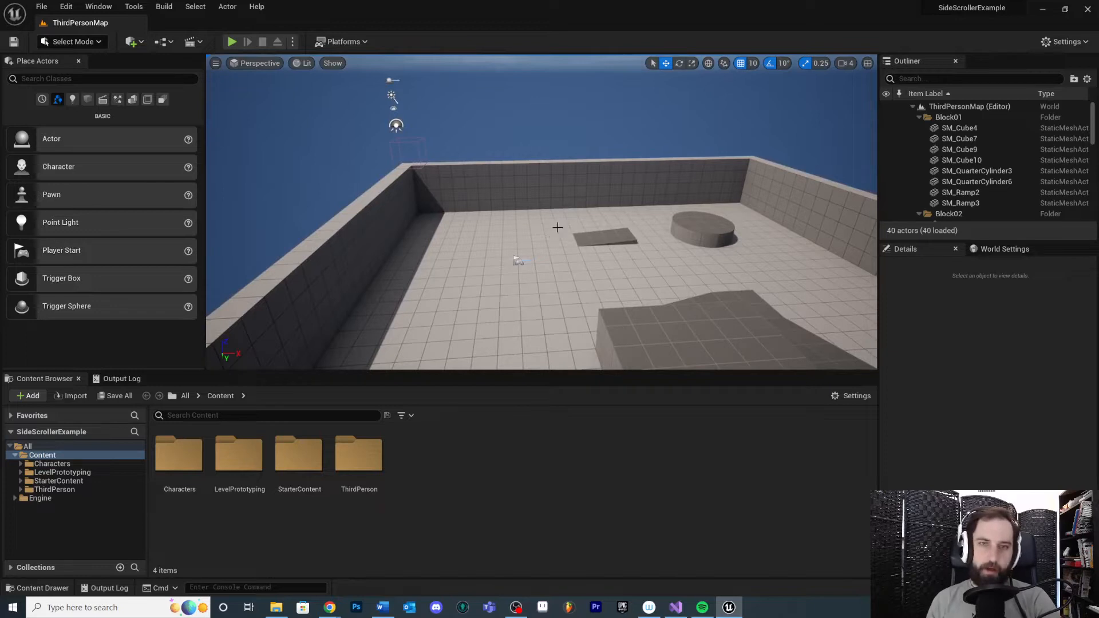
- Look around the level's walls, ramps and blocks, selecting the blue cube beside the large block
mouse_move(561, 278)
right_mouse_down()
mouse_move(559, 235)
mouse_move(510, 212)
mouse_move(561, 278)
right_mouse_up()
key("w")
key("d")
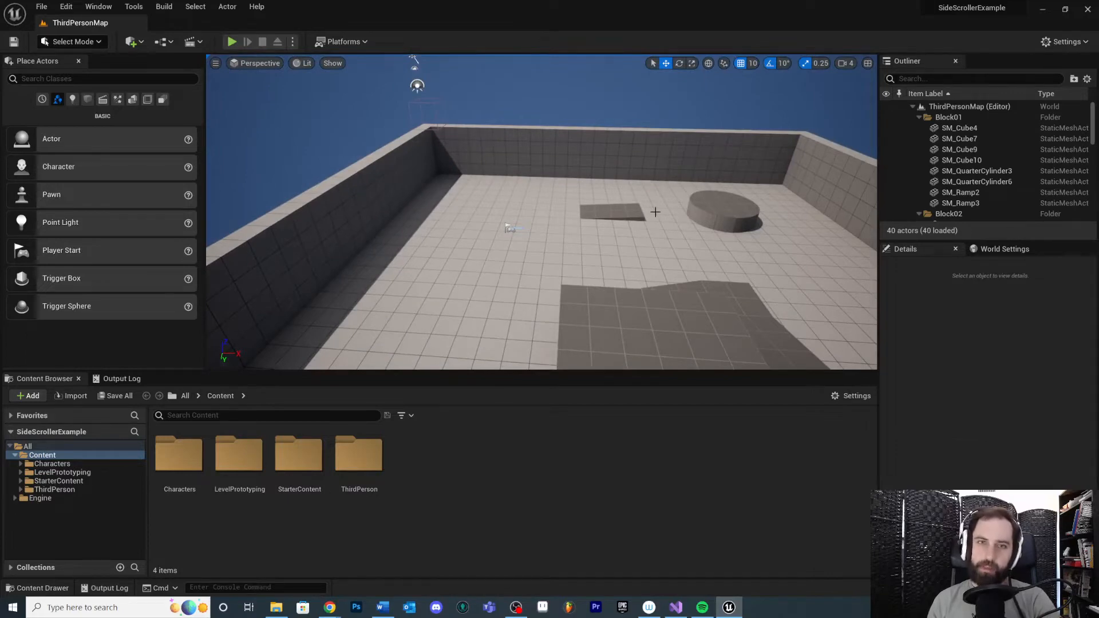
key("s")
right_click_drag(560, 278, 644, 279)
key("w")
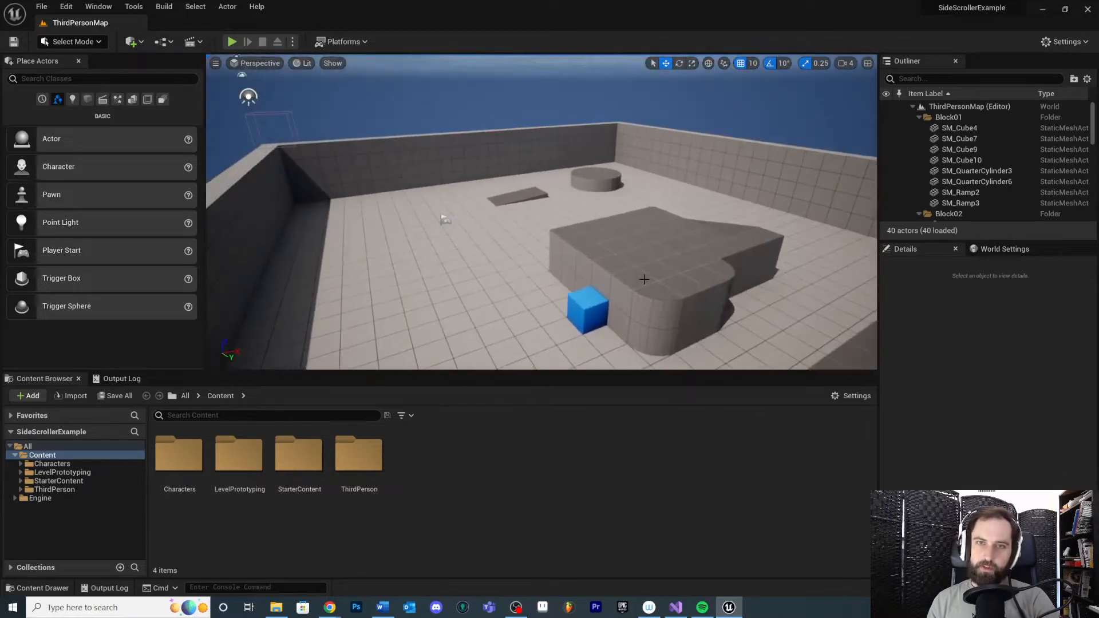
left_click(588, 310)
right_click_drag(584, 227, 646, 228)
scroll(968, 185, "up", 1)
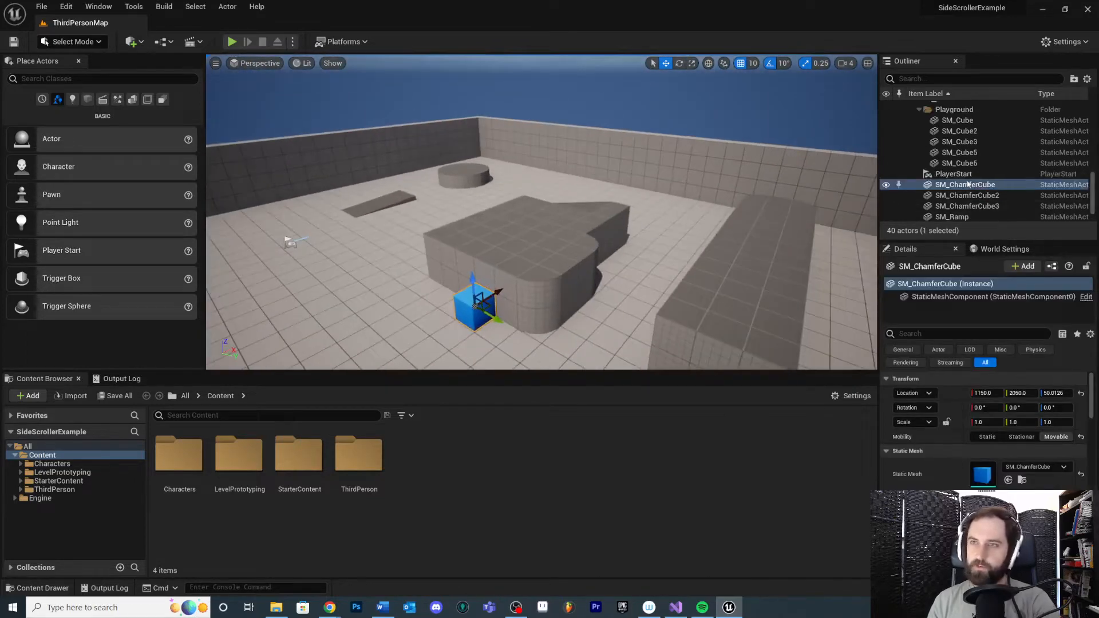
- Delete the Playground folder from the level hierarchy, leaving its actors in the map
left_click(917, 108)
left_click(955, 132)
double_click(955, 132)
right_click(953, 132)
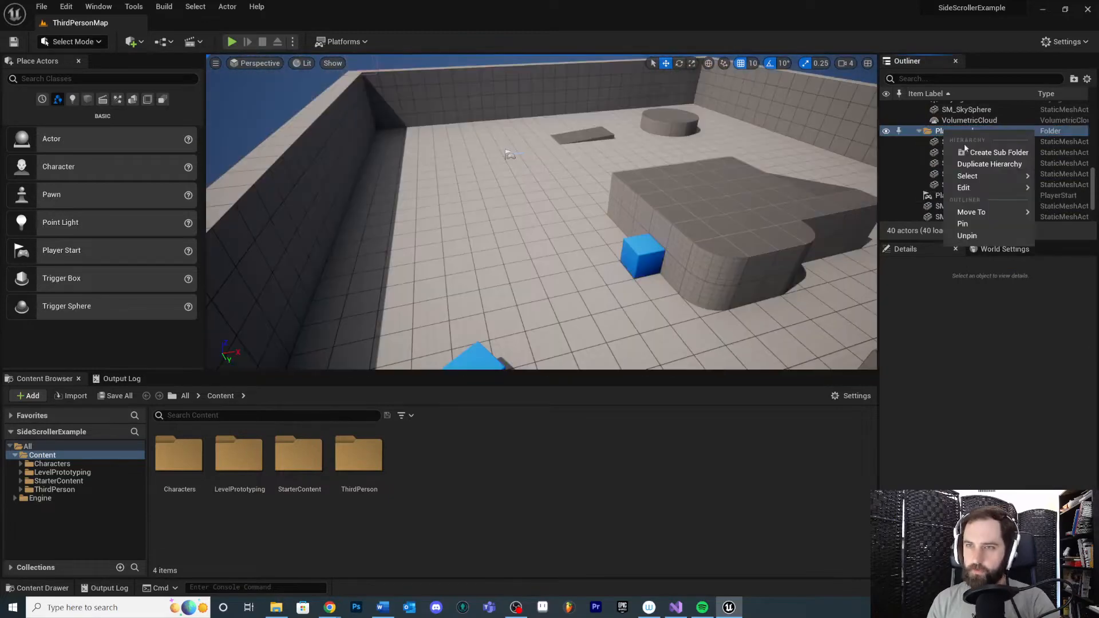
mouse_move(979, 189)
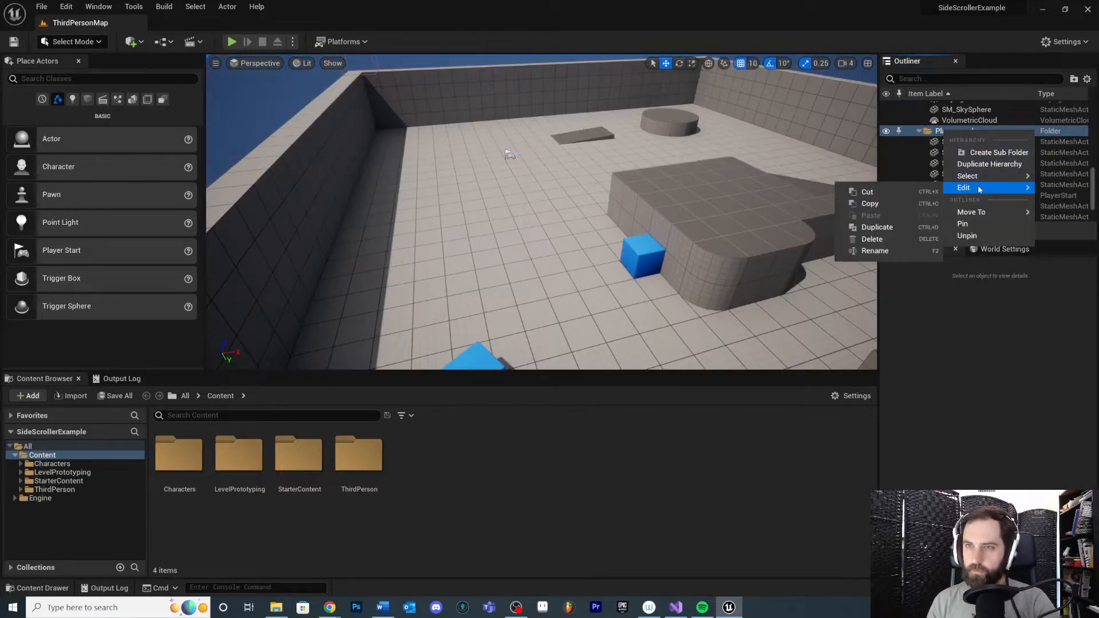
left_click(890, 239)
double_click(951, 174)
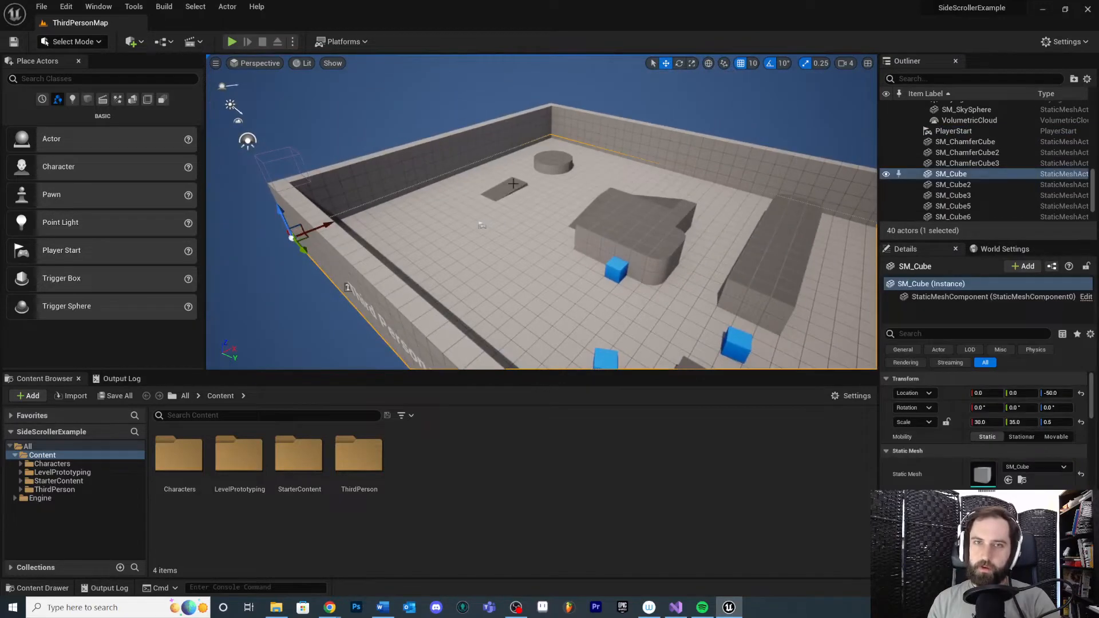
left_click(512, 183, "ctrl")
left_click(560, 157)
left_click(504, 189, "ctrl")
left_click(623, 219, "ctrl")
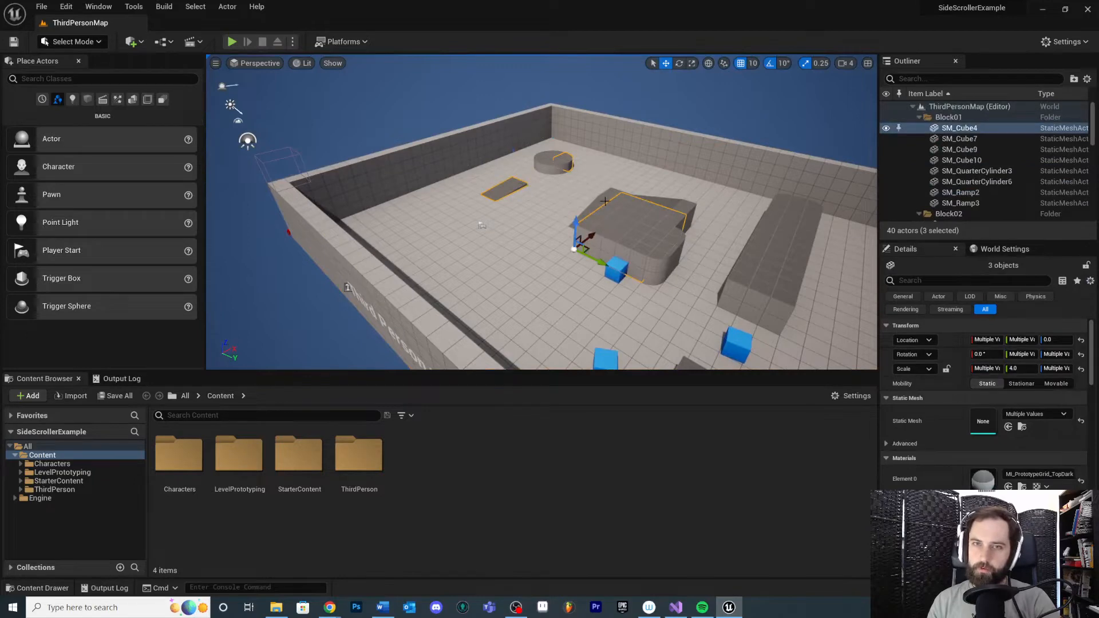
right_click_drag(641, 189, 910, 175)
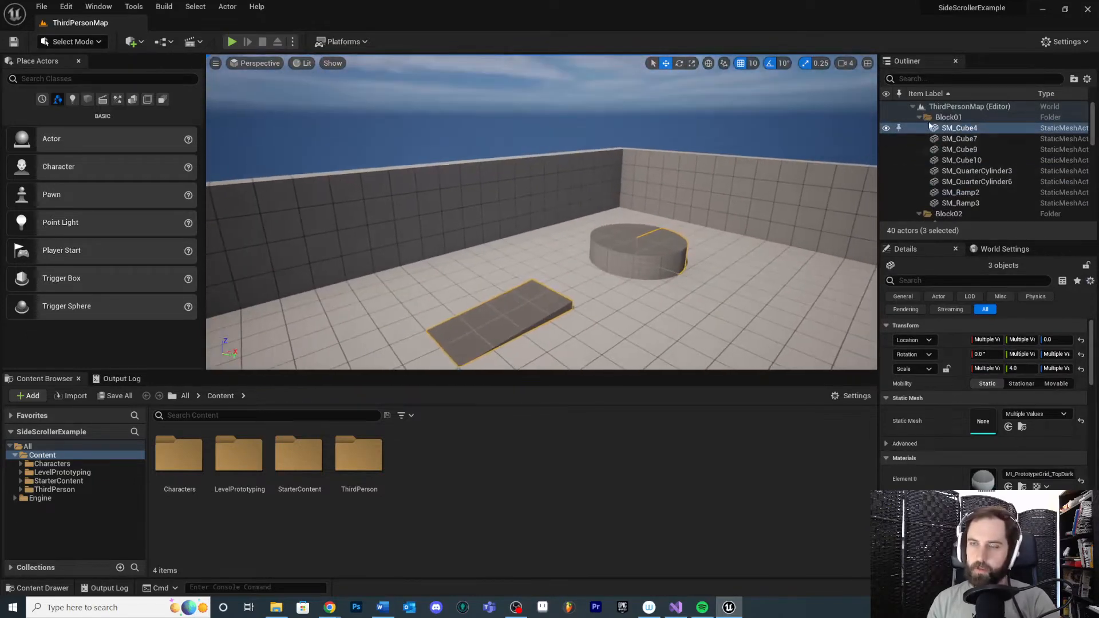
- Collapse the Block01, Block02, Block03, Cylinder and Lighting folders in the level hierarchy
left_click(918, 117)
left_click(918, 128)
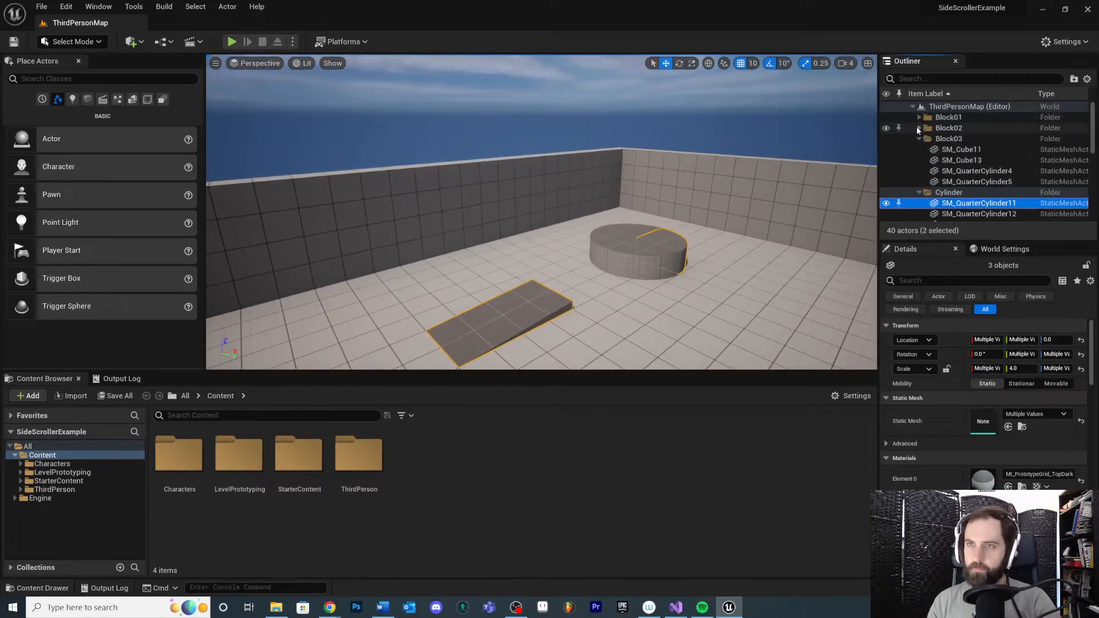
left_click(918, 139)
left_click(918, 149)
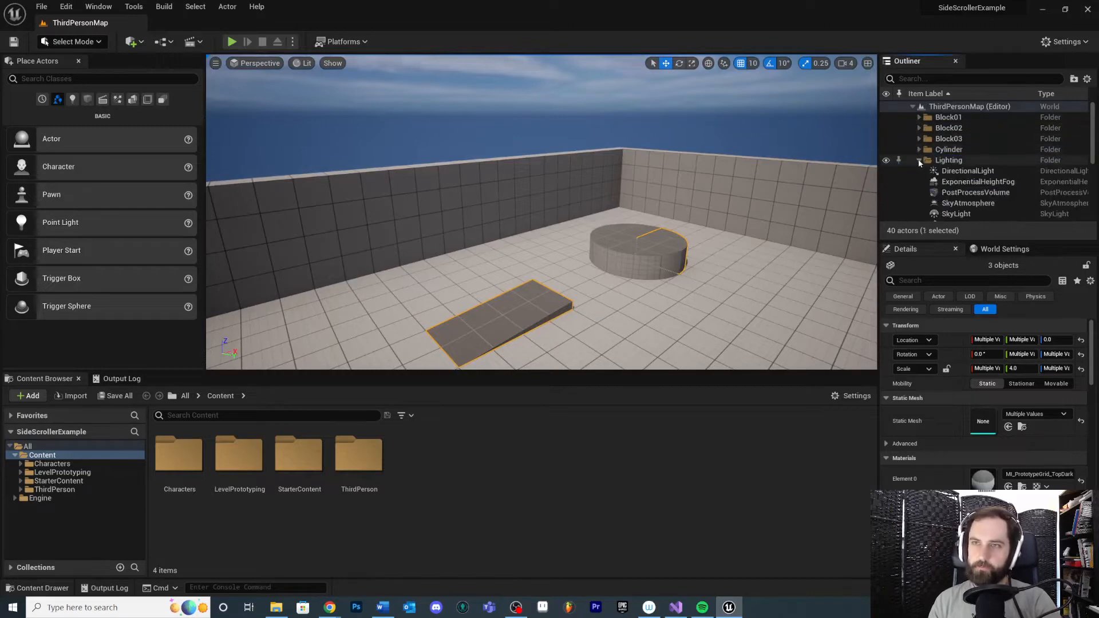
scroll(953, 164, "down", 1)
left_click(919, 143)
left_click(919, 143)
scroll(950, 134, "up", 1)
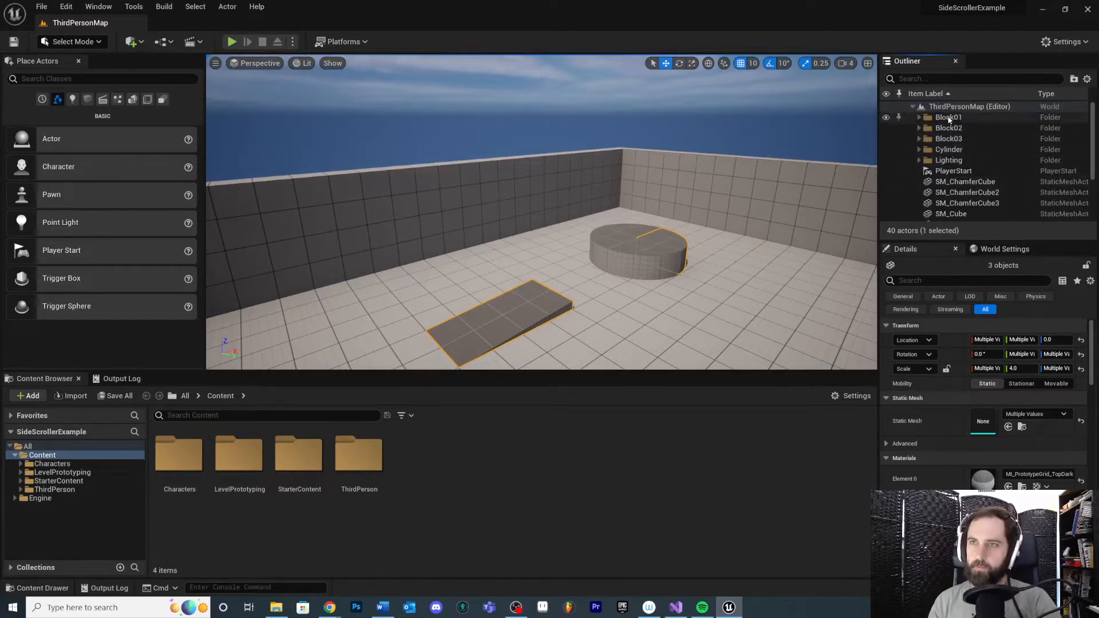
- Delete the Block01, Block02, Block03 and Cylinder folders together, keeping the Lighting folder
left_click(950, 117)
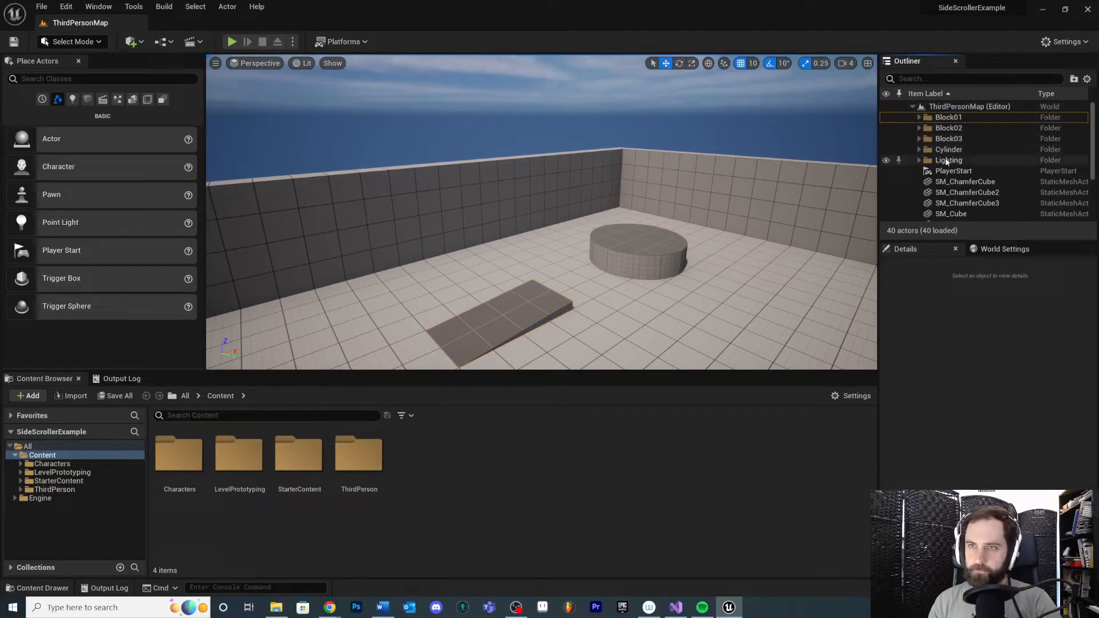
left_click(947, 160, "shift")
left_click(951, 150)
left_click(947, 117, "shift")
right_click(946, 116)
mouse_move(972, 175)
mouse_move(976, 150)
left_click(897, 202)
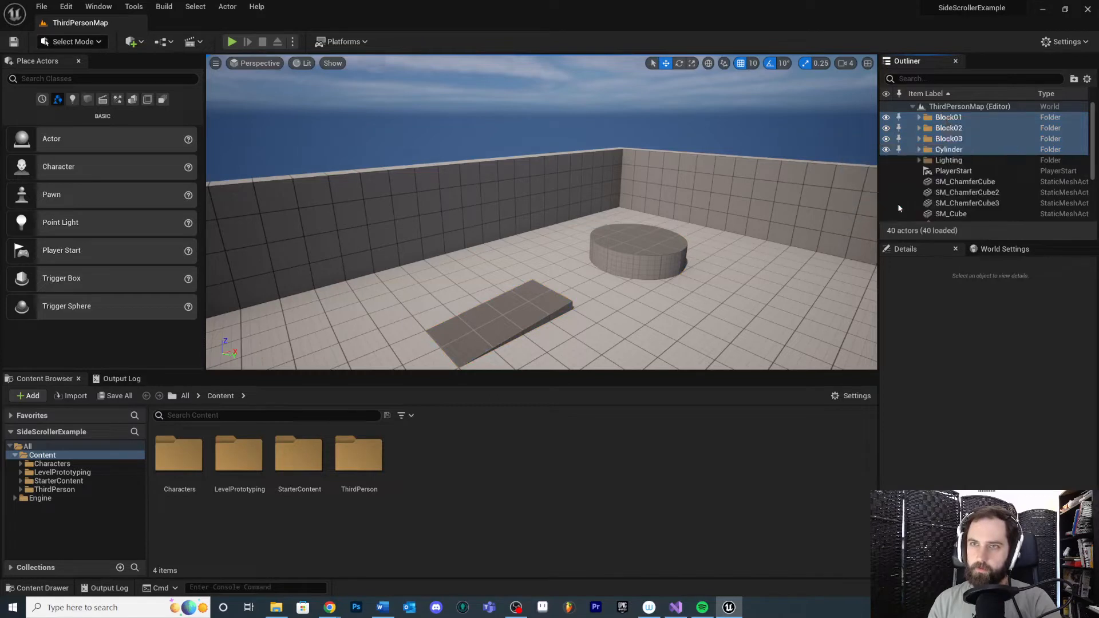
- Check the remaining ungrouped actors in the level hierarchy and select the long back wall in the level
left_click(953, 128)
left_click(953, 139)
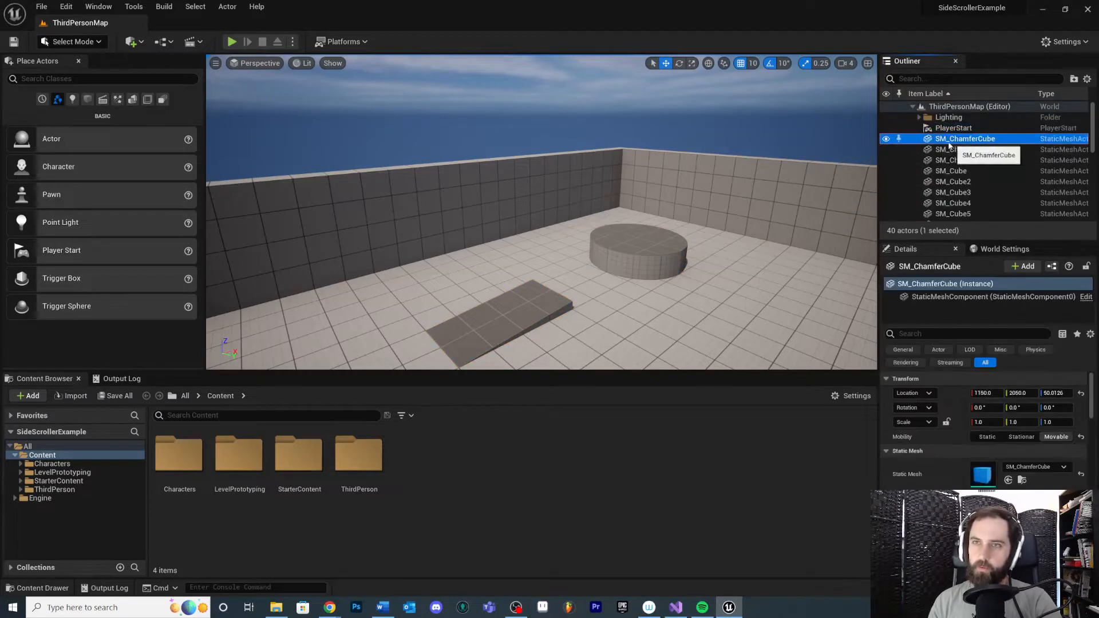
scroll(966, 171, "down", 5)
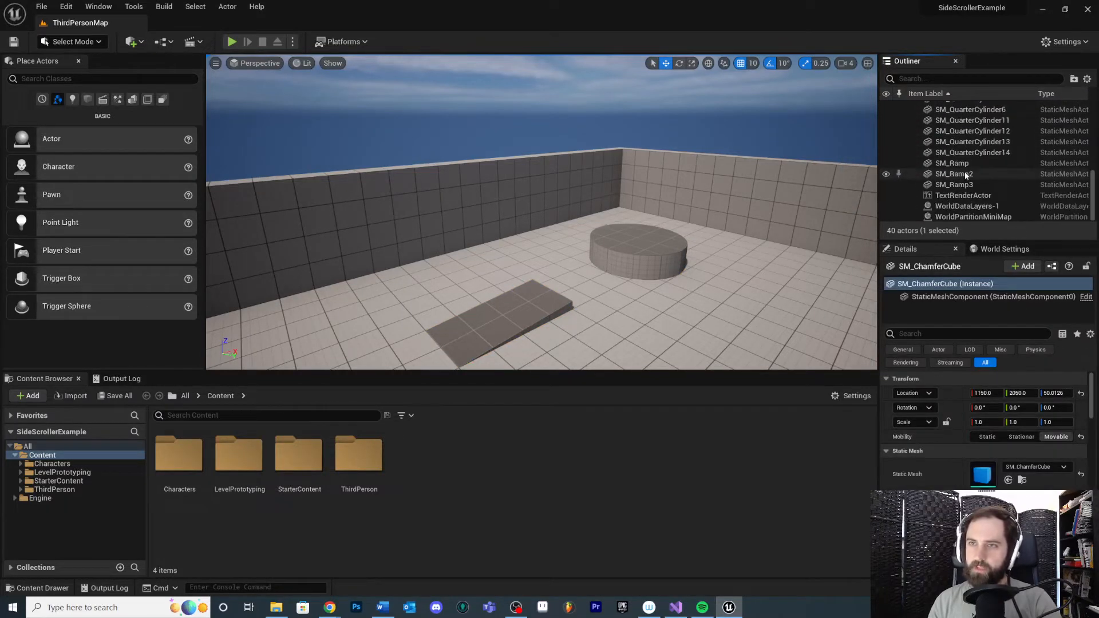
scroll(979, 166, "up", 3)
key("s")
right_click_drag(581, 94, 594, 327)
left_click(594, 327)
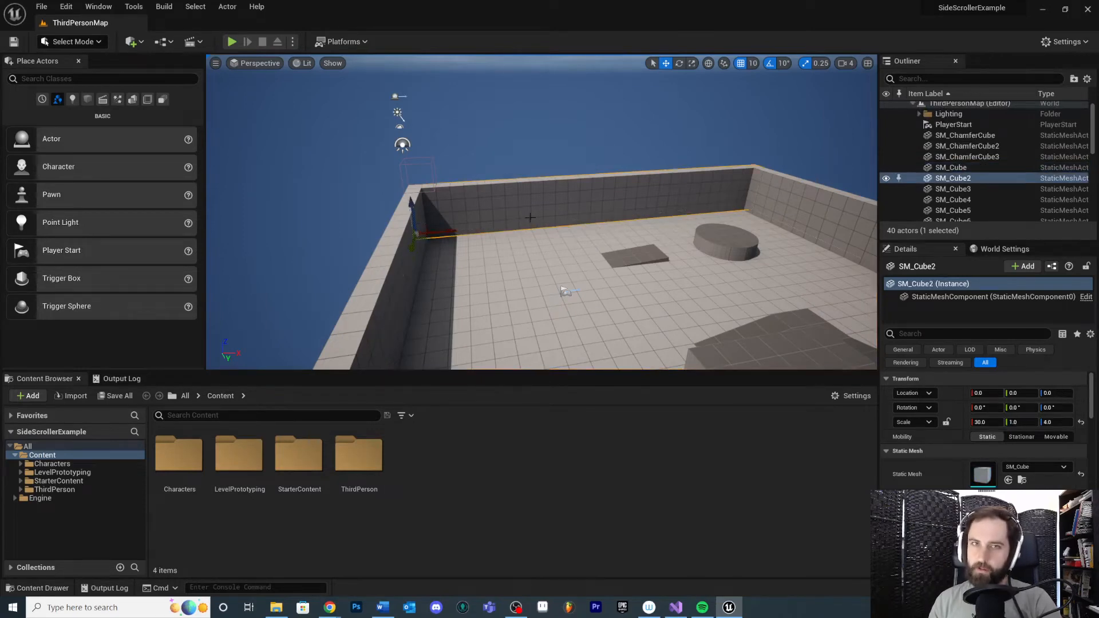
- Try moving the player start along the X axis to 1050, and undo the move
left_click(566, 292)
key("w")
right_click_drag(565, 291, 598, 248)
key("s")
right_click_drag(569, 187, 621, 269)
key("a")
left_click_drag(553, 217, 643, 218)
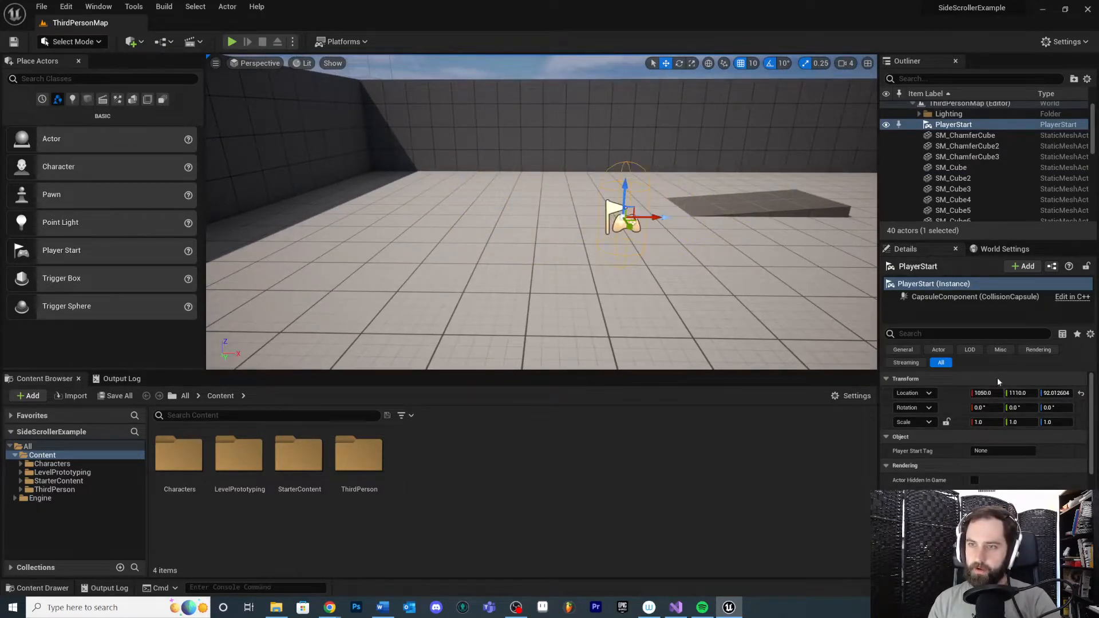
key("ctrl+z")
- Try sliding the player start toward the ramp along the X axis, and undo the move
right_click_drag(691, 248, 723, 234)
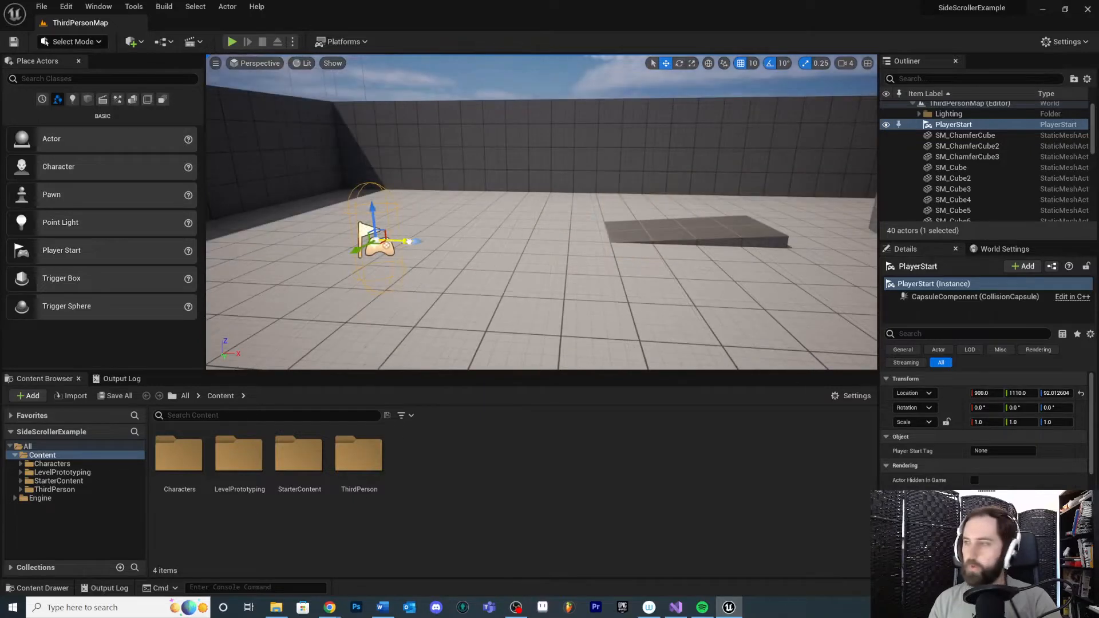
left_click_drag(405, 240, 481, 241)
key("ctrl+z")
right_click_drag(515, 238, 518, 235)
key("f")
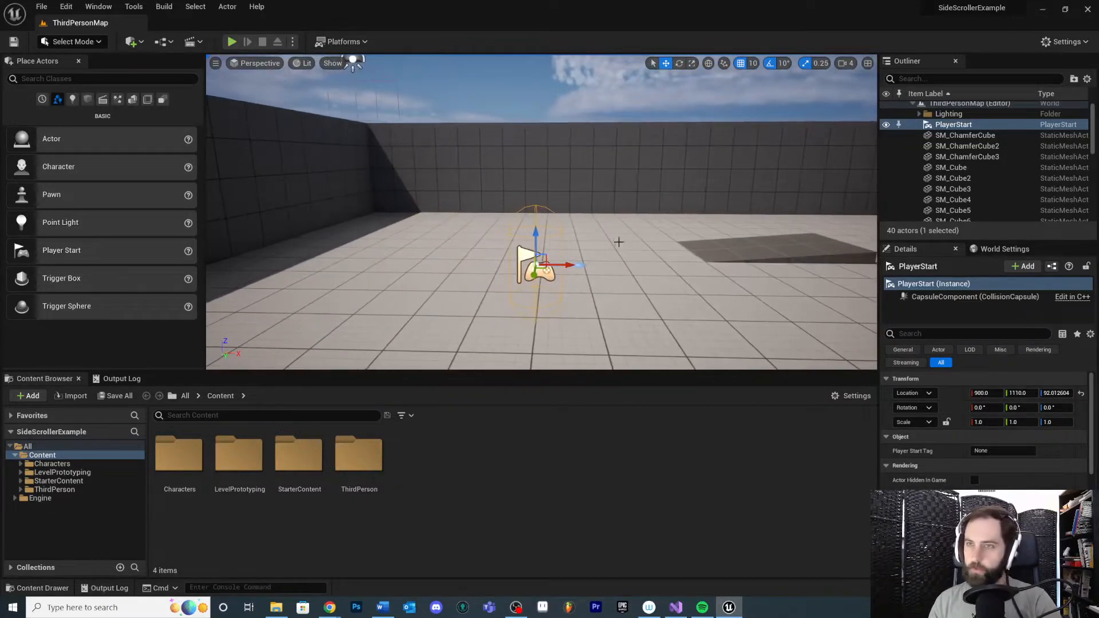
- From a wider side-on view, try moving the player start along its X axis once more and undo it
key("s")
key("d")
mouse_move(481, 238)
right_mouse_down()
mouse_move(492, 243)
mouse_move(492, 220)
right_mouse_up()
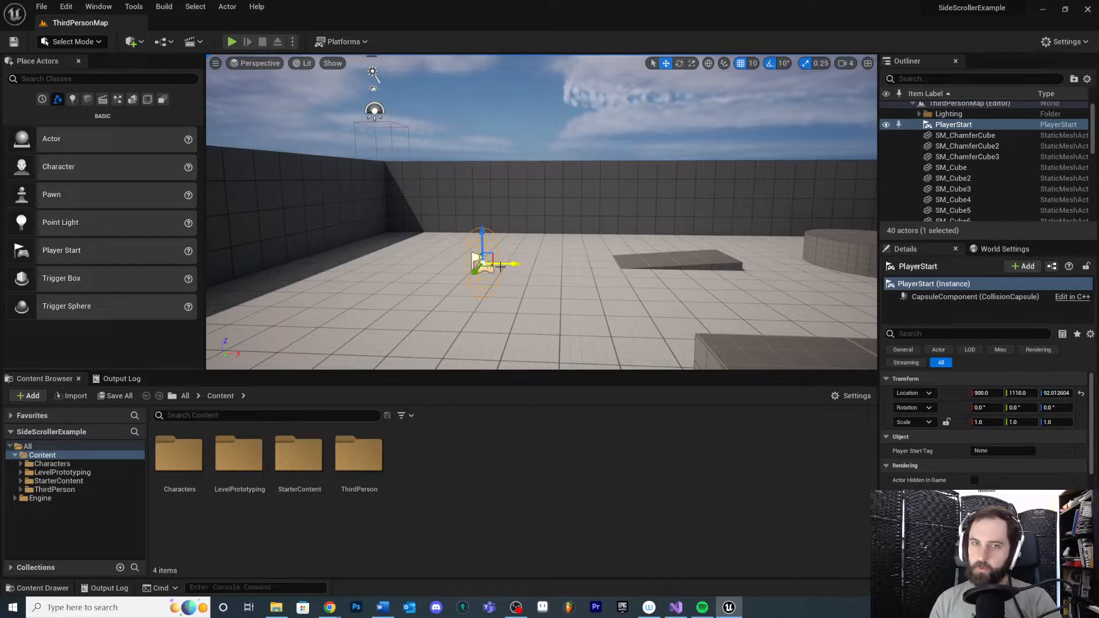
left_click_drag(514, 263, 458, 285)
key("ctrl+z")
right_click_drag(458, 285, 435, 297)
mouse_move(458, 248)
right_mouse_down()
mouse_move(458, 286)
mouse_move(458, 247)
right_mouse_up()
- Delete the side wall SM_Cube5 and the side wall on the opposite edge of the floor
left_click(953, 210)
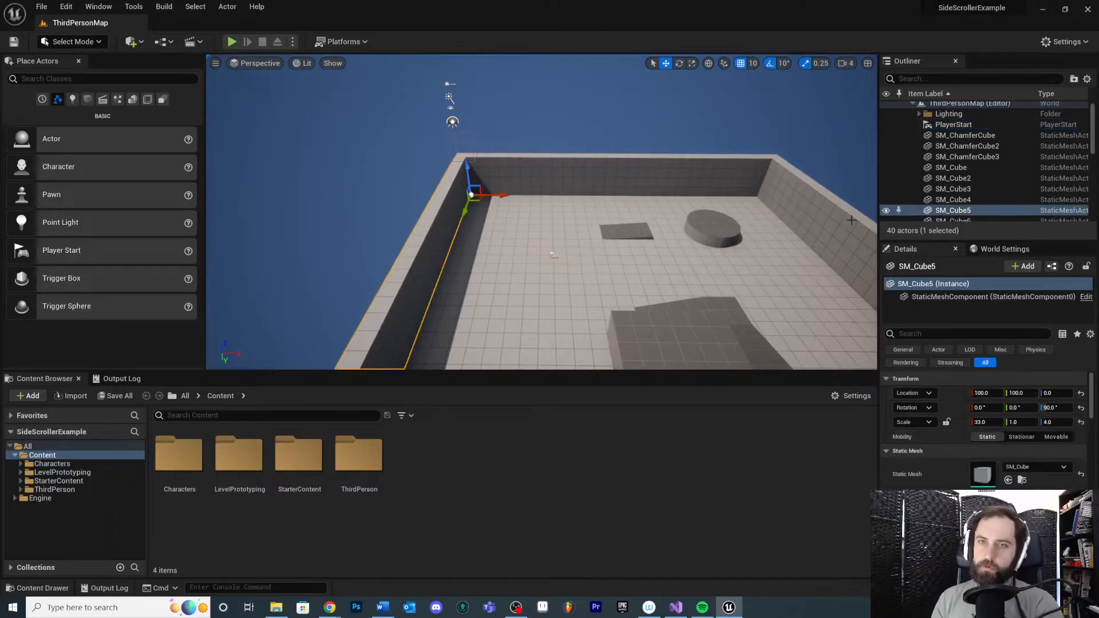
key("Delete")
left_click(822, 212)
key("Delete")
- Delete the Third Person Template text floating beside the floor's edge
right_click_drag(822, 211, 772, 217)
right_click_drag(584, 213, 585, 201)
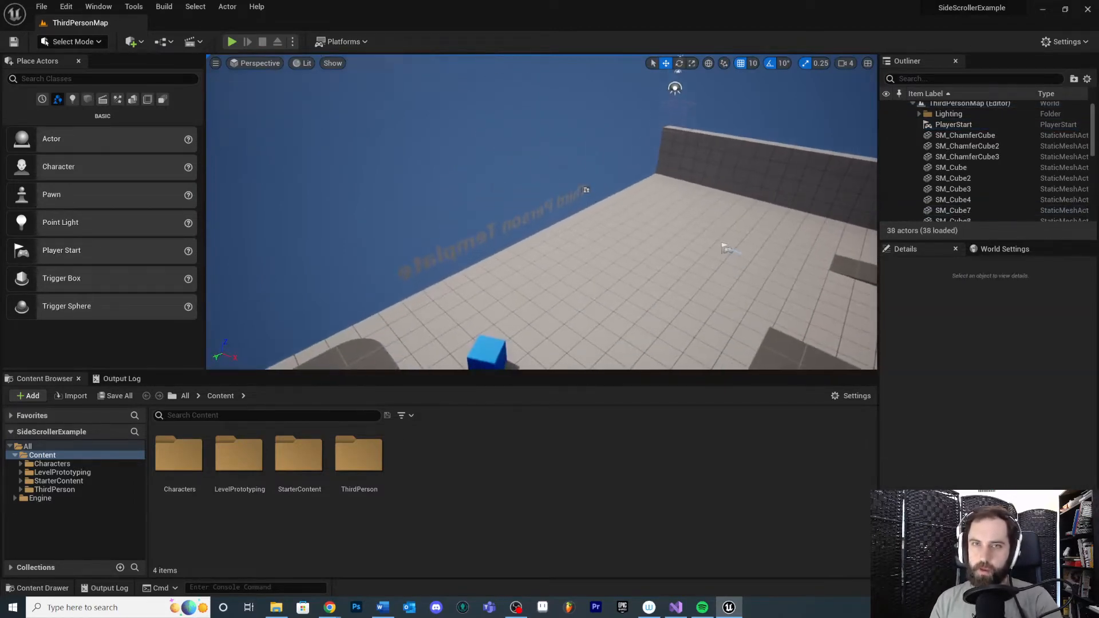
left_click(586, 190)
key("Delete")
right_click_drag(586, 201, 625, 177)
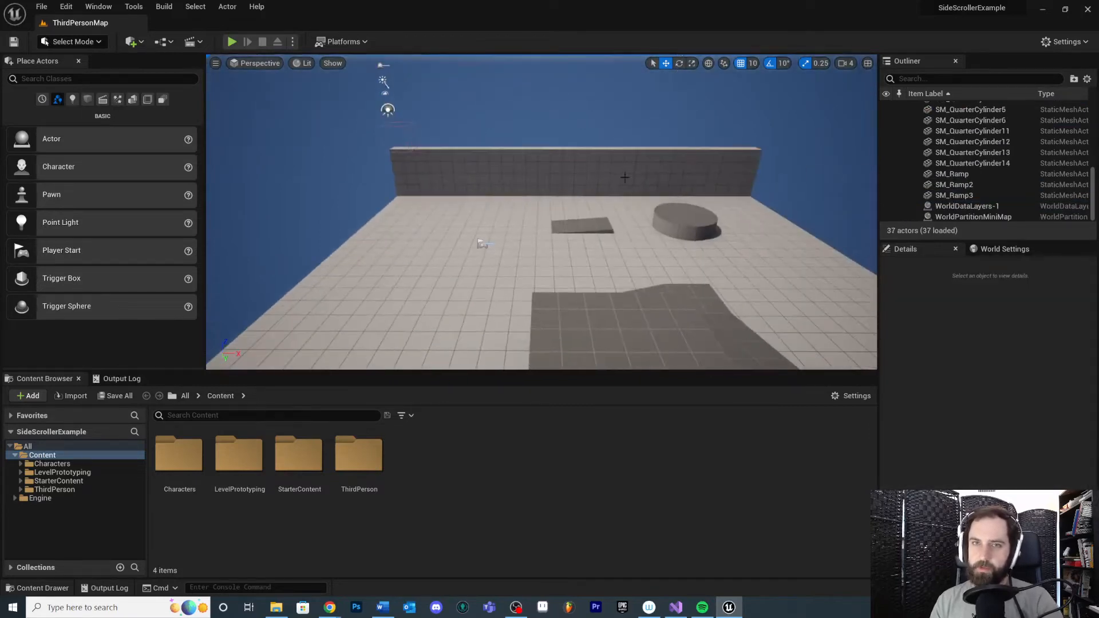
- Set the player start's Y location to 0
left_click(493, 194)
right_click_drag(494, 200, 618, 212)
scroll(491, 264, "down", 5)
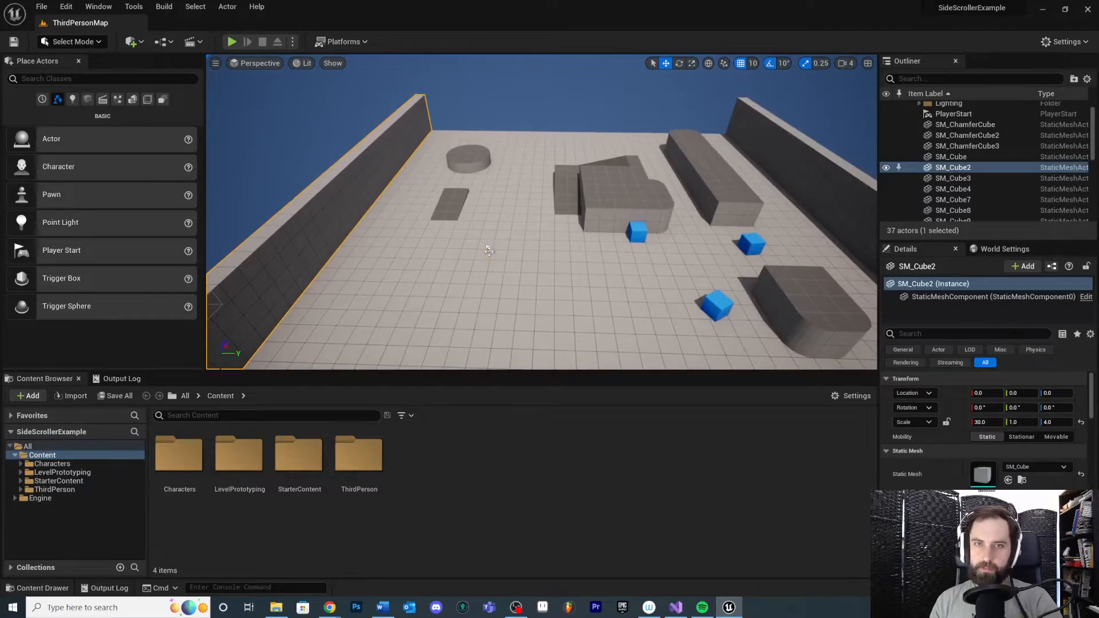
left_click(489, 250)
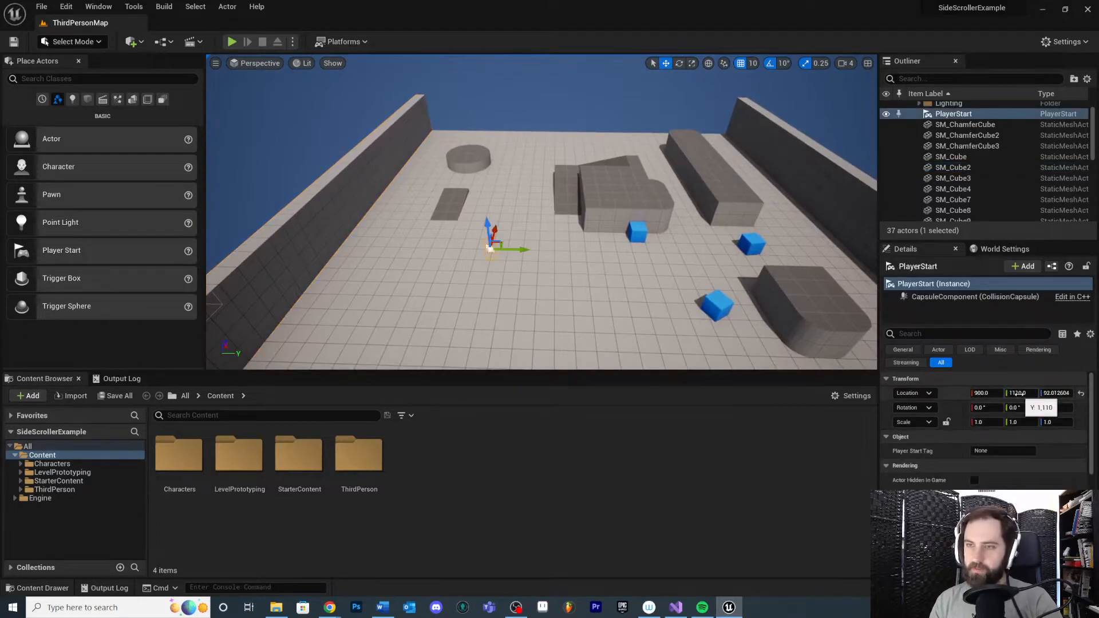
key("f")
left_click(1018, 393)
key("Return")
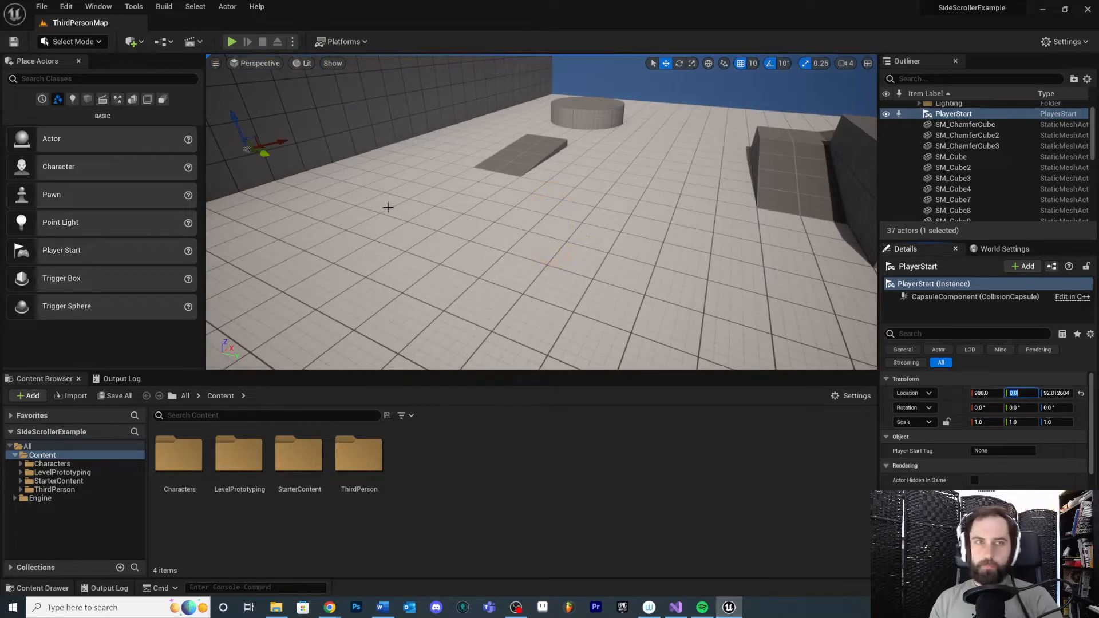
- Move the player start along the X axis to an X location of 1010
key("f")
right_click_drag(567, 242, 483, 246)
key("a")
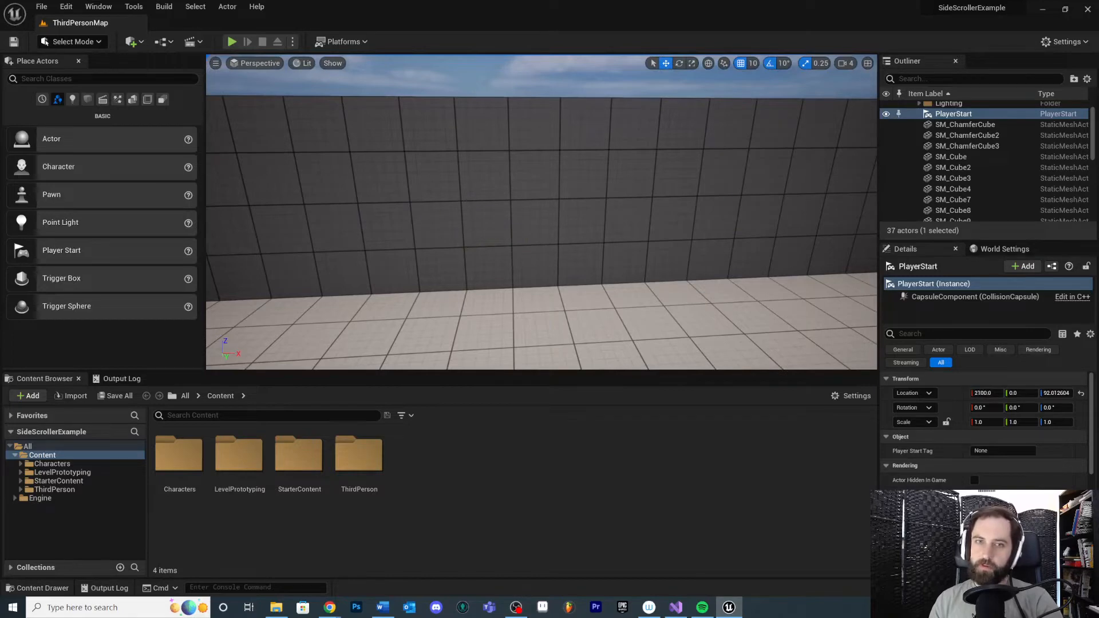
right_click_drag(569, 216, 658, 216)
key("a")
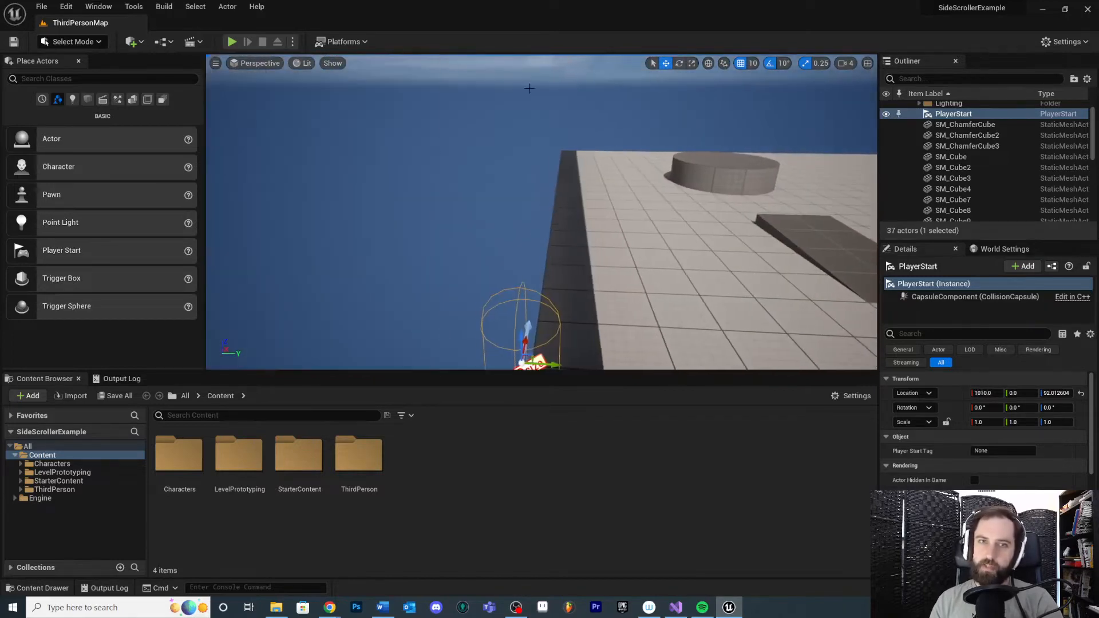
right_click_drag(632, 256, 544, 256)
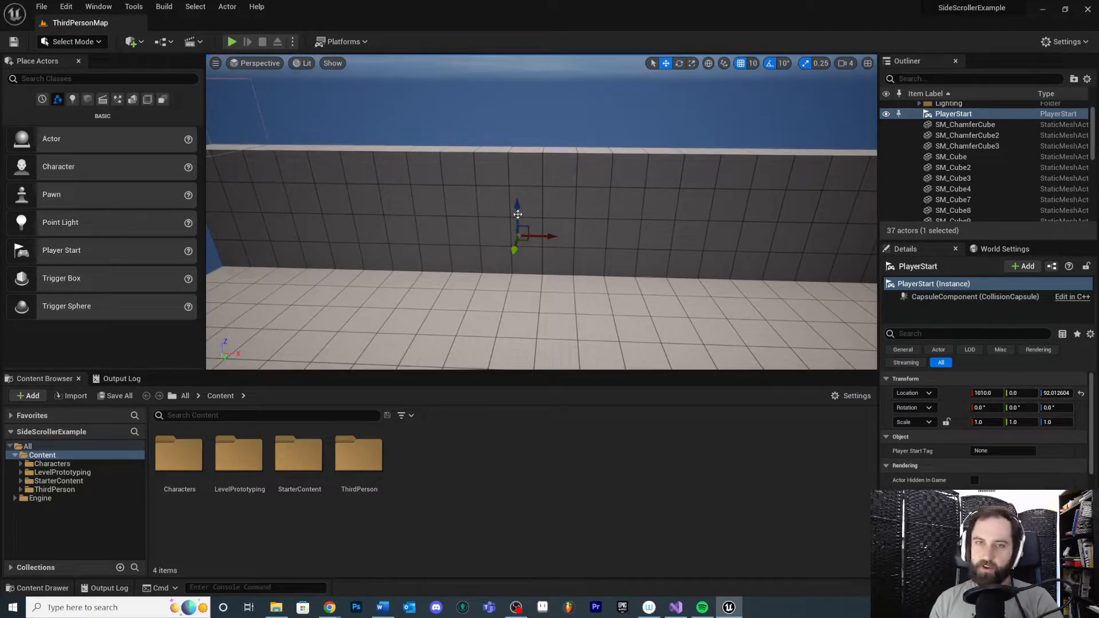
- Move the back wall SM_Cube2 away from the floor along the Y axis to -250
left_click(449, 168)
key("a")
right_click_drag(450, 168, 584, 201)
right_click_drag(488, 244, 494, 252)
left_click_drag(463, 274, 348, 256)
mouse_move(581, 172)
right_mouse_down()
mouse_move(566, 149)
mouse_move(582, 173)
right_mouse_up()
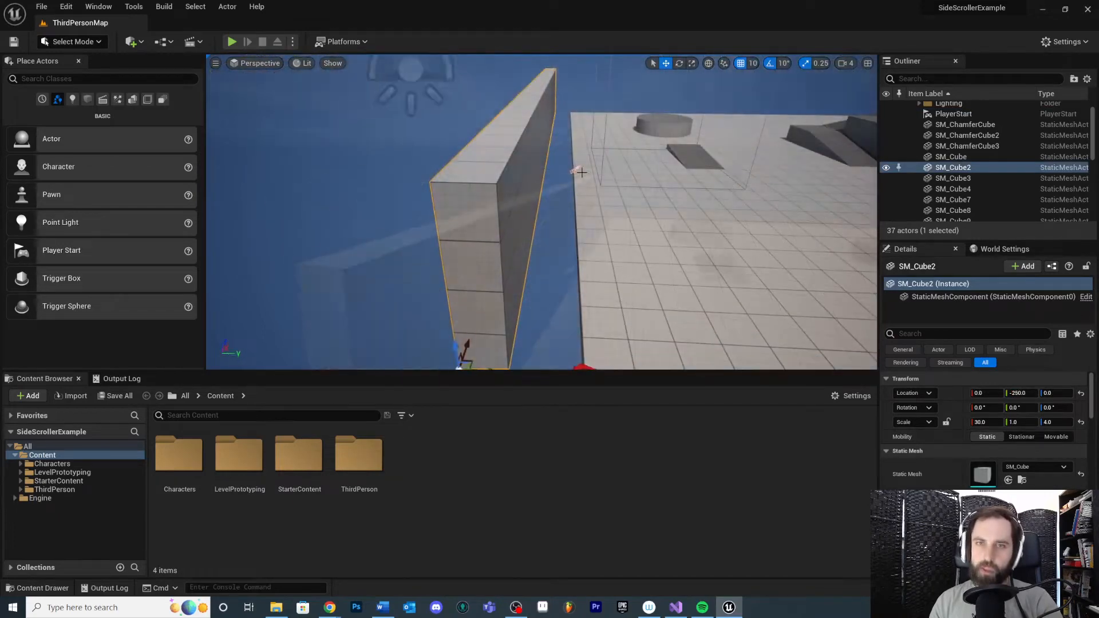
- Move the floor slab SM_Cube along the Y axis to -3180 so it runs beneath the player start and back wall
left_click(577, 170)
key("f")
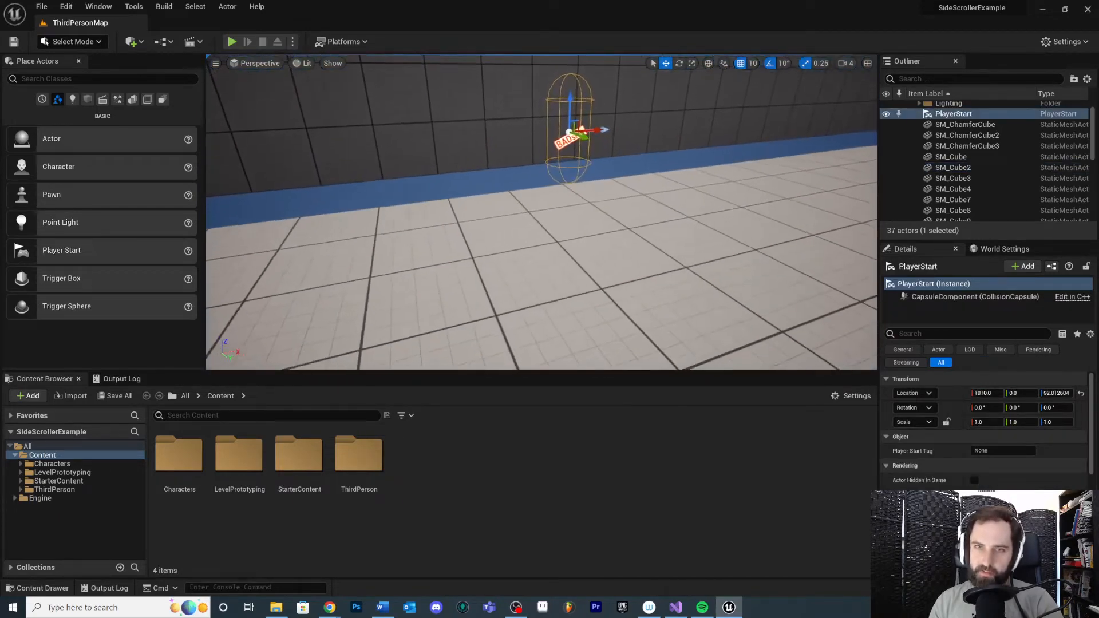
right_click_drag(691, 255, 767, 303)
left_click(691, 255)
right_click_drag(692, 255, 642, 227)
right_click_drag(460, 216, 538, 308)
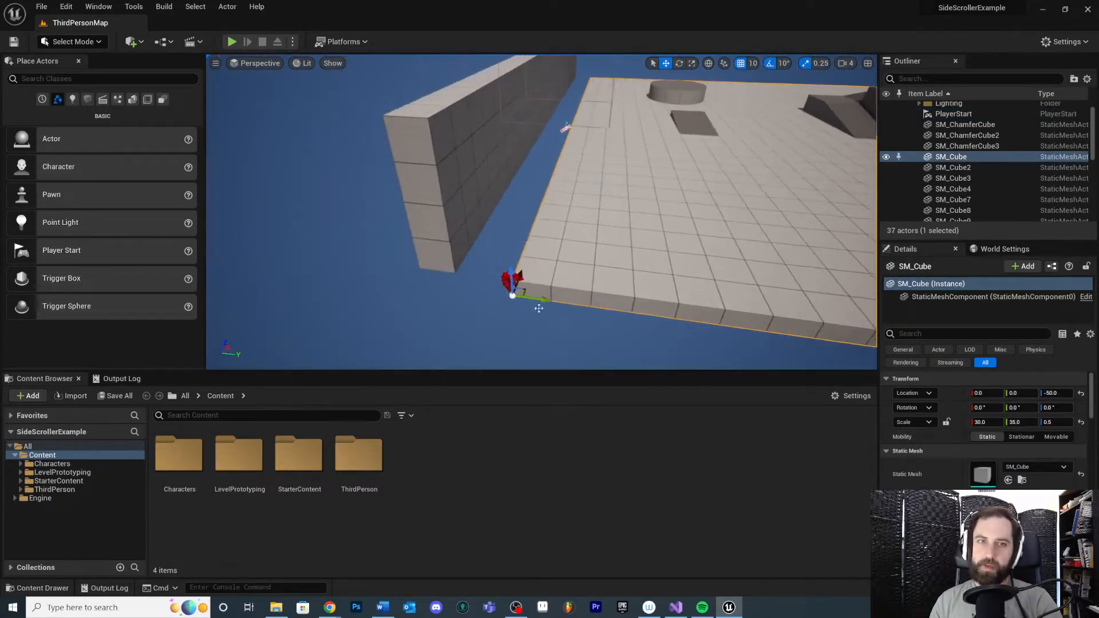
left_click_drag(432, 283, 0, 222)
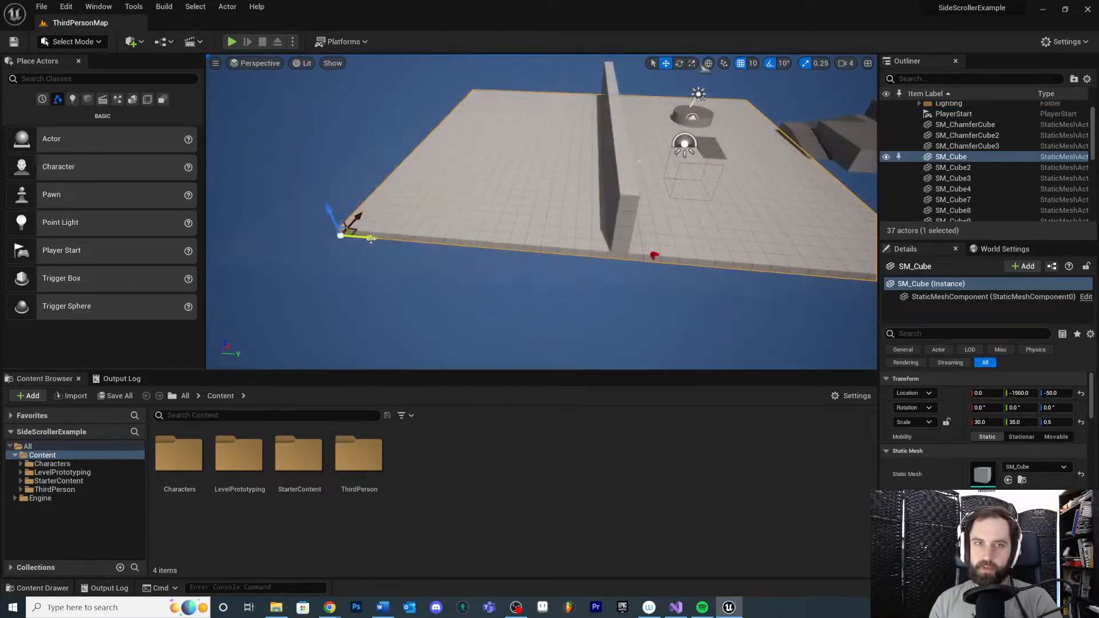
left_click_drag(363, 237, 139, 216)
left_click_drag(207, 209, 216, 208)
right_click_drag(458, 212, 382, 176)
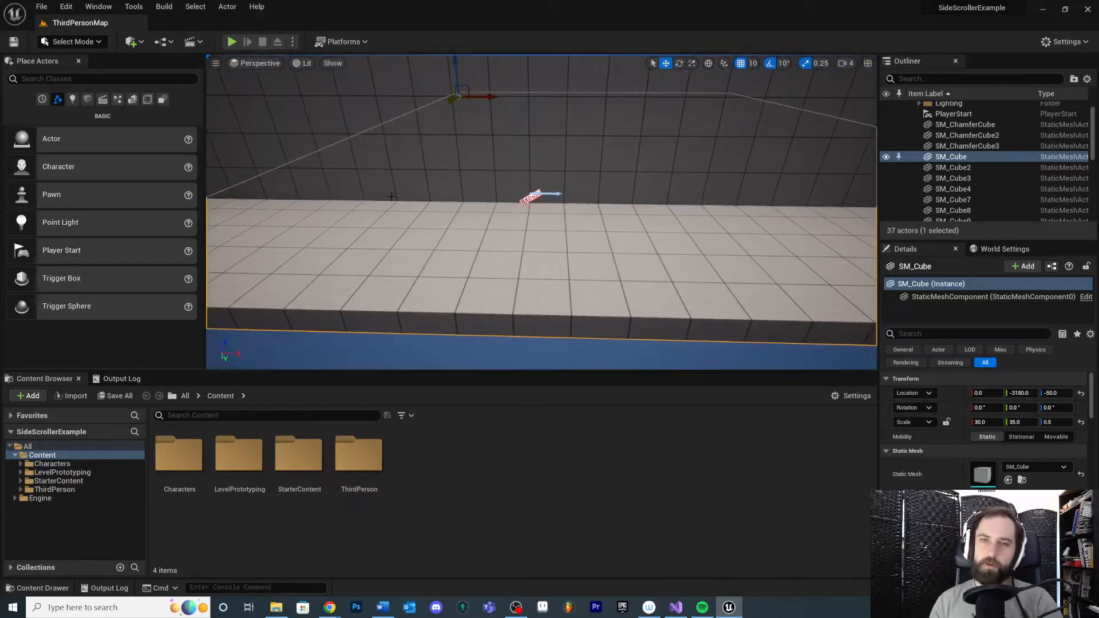
- Raise the player start along the Z axis to a Z location of about 102.01, just above the floor
left_click(530, 197)
right_click_drag(509, 164, 529, 175)
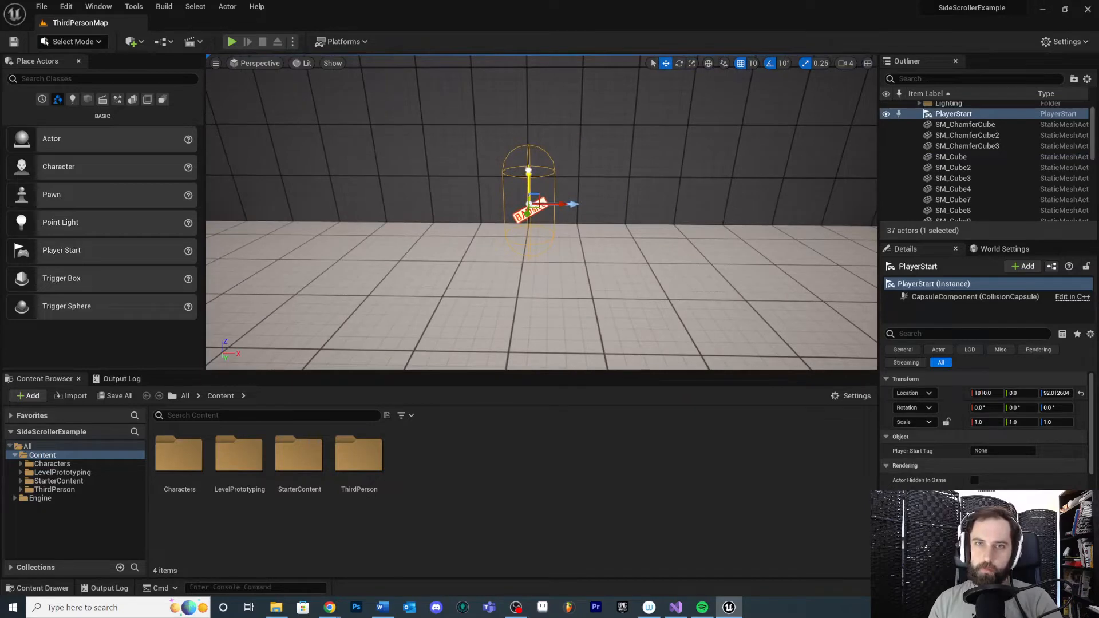
right_click_drag(570, 193, 475, 252)
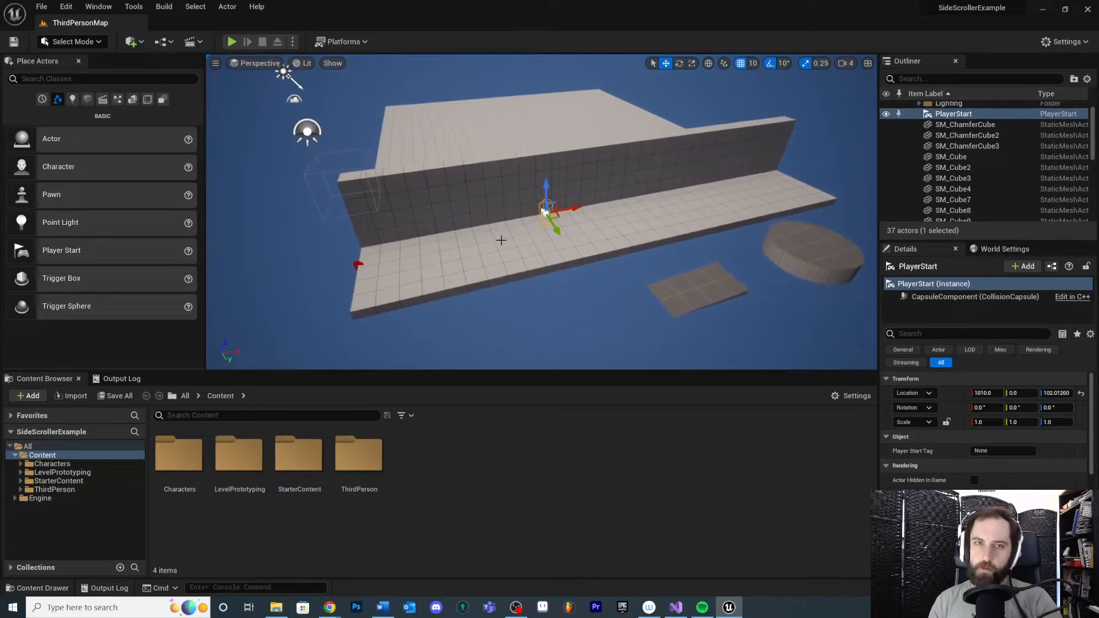
left_click(545, 212)
left_click(545, 212)
right_click_drag(594, 223, 691, 193)
left_click(954, 114)
left_click(1013, 393)
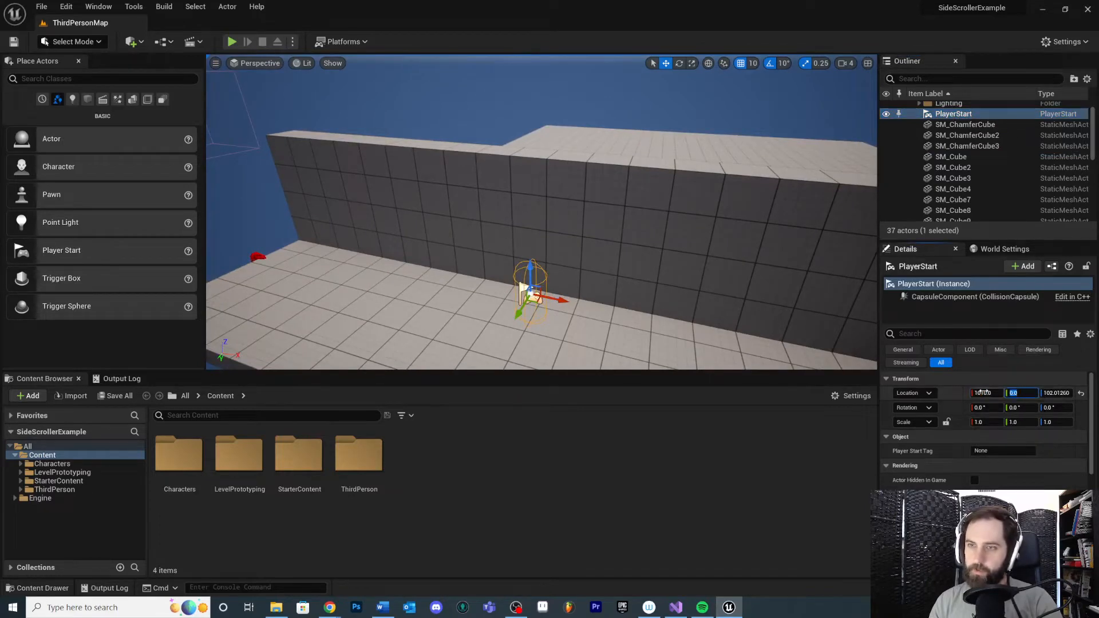
- Move SM_Ramp onto the floor beside the player start, setting its Y location to 0 and shifting it to -90
right_click_drag(573, 327, 663, 360)
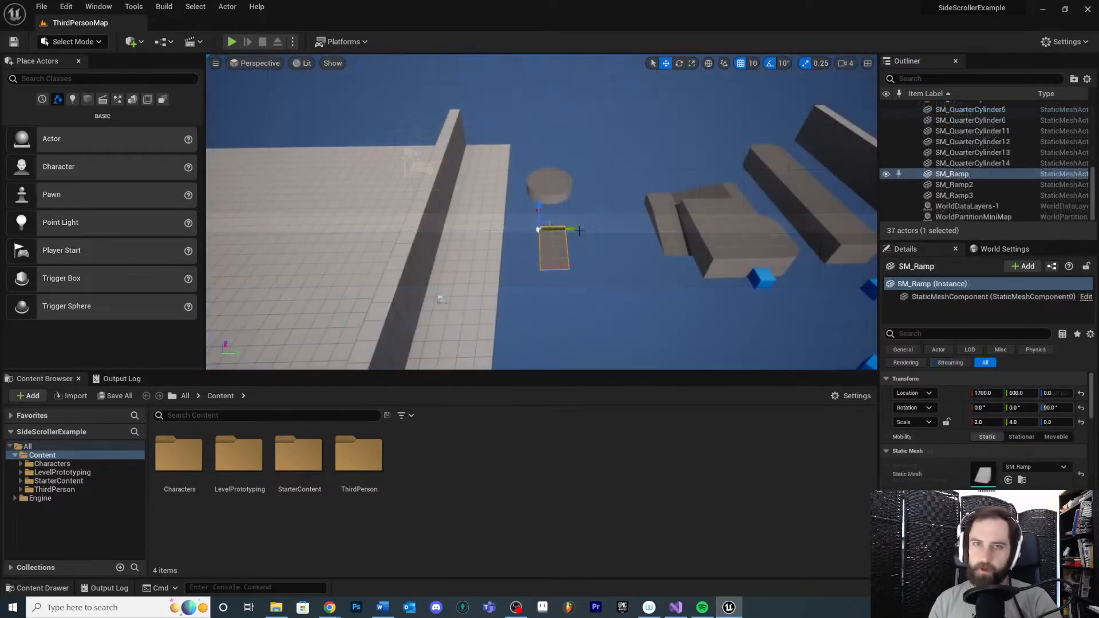
left_click_drag(579, 231, 472, 231)
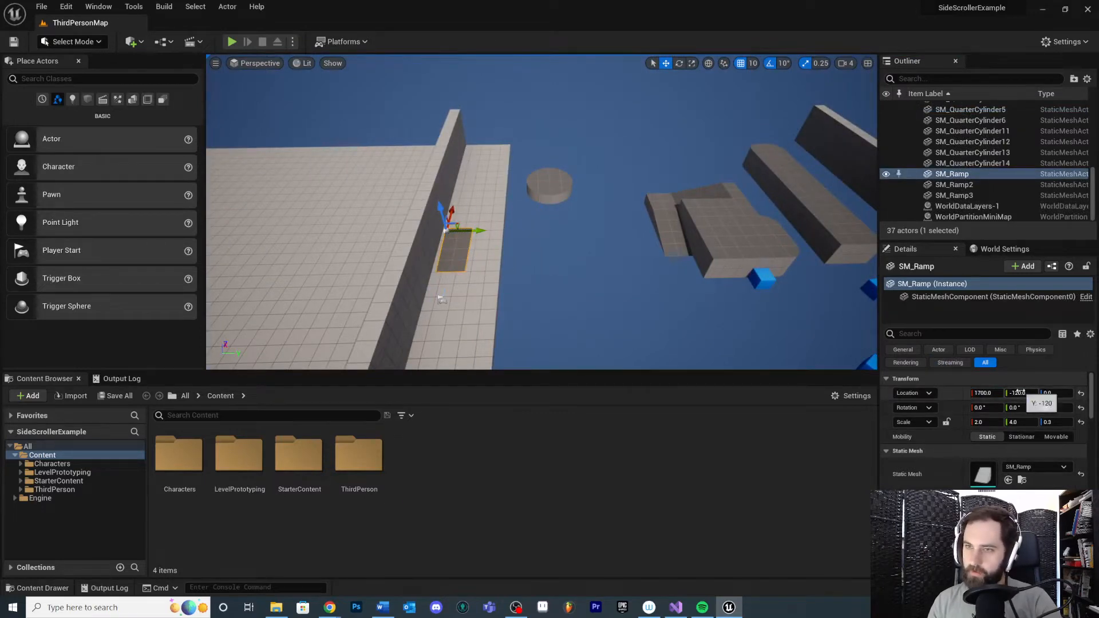
type("0")
key("Return")
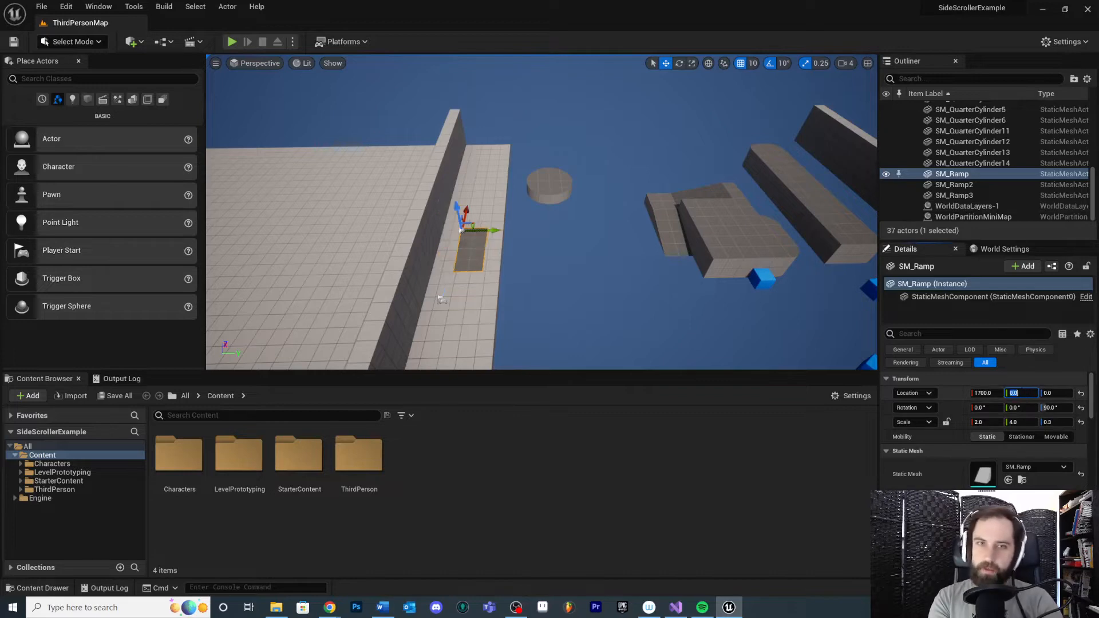
right_click_drag(497, 228, 511, 285)
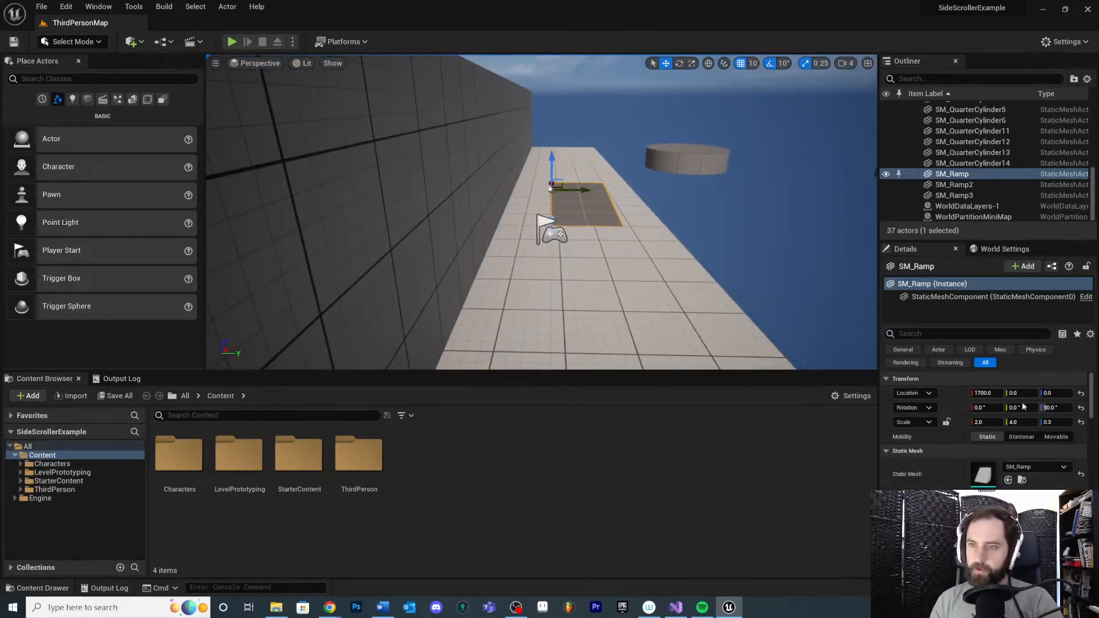
left_click_drag(579, 191, 558, 185)
- Delete the quarter-cylinder pieces that form the round platform in front of the floor
right_click_drag(631, 220, 630, 269)
left_click(671, 280)
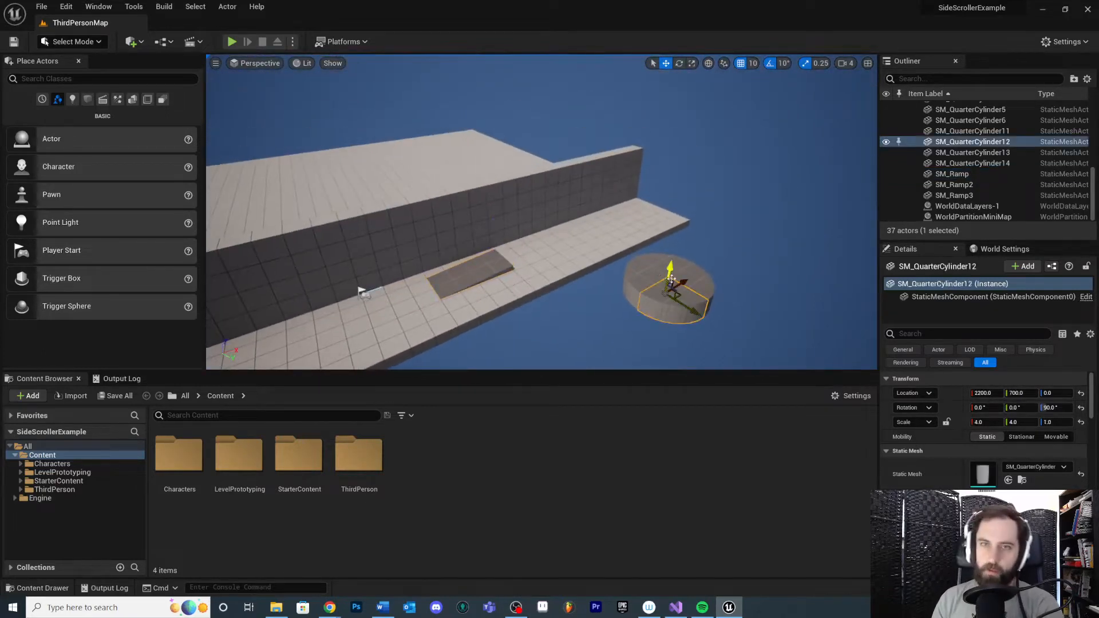
key("Delete")
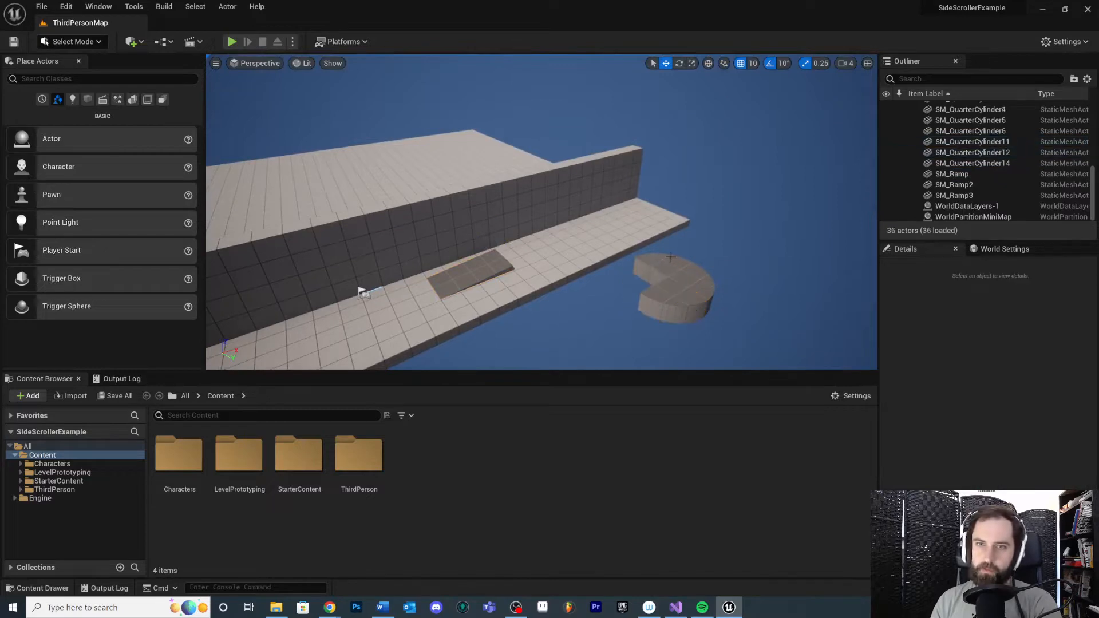
left_click(666, 262)
key("Delete")
left_click(670, 301)
key("Delete")
- Delete the large raised blocks between the two leftover ramps and the short curved wall
right_click_drag(607, 260, 531, 238)
left_click(585, 253)
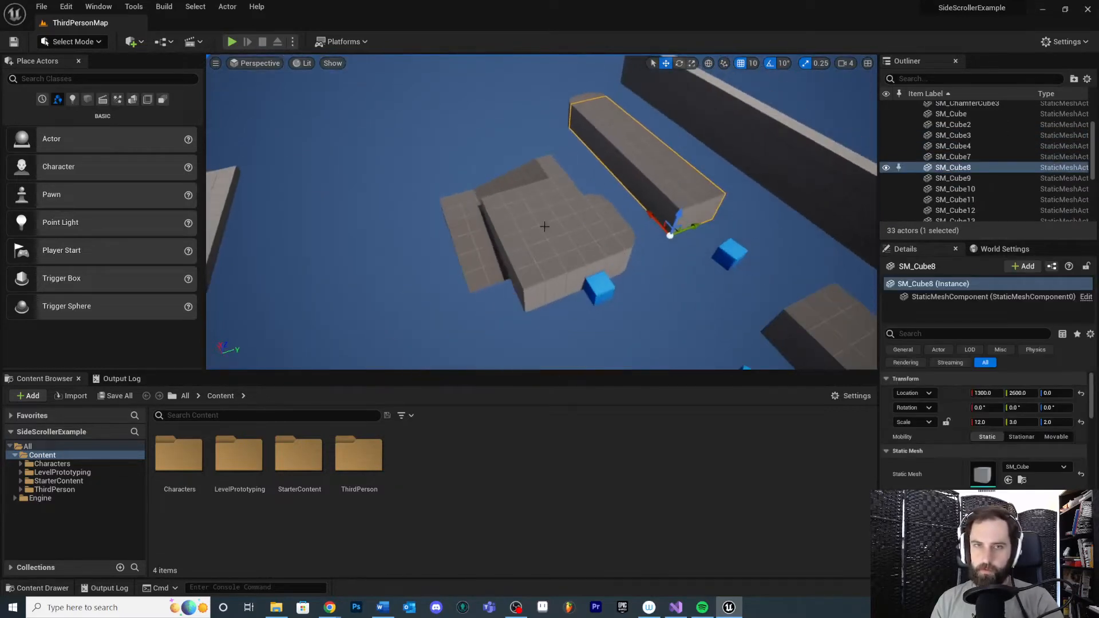
left_click(530, 237)
key("Delete")
left_click(449, 231)
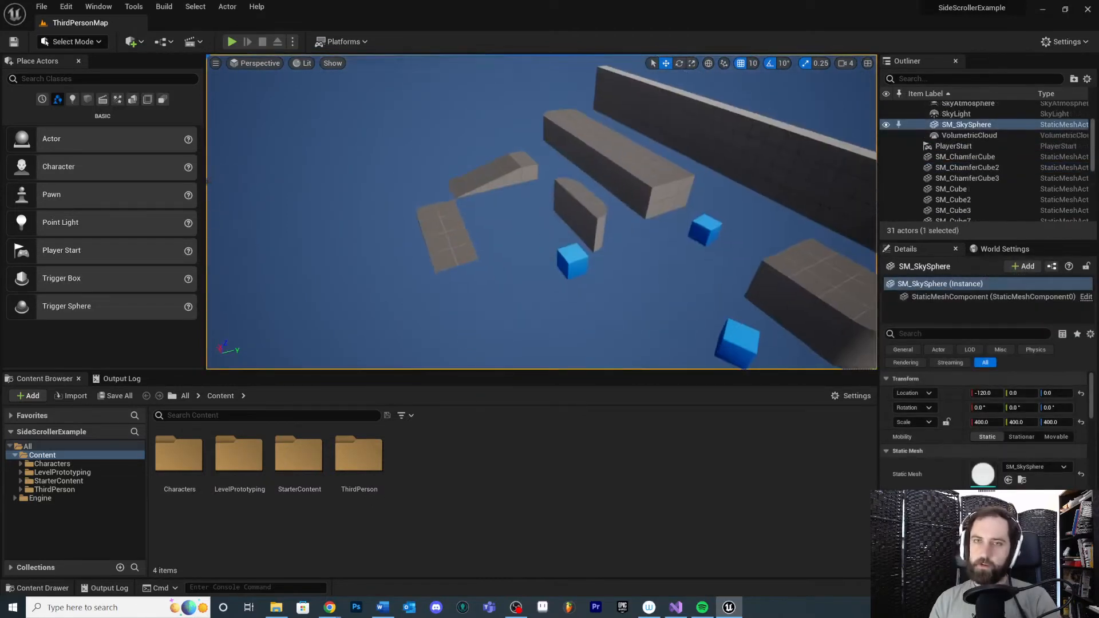
- Delete all the remaining leftover blocks, ramps, walls and blue cubes together, keeping SM_SkySphere out of the selection
right_click_drag(435, 172, 441, 149)
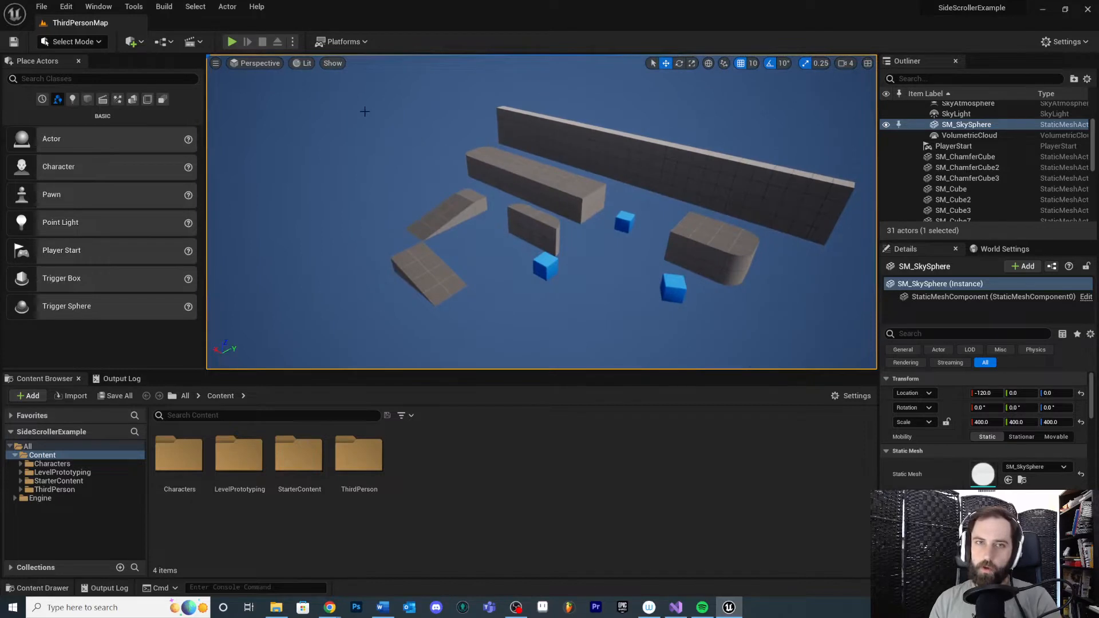
left_click_drag(449, 204, 743, 345)
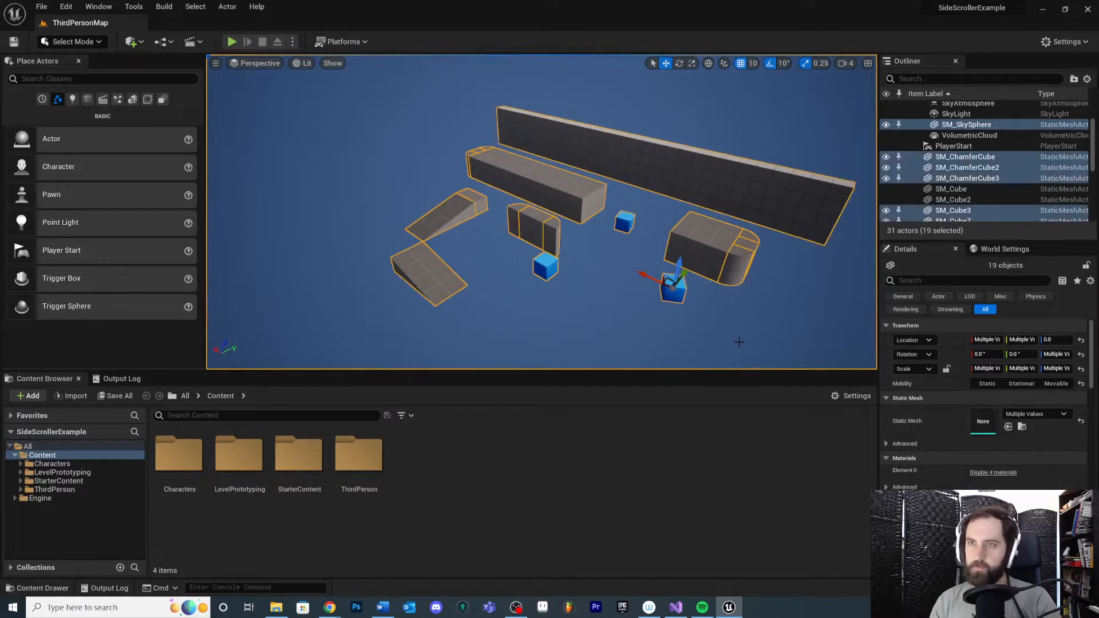
right_click_drag(743, 345, 743, 345)
right_click_drag(636, 212, 576, 195)
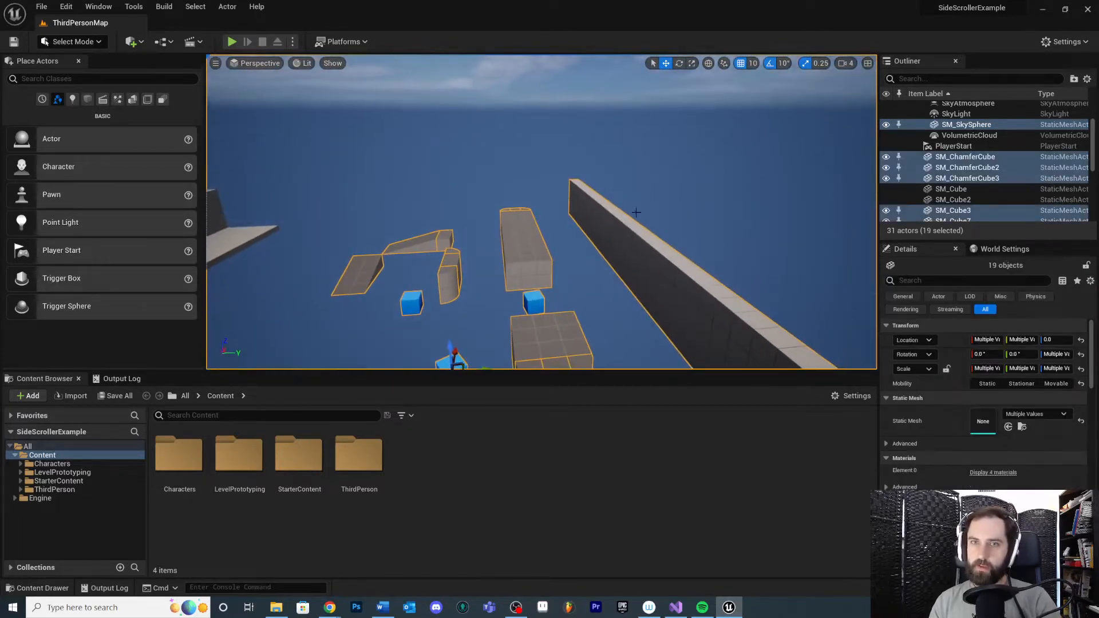
left_click(961, 128, "ctrl")
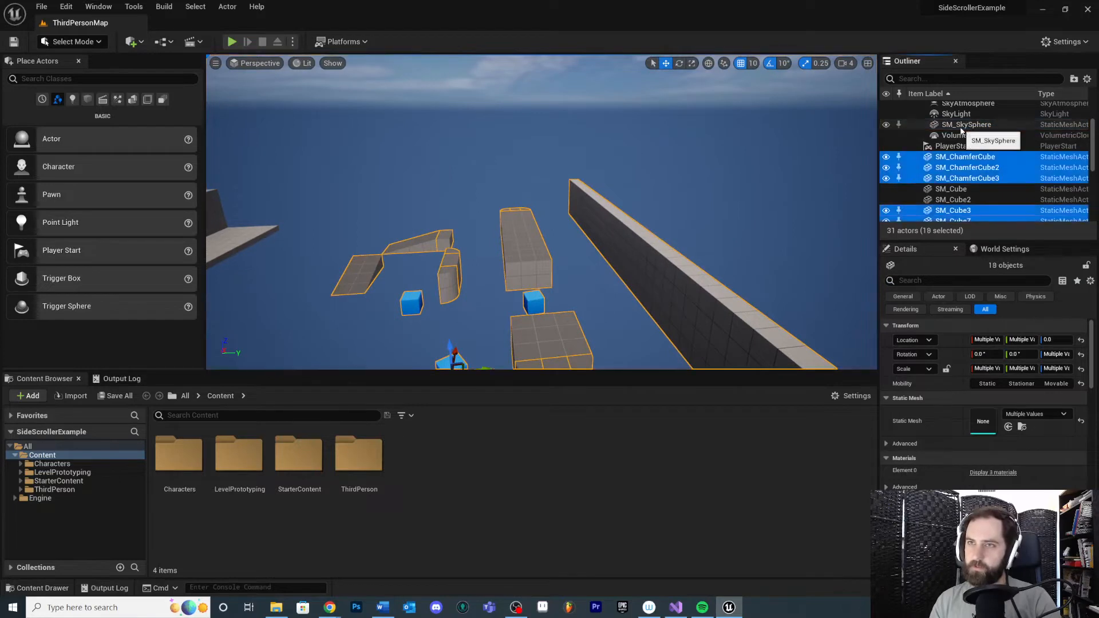
right_click_drag(573, 111, 629, 198)
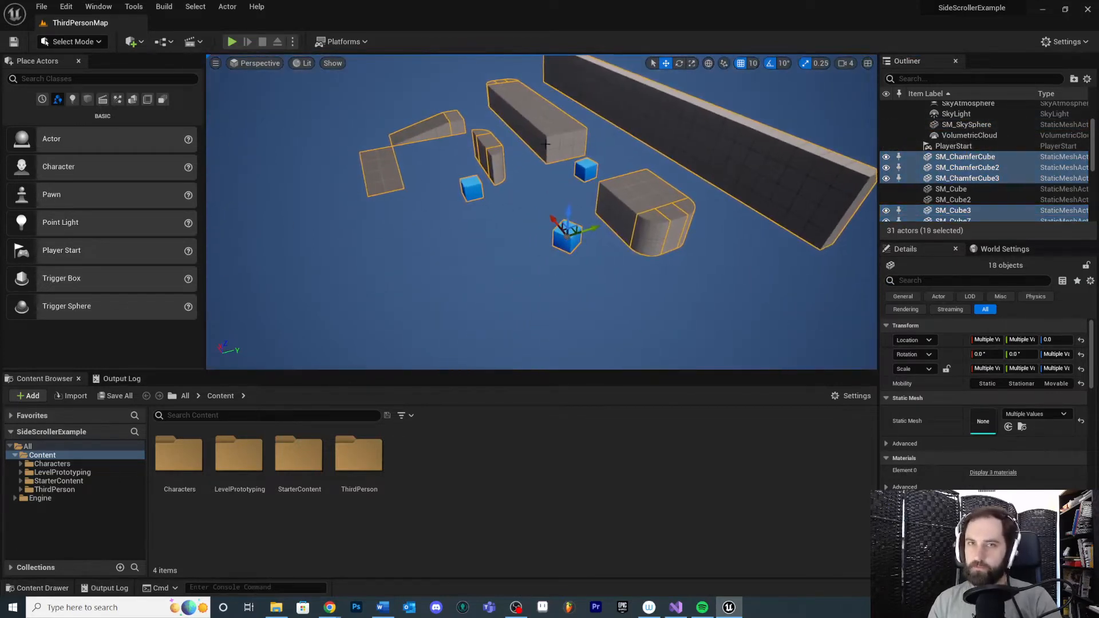
left_click(384, 169, "ctrl")
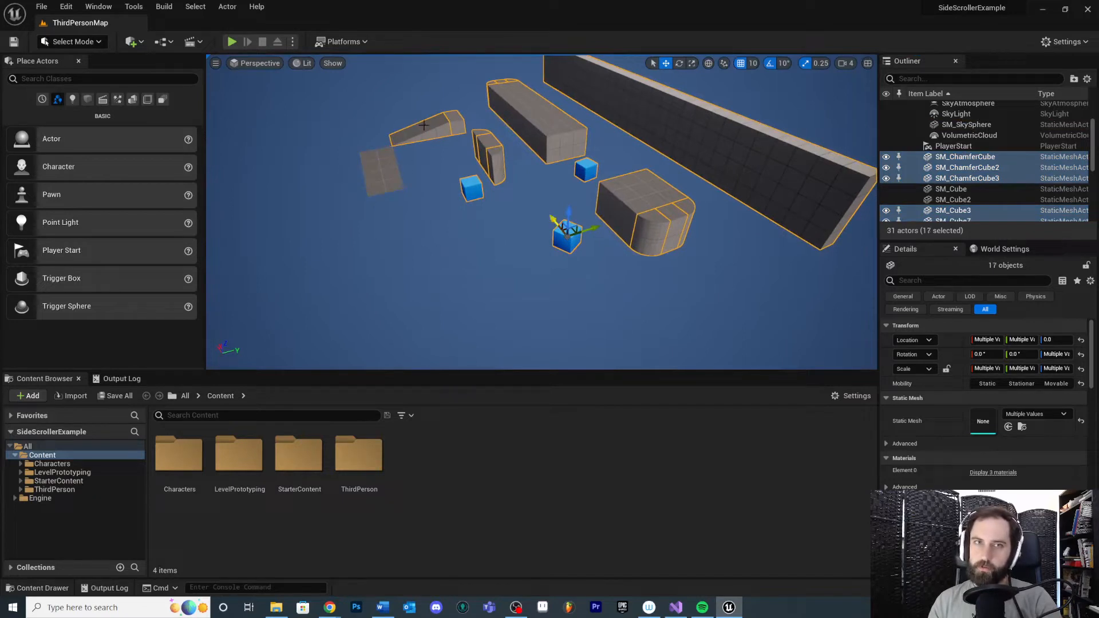
left_click(417, 126, "ctrl")
left_click(382, 172, "ctrl")
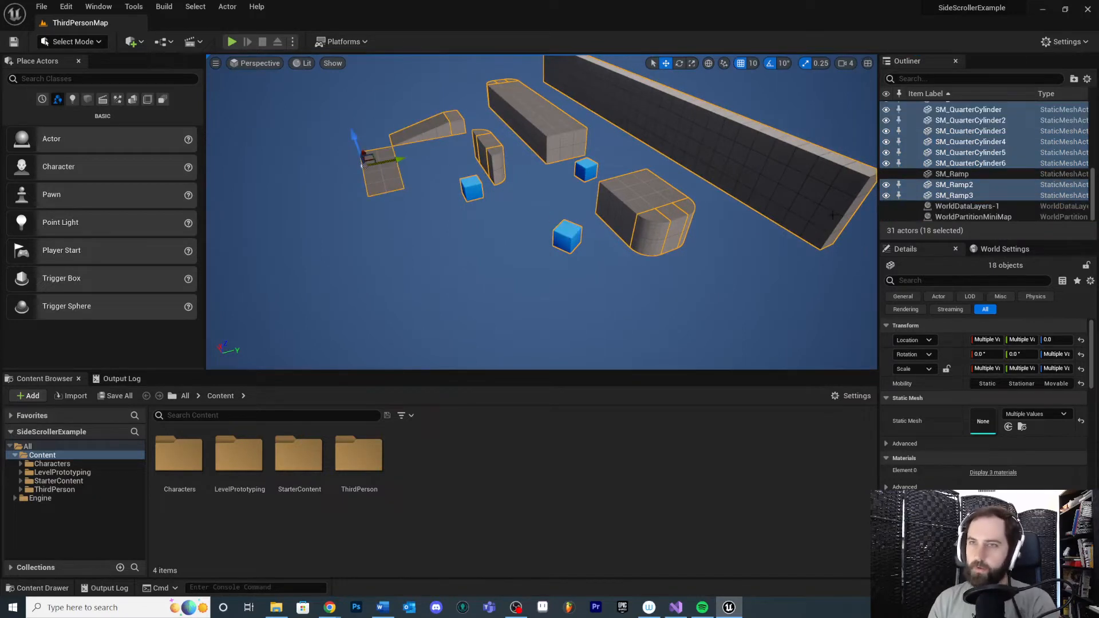
scroll(984, 167, "up", 5)
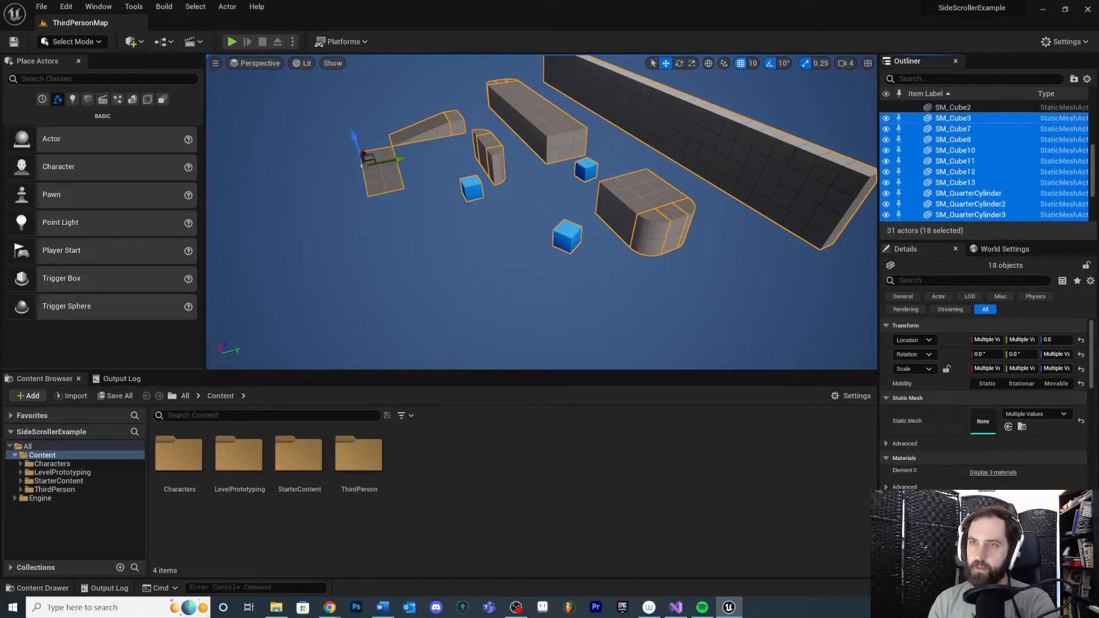
key("Delete")
- Move the PostProcessVolume up along the Z axis to about 1060, clear of the level
right_click_drag(573, 227, 549, 149)
left_click(618, 125)
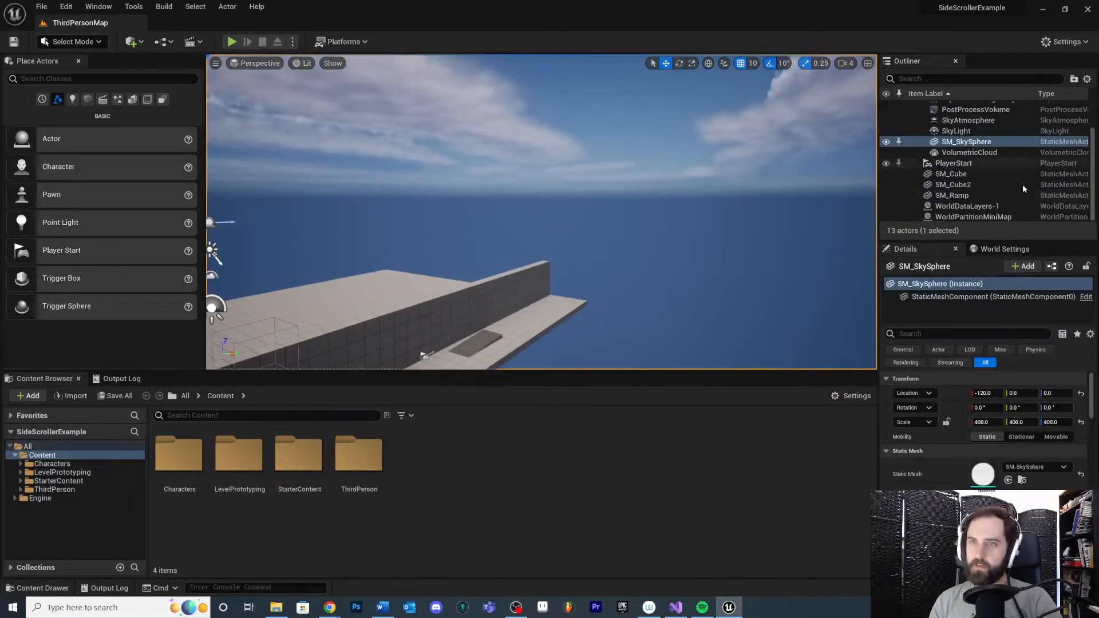
right_click_drag(561, 190, 582, 178)
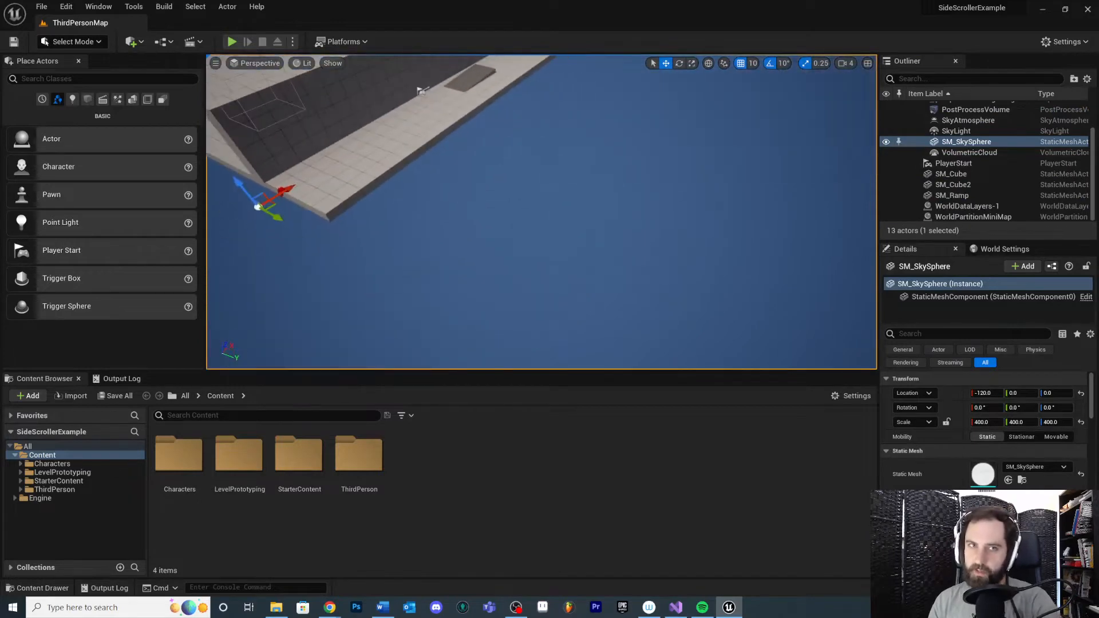
scroll(640, 169, "down", 8)
right_click_drag(515, 189, 422, 186)
left_click(399, 186)
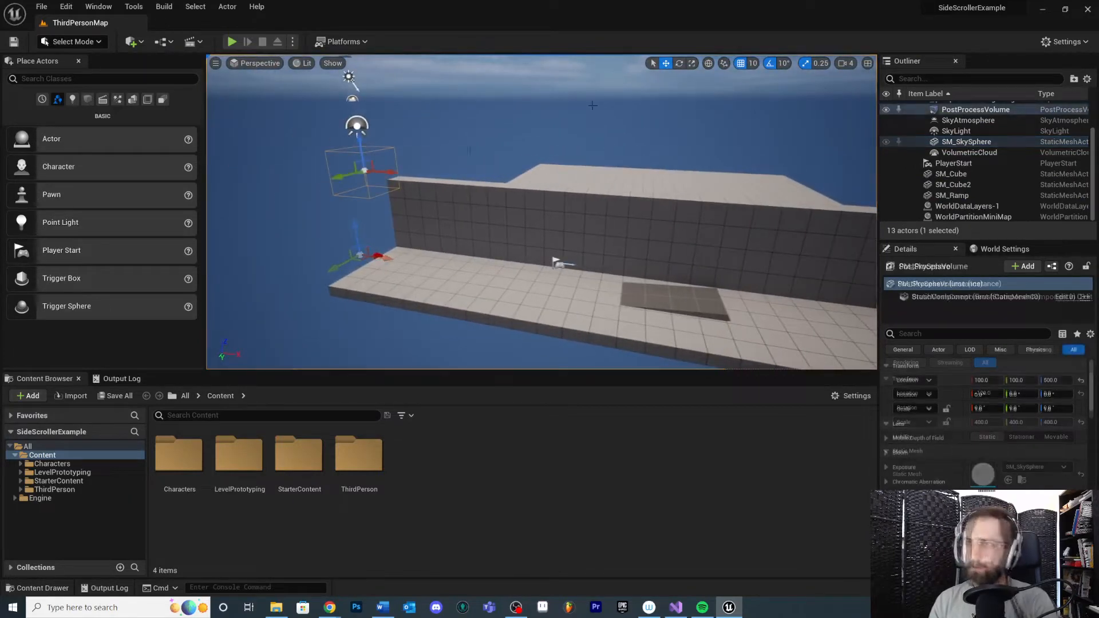
left_click_drag(355, 138, 356, 28)
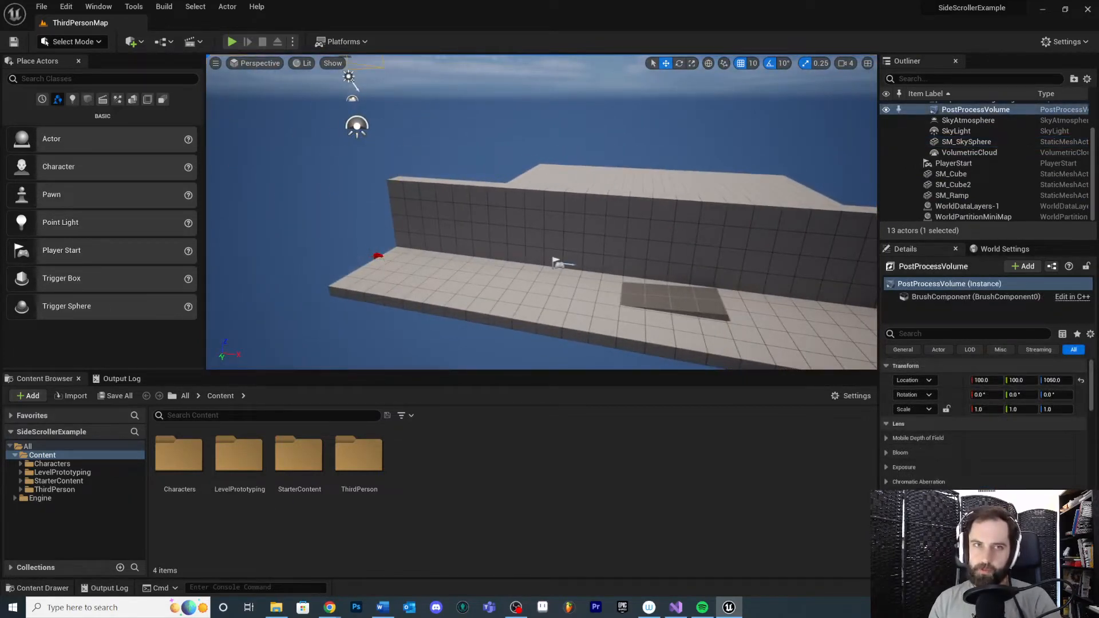
key("f")
right_click_drag(590, 172, 567, 214)
- Group the floor SM_Cube, back wall SM_Cube2 and SM_Ramp into a new outliner folder named LevelGeo
left_click(952, 174)
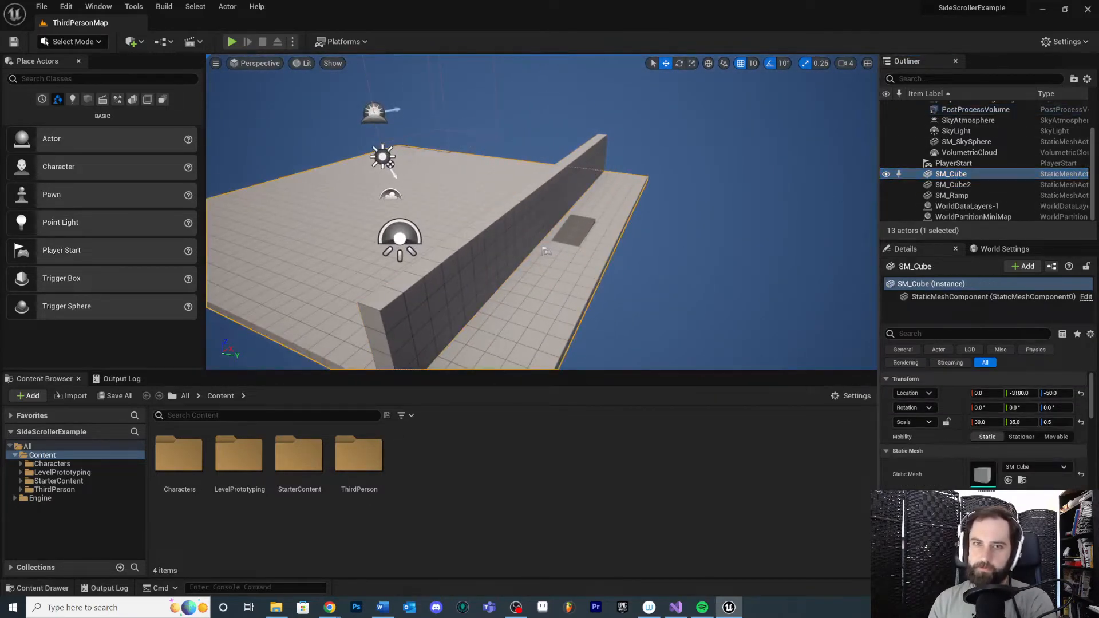
left_click(511, 225)
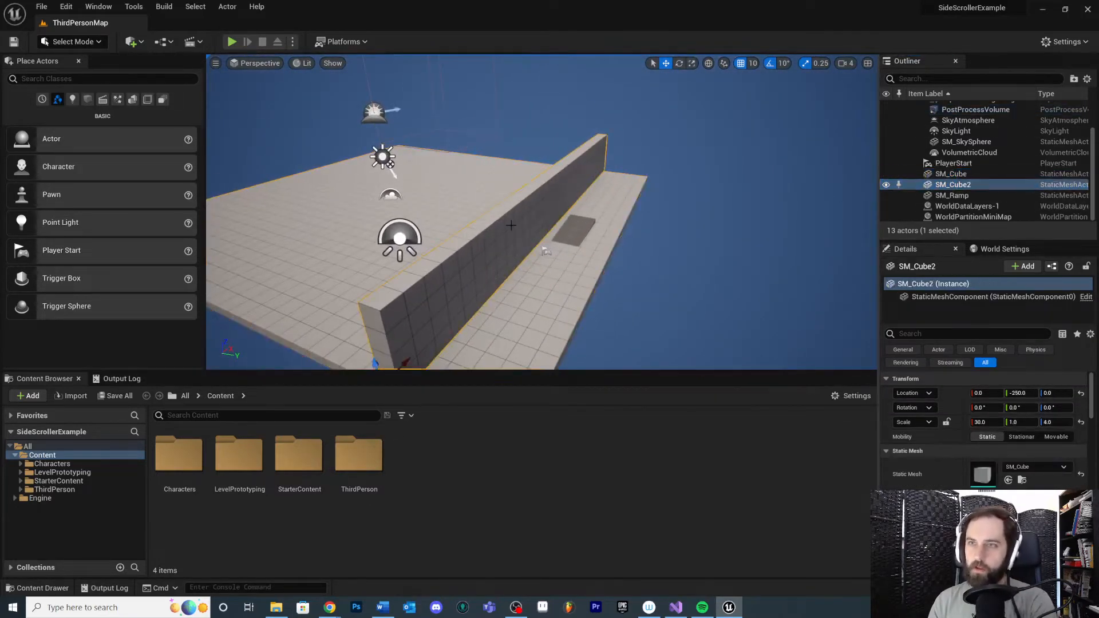
left_click(575, 234)
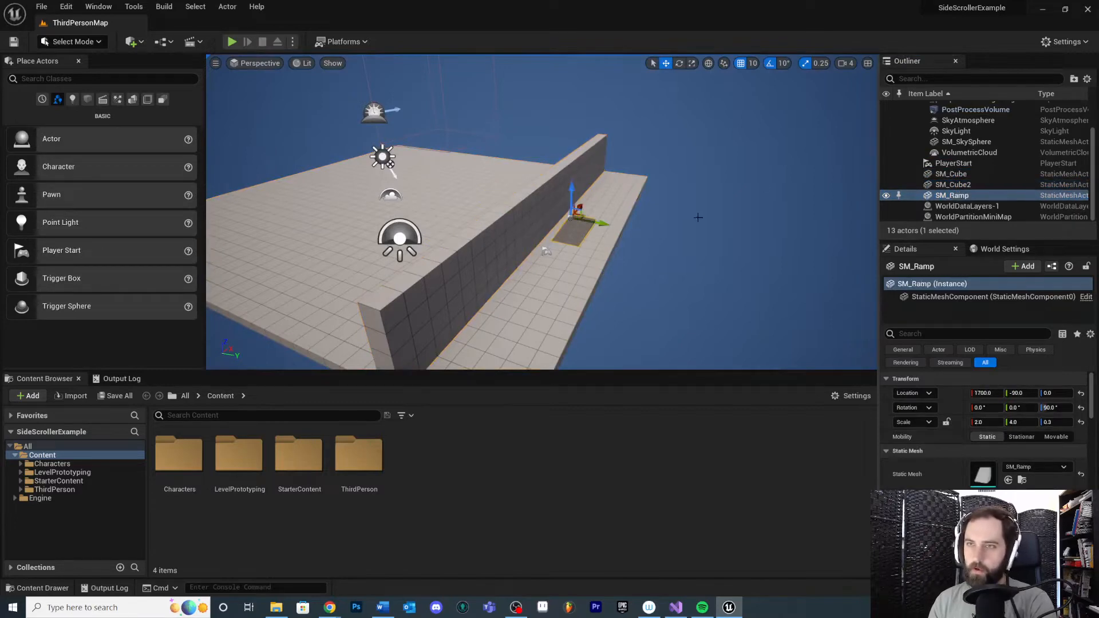
left_click(957, 175, "shift")
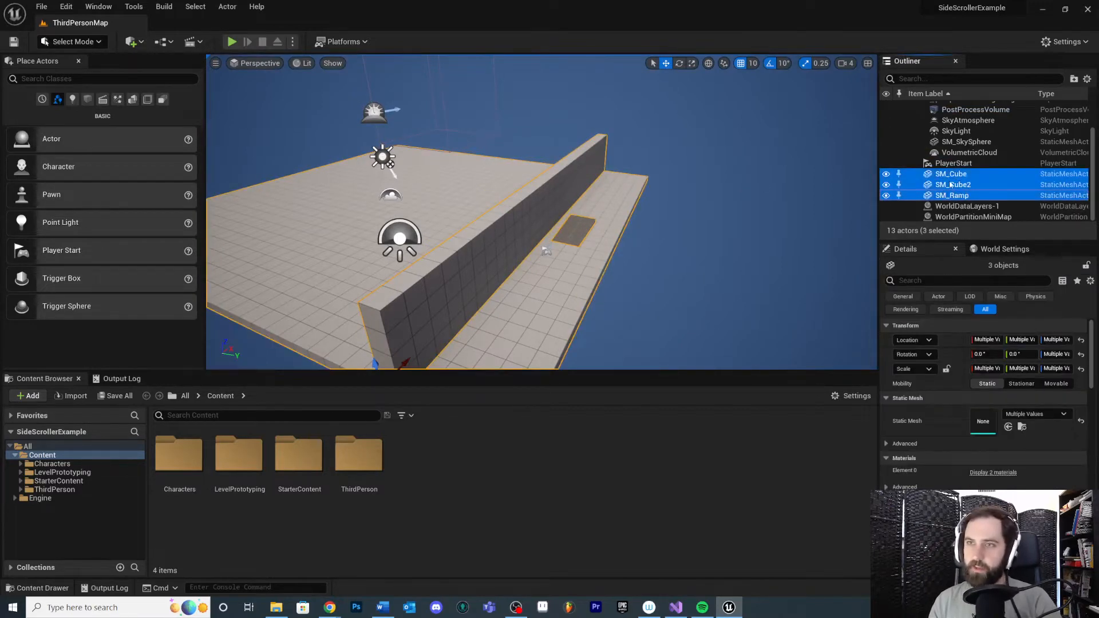
left_click(951, 195)
left_click(952, 175, "shift")
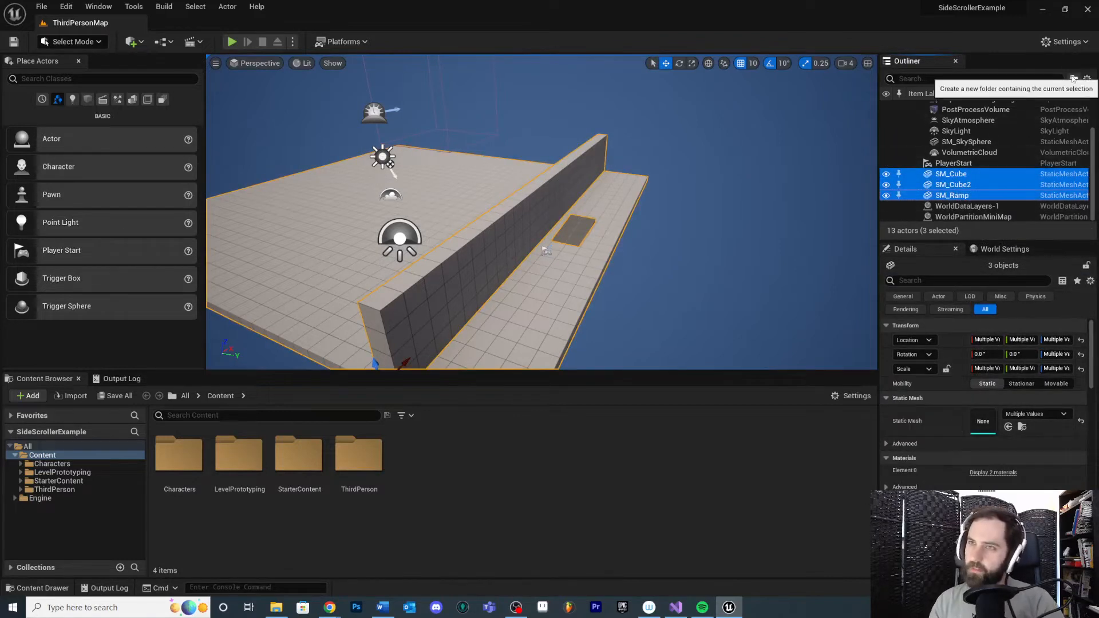
left_click(1074, 79)
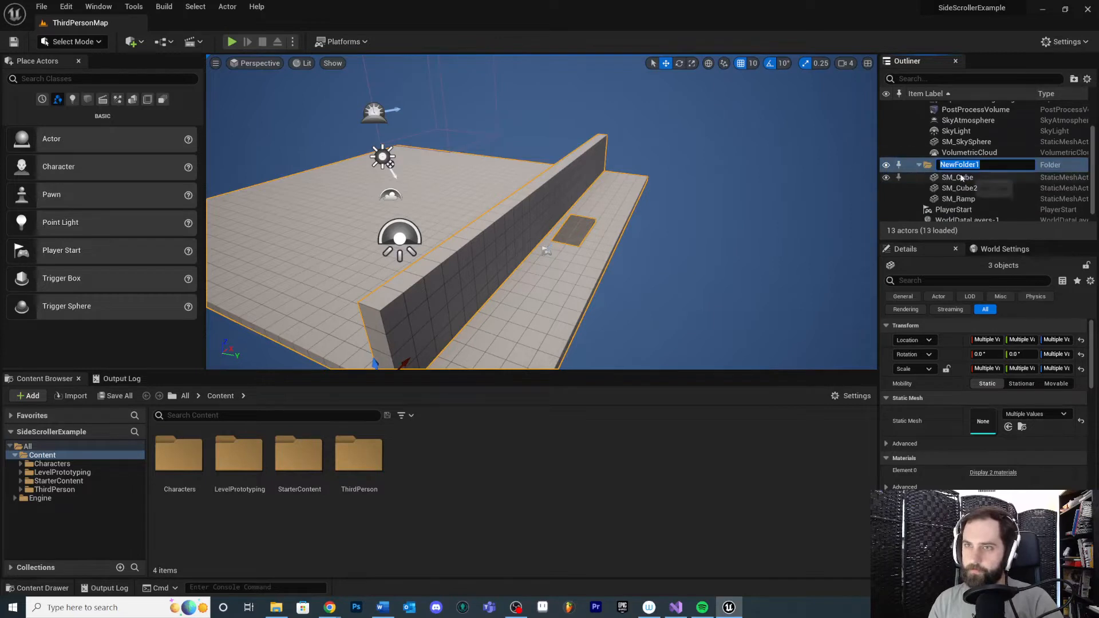
key("BackSpace")
type("LevelGeo")
key("Return")
key("Left")
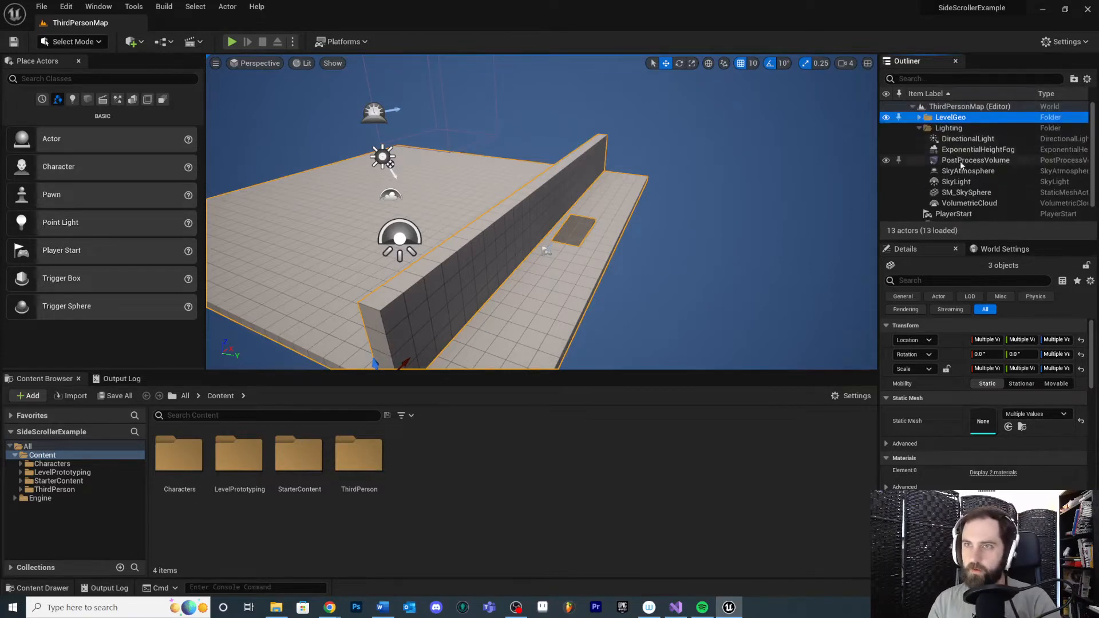
scroll(962, 167, "down", 1)
scroll(963, 167, "up", 1)
left_click(919, 117)
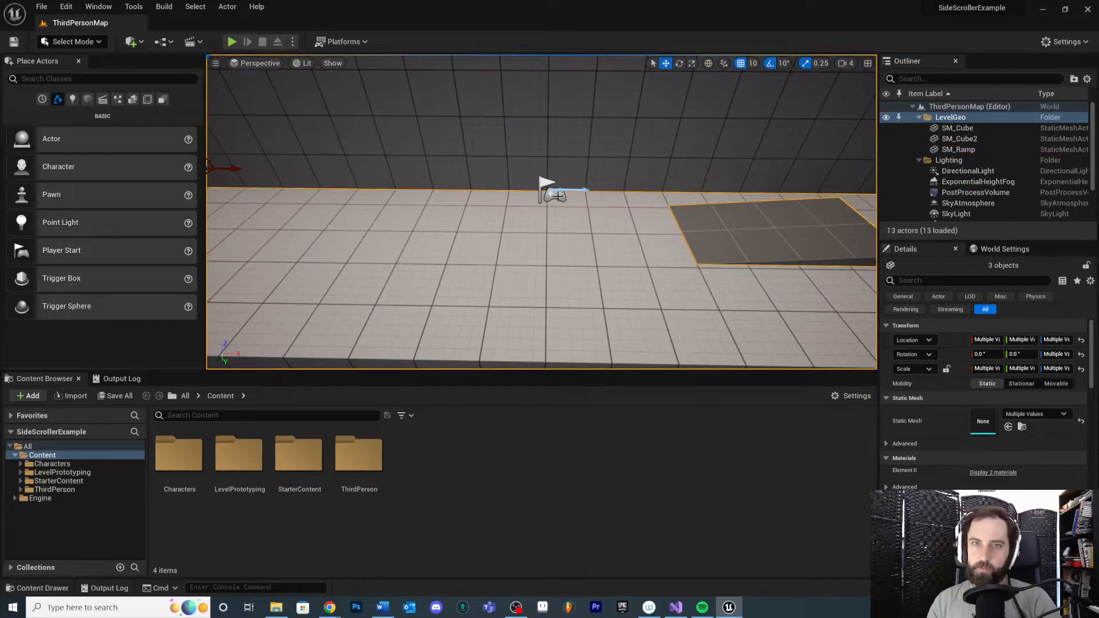
- Check the player start's location values and its placement relative to the floor and ramp
left_click(558, 196)
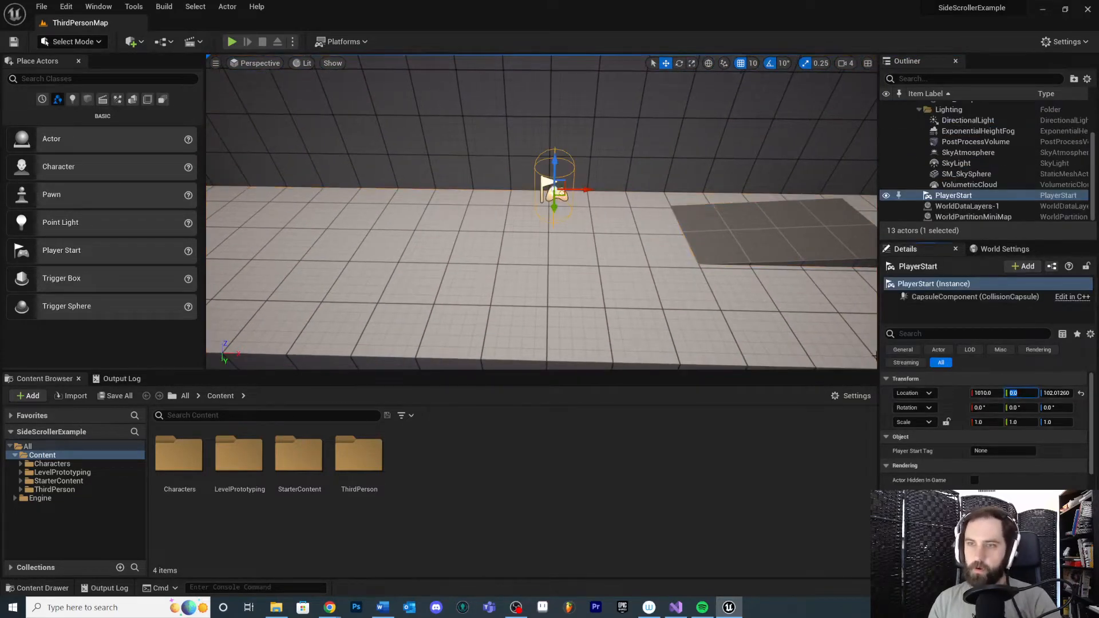
right_click_drag(558, 196, 559, 172)
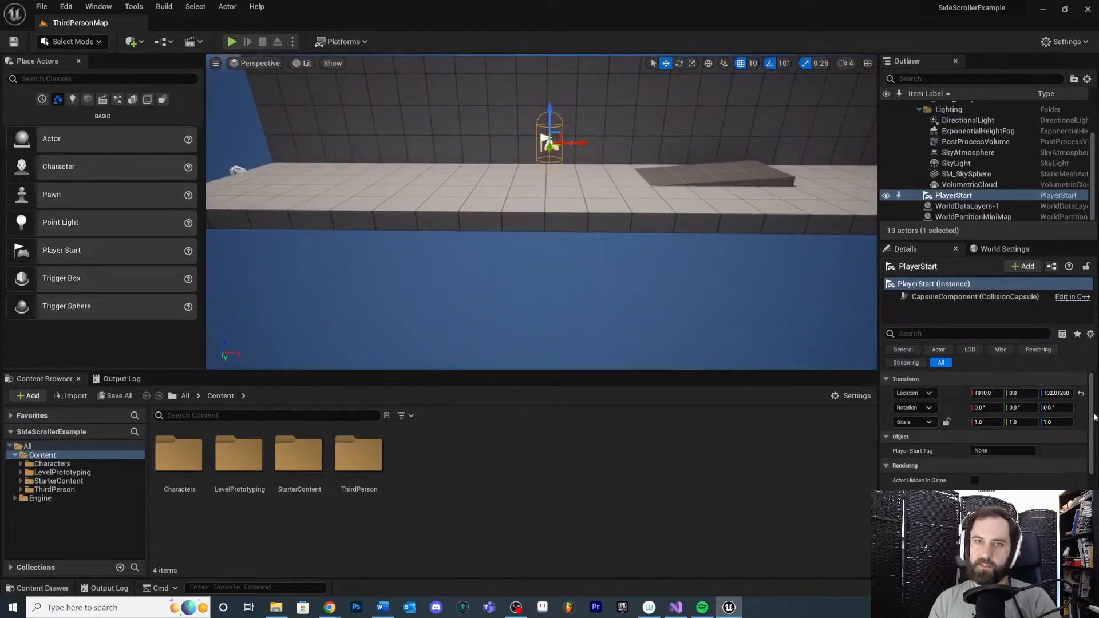
right_click_drag(664, 261, 739, 223)
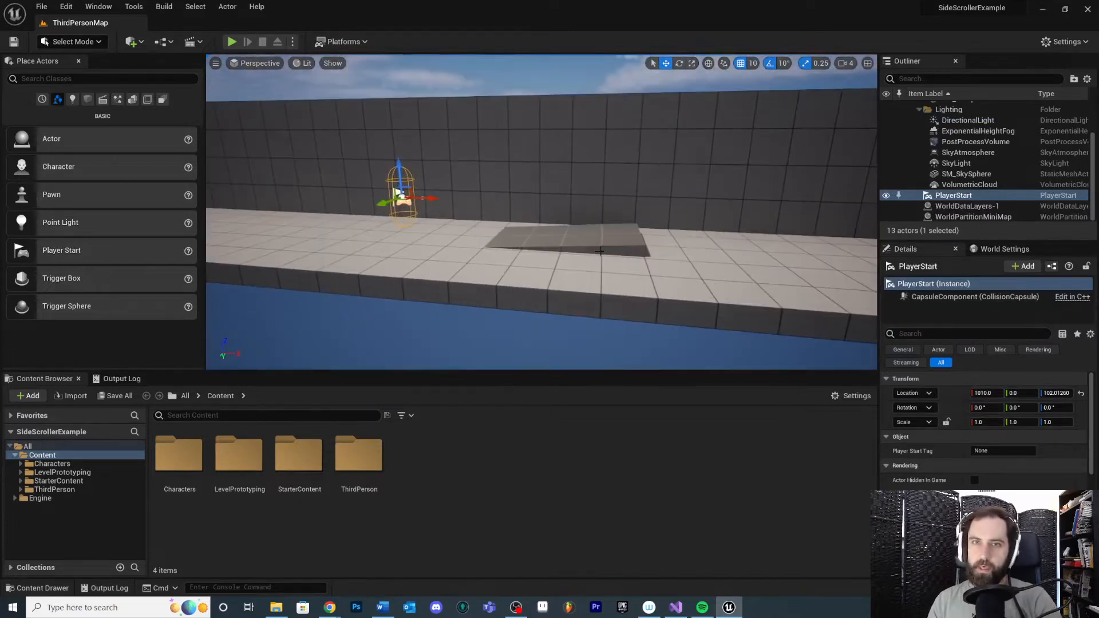
- Scale the ramp on the floor up along the Z axis to make it taller
left_click(586, 241)
key("r")
mouse_move(640, 208)
left_mouse_down()
mouse_move(640, 175)
mouse_move(638, 205)
left_mouse_up()
right_click_drag(594, 196, 583, 197)
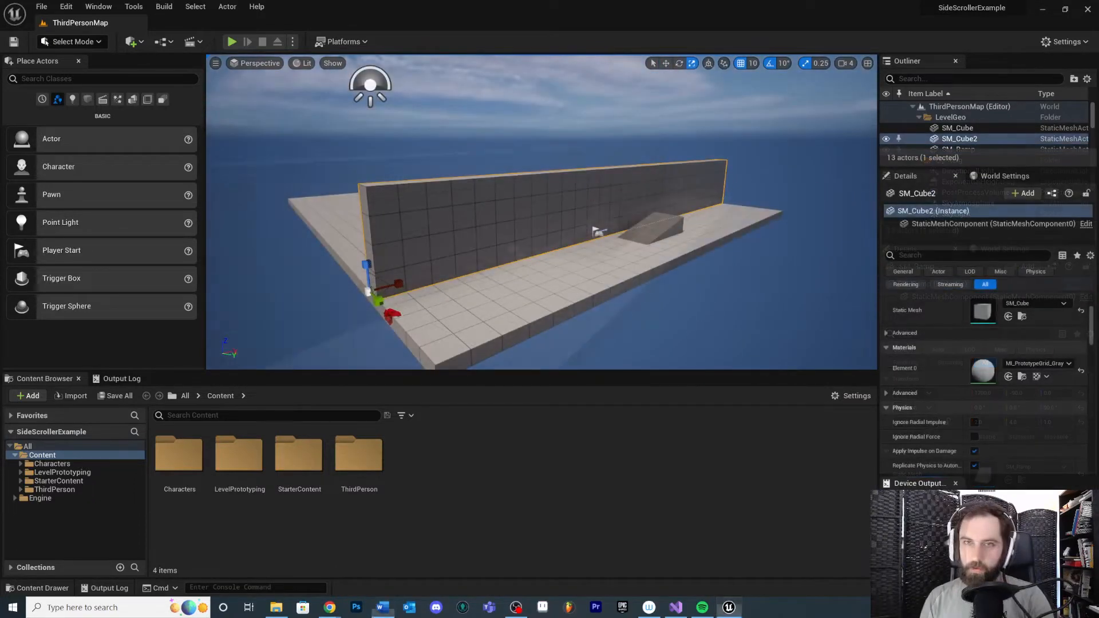
right_click_drag(541, 212, 457, 225)
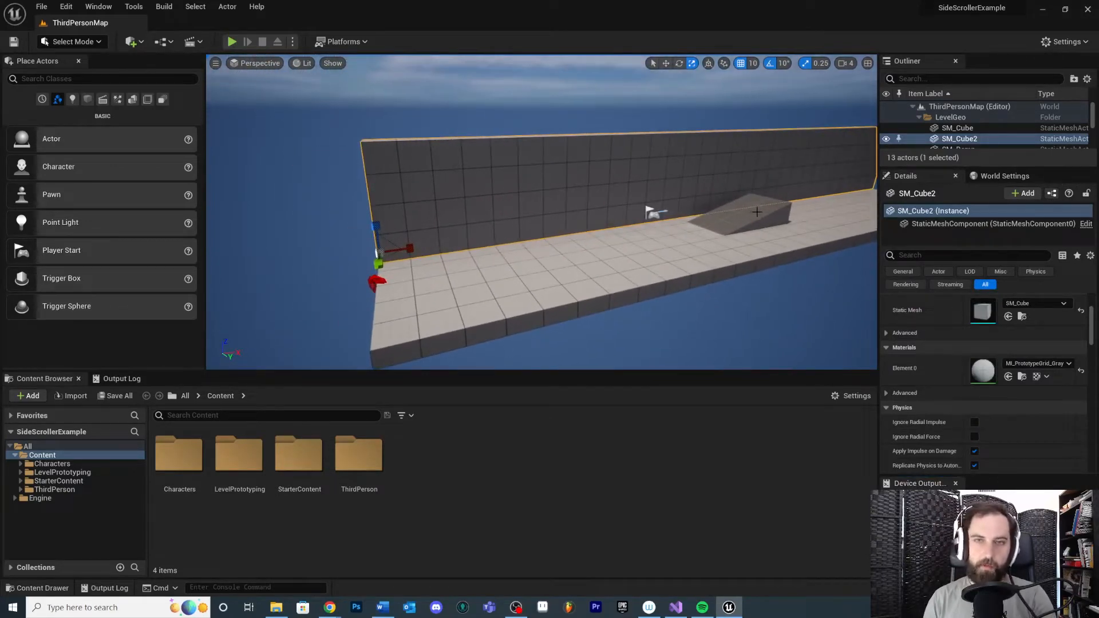
right_click_drag(756, 259, 771, 237)
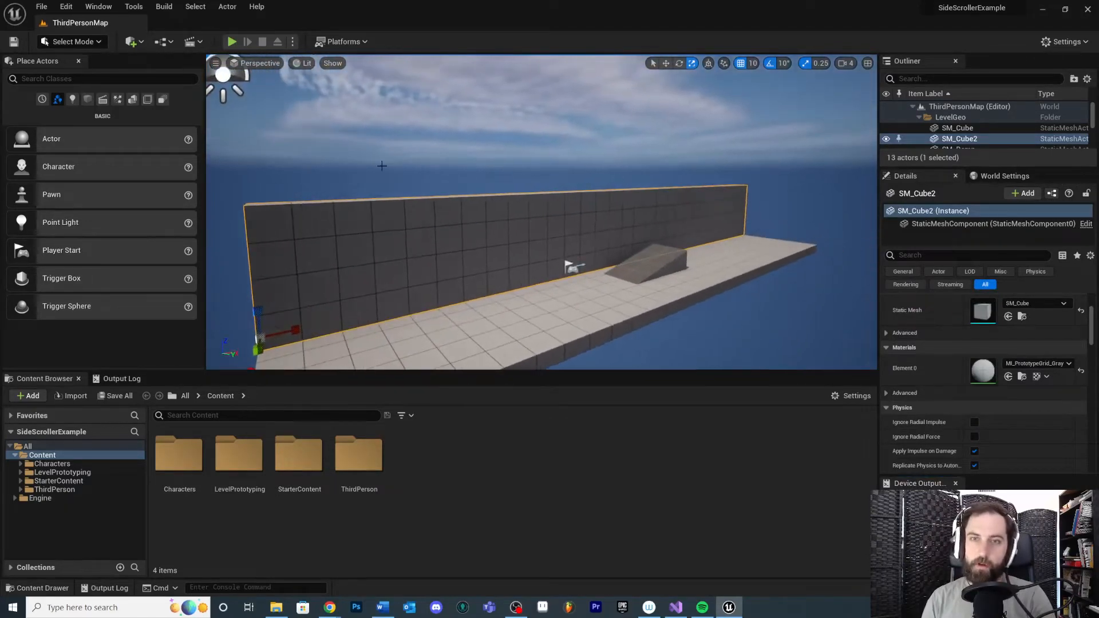
right_click_drag(615, 193, 610, 198)
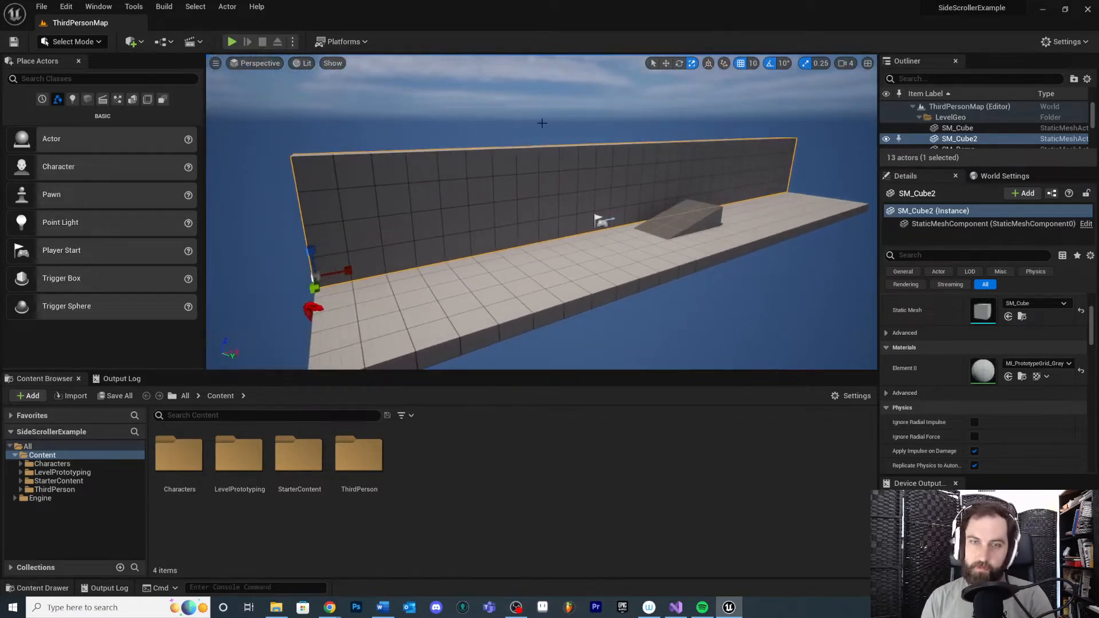
- Browse the project's content folders and open the Blueprints folder inside ThirdPerson
left_click(60, 472)
left_click(39, 464)
left_click(23, 473)
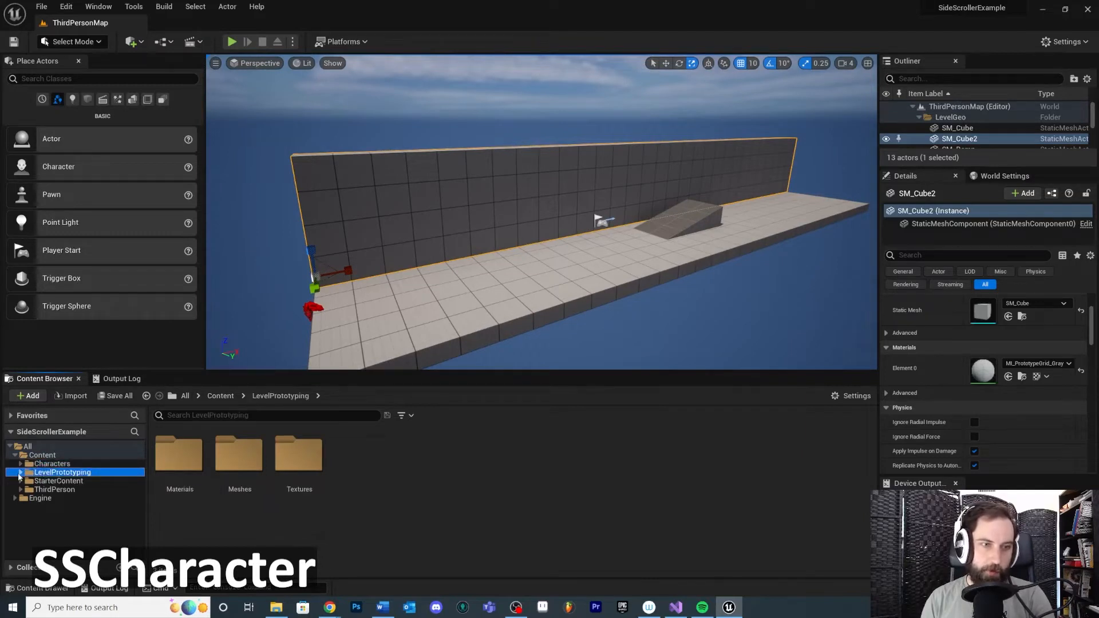
left_click(35, 464)
left_click(21, 489)
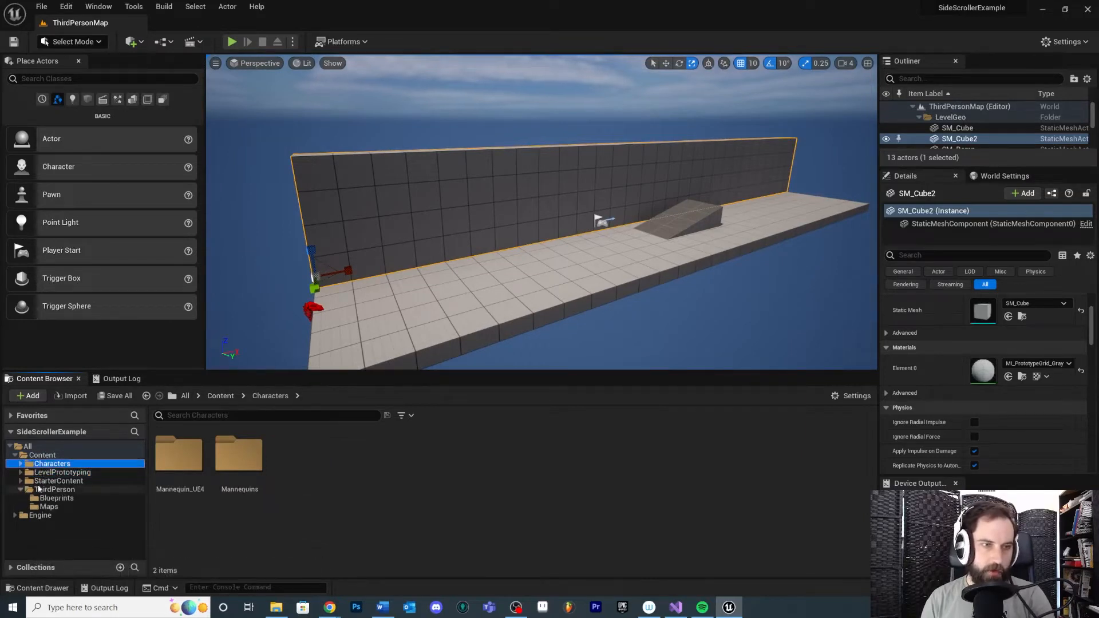
left_click(60, 498)
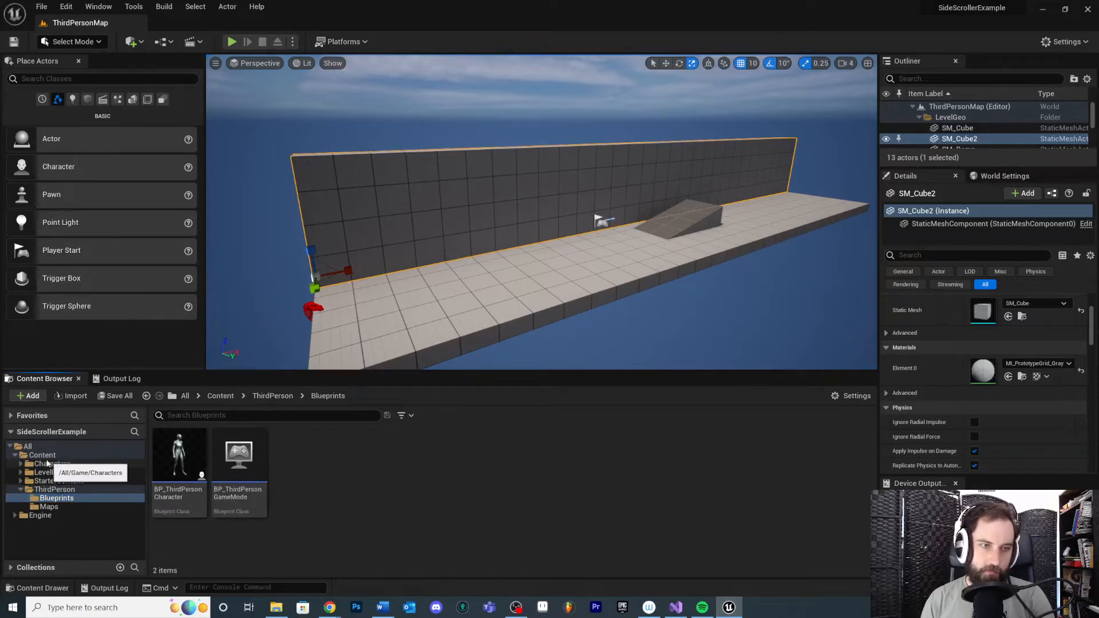
- Review the blueprint templates and content packs available for the project, and leave without adding any
left_click(32, 396)
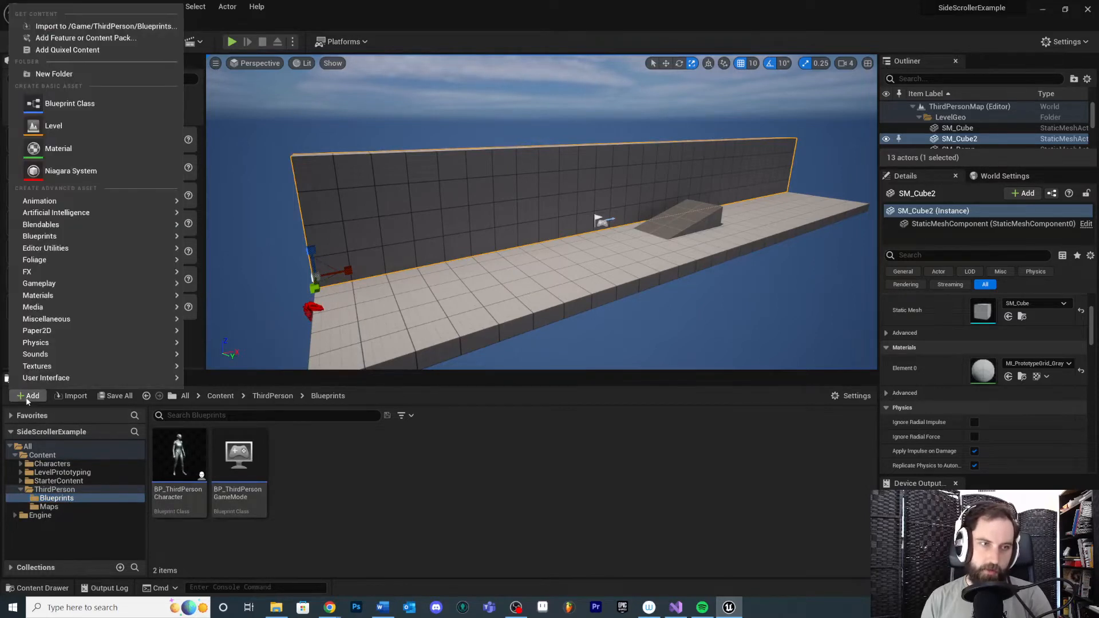
left_click(34, 397)
left_click(32, 396)
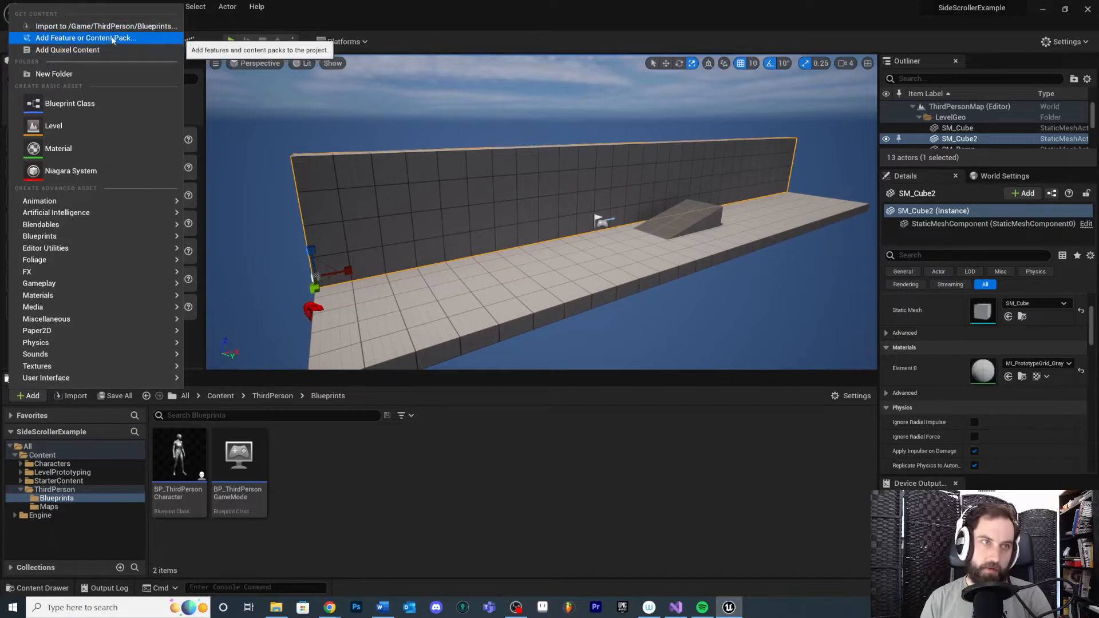
left_click(86, 38)
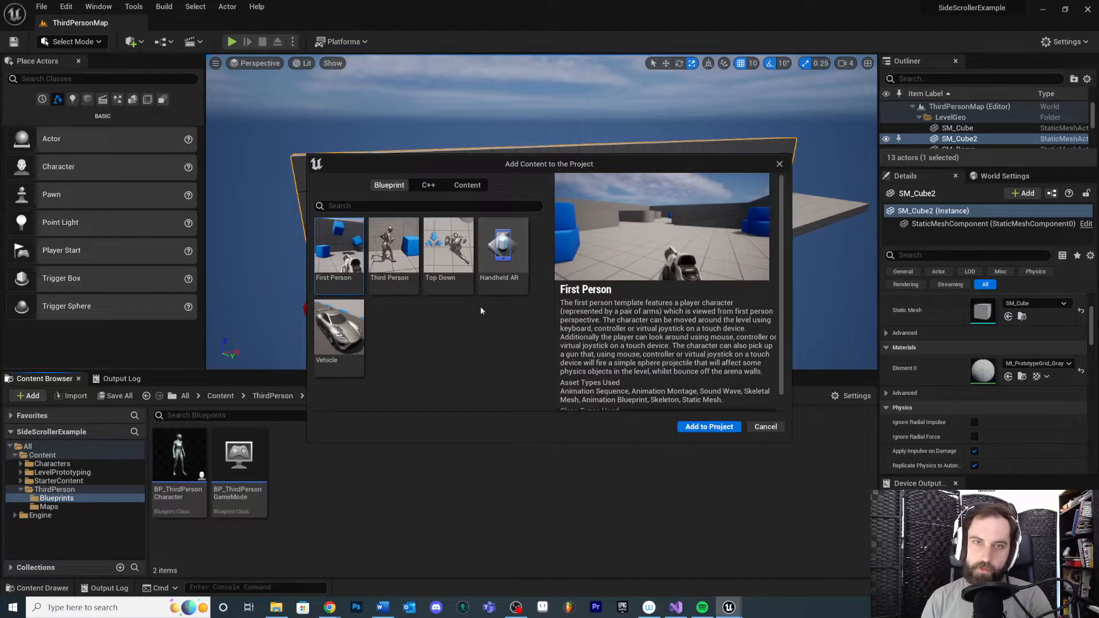
scroll(698, 359, "down", 1)
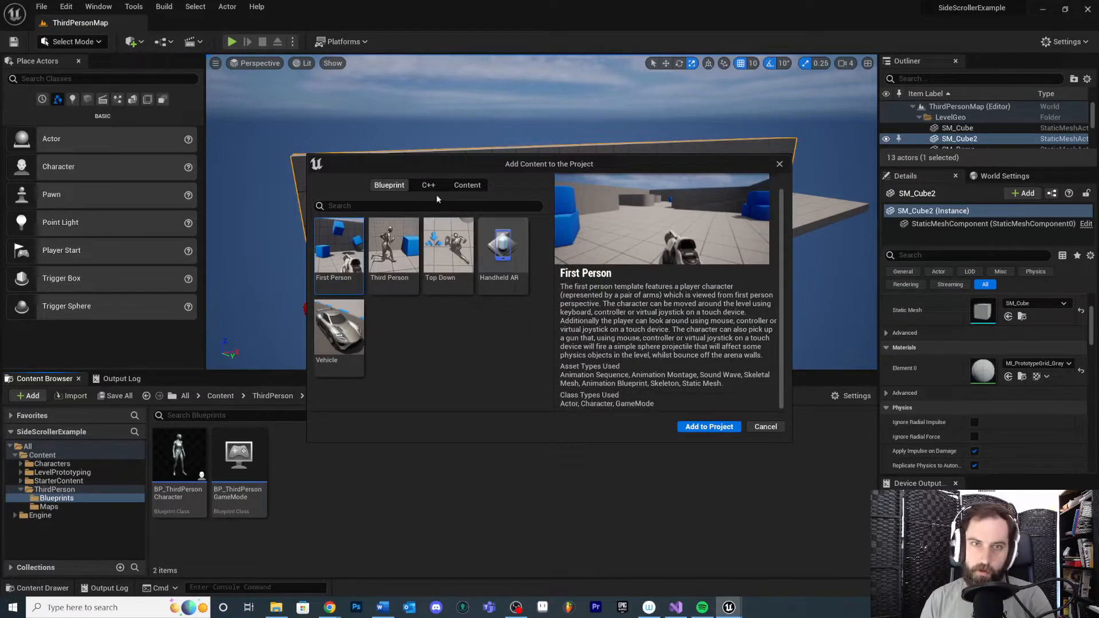
left_click(466, 186)
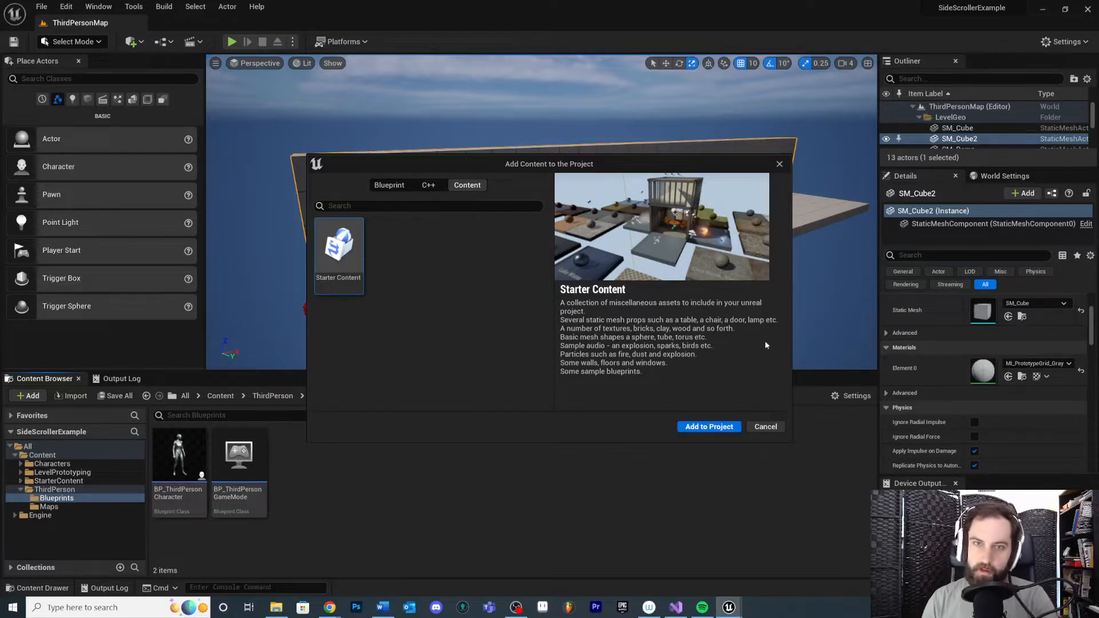
left_click(776, 430)
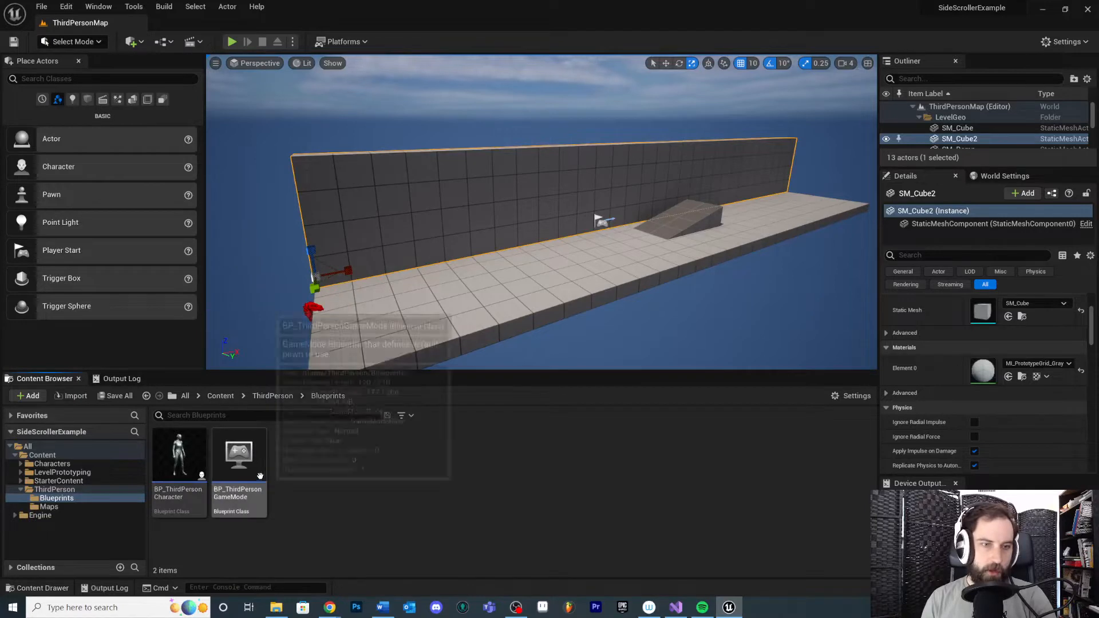
- Inspect the details of the BP_ThirdPersonCharacter and BP_ThirdPersonGameMode blueprints
left_click(178, 463)
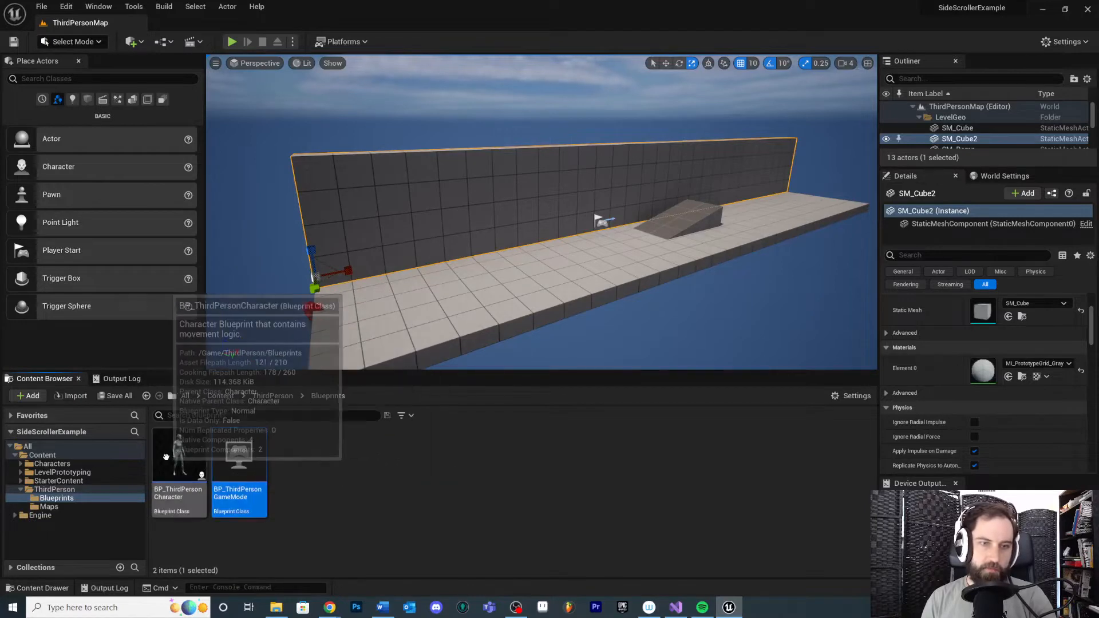
left_click(259, 474)
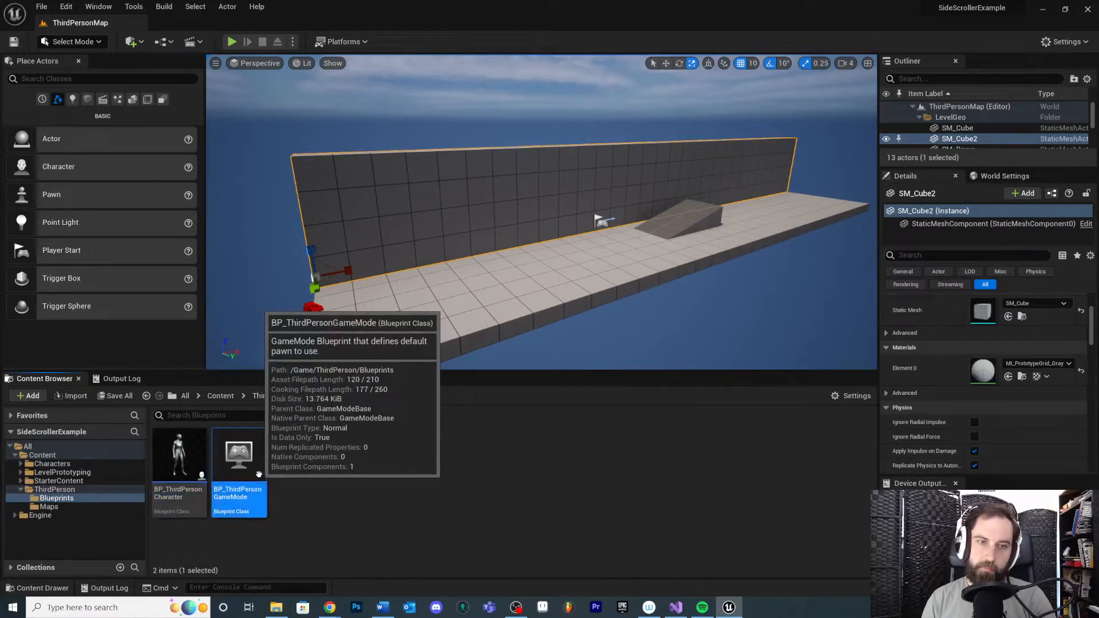
left_click(200, 467)
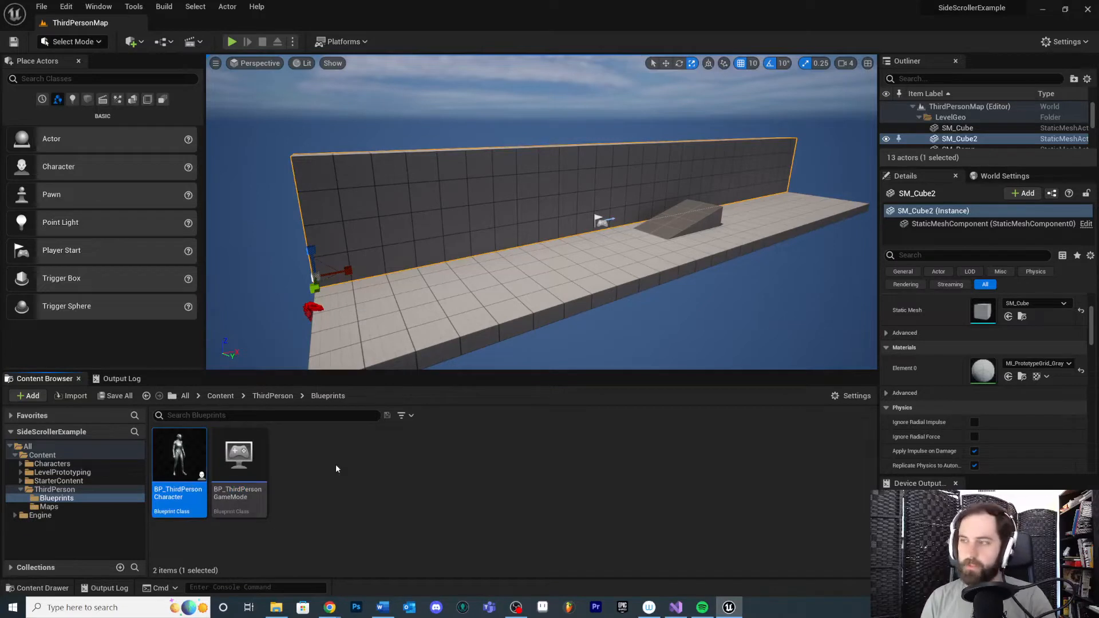
- Create a new folder named SSGame directly under the project's Content folder
right_click_drag(591, 257, 618, 219)
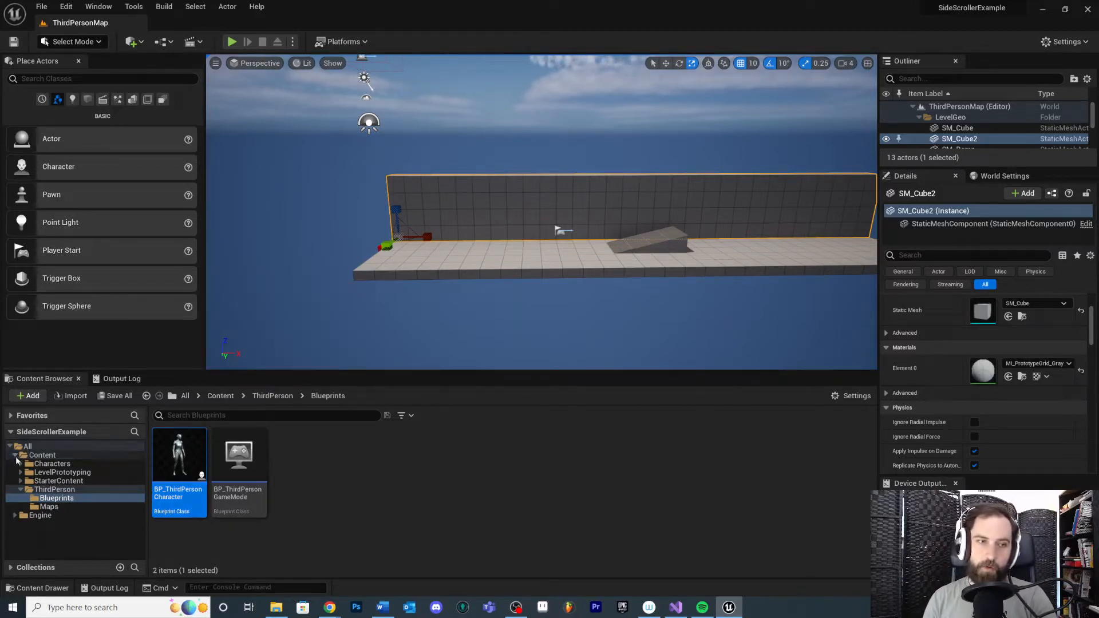
left_click(39, 456)
right_click(43, 457)
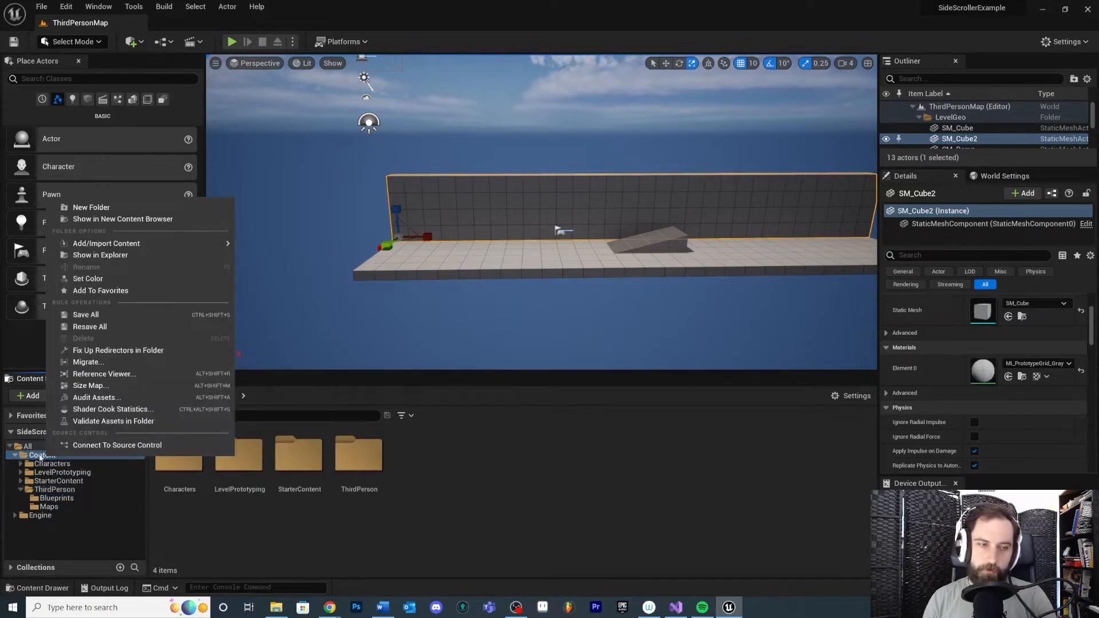
left_click(127, 207)
type("SSGame")
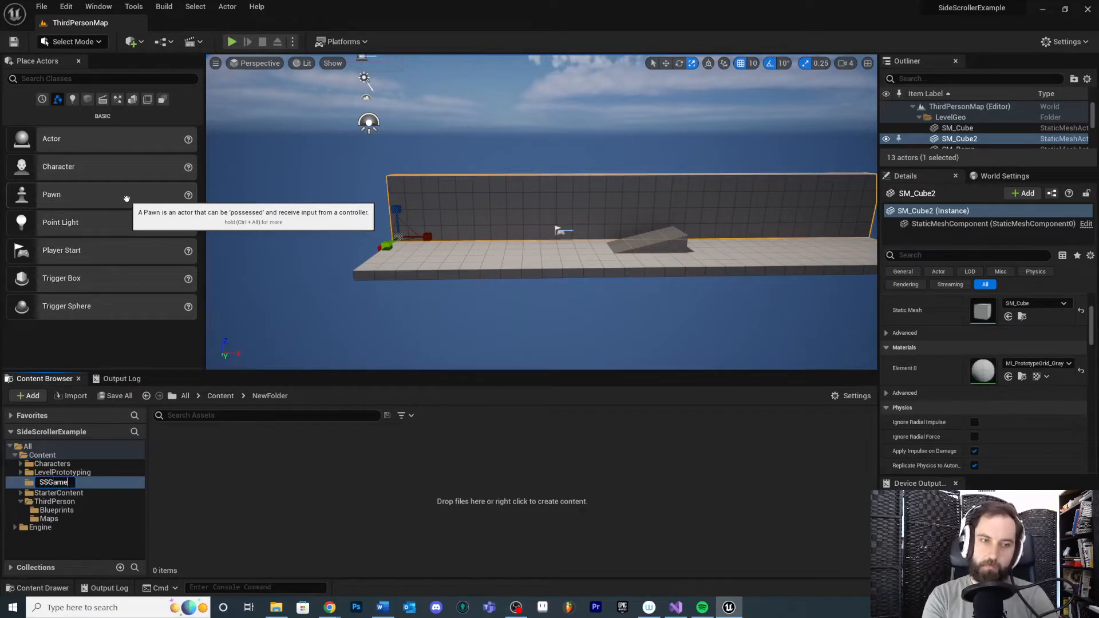
key("Return")
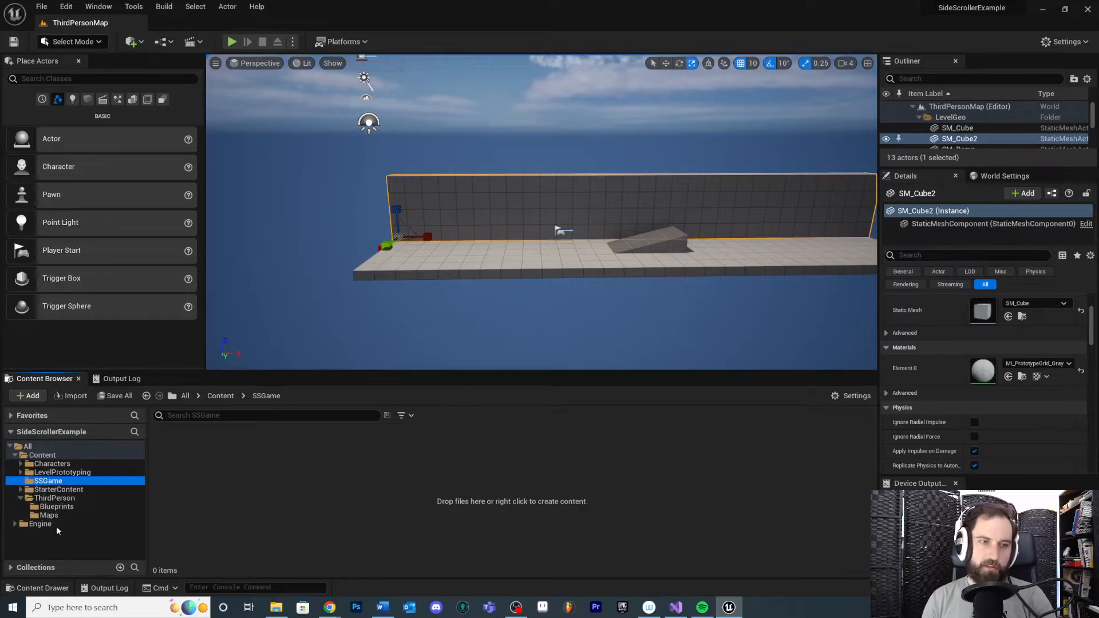
- Create a new blueprint based on BP_ThirdPersonCharacter in ThirdPerson/Blueprints and name it BP_SSCharacter
left_click(52, 463)
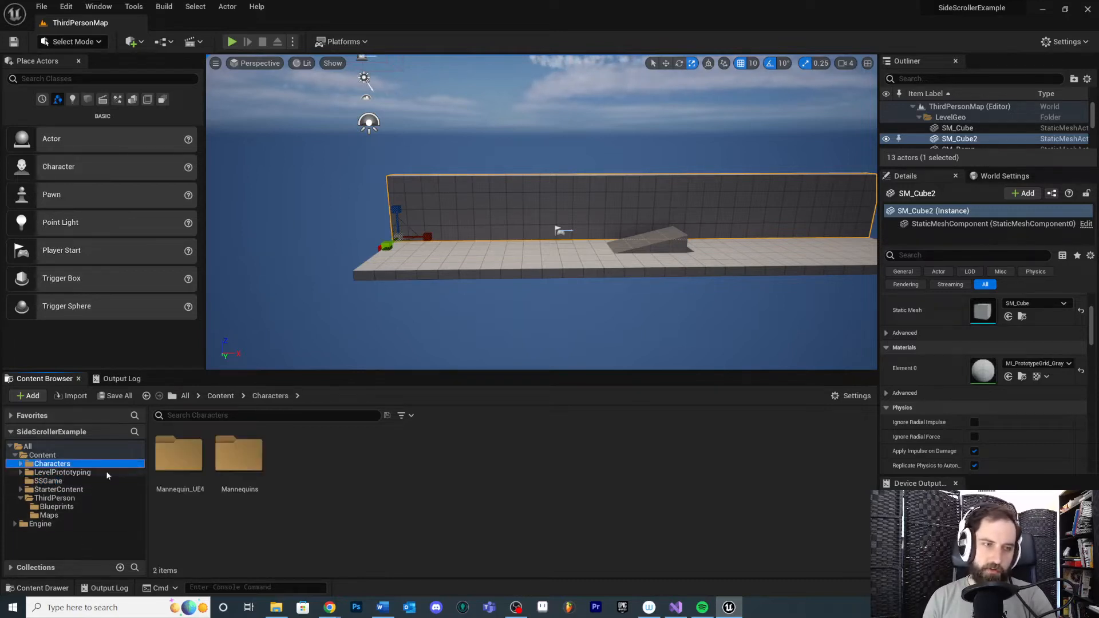
left_click(45, 482)
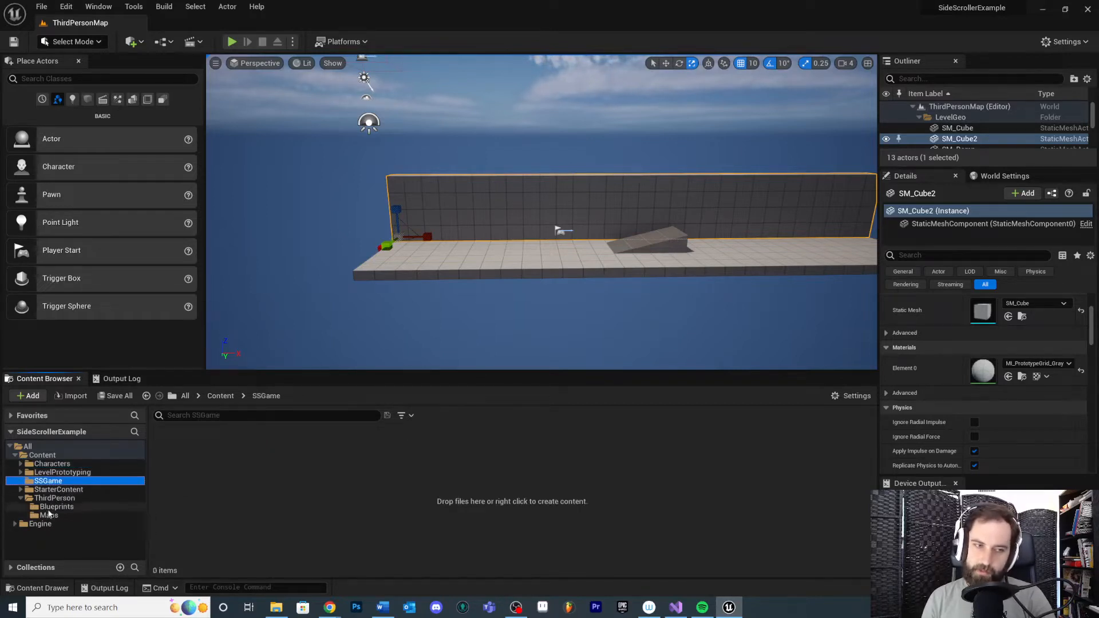
left_click(55, 507)
left_click(166, 495)
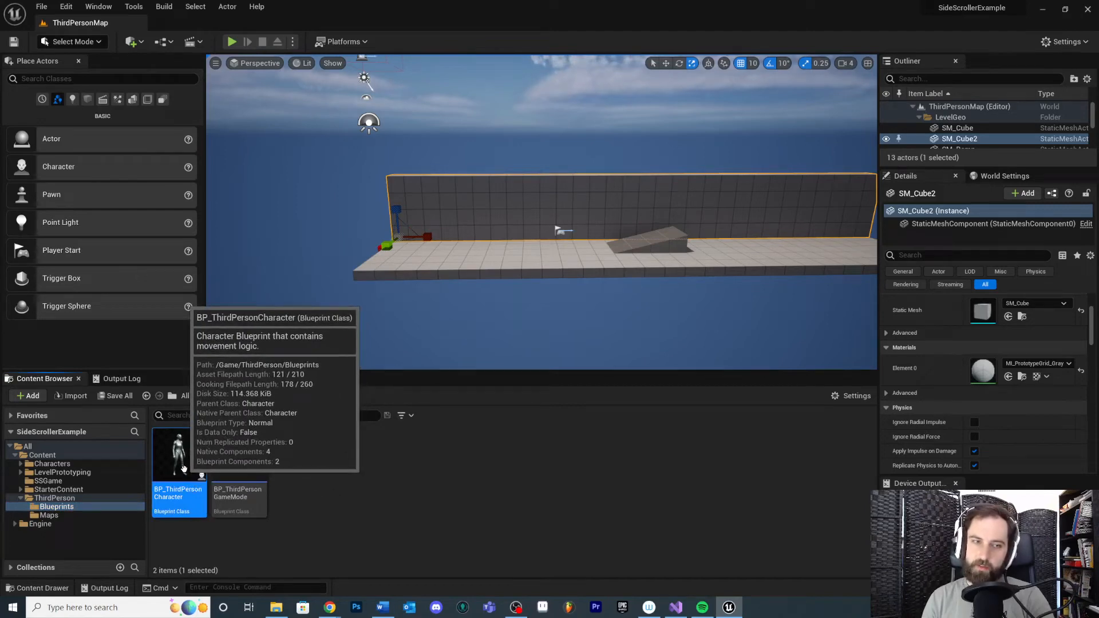
right_click(168, 453)
left_click(234, 237)
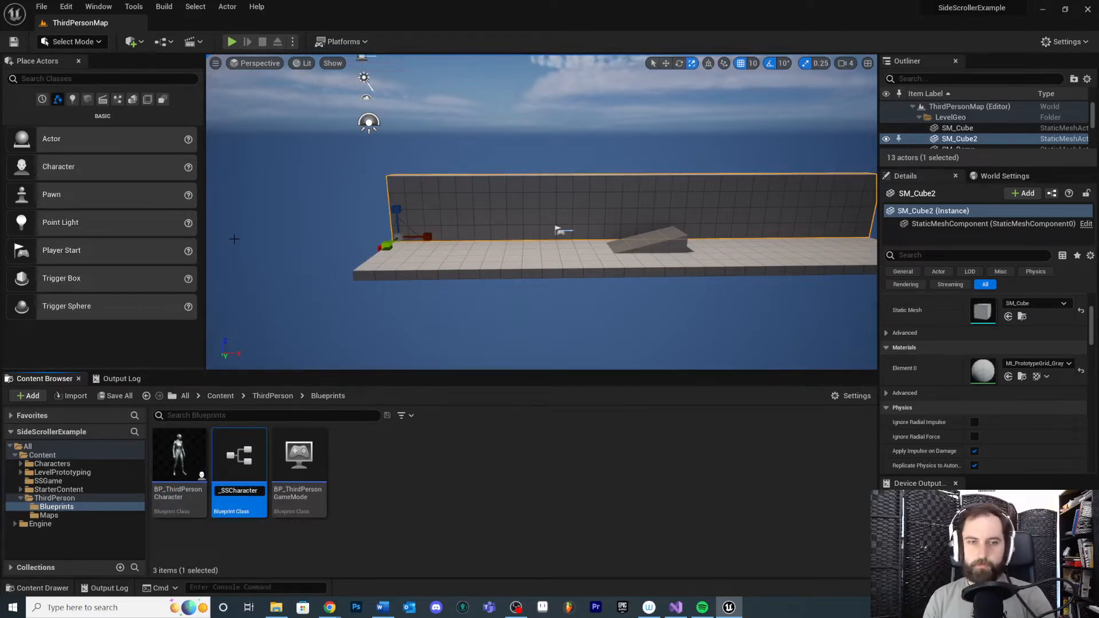
key("Return")
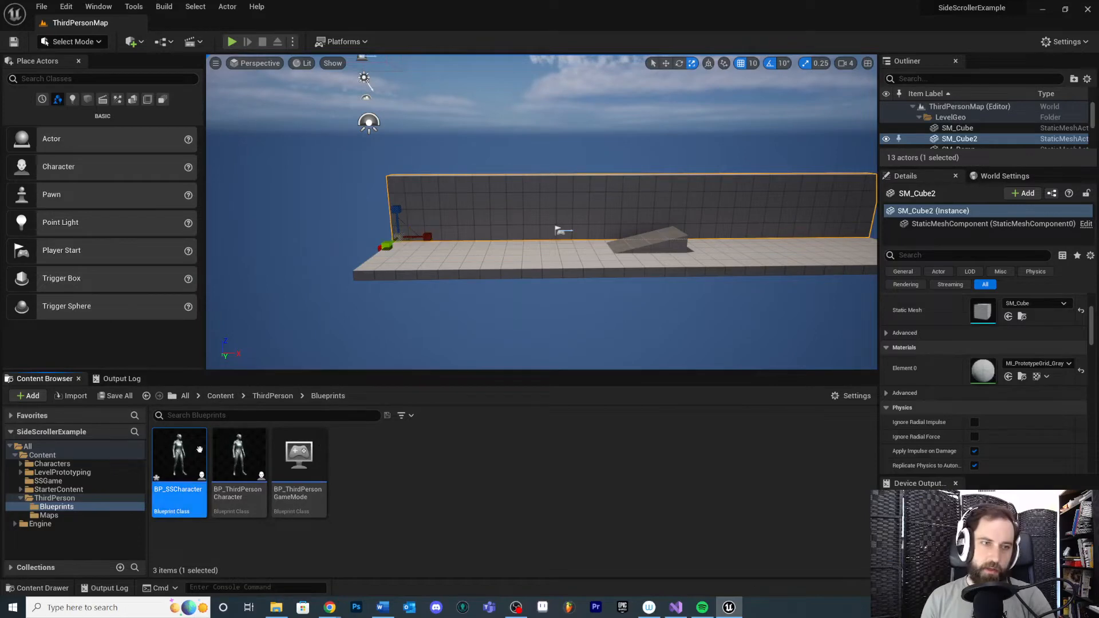
- Save all modified project content, keeping every listed asset selected, including BP_SSCharacter and the level's changed and deleted actors
left_click(111, 397)
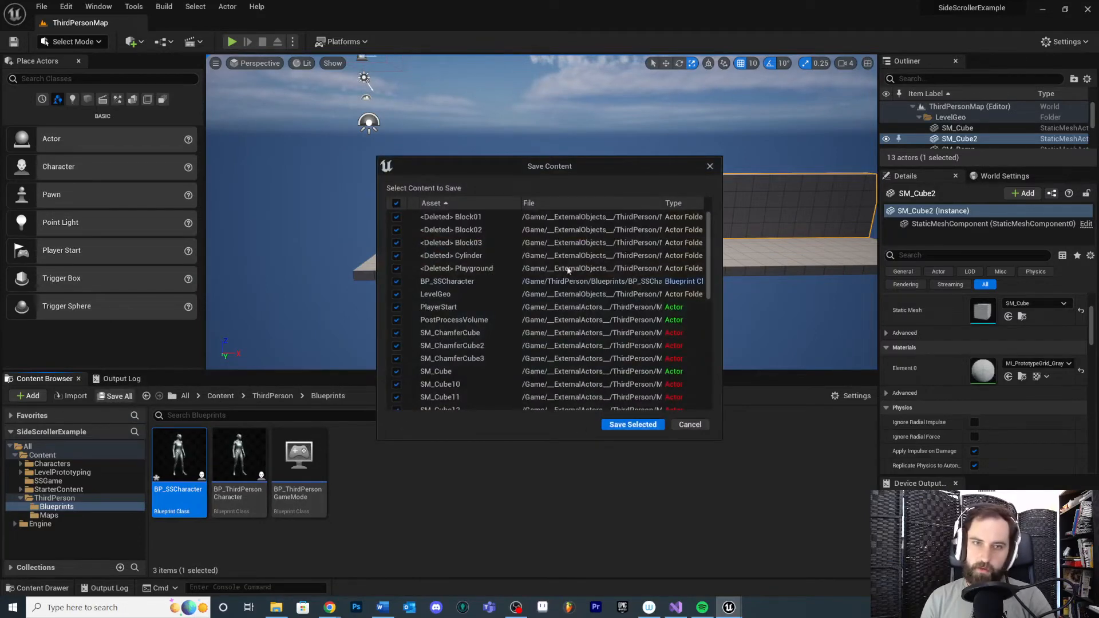
scroll(613, 380, "down", 10)
scroll(620, 395, "up", 10)
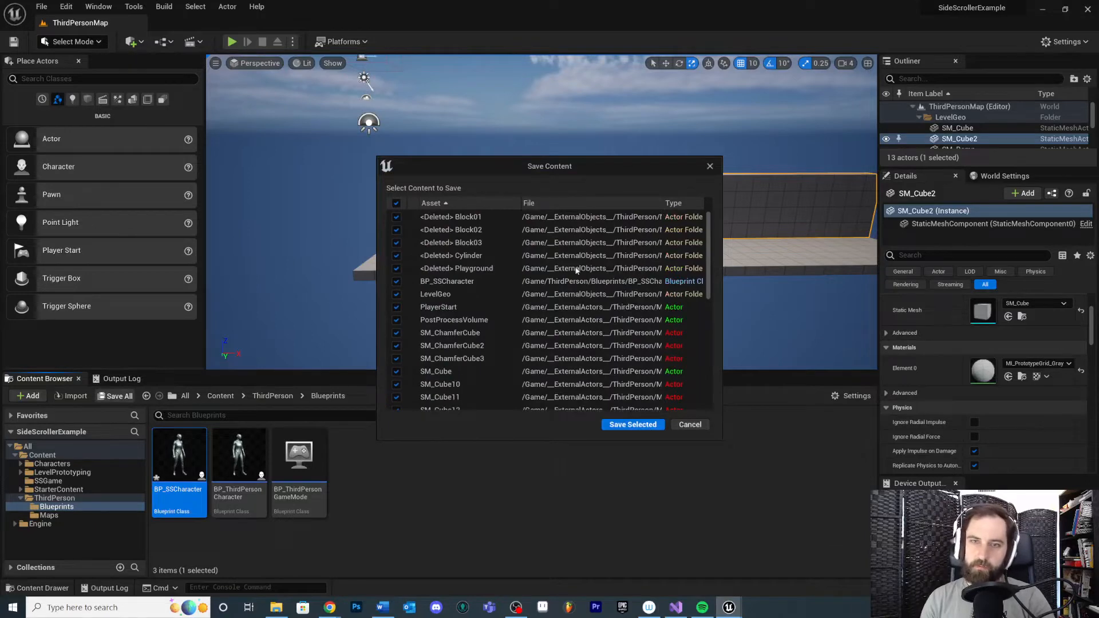
left_click(632, 424)
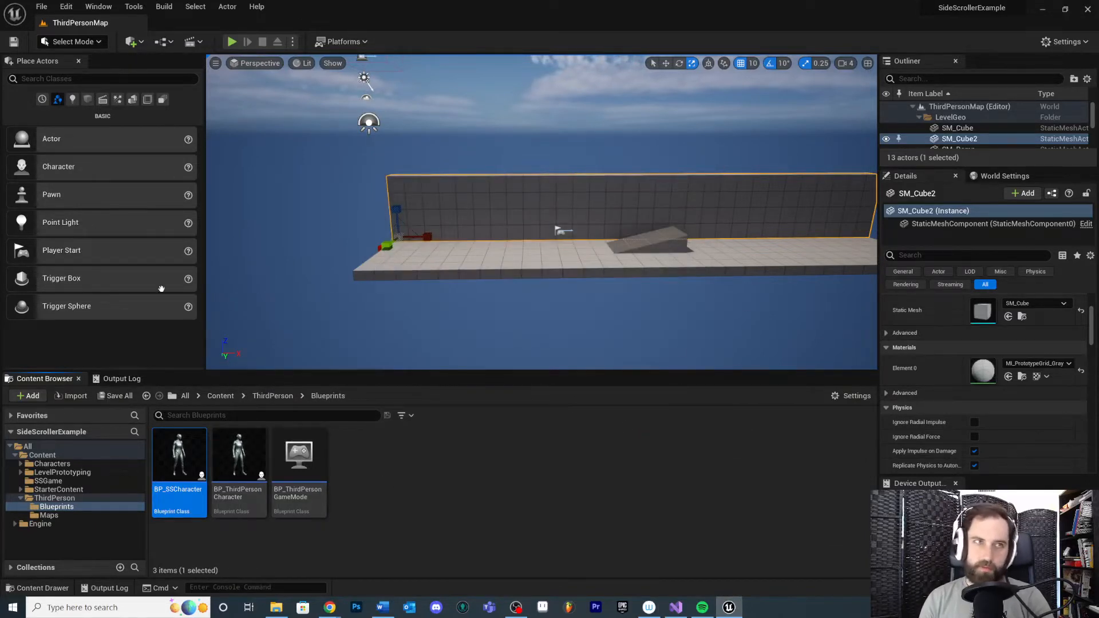
- Move BP_SSCharacter into the SSGame folder and open that folder
left_click_drag(179, 461, 67, 482)
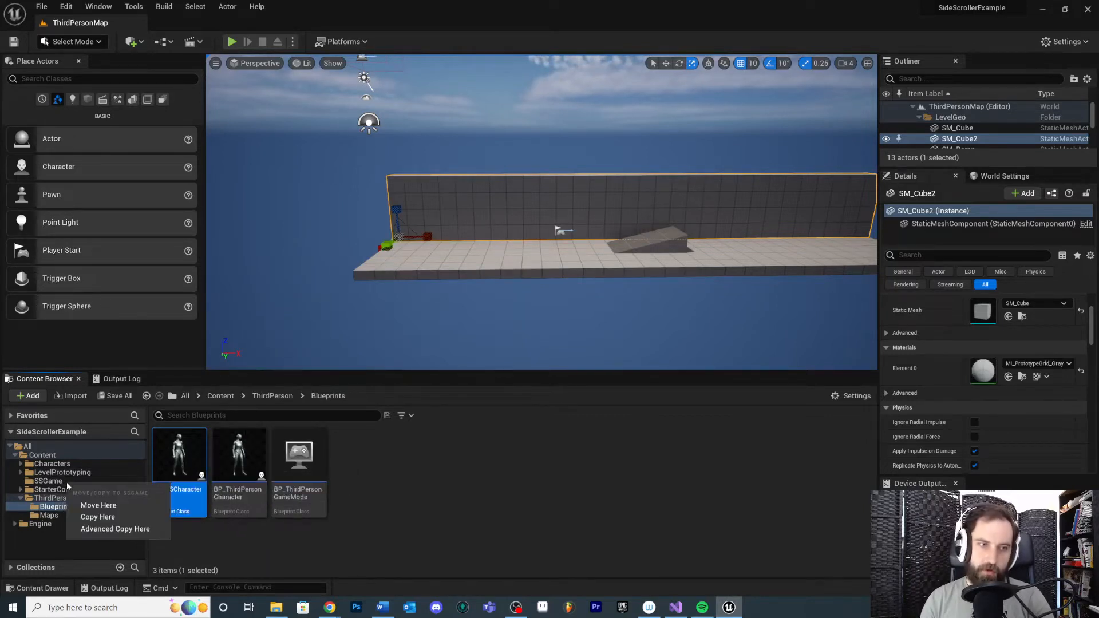
left_click(114, 509)
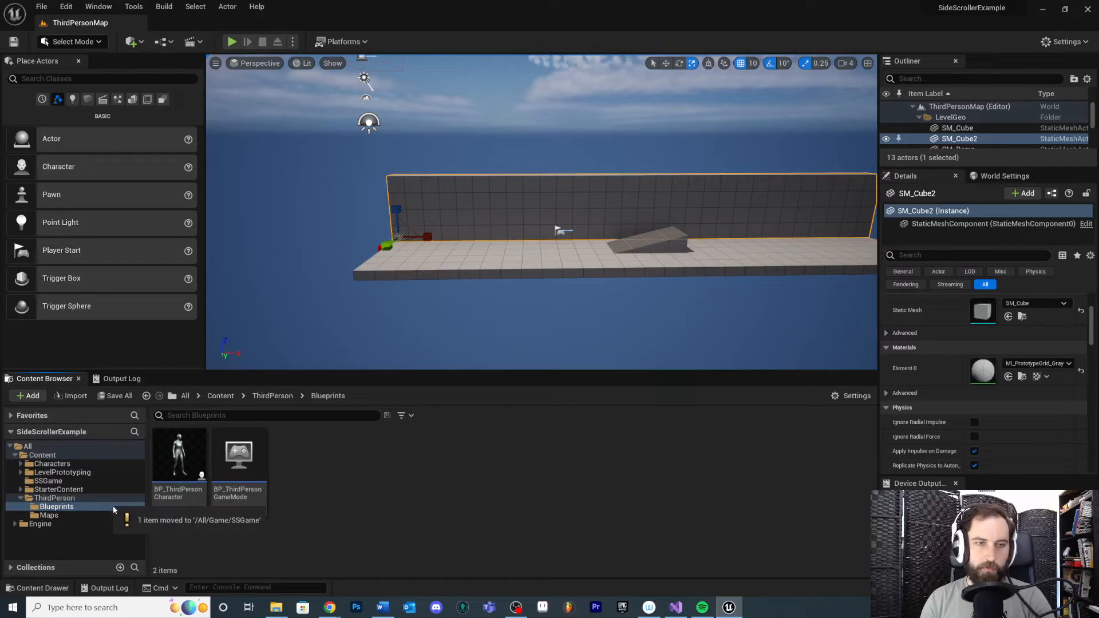
left_click(66, 483)
- Save the current level under the new name SS_Sandbox in the SSGame folder
right_click_drag(429, 235, 538, 260)
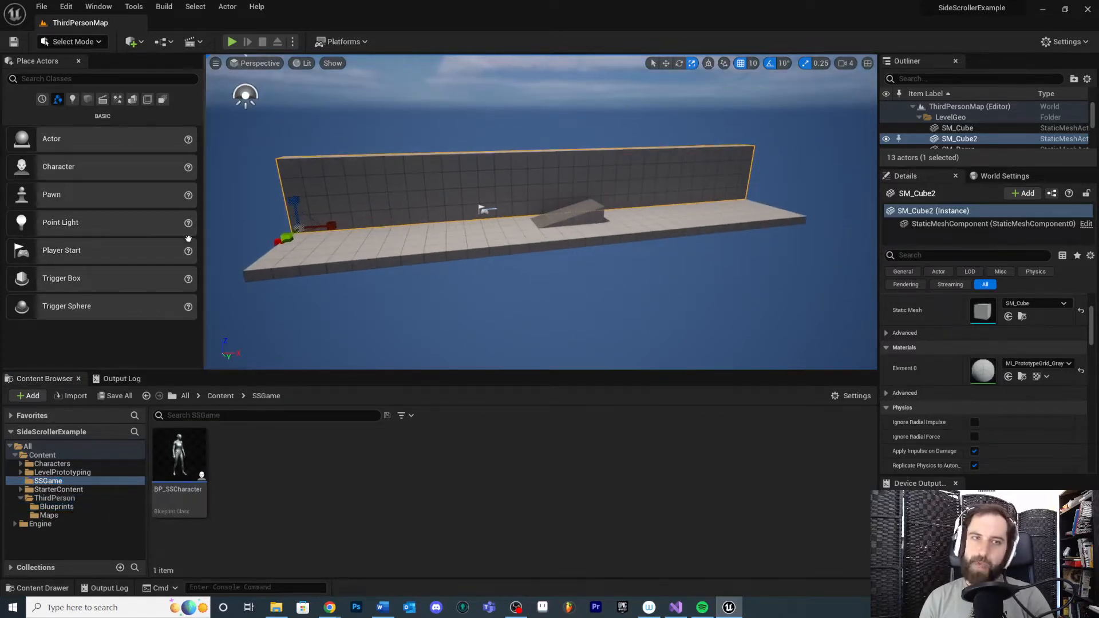
left_click(42, 7)
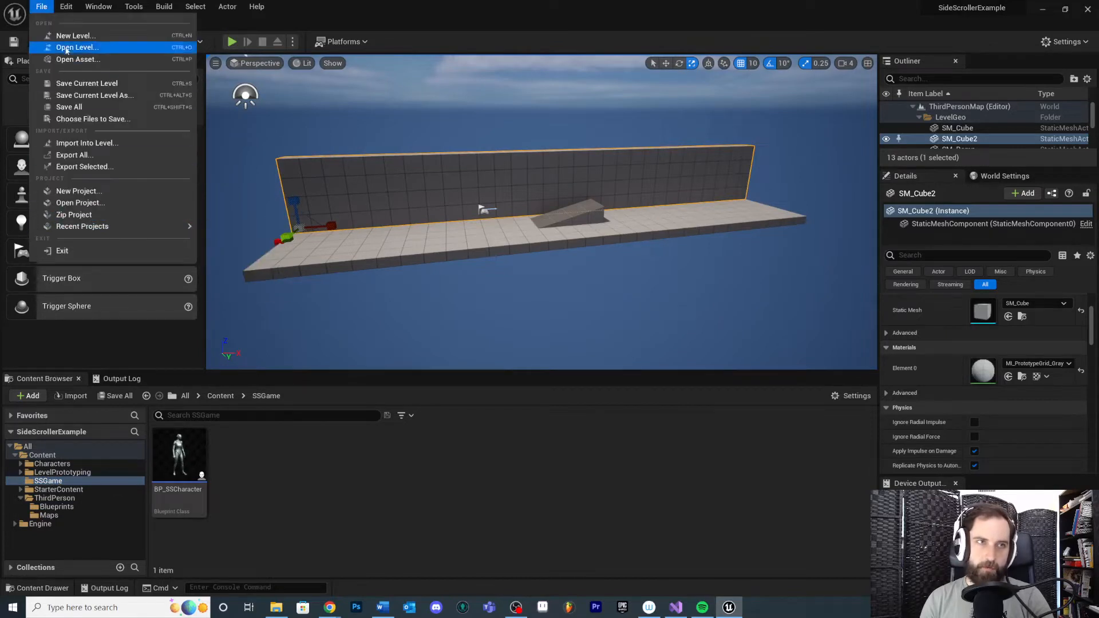
left_click(118, 96)
double_click(570, 187)
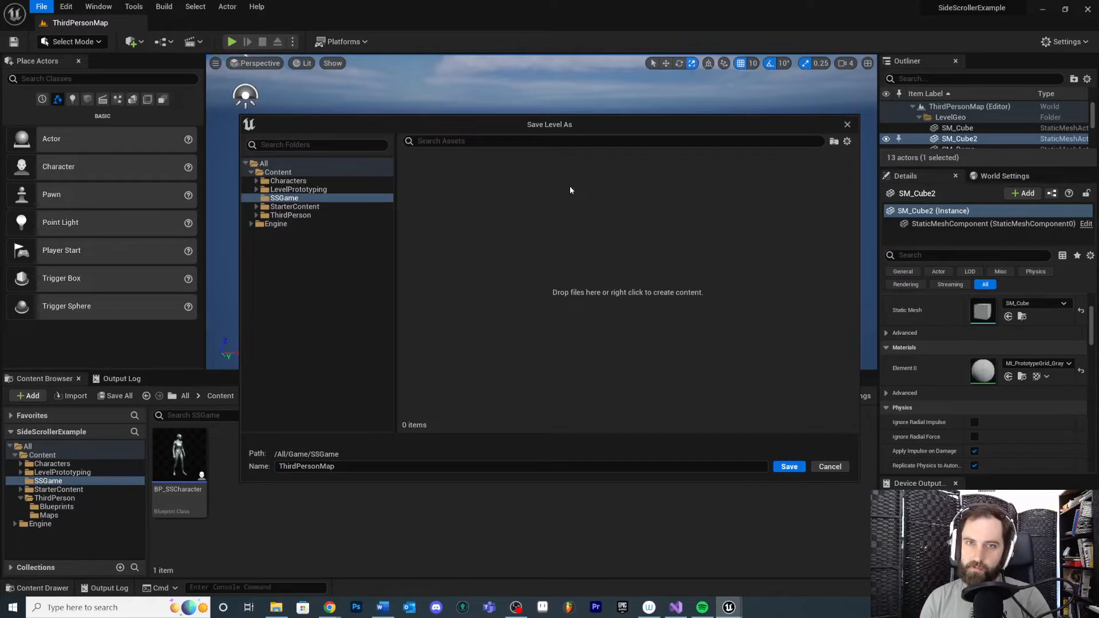
left_click(370, 465)
type("SS")
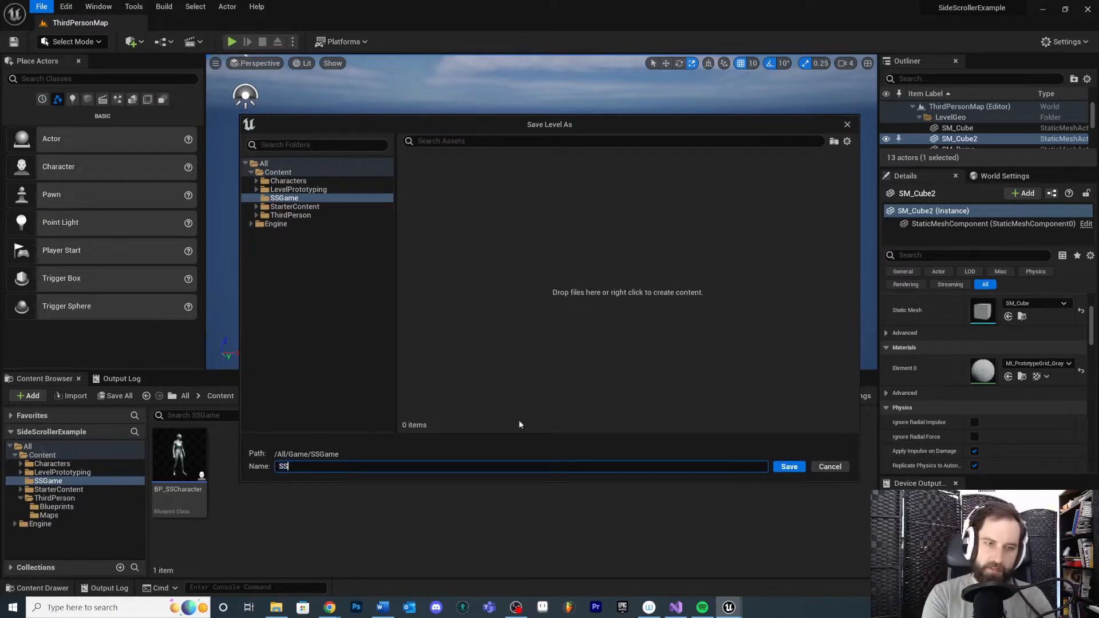
type("_Sandbox")
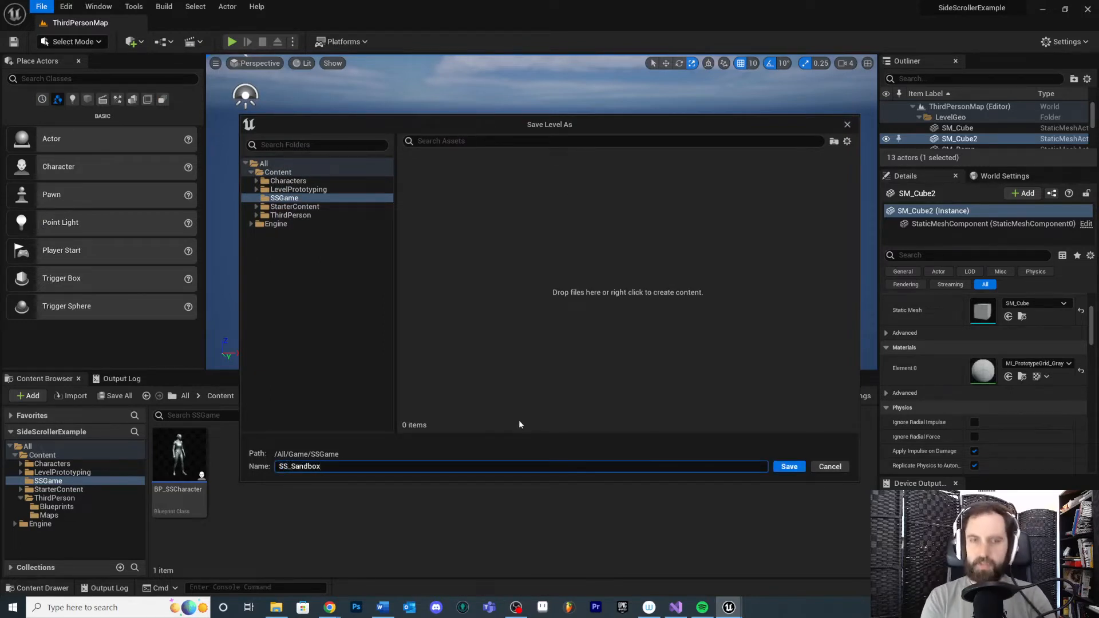
left_click(800, 463)
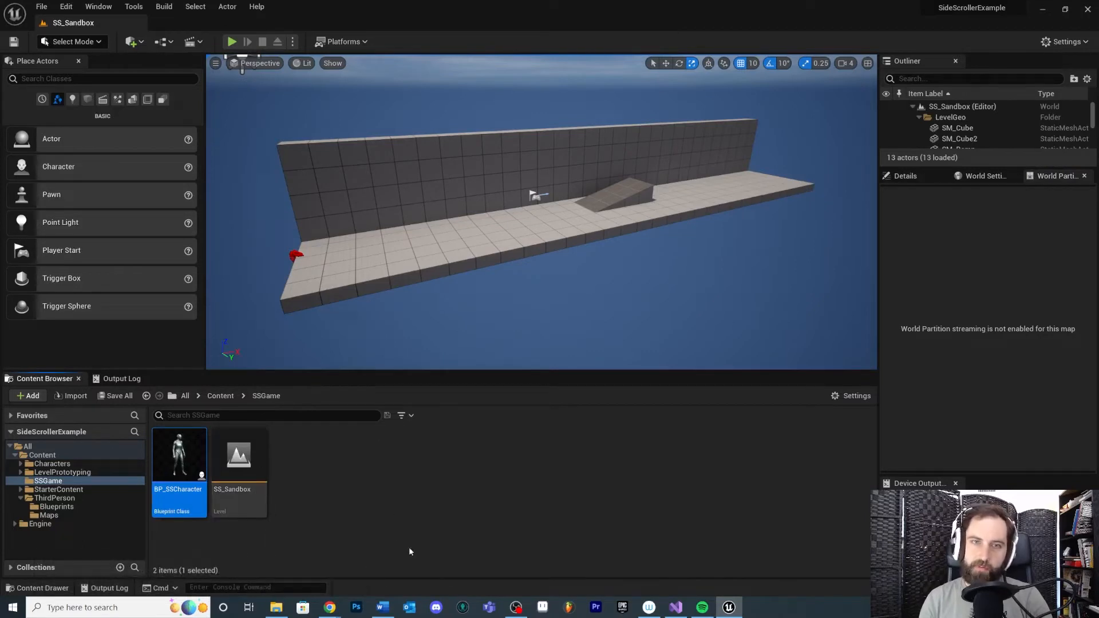
- Create a Game Mode Base blueprint named BP_SSGameMode in the SSGame folder and save it
left_click(333, 509)
left_click(56, 506)
left_click(62, 472)
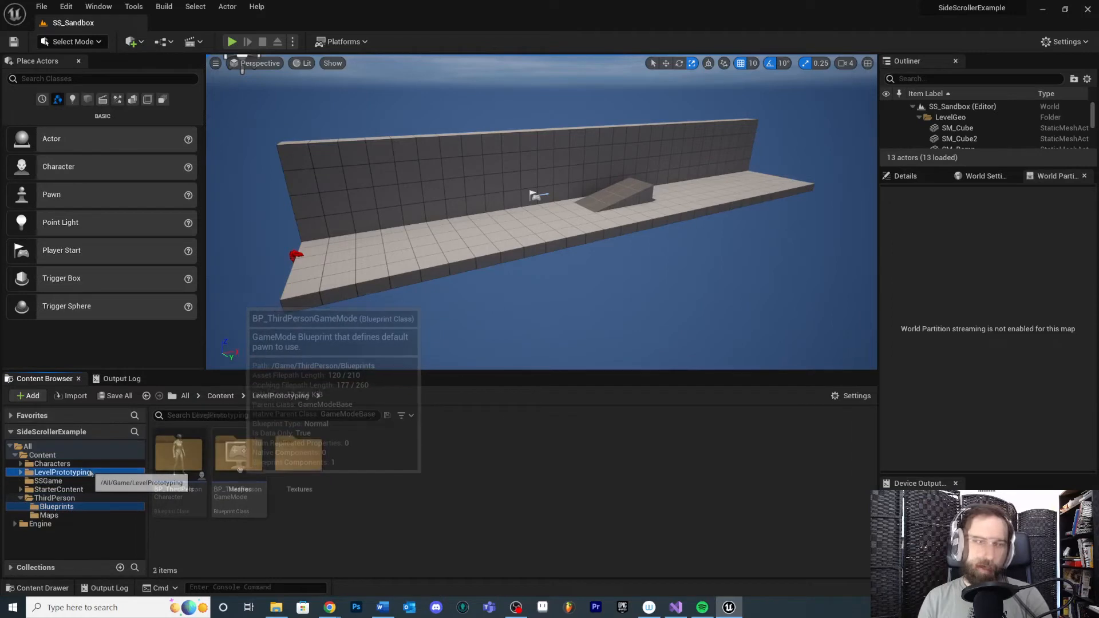
left_click(48, 480)
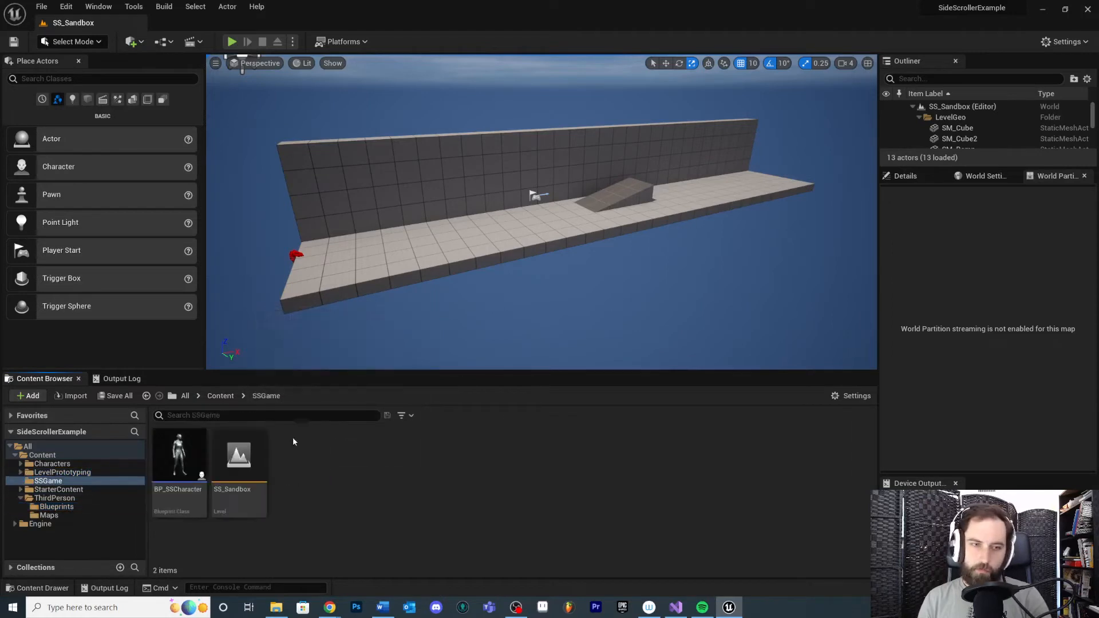
right_click(365, 473)
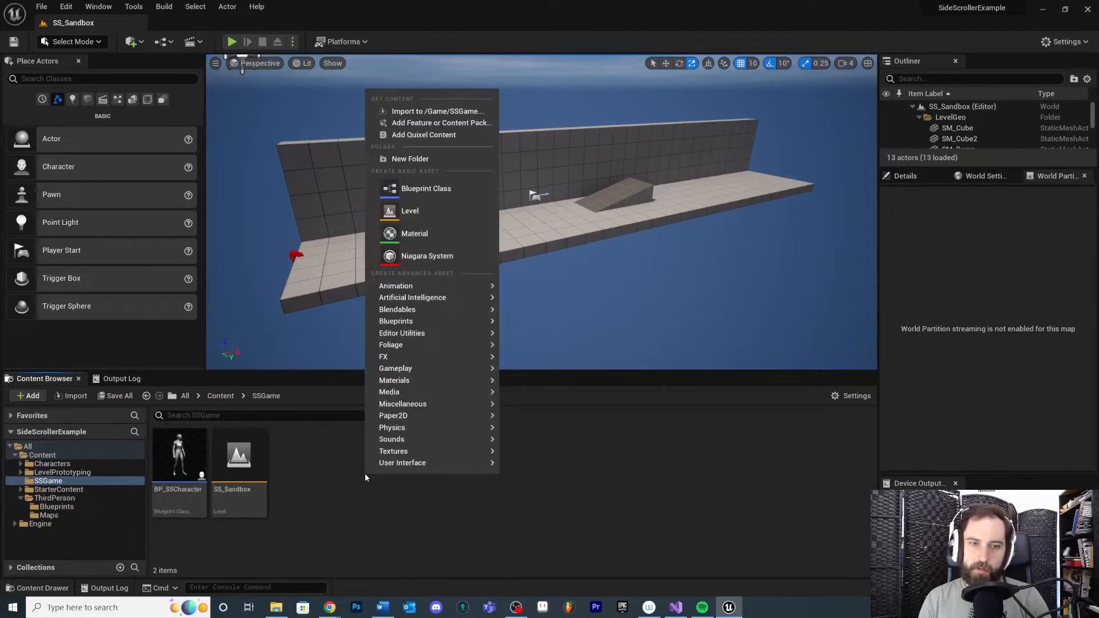
left_click(447, 193)
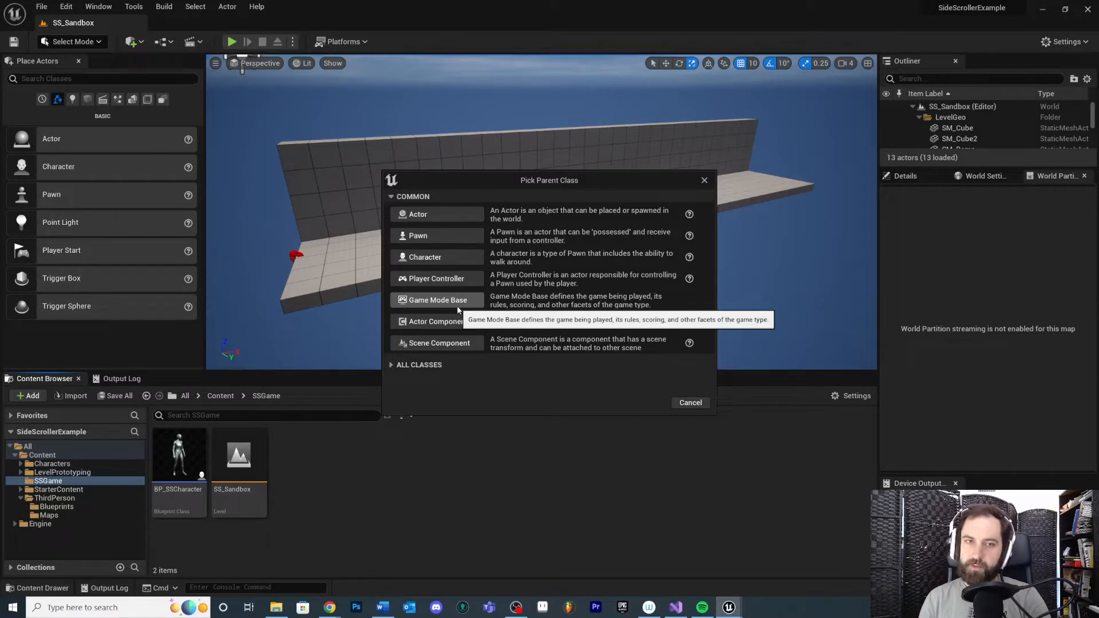
left_click(428, 302)
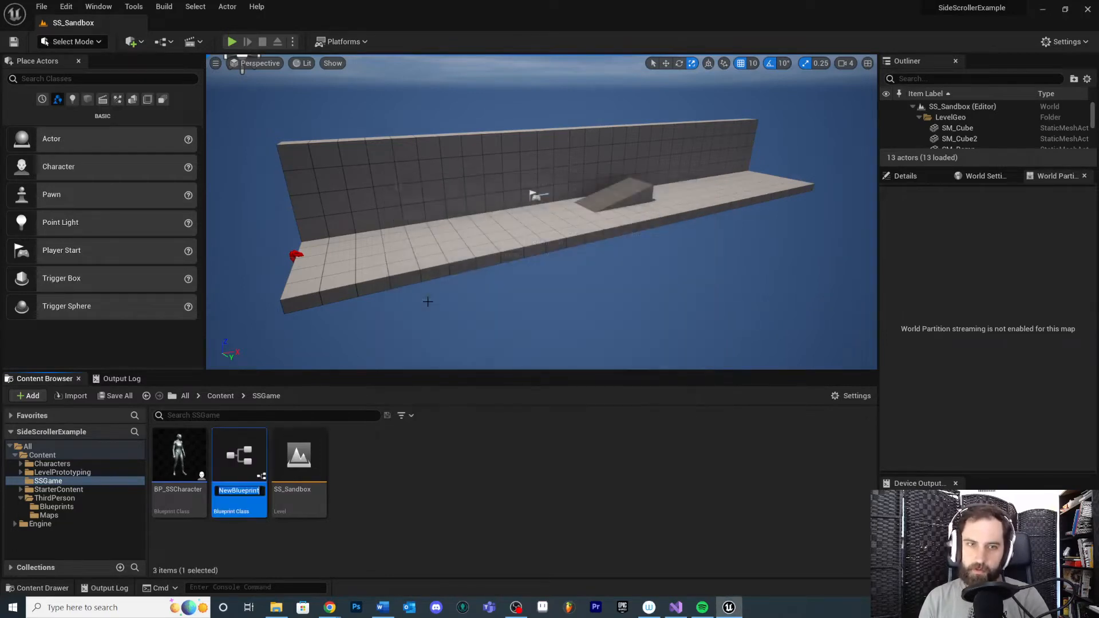
type("BP")
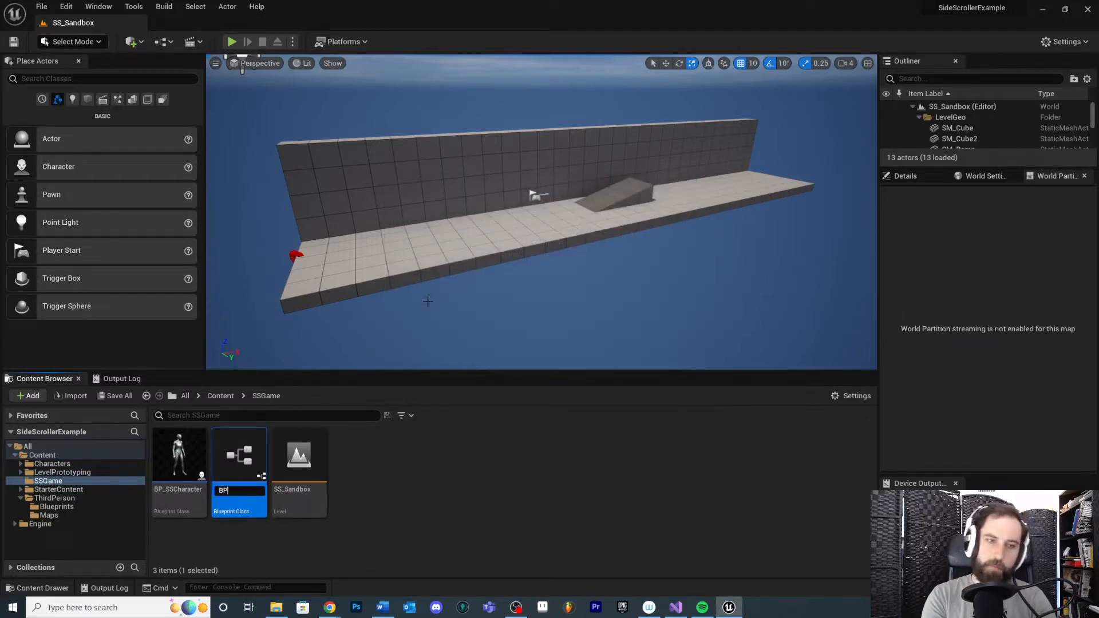
type("_SSGameMode")
key("Return")
left_click(116, 395)
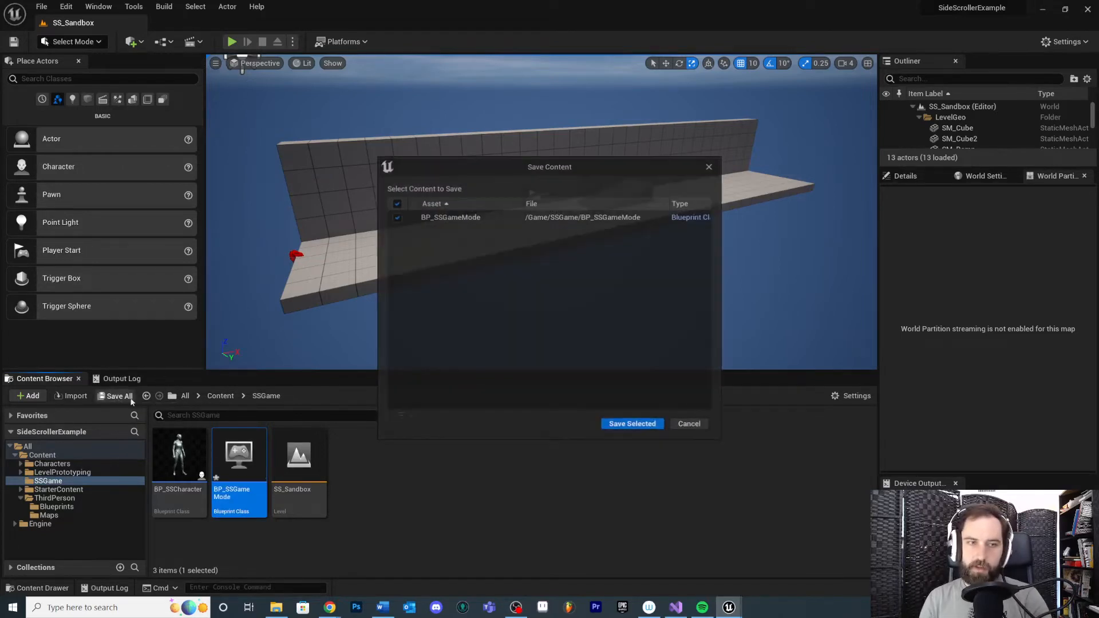
left_click(629, 426)
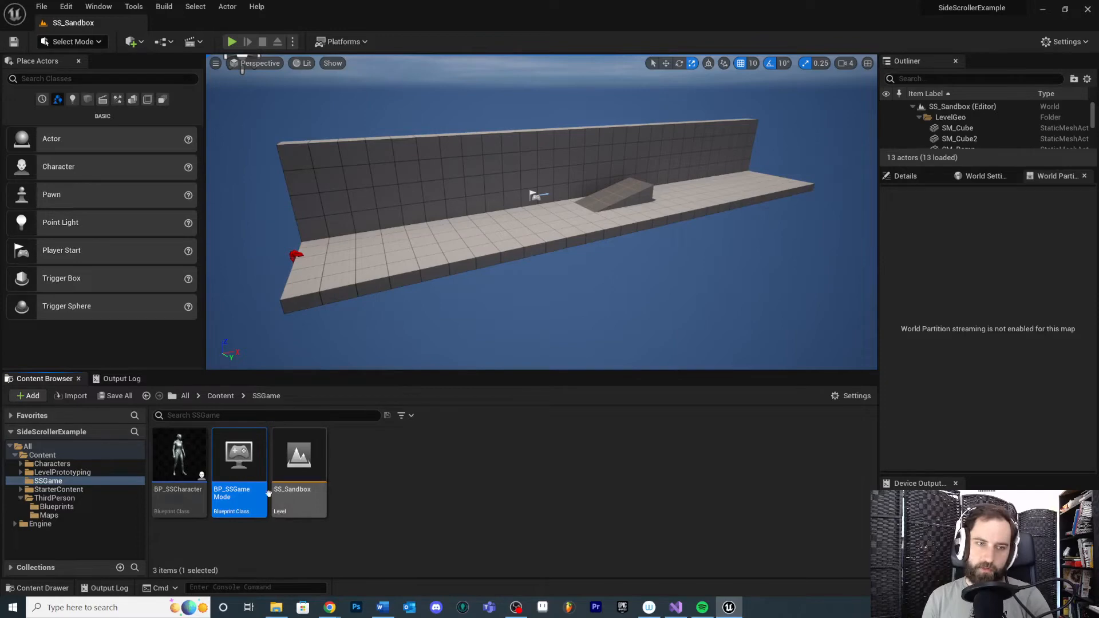
double_click(239, 461)
left_click_drag(704, 20, 572, 2)
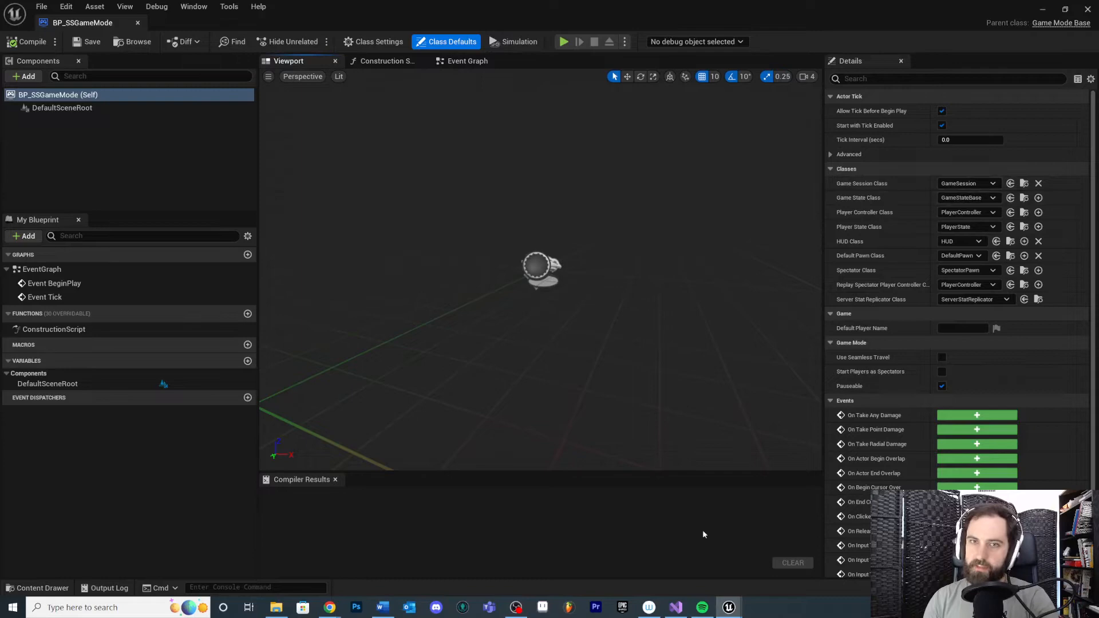
left_click_drag(675, 7, 823, 203)
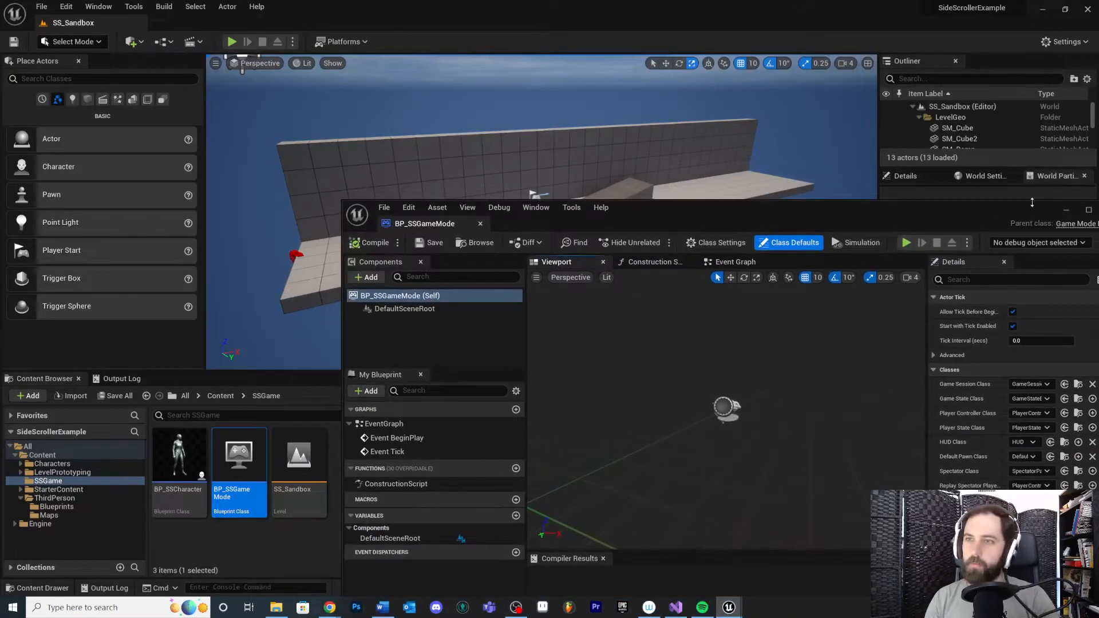
left_click_drag(986, 213, 651, 182)
left_click(775, 179)
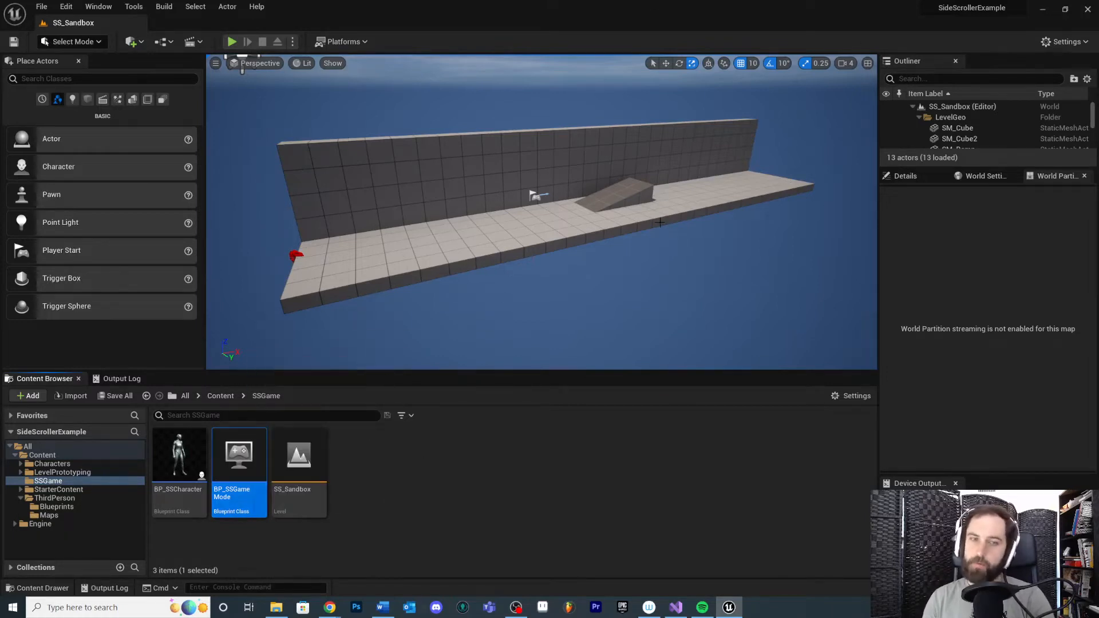
- Open BP_SSGameMode and review its Game Session, Game State and Player Controller class settings, closing the blueprint without changes
double_click(237, 485)
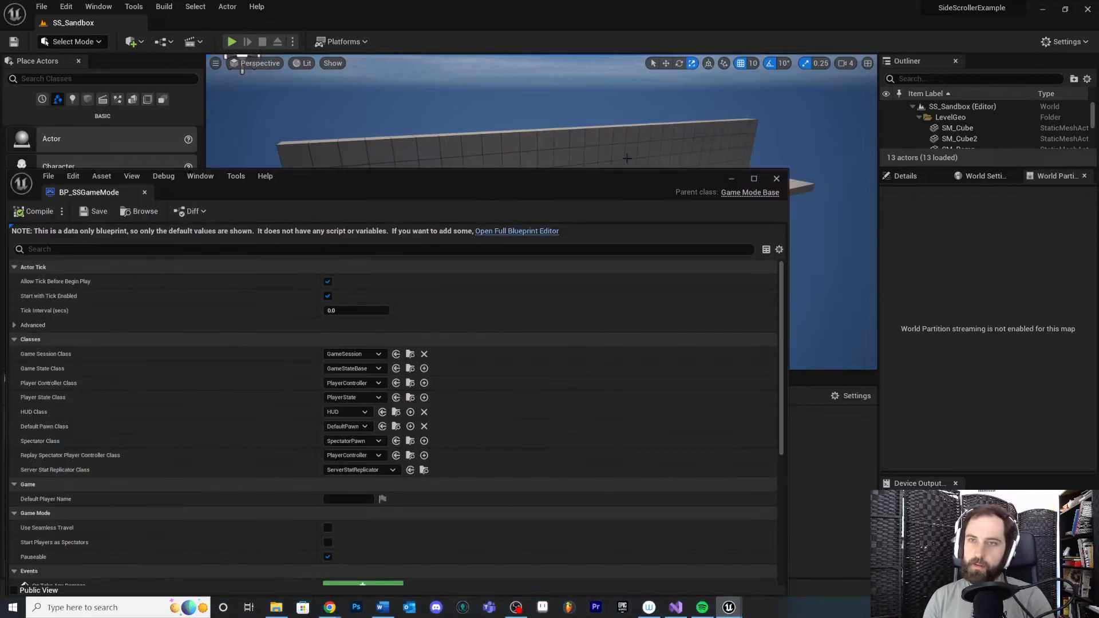
double_click(549, 183)
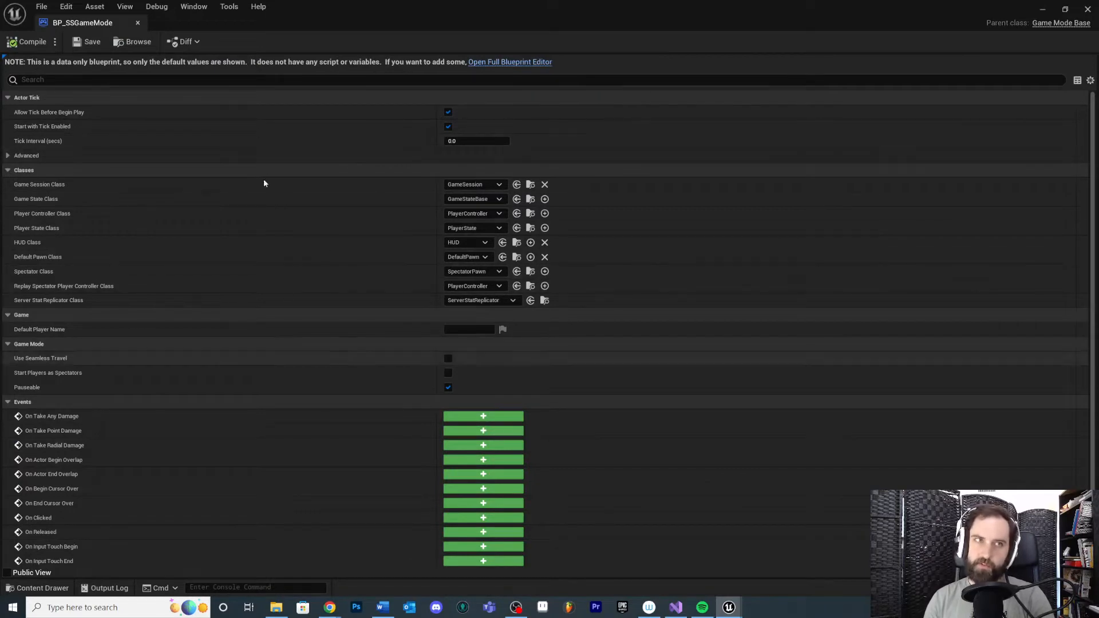
left_click(490, 184)
left_click(490, 184)
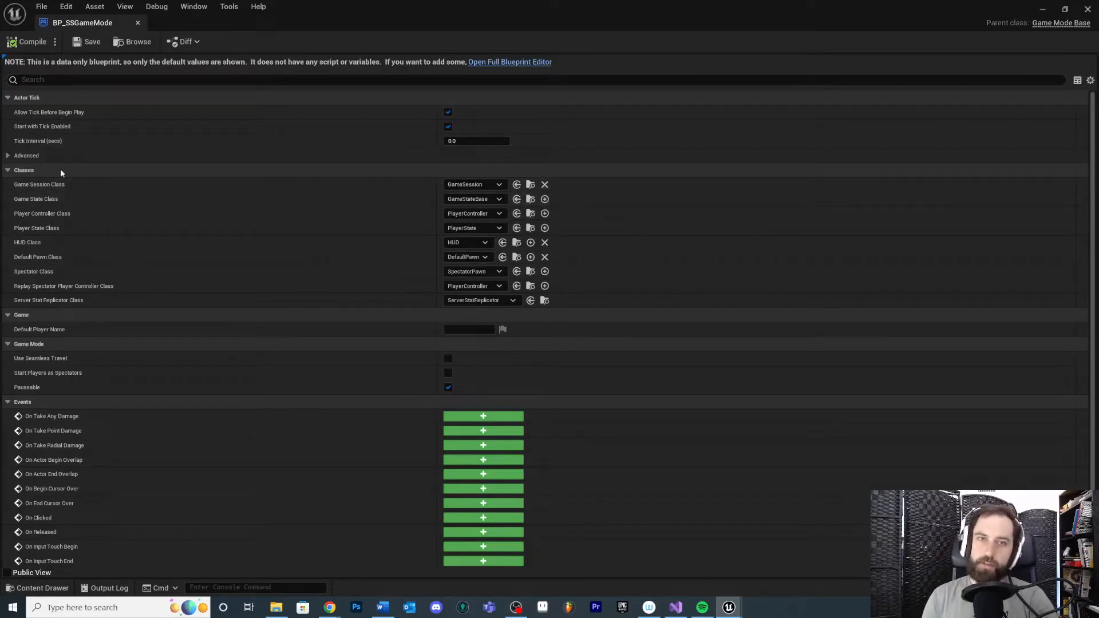
left_click(473, 200)
left_click(475, 199)
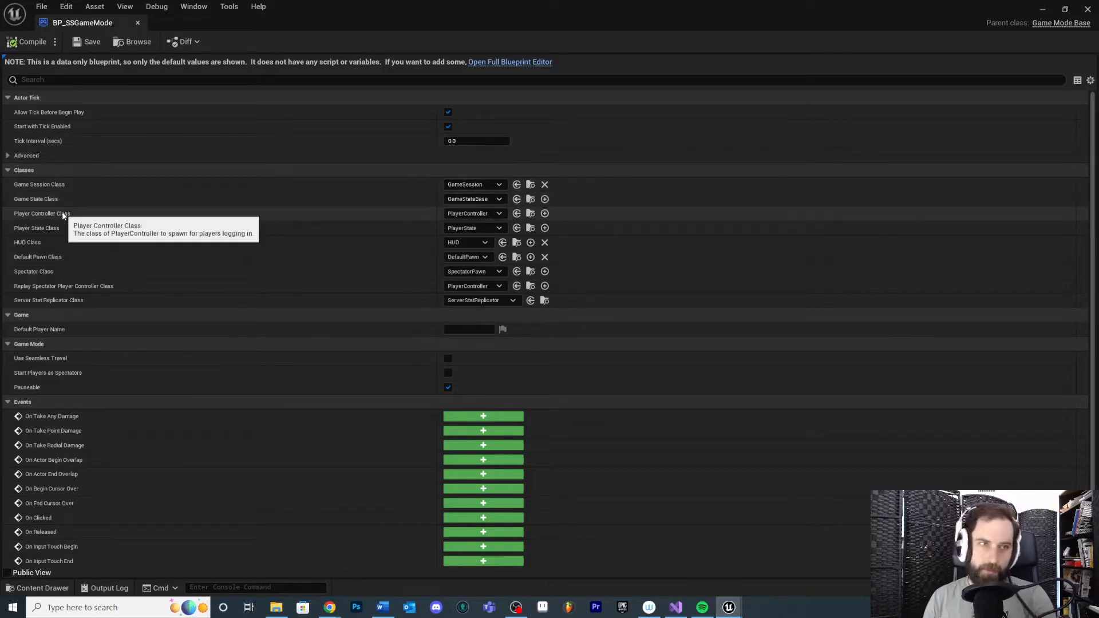
left_click(495, 215)
left_click(495, 214)
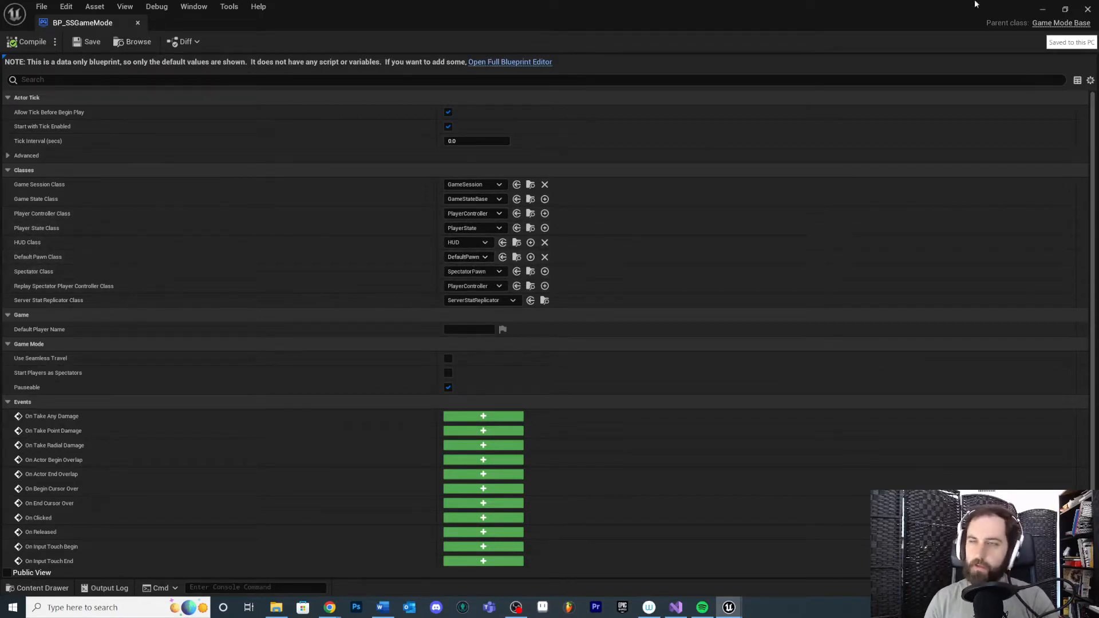
left_click(1088, 8)
- Create a Player Controller blueprint named BP_SSPlayerController in the SSGame folder and save it
left_click(389, 478)
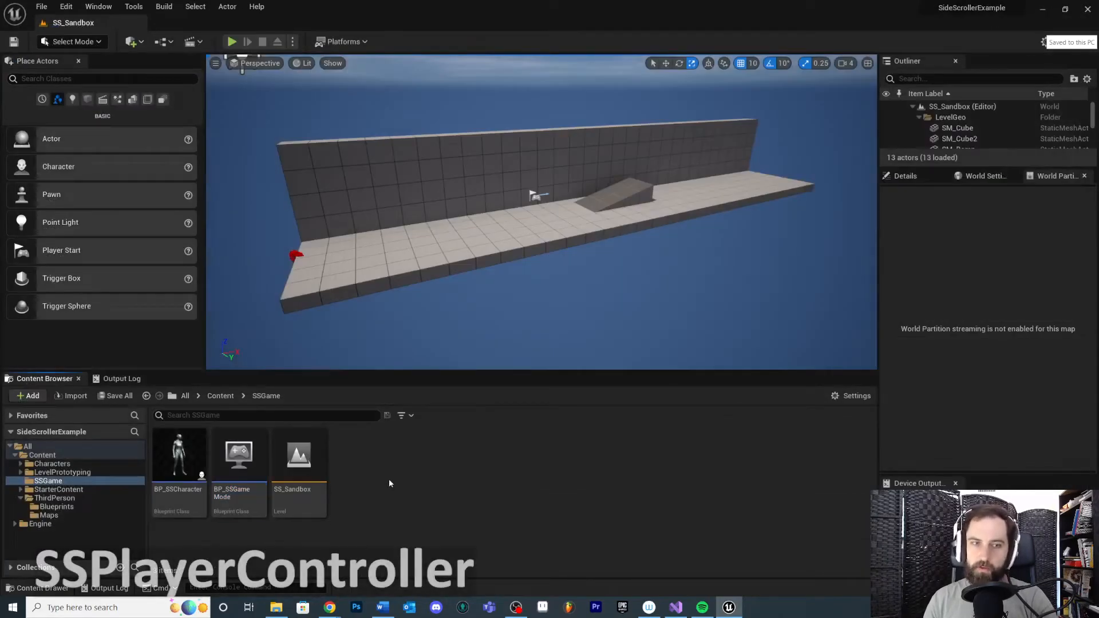
right_click(379, 462)
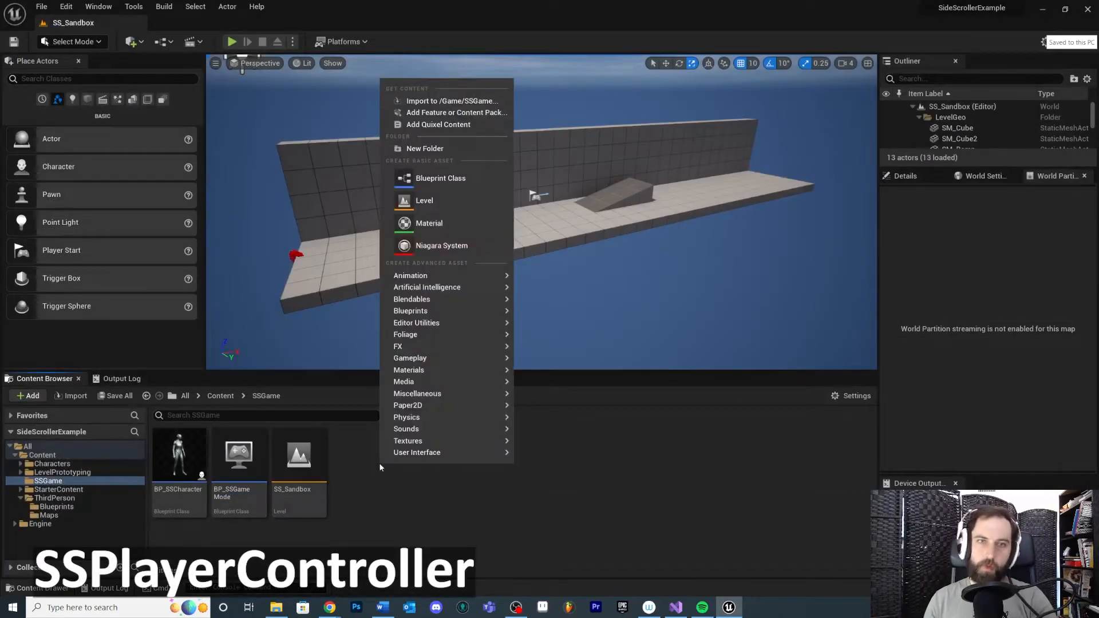
left_click(456, 178)
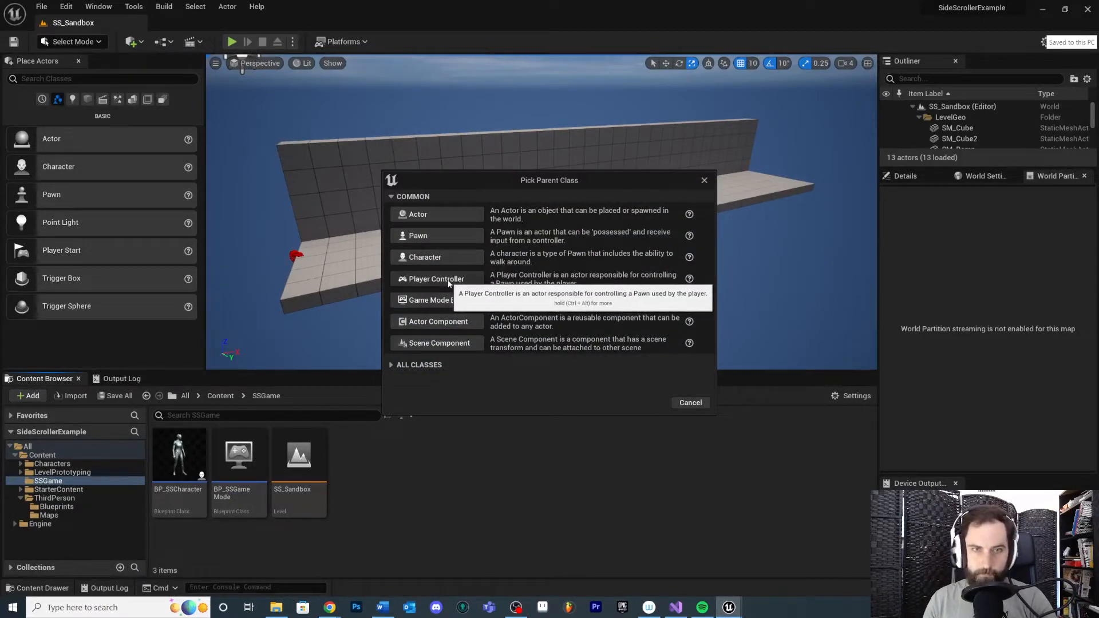
left_click(421, 279)
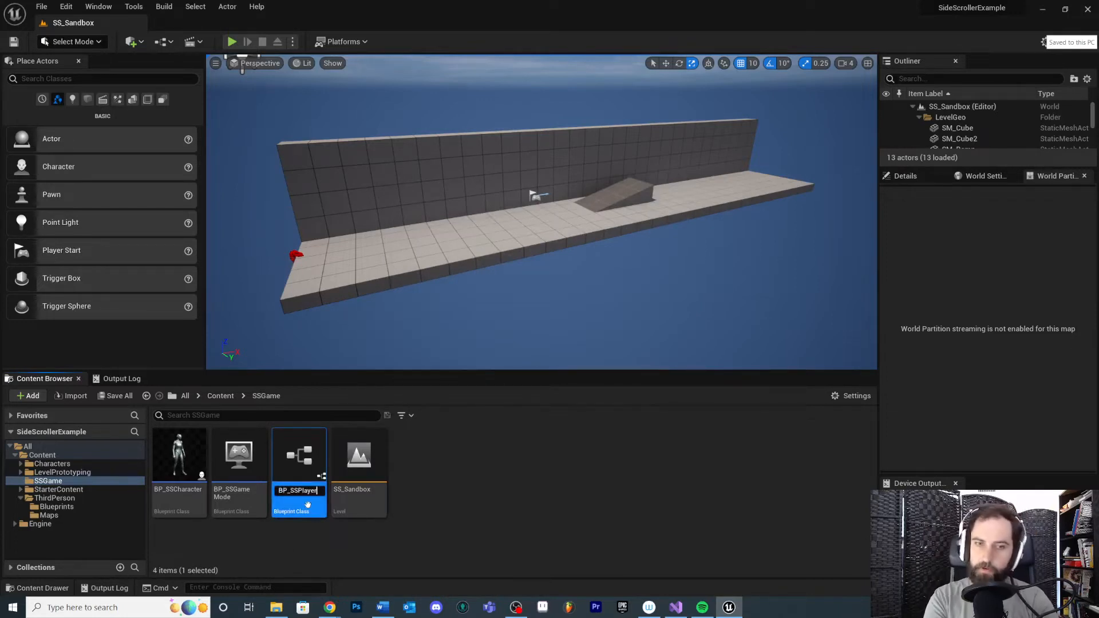
type("BP_SSPlayerController")
key("Return")
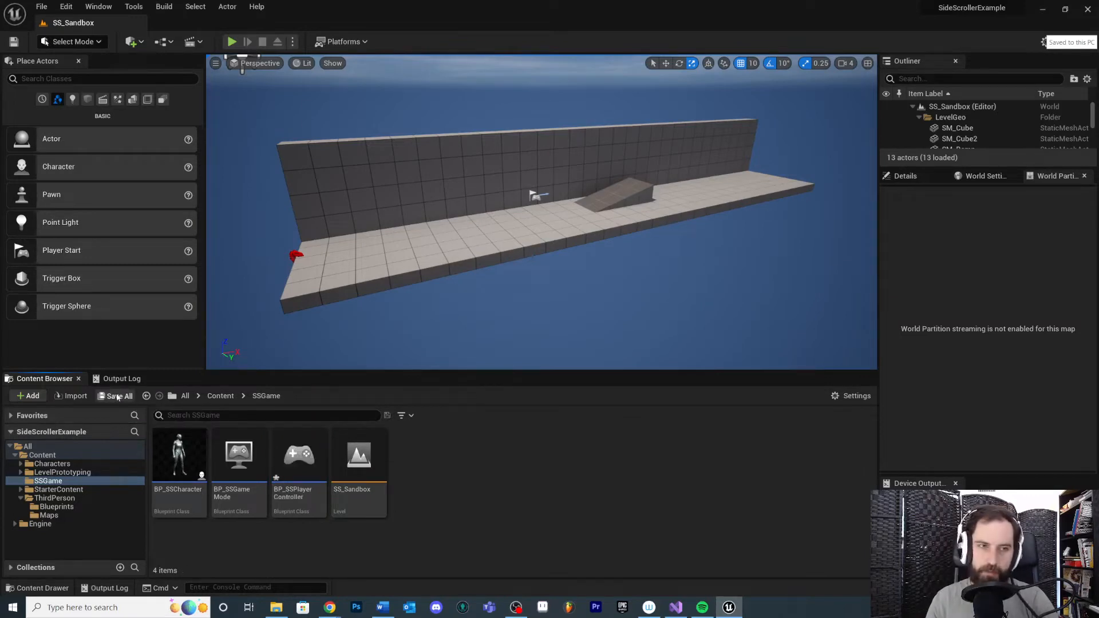
left_click(118, 396)
left_click(617, 427)
left_click(295, 464)
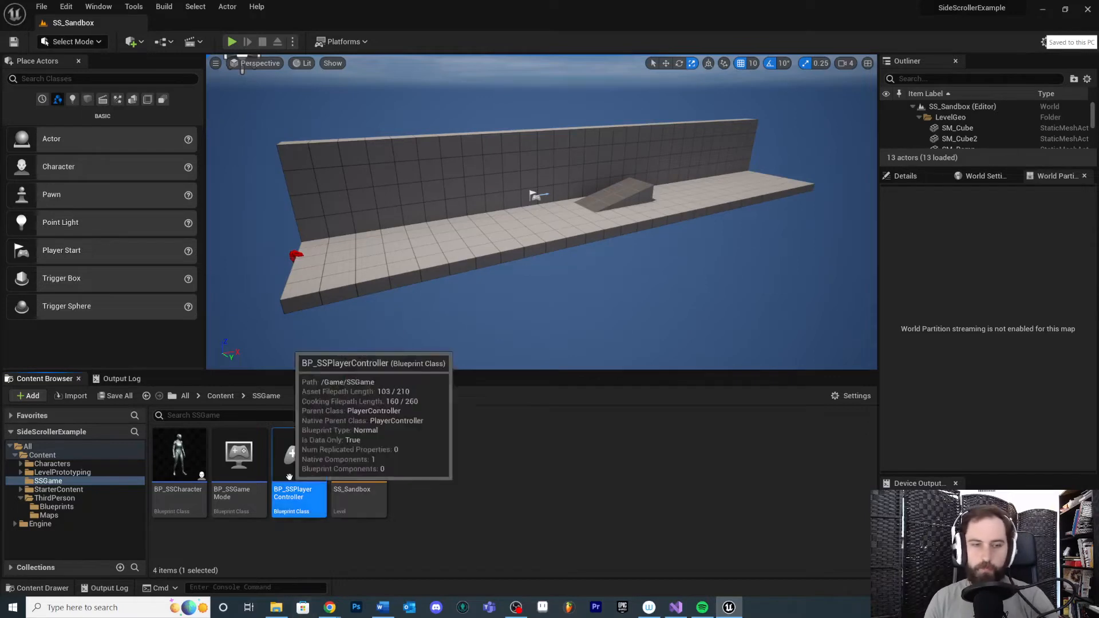
left_click(170, 457)
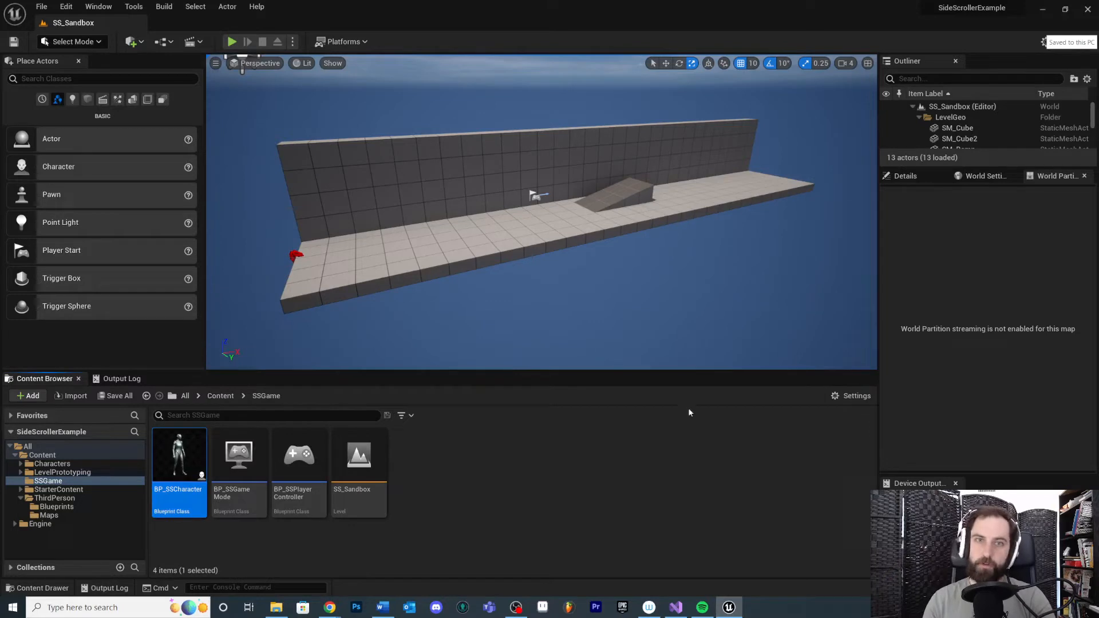
left_click(299, 461)
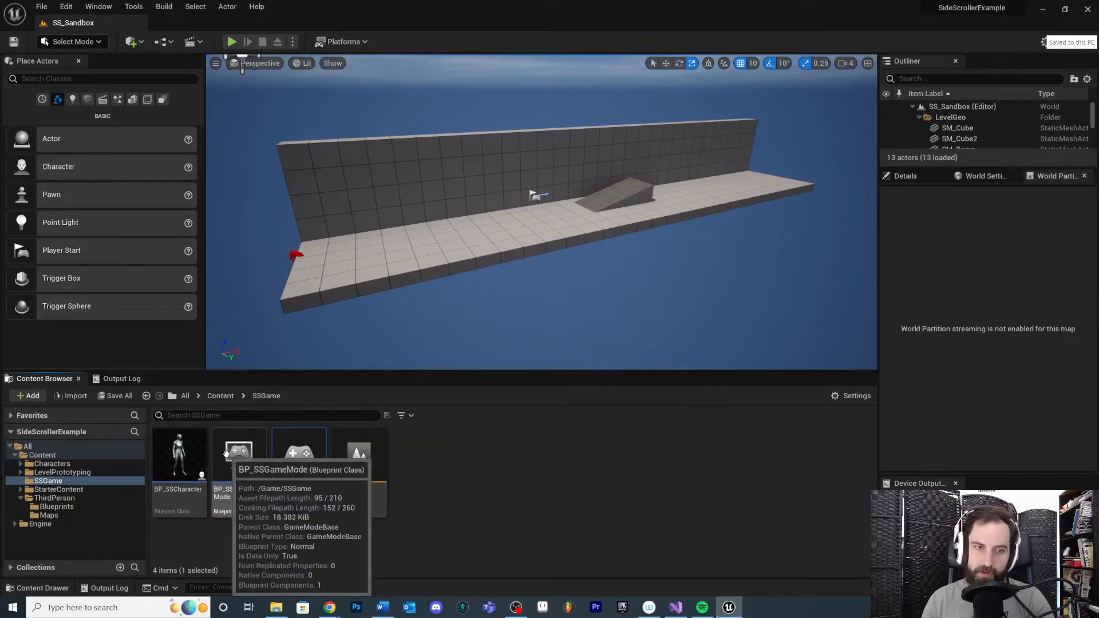
- In BP_SSGameMode, set the Player Controller Class to BP_SSPlayerController and the Default Pawn Class to BP_SSCharacter
double_click(235, 458)
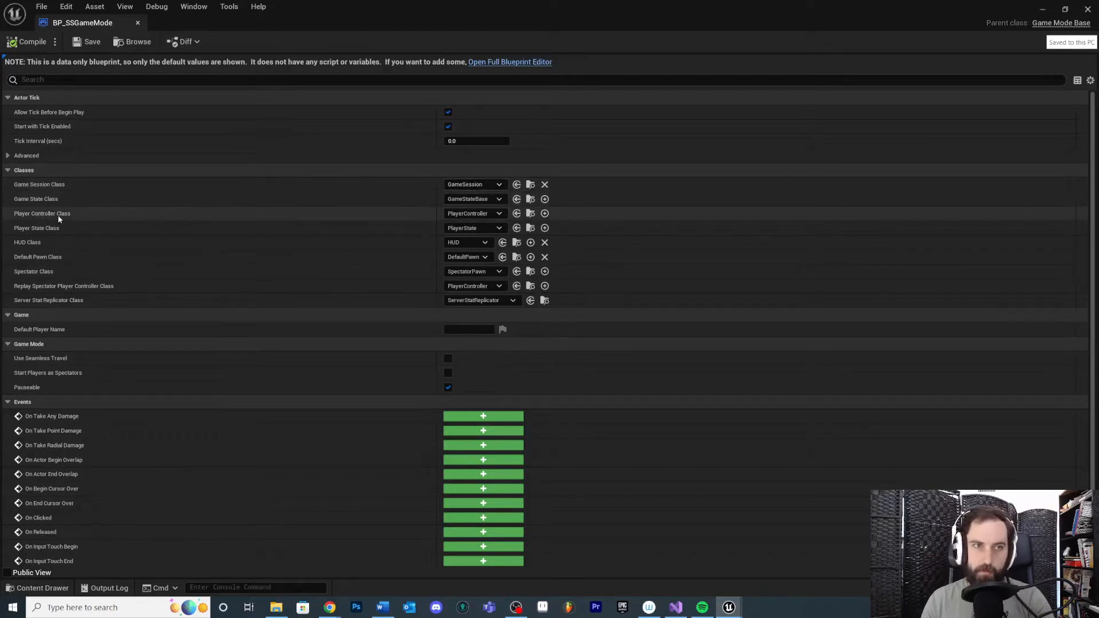
left_click(484, 215)
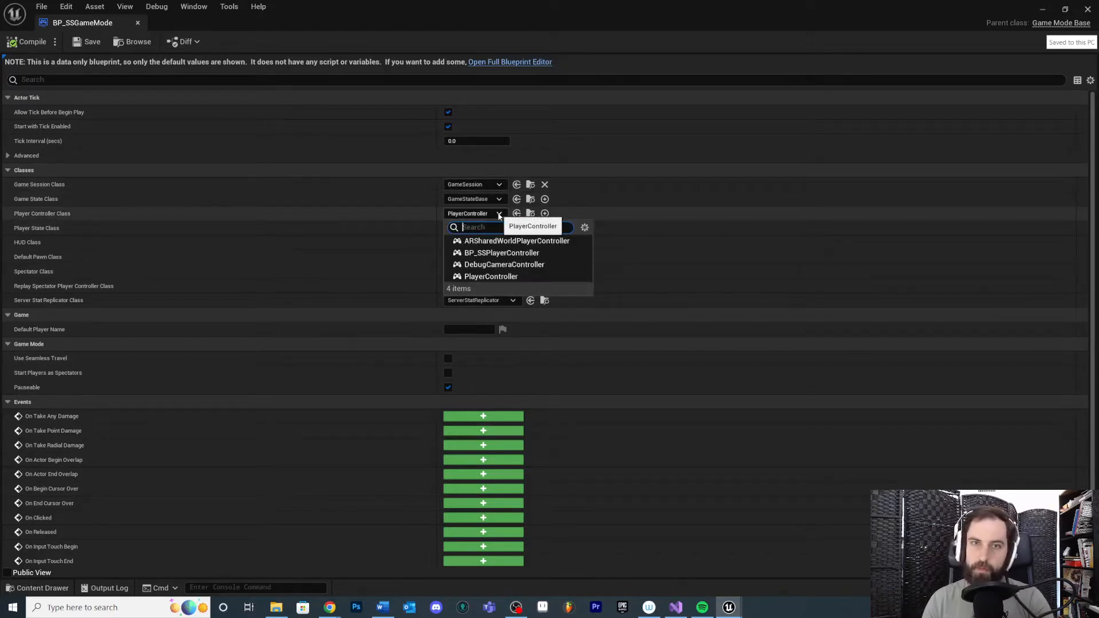
left_click(492, 254)
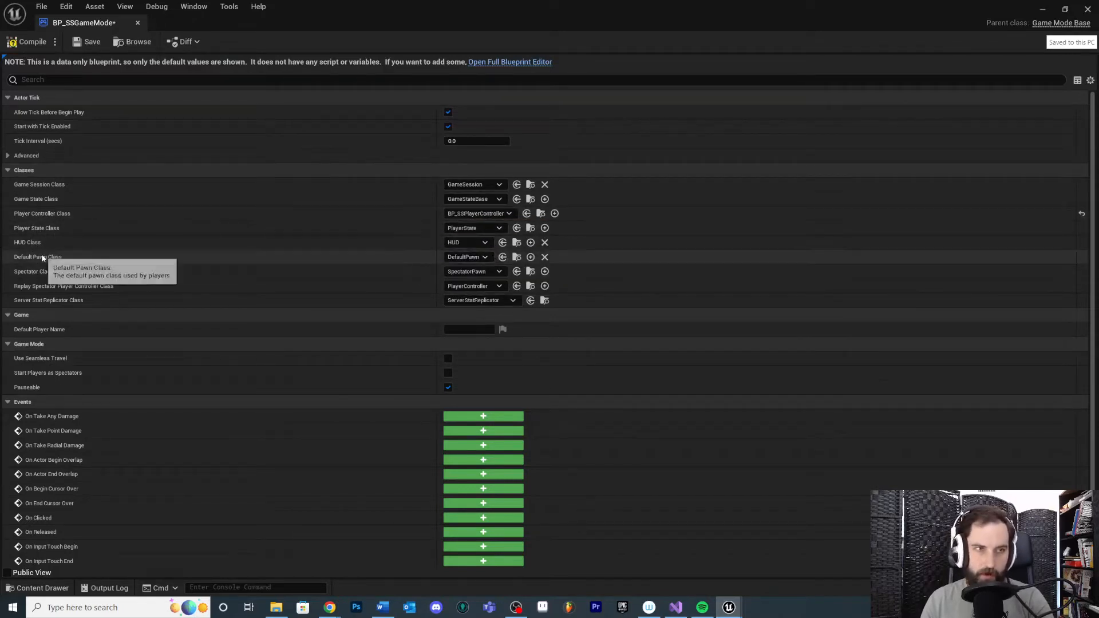
left_click(480, 258)
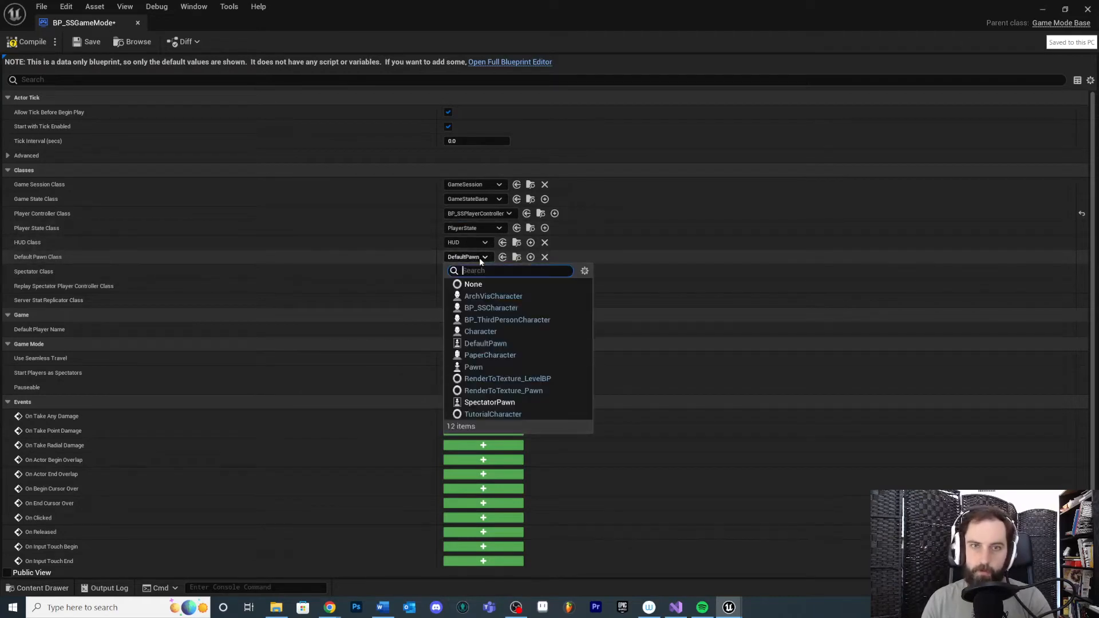
type("BP_")
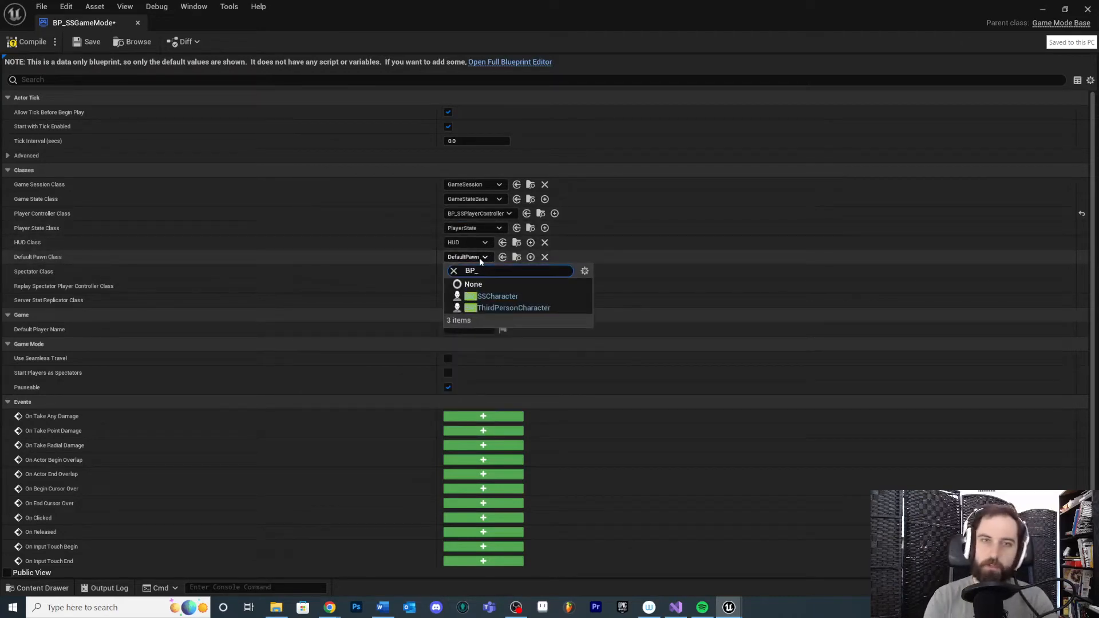
left_click(518, 298)
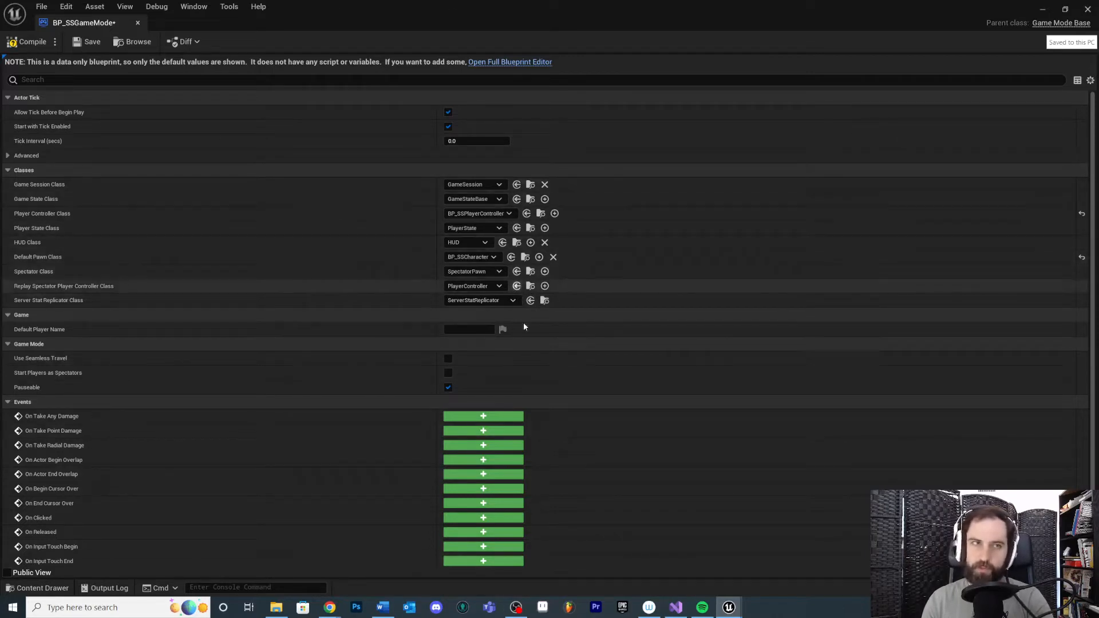
- Compile and save BP_SSGameMode, and close its editor
left_click(25, 42)
left_click(83, 42)
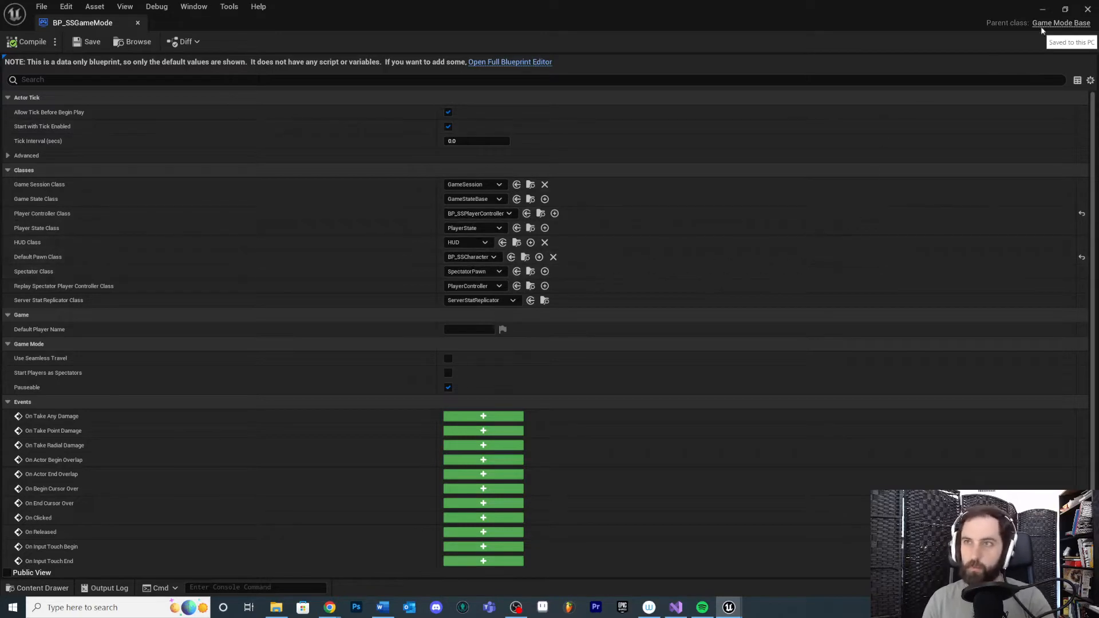
left_click(1088, 10)
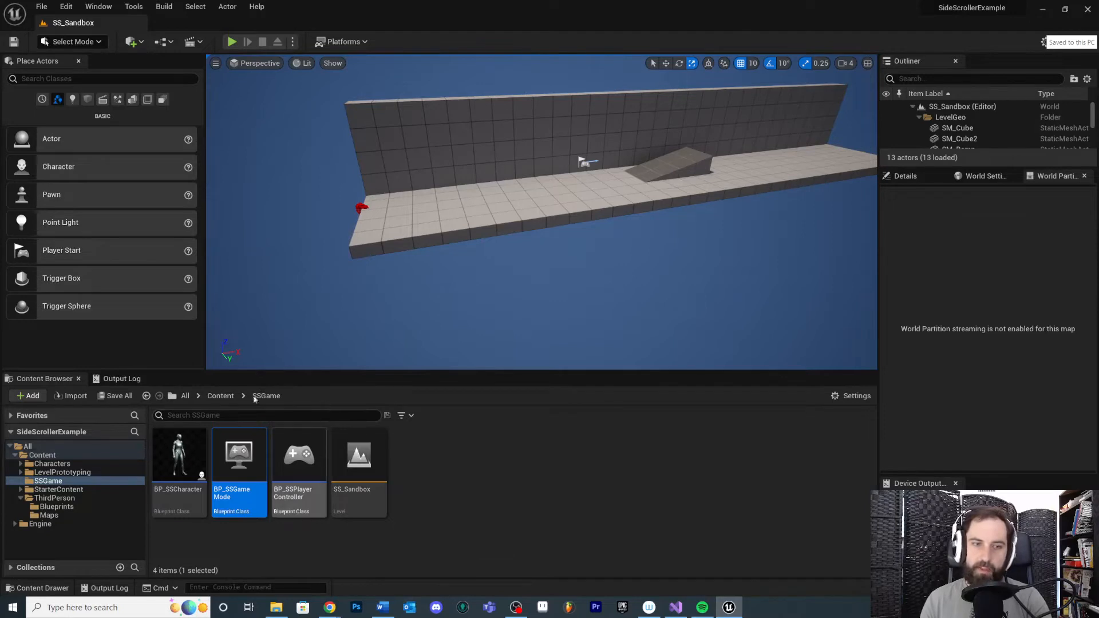
right_click_drag(493, 229, 495, 206)
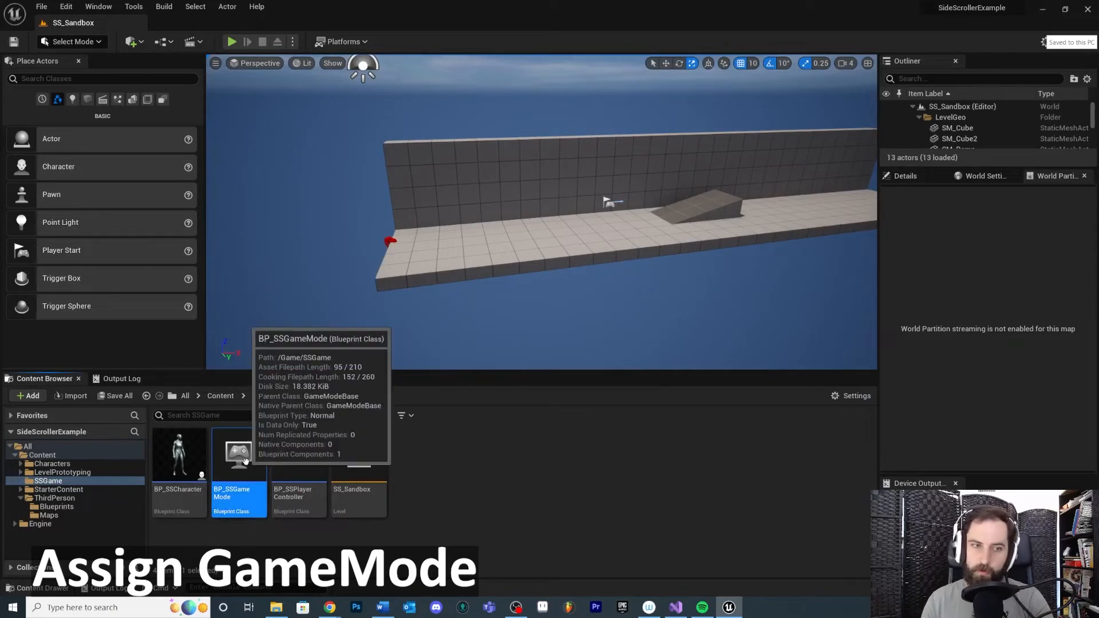
left_click(200, 476)
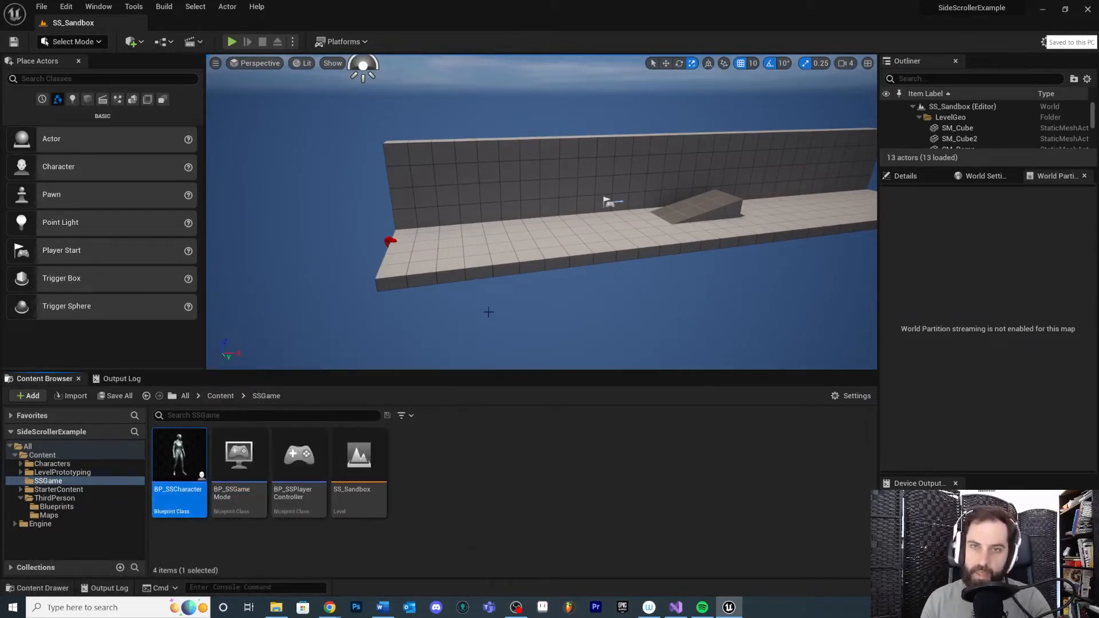
right_click_drag(573, 159, 638, 214)
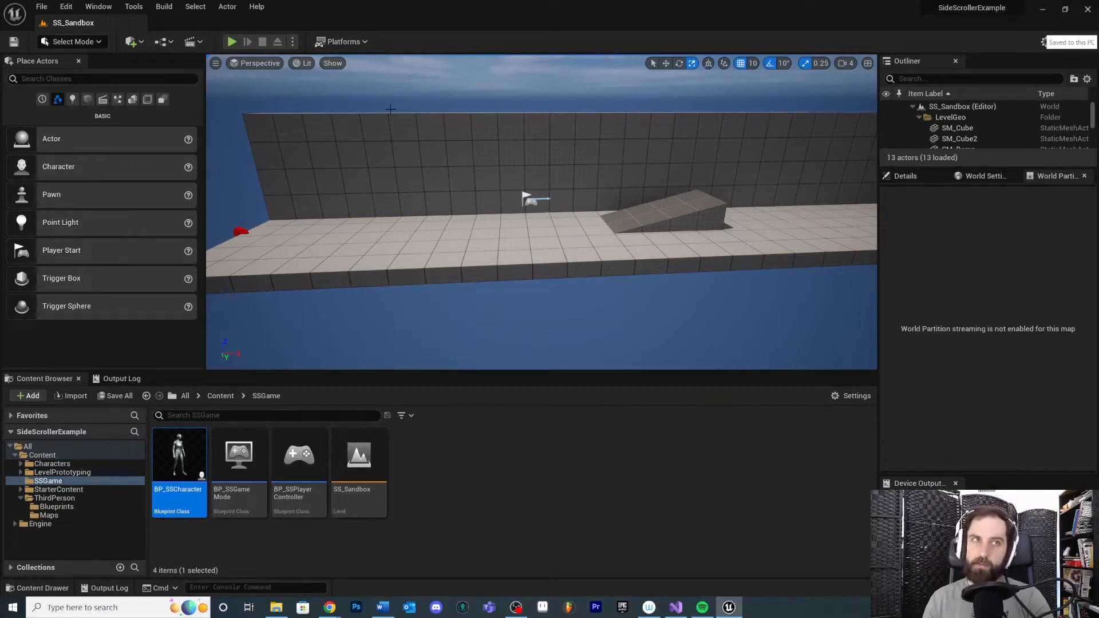
- Set the project's Default GameMode to BP_SSGameMode in the Maps & Modes project settings
left_click(72, 8)
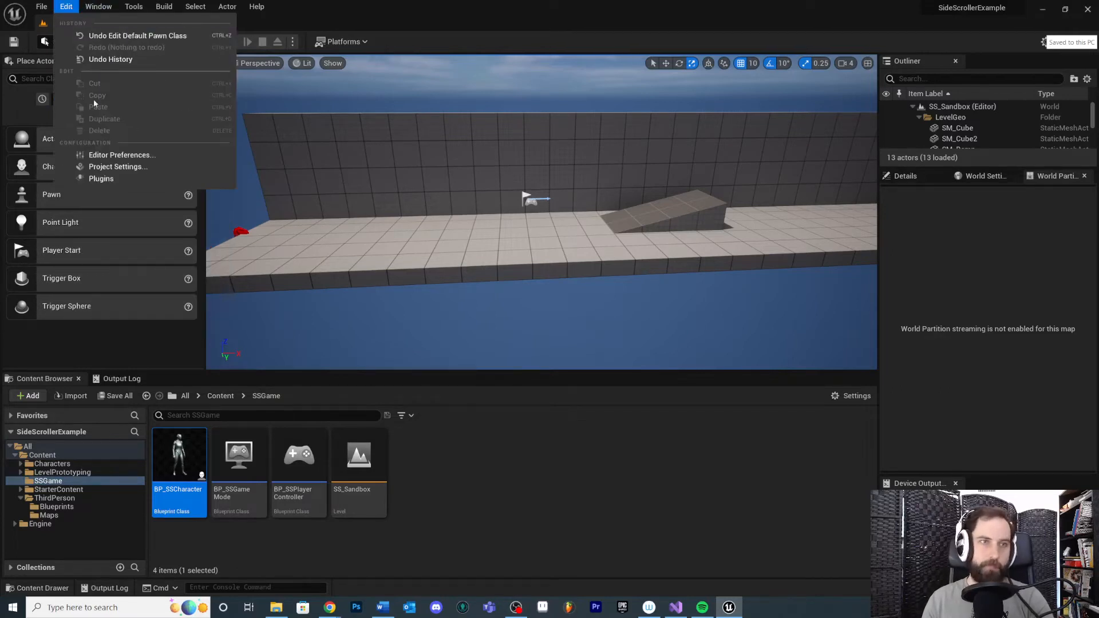
left_click(132, 167)
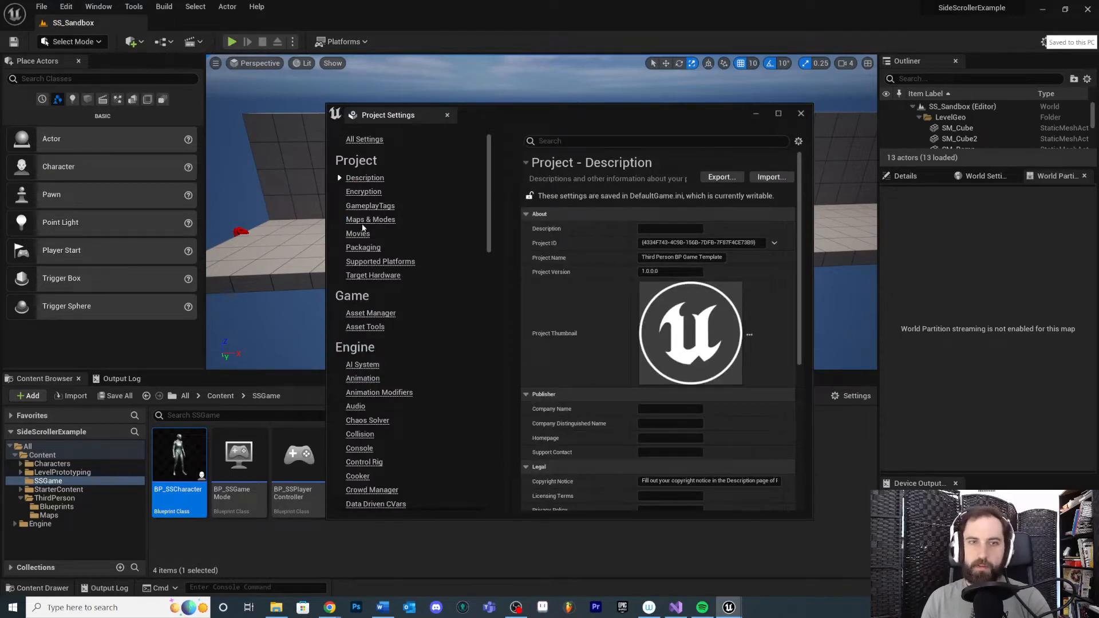
left_click(366, 220)
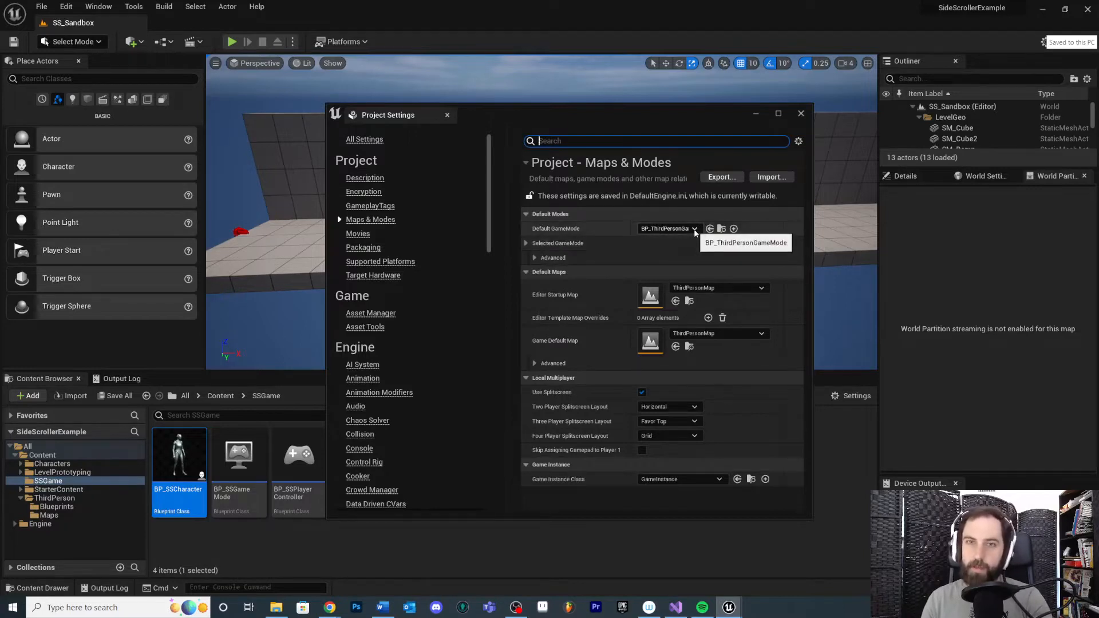
left_click(694, 229)
type("BP_SS")
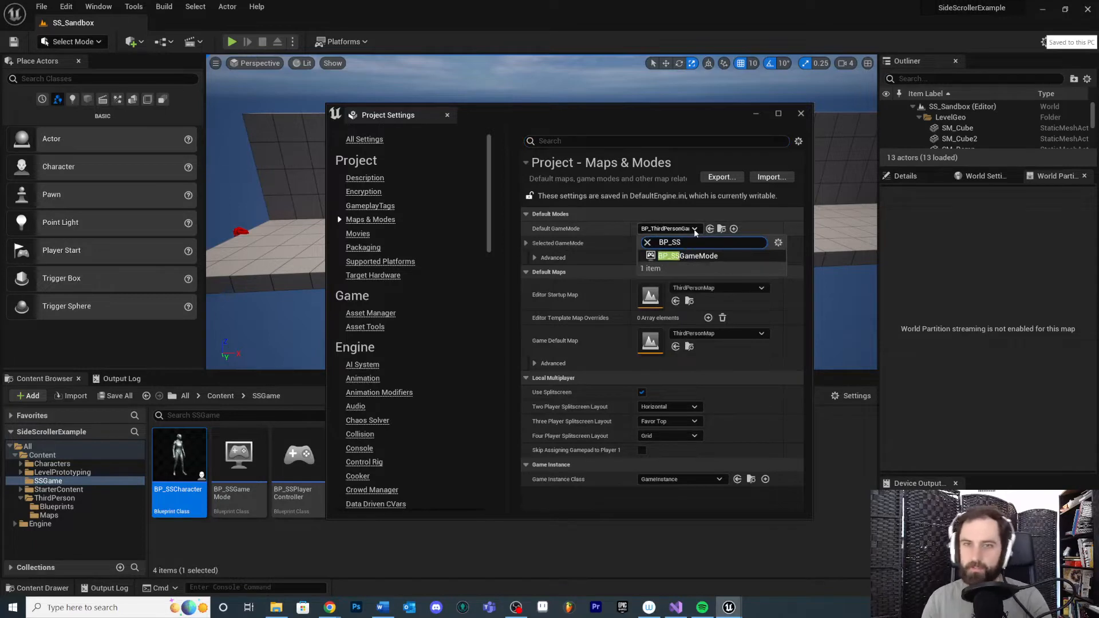
left_click(698, 258)
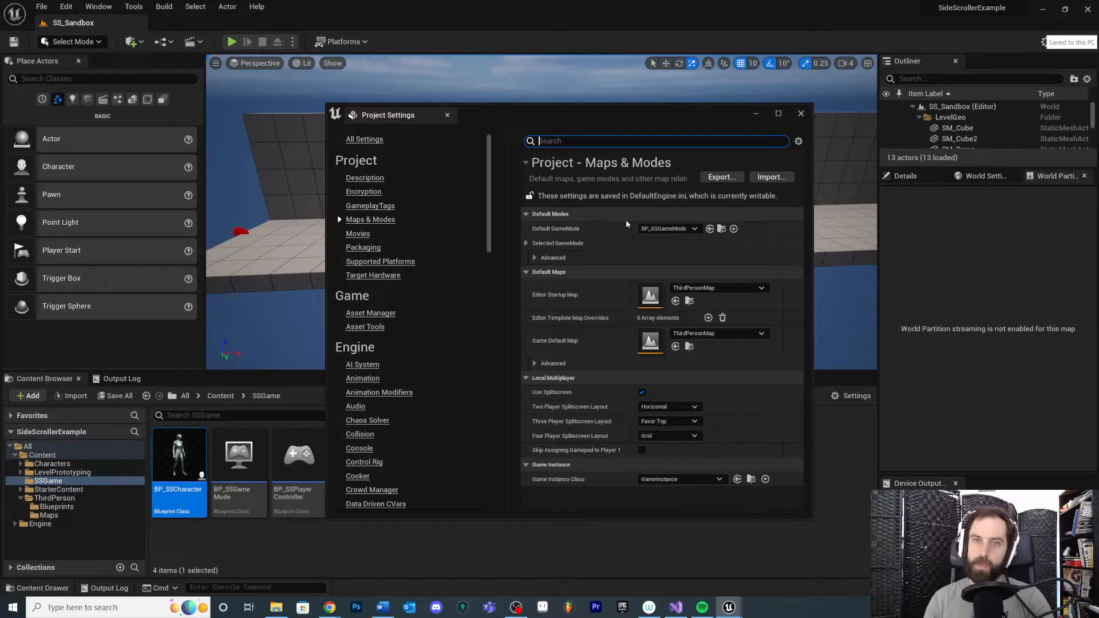
- Set both the Editor Startup Map and the Game Default Map to SS_Sandbox, and close the project settings
left_click(762, 288)
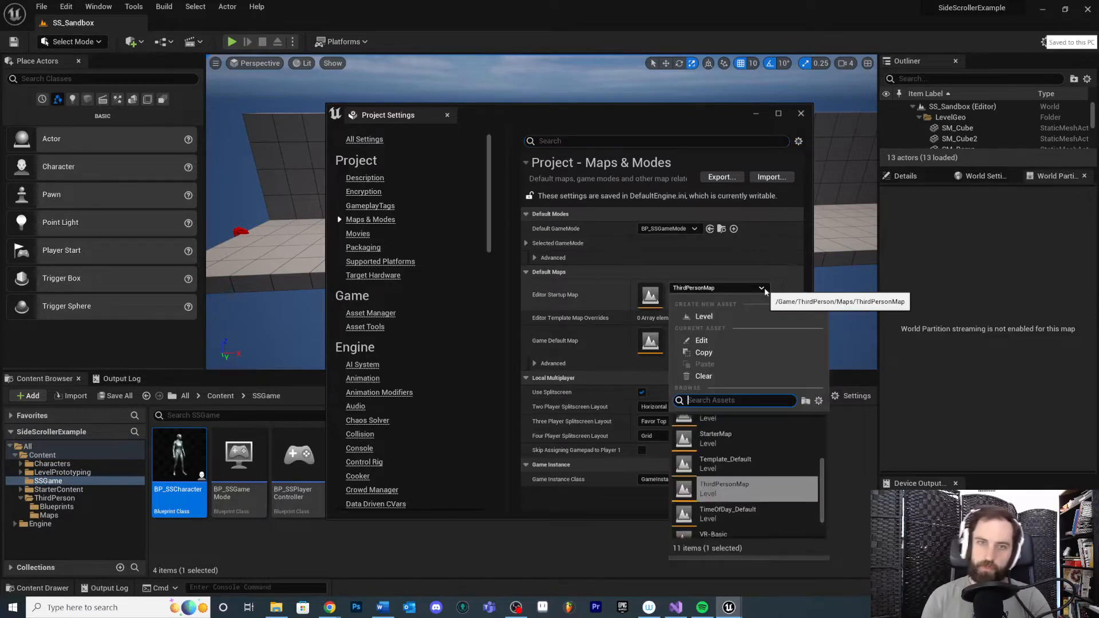
type("SS")
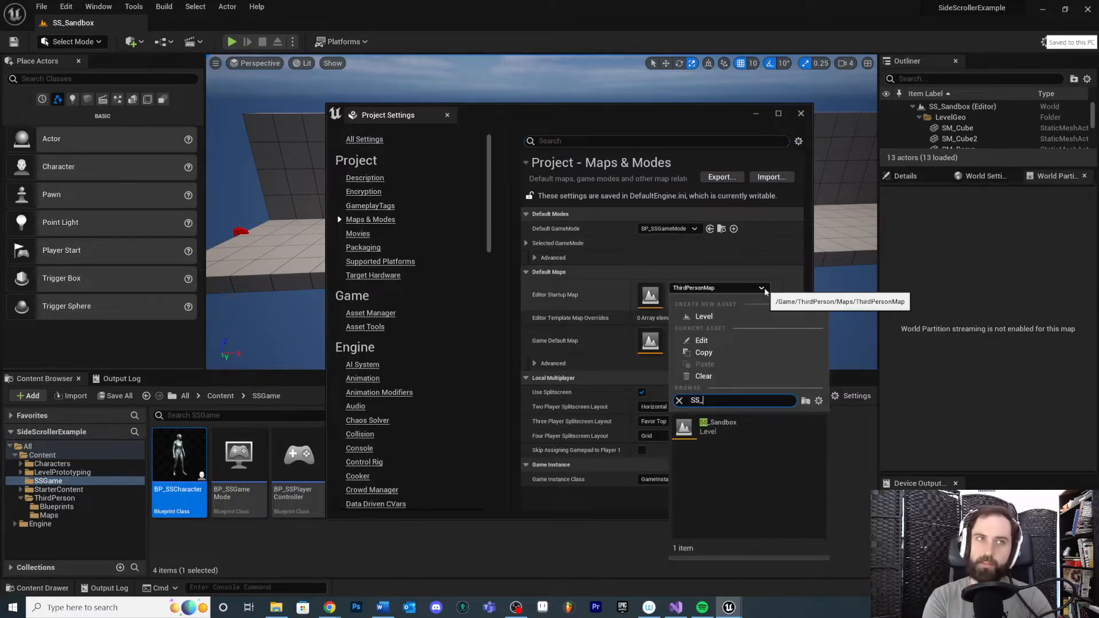
type("_Sandbox")
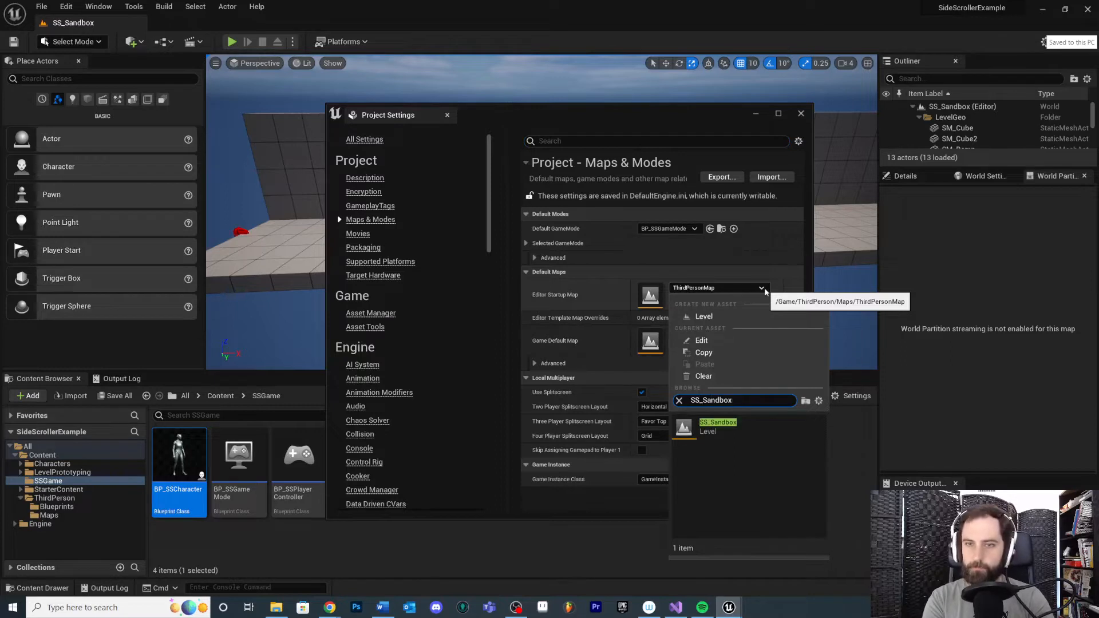
left_click(719, 426)
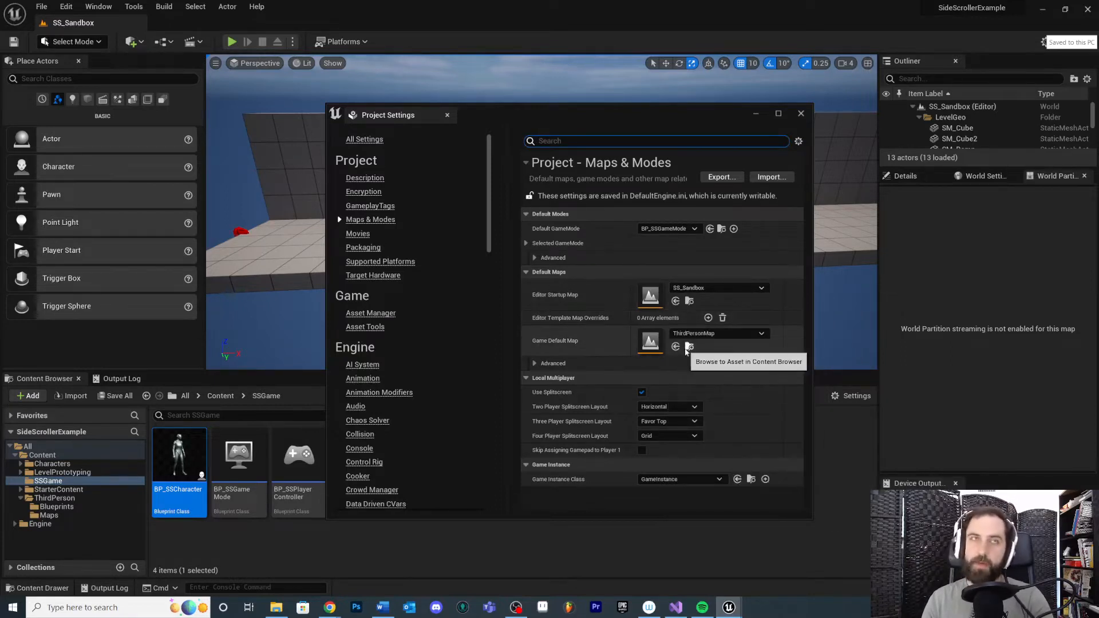
left_click(759, 333)
type("SS_Sandbox")
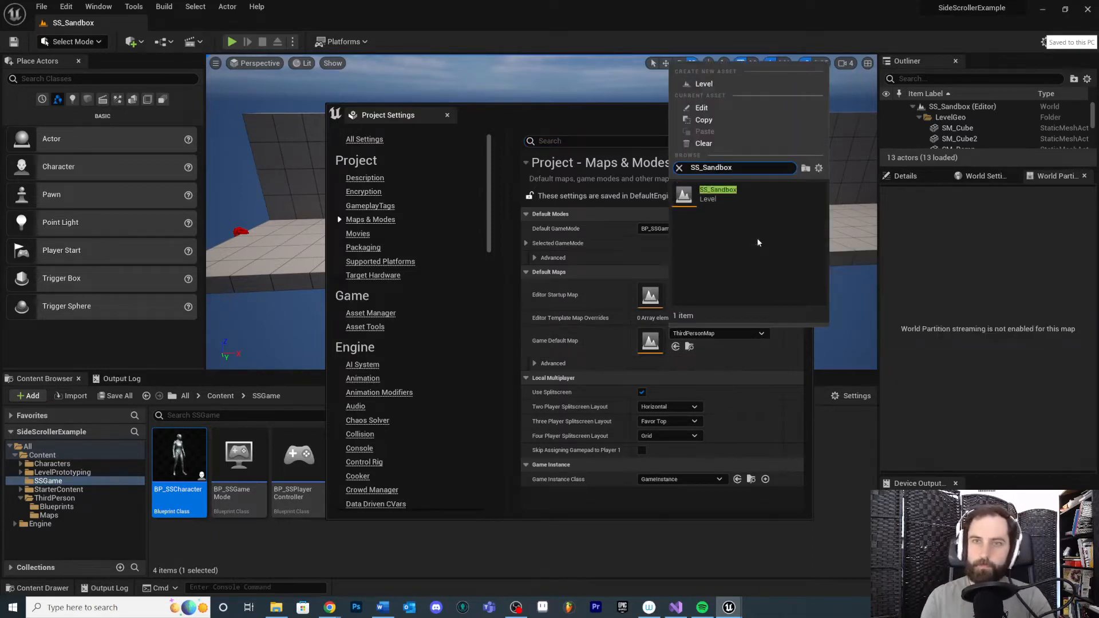
left_click(718, 194)
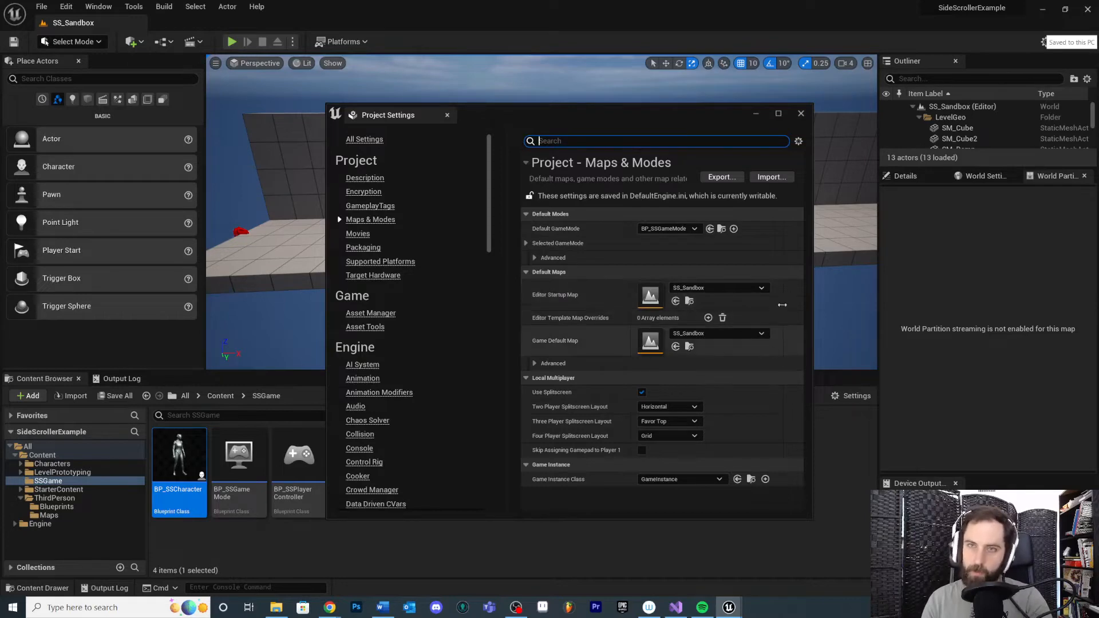
left_click(800, 114)
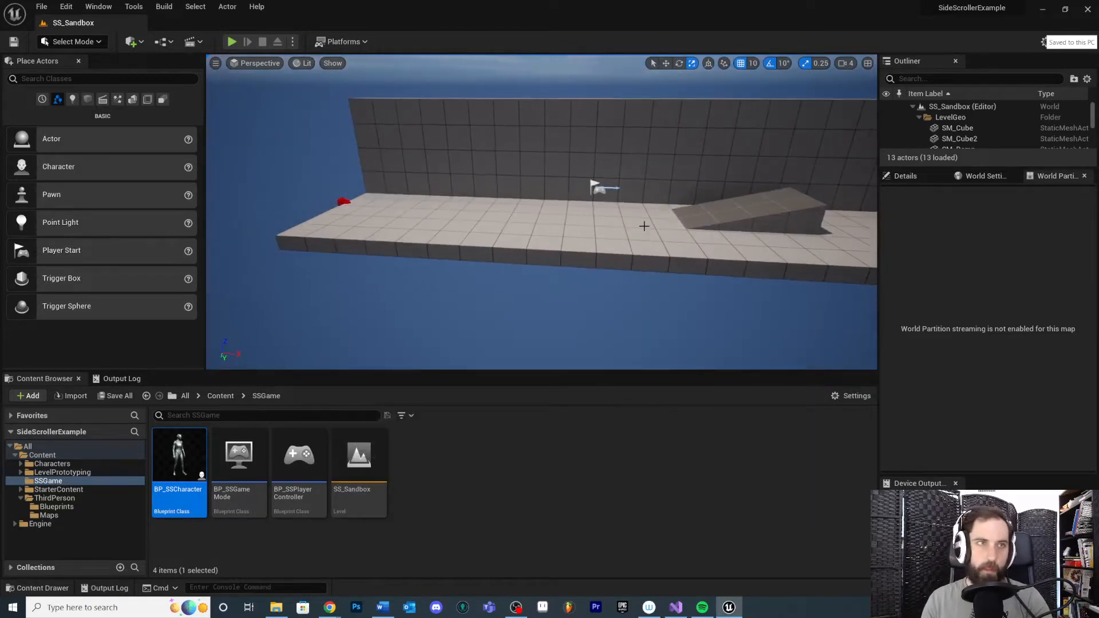
- Open the level's World Settings and set its GameMode Override to BP_SSGameMode
right_click_drag(646, 229, 655, 207)
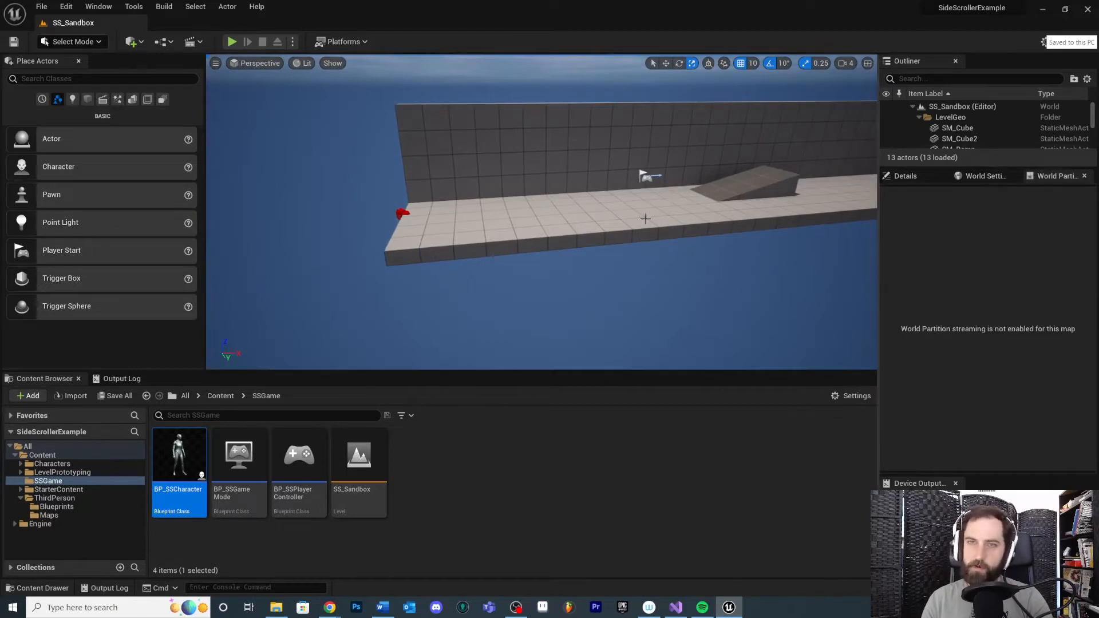
right_click_drag(844, 188, 693, 178)
left_click(985, 176)
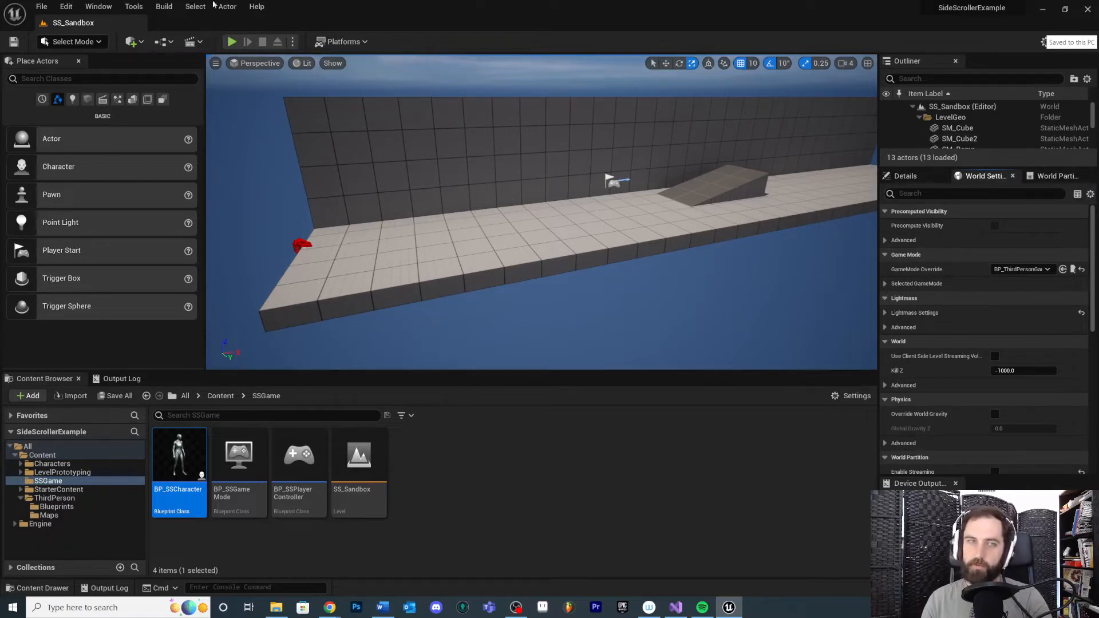
left_click(98, 6)
mouse_move(153, 85)
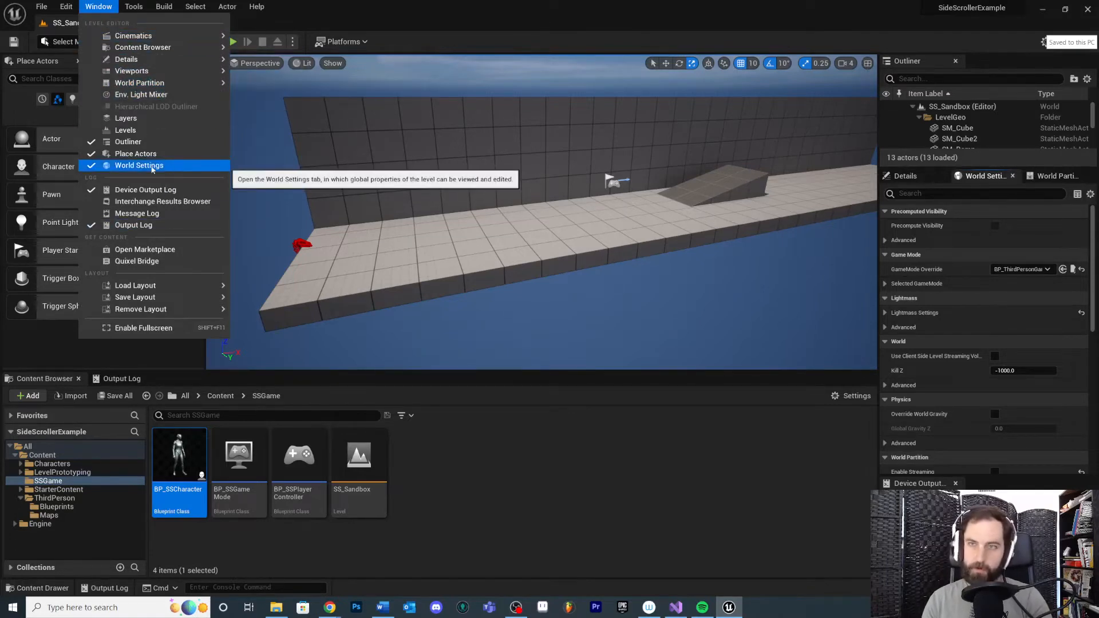
left_click(1006, 177)
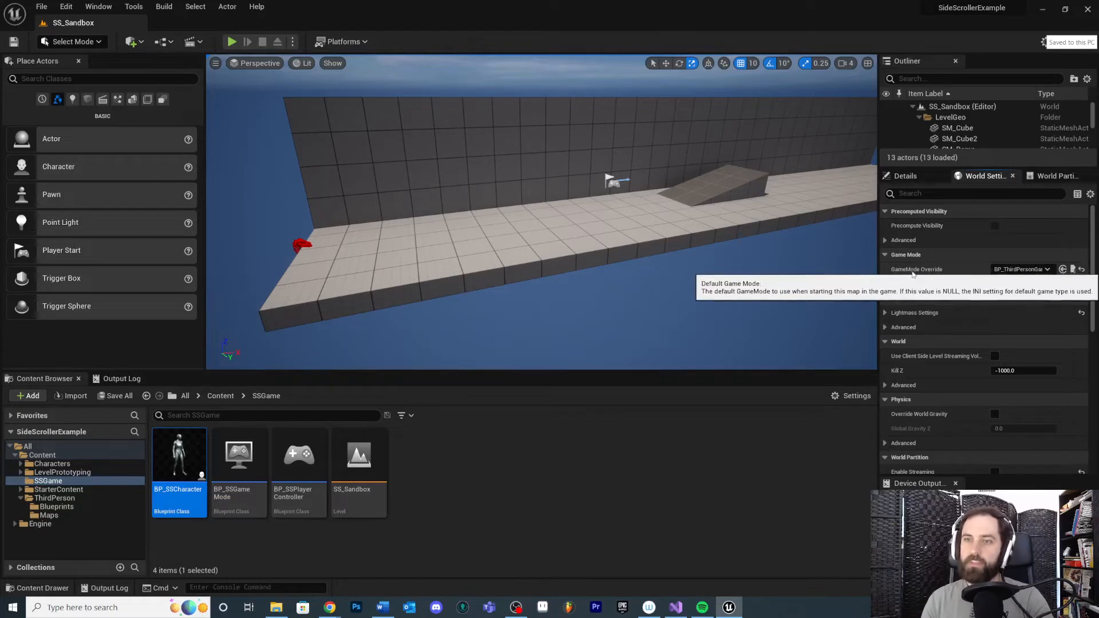
left_click(1047, 270)
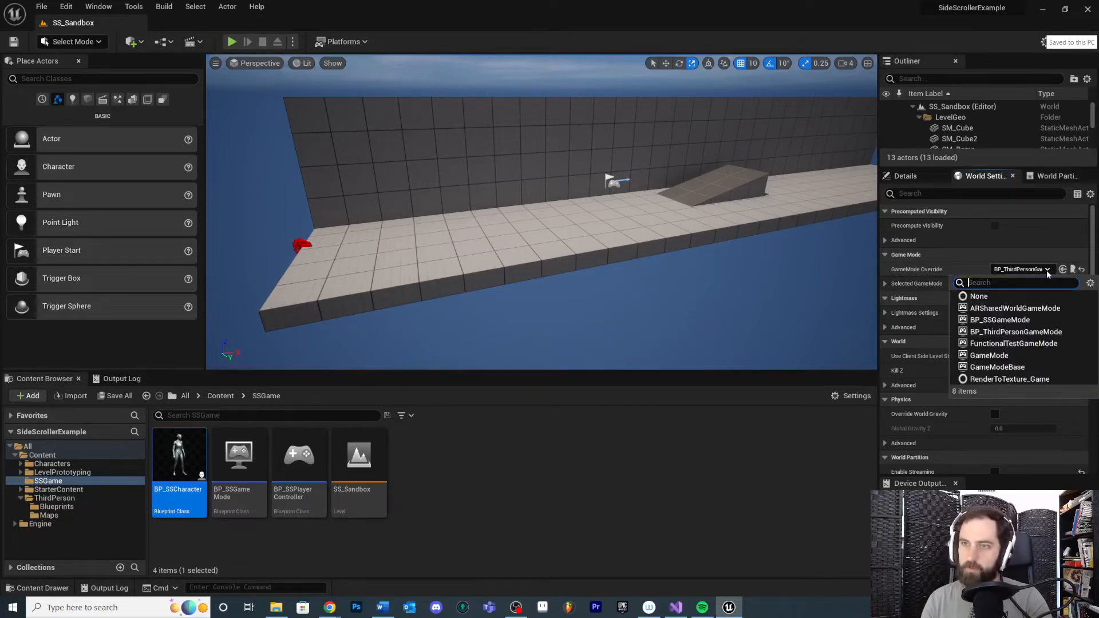
left_click(984, 320)
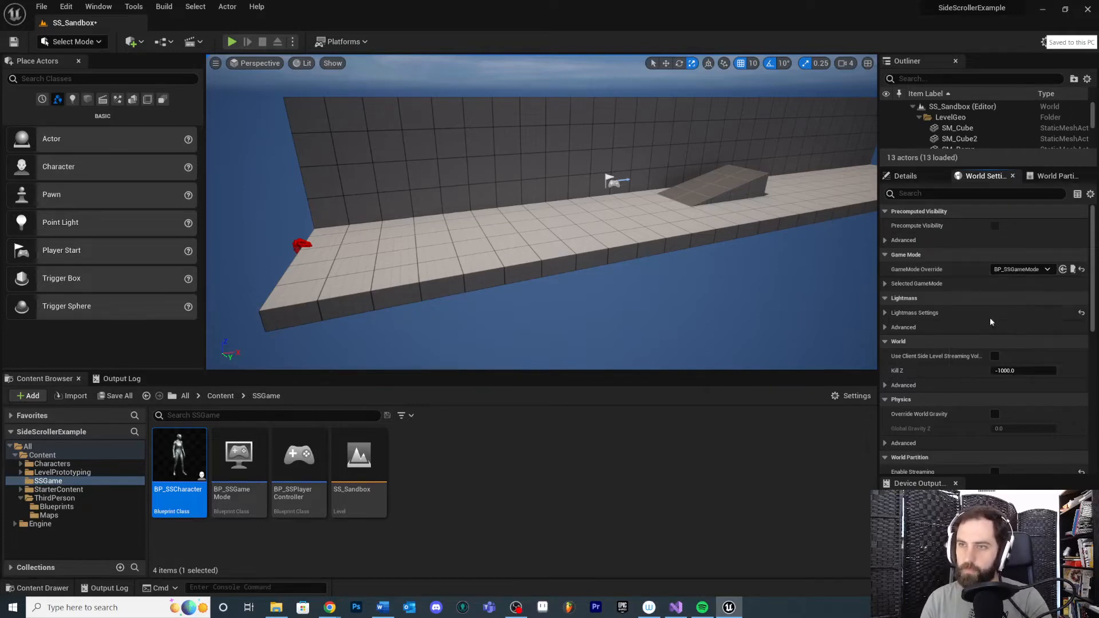
- Try the level's GameMode Override on None, on BP_SSGameMode and on None again
left_click(1046, 270)
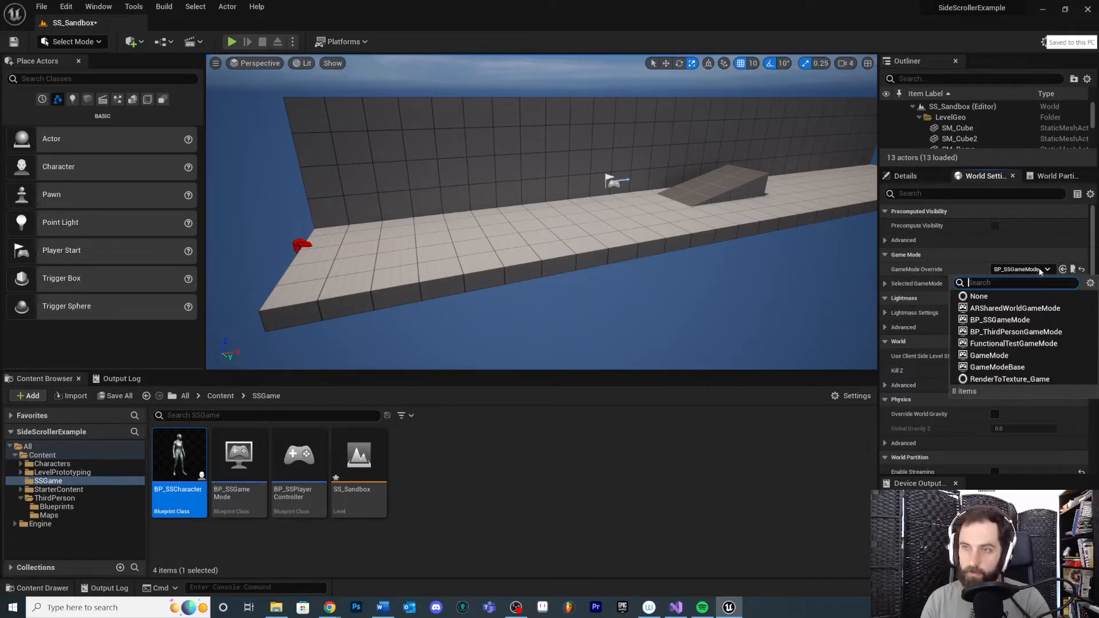
left_click(987, 294)
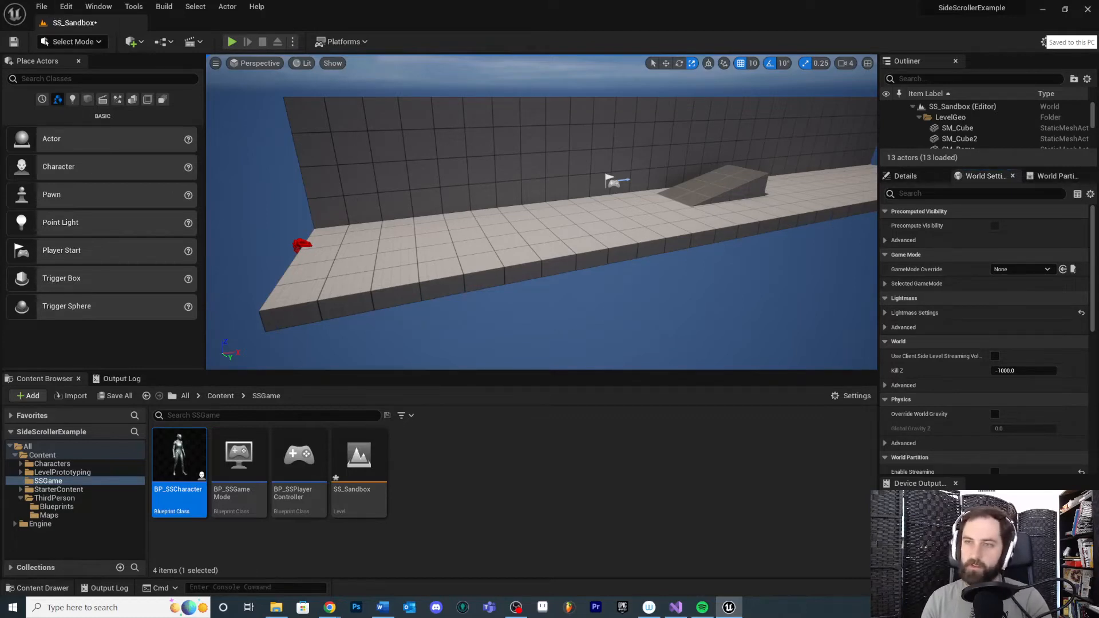
right_click_drag(663, 249, 630, 250)
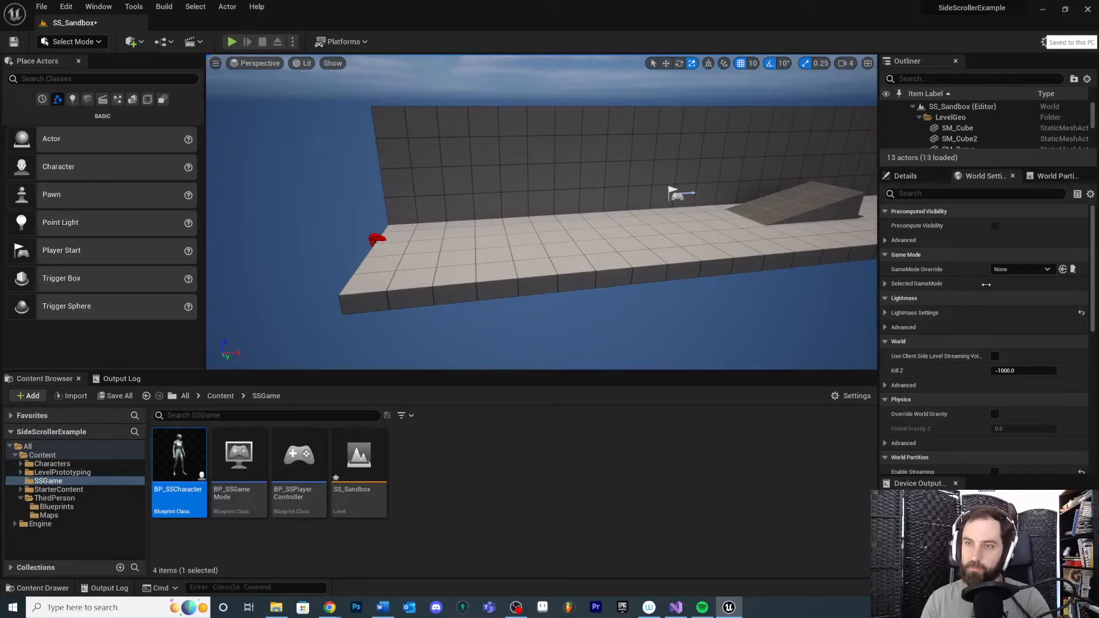
left_click(1027, 269)
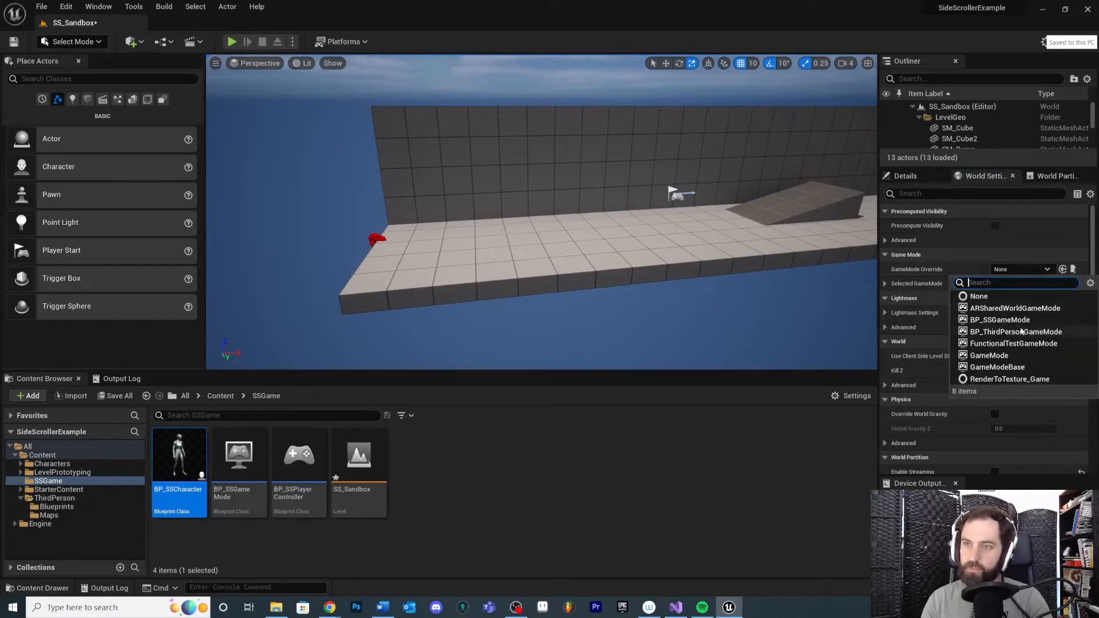
left_click(1006, 319)
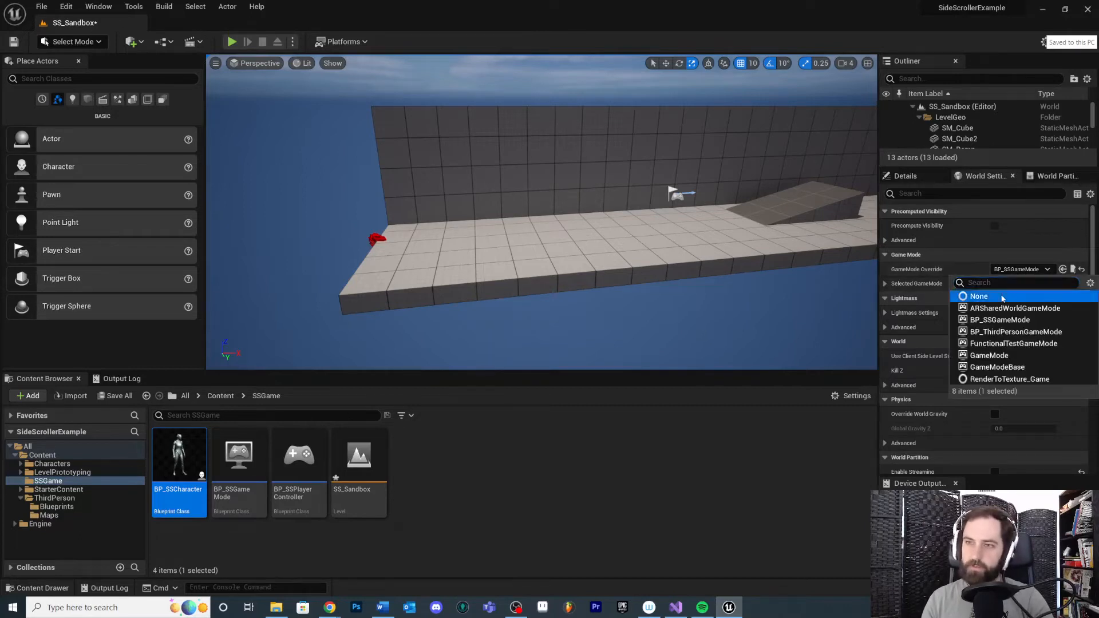
left_click(1034, 295)
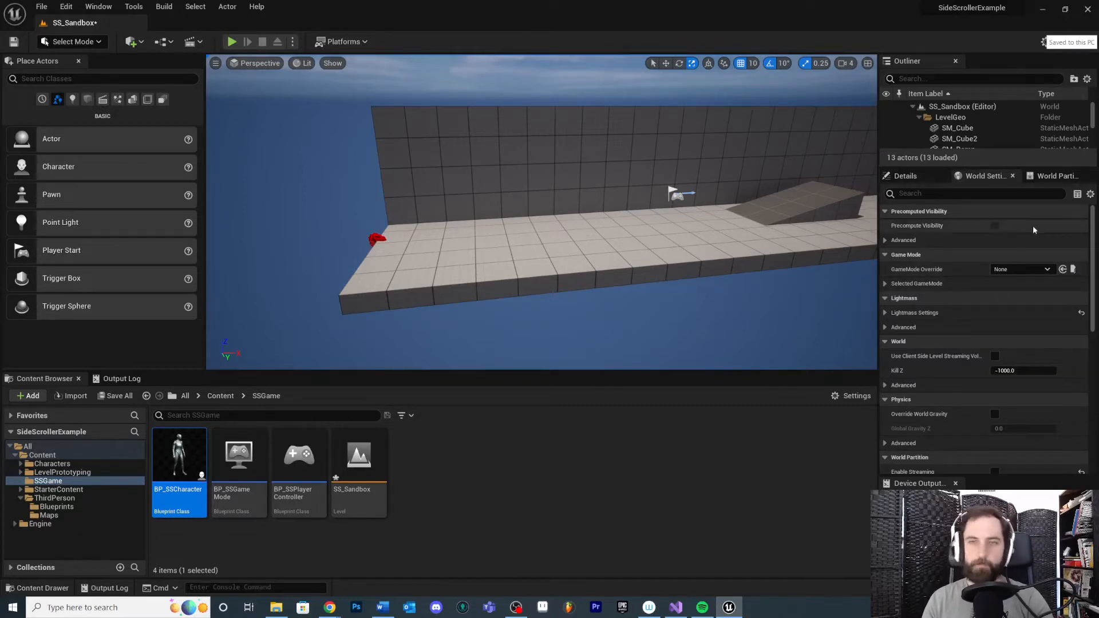
- Set the level's GameMode Override to BP_SSGameMode and save the SS_Sandbox level
left_click(1025, 269)
left_click(999, 319)
right_click_drag(532, 178, 550, 177)
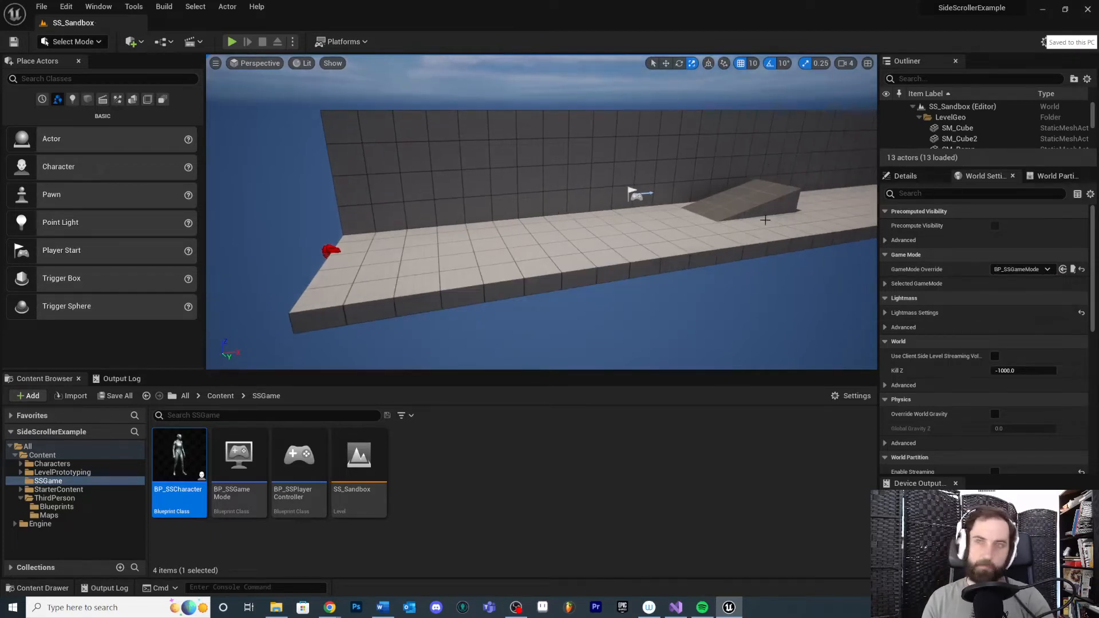
right_click_drag(735, 223, 758, 207)
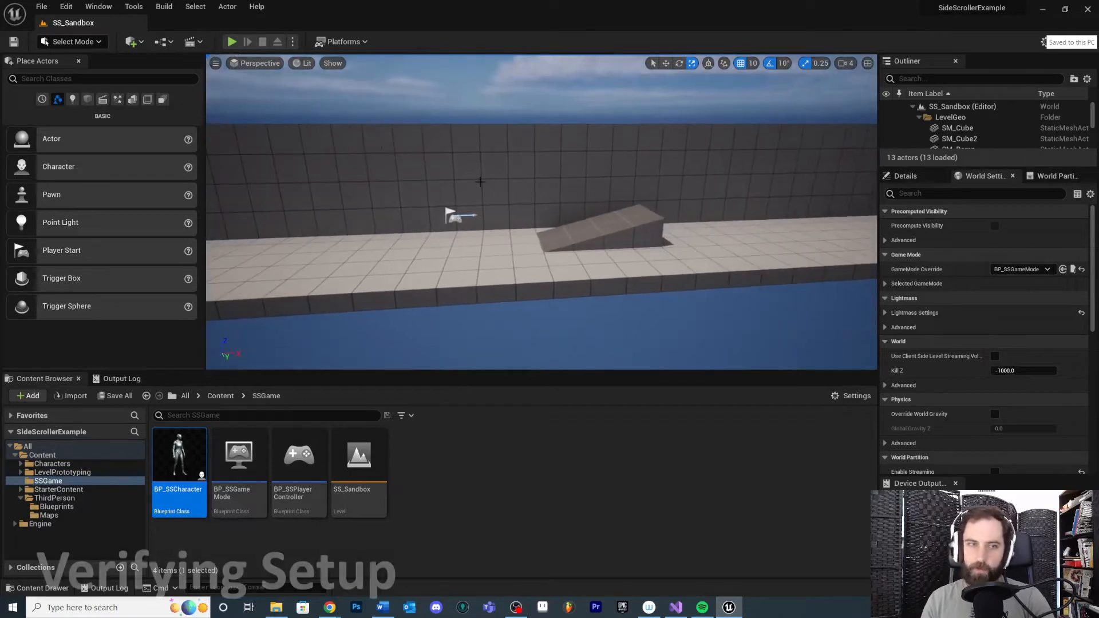
- Play the SS_Sandbox level in the editor and run the character back and forth along the floor
left_click(231, 41)
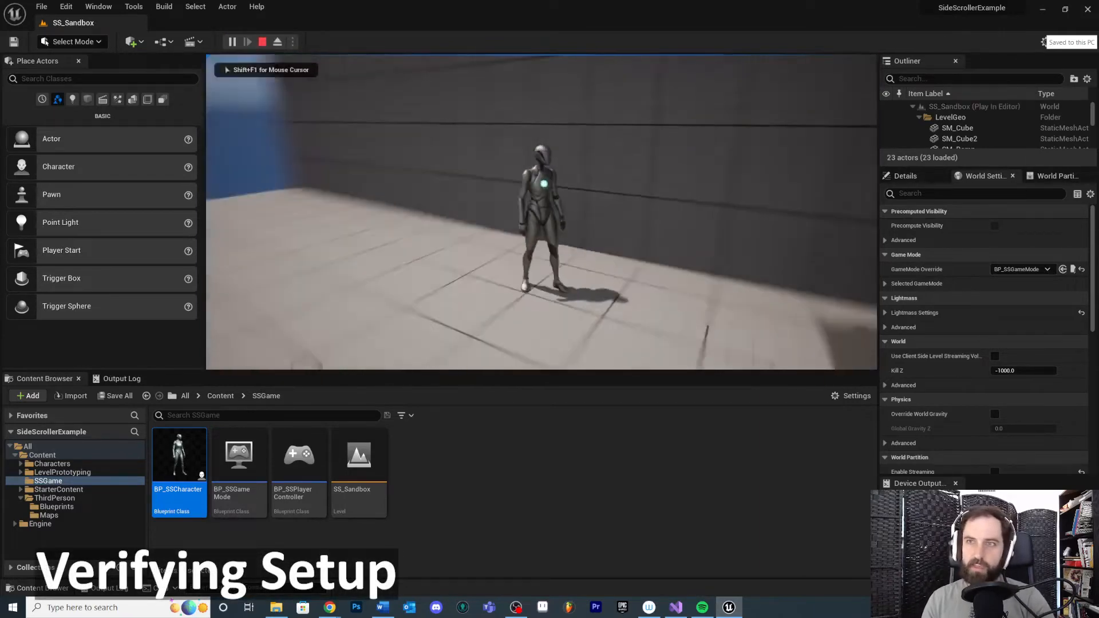
key("a")
key("d")
key("a")
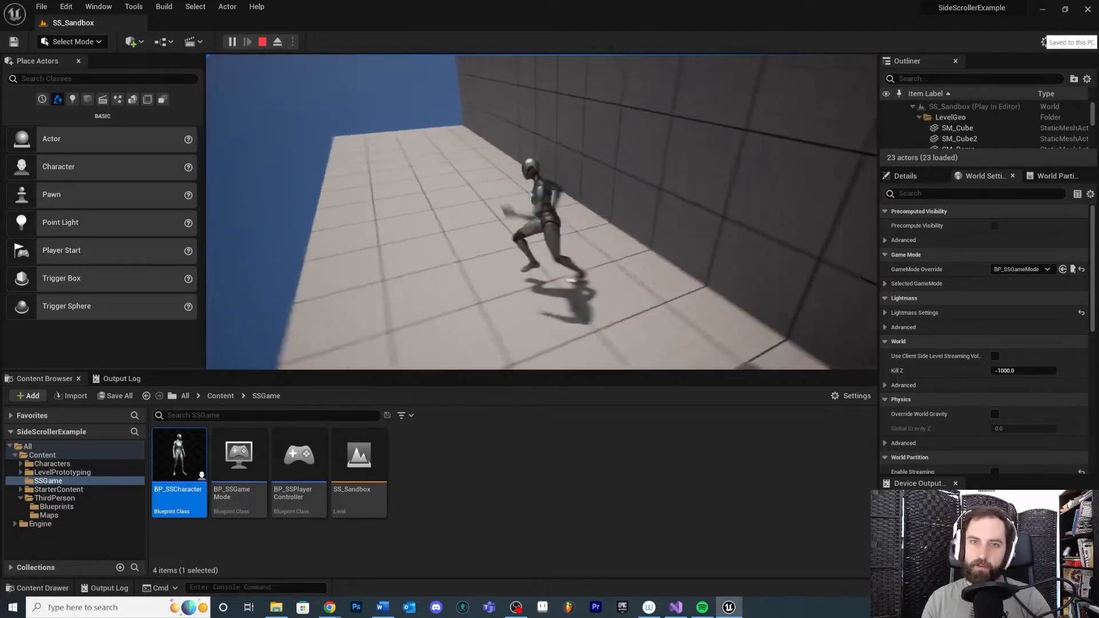
key("d")
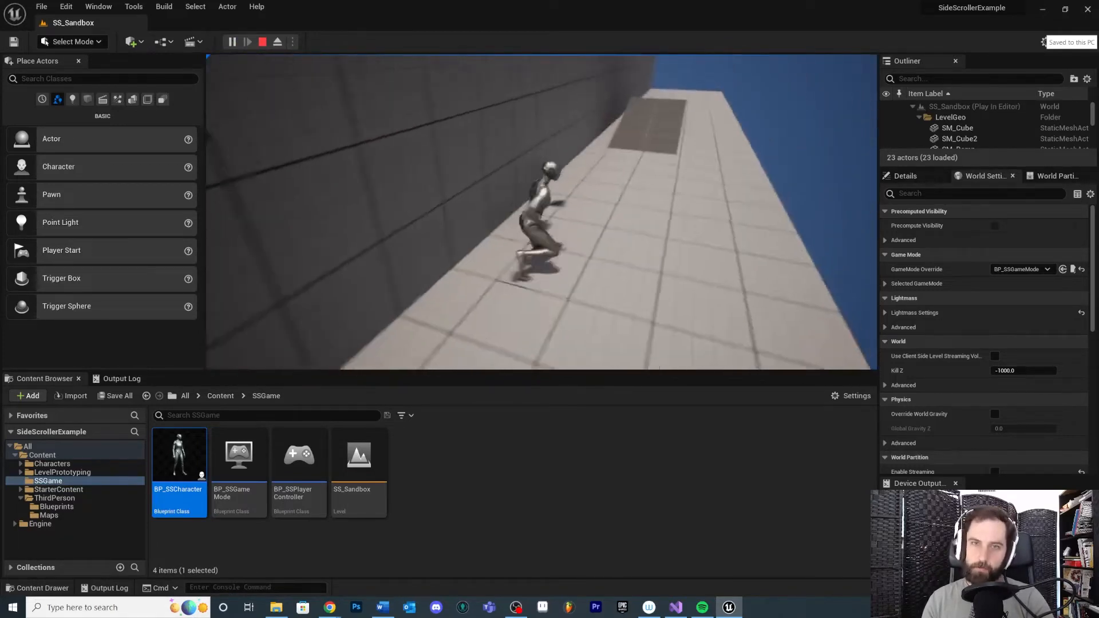
- While the game is running, check the spawned actors in the Outliner for BP_SSCharacter, BP_SSGameMode and BP_SSPlayerController
key("super")
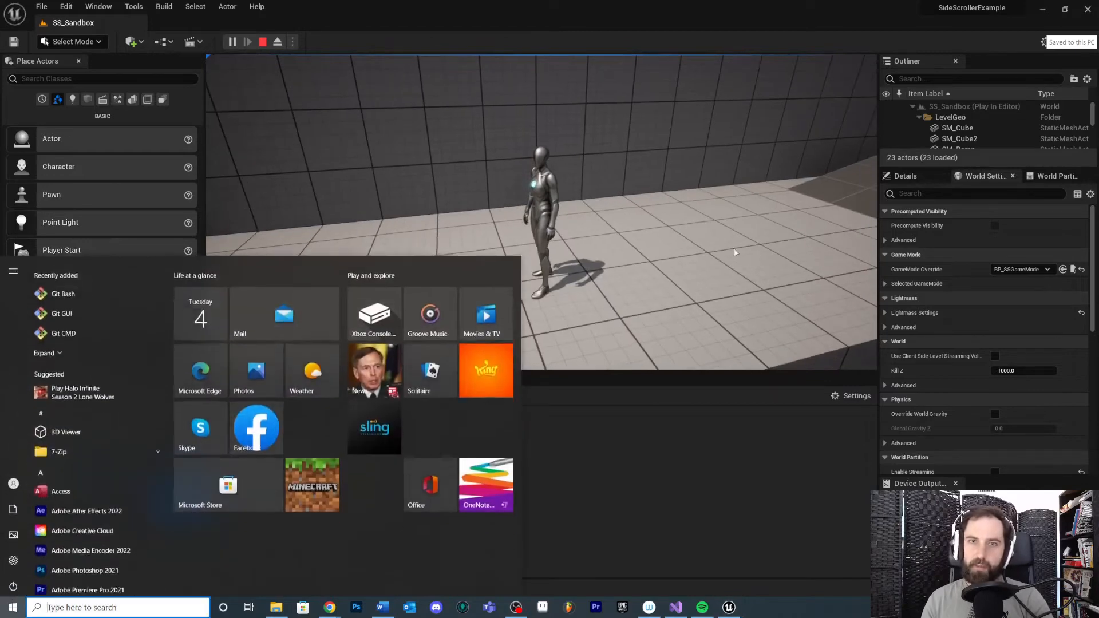
left_click(631, 163)
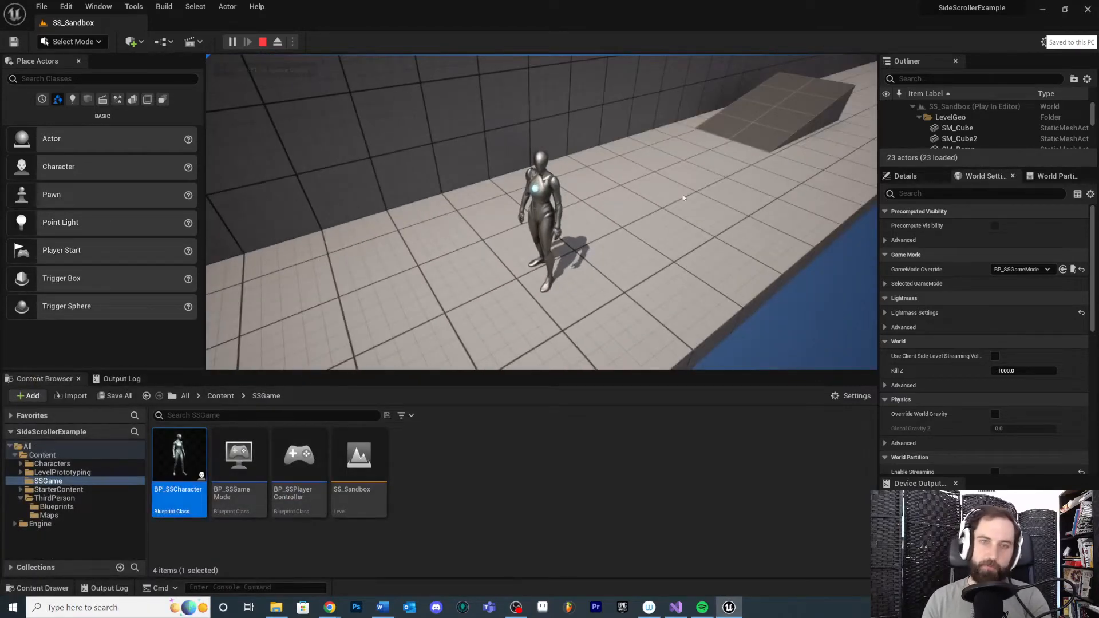
scroll(1007, 126, "down", 8)
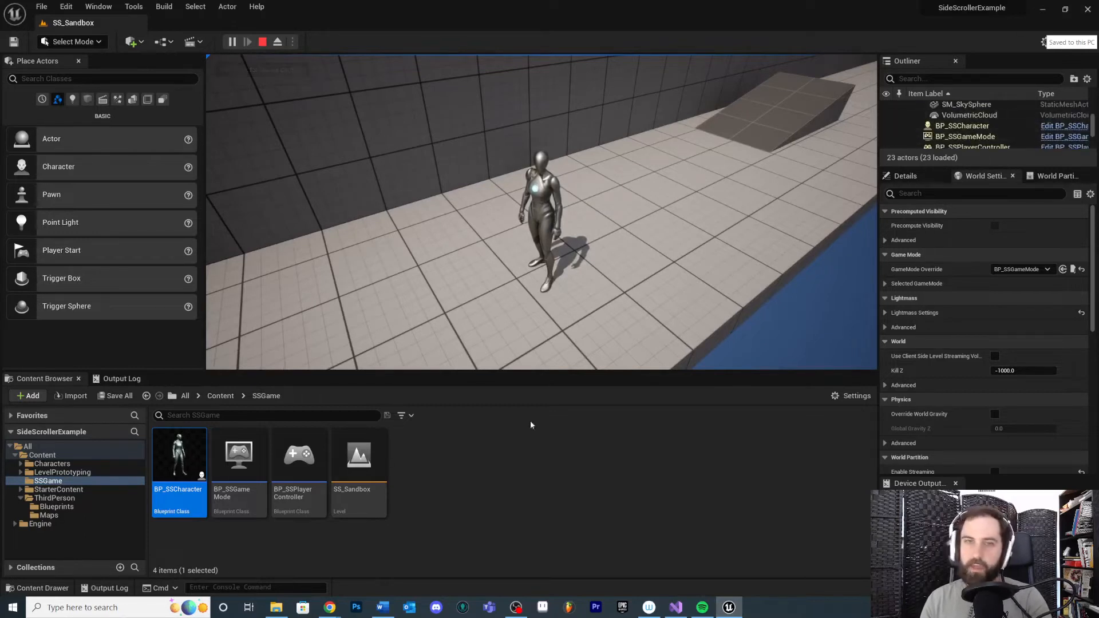
left_click(967, 127)
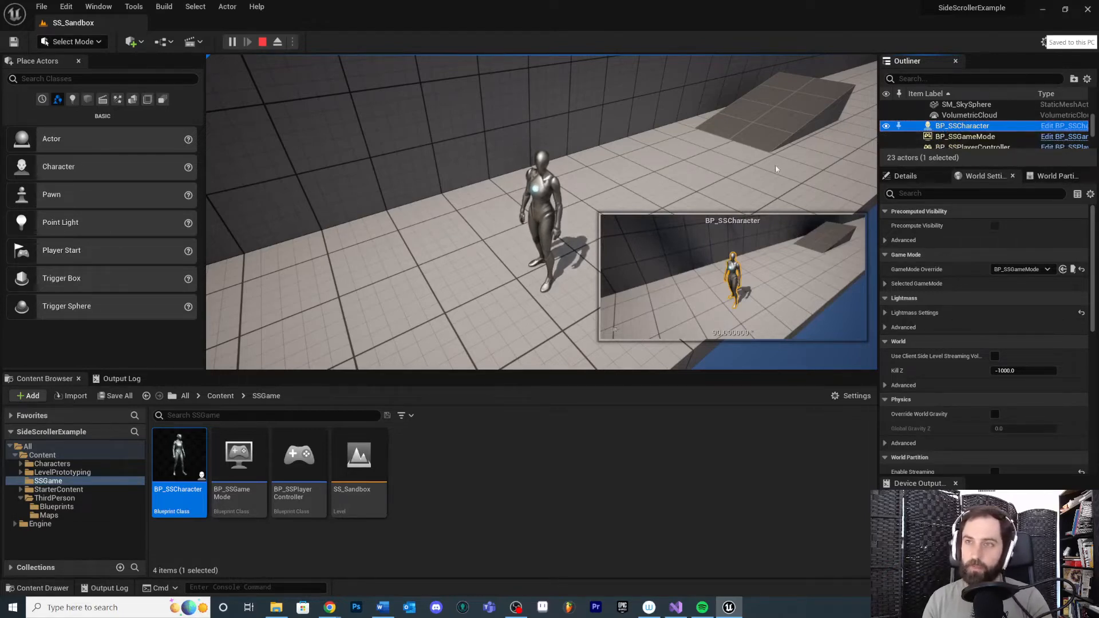
left_click(977, 137)
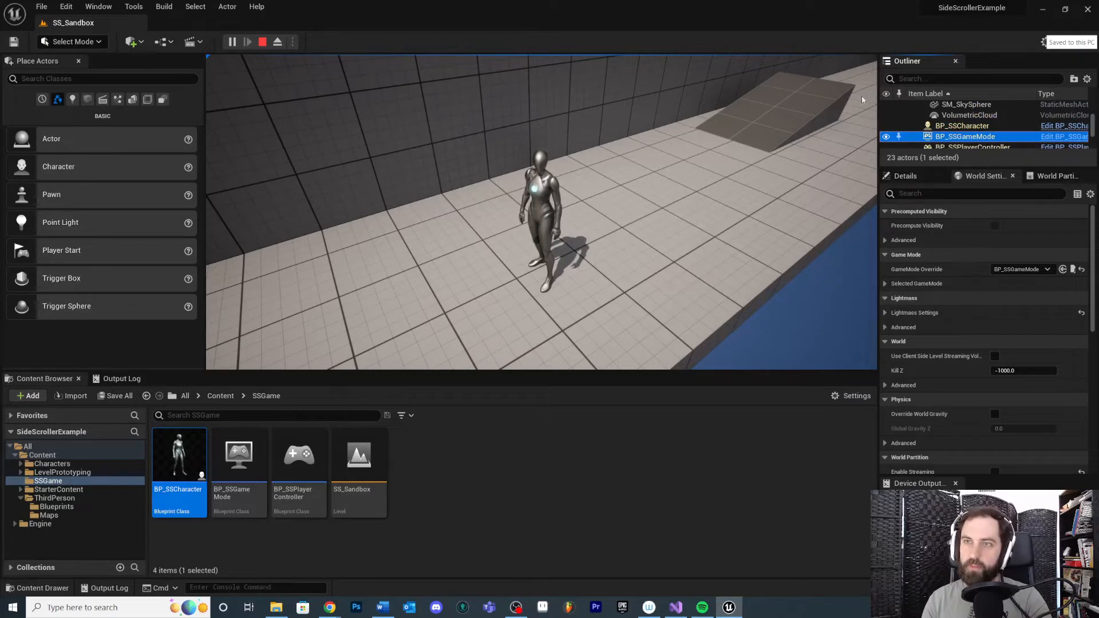
scroll(959, 114, "down", 1)
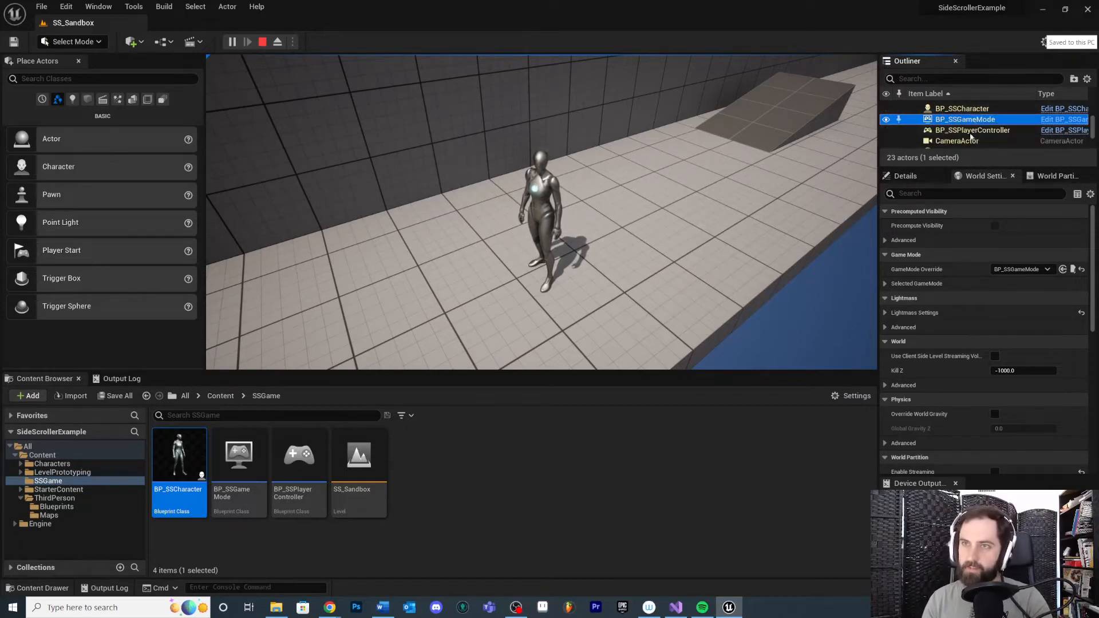
- Inspect the running level's BP_SSPlayerController, BP_SSCharacter and BP_SSGameMode instances one by one in the Outliner
scroll(982, 132, "down", 2)
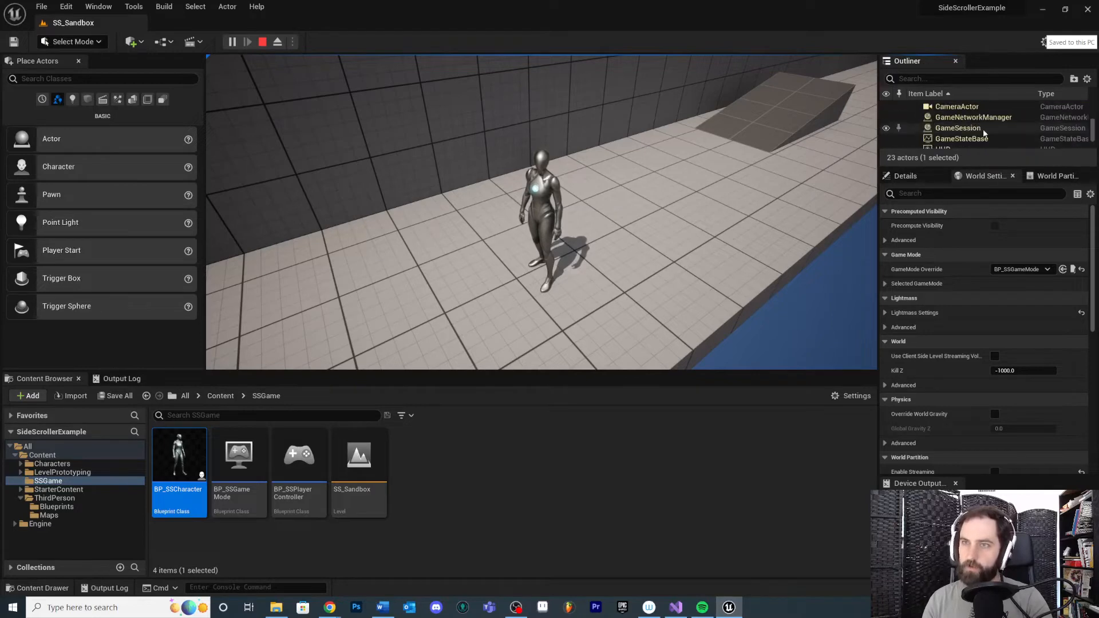
scroll(983, 133, "up", 2)
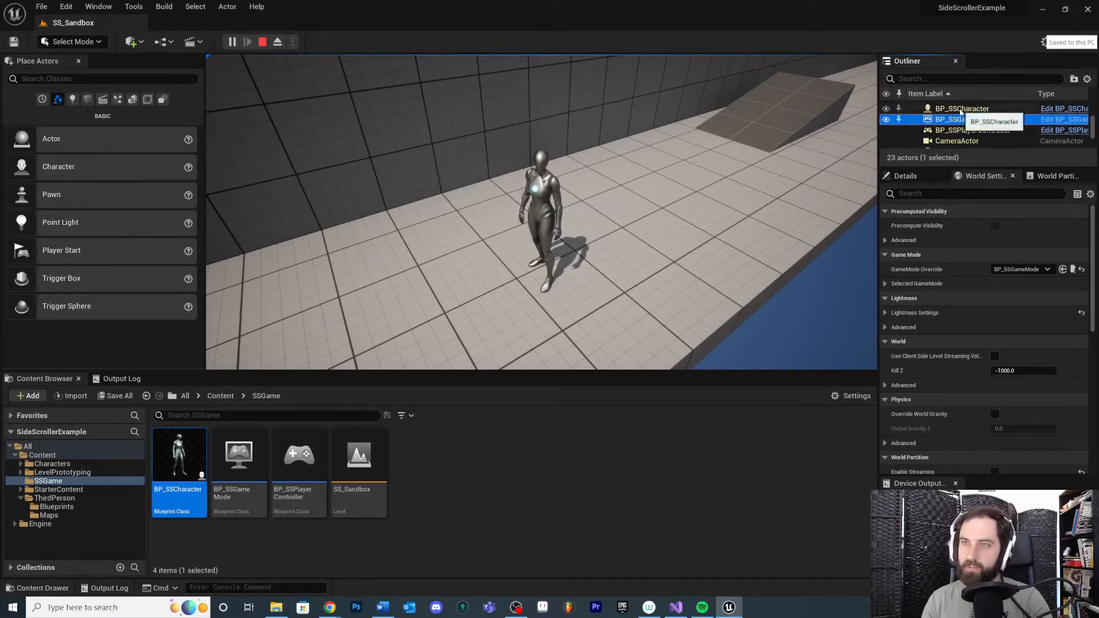
left_click(961, 130)
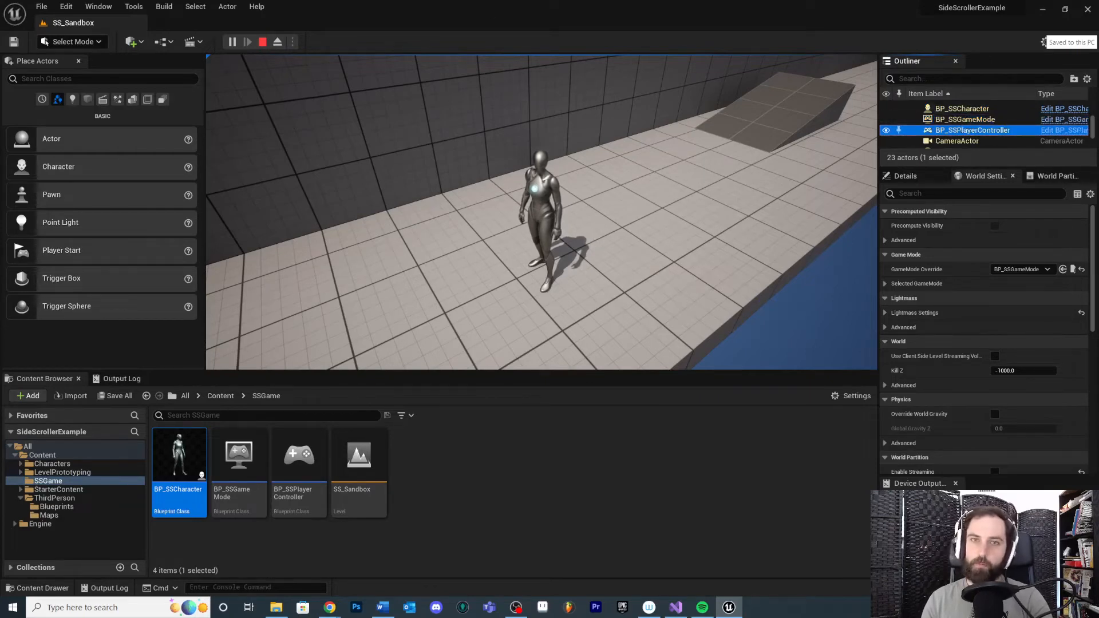
left_click(541, 211)
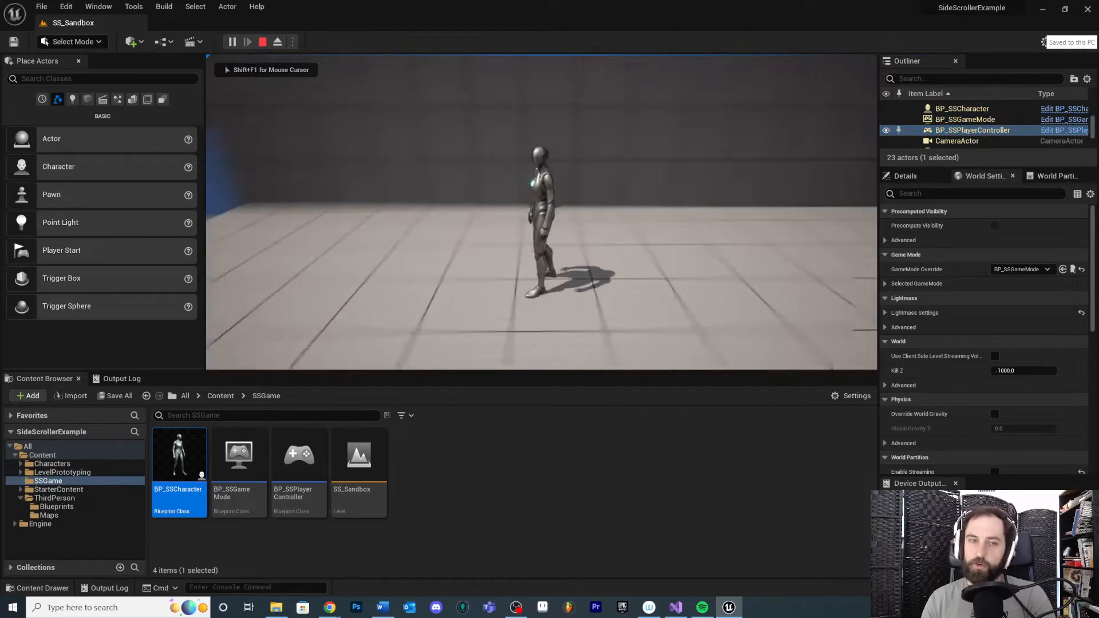
key("super")
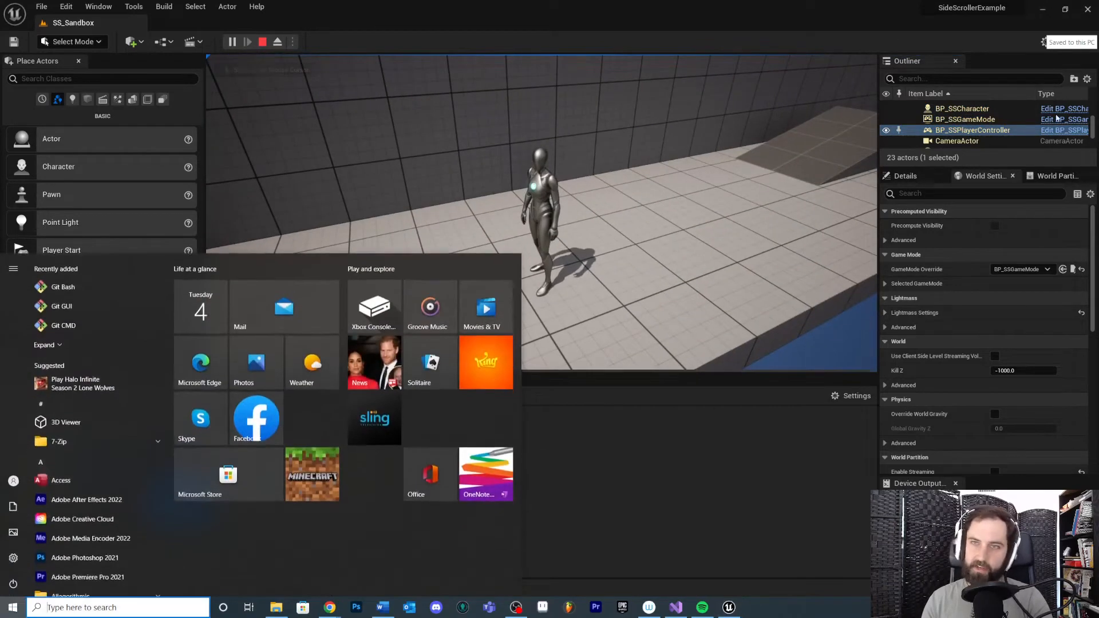
left_click(973, 111)
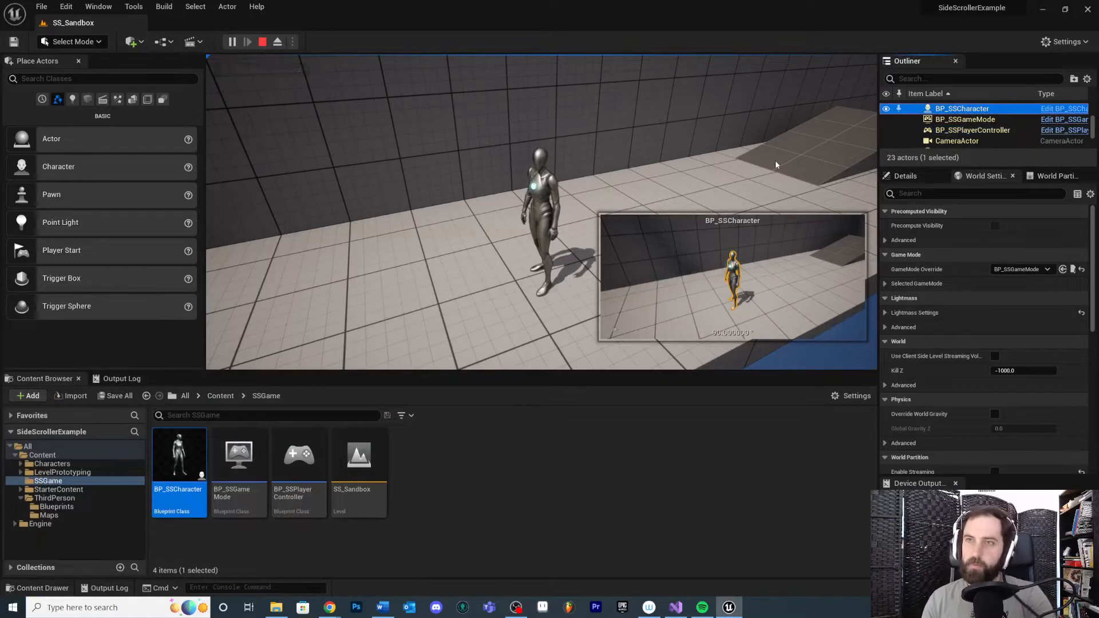
left_click(968, 119)
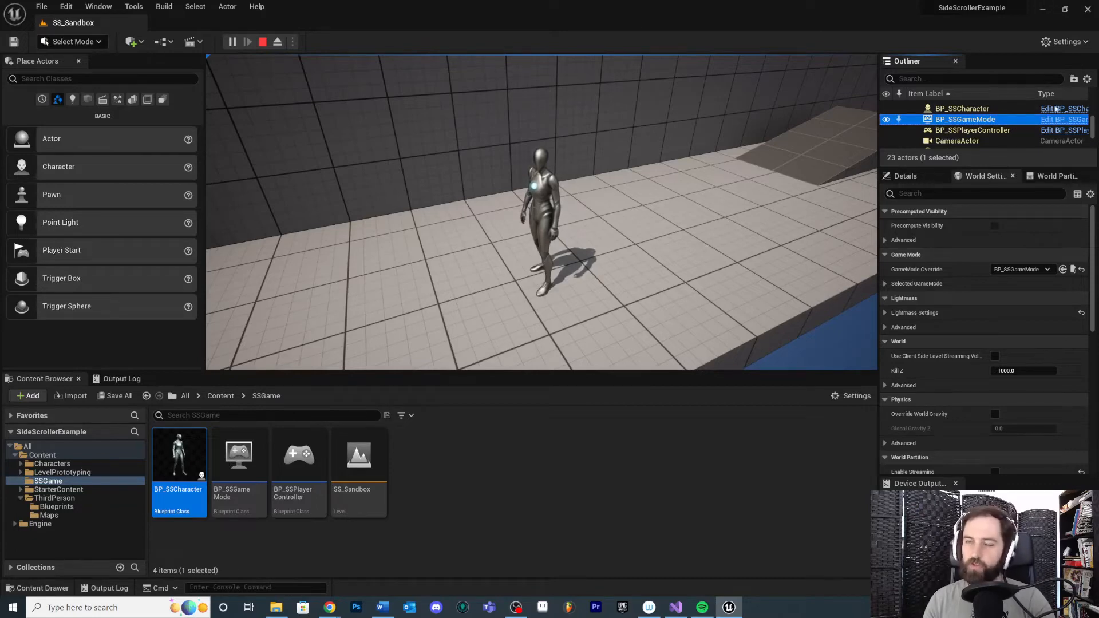
scroll(943, 132, "down", 2)
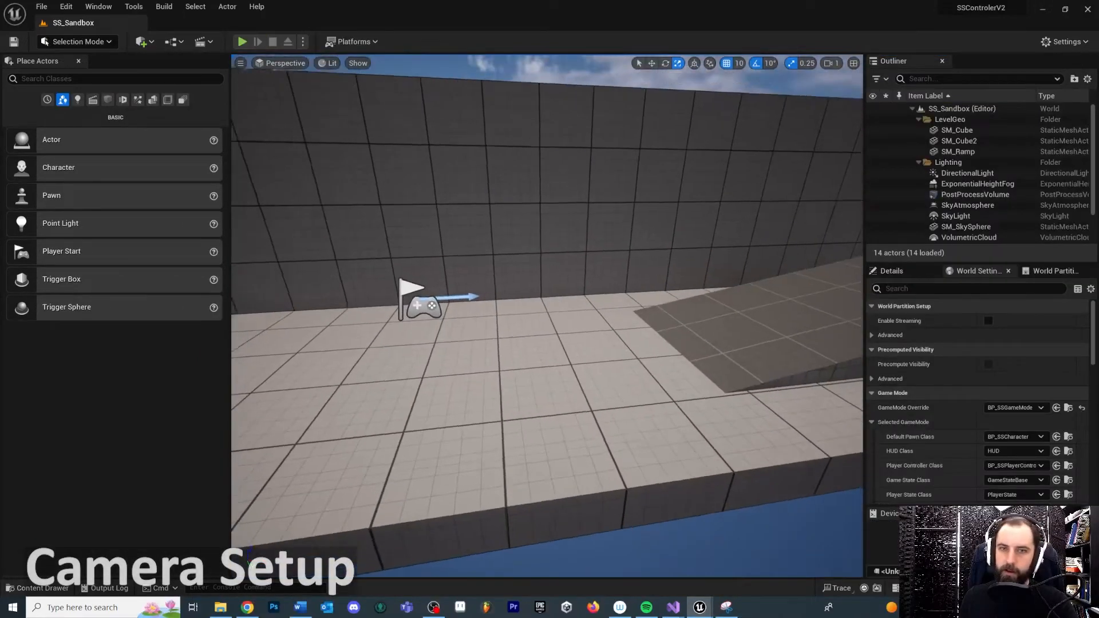
- Play SS_Sandbox in the editor, run the character in all directions and up the ramp, and end the play session
right_click_drag(659, 261, 659, 262)
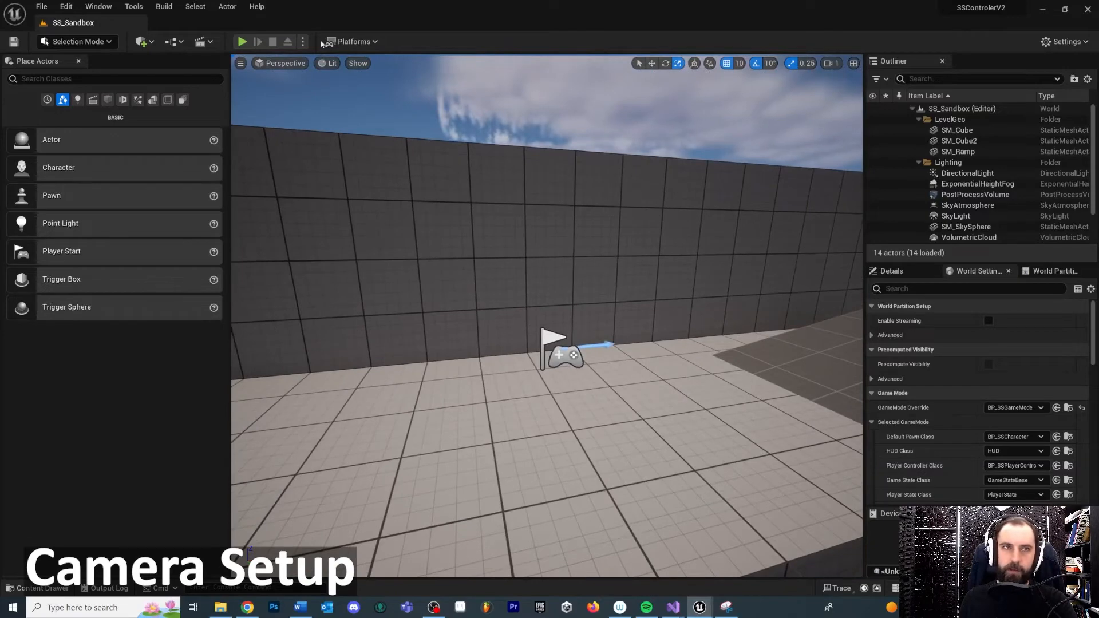
left_click(242, 42)
left_click(540, 261)
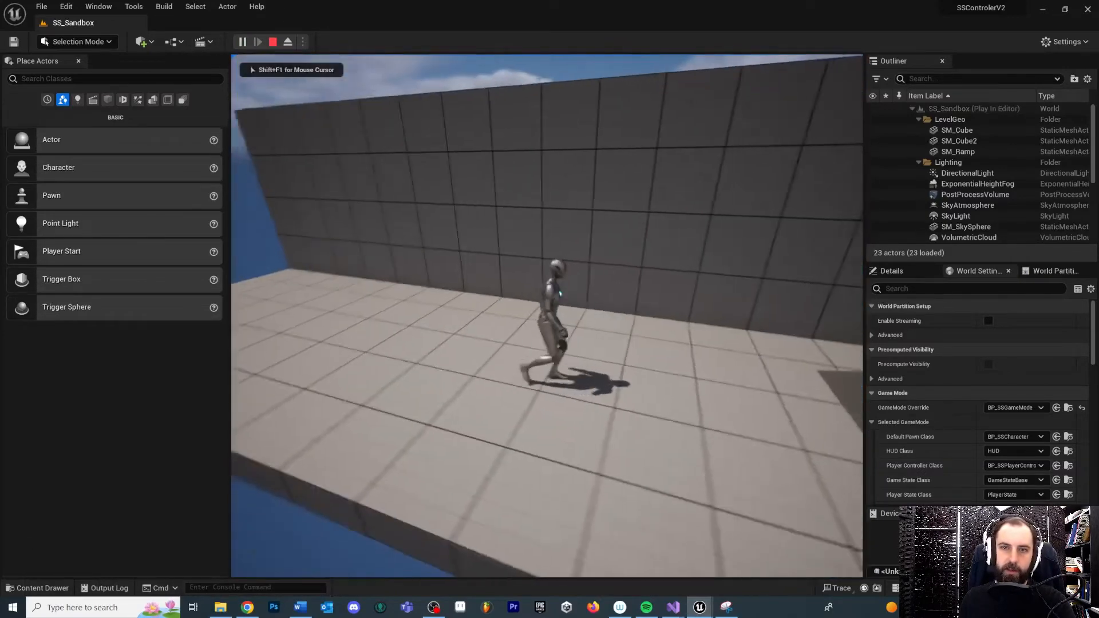
key("d")
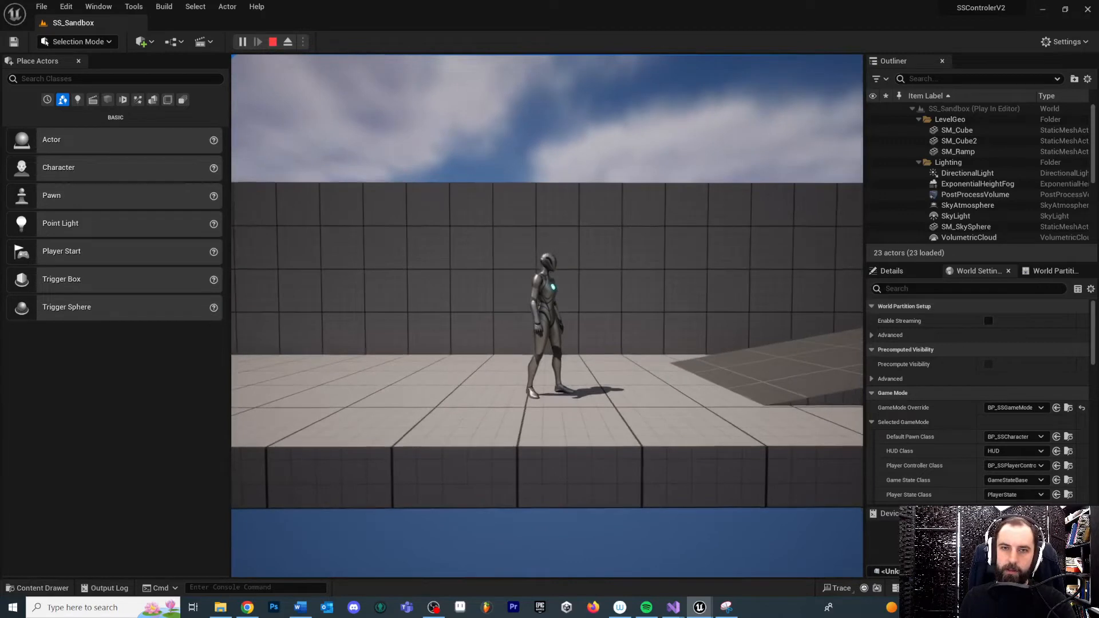
key("d")
key("a")
key("w")
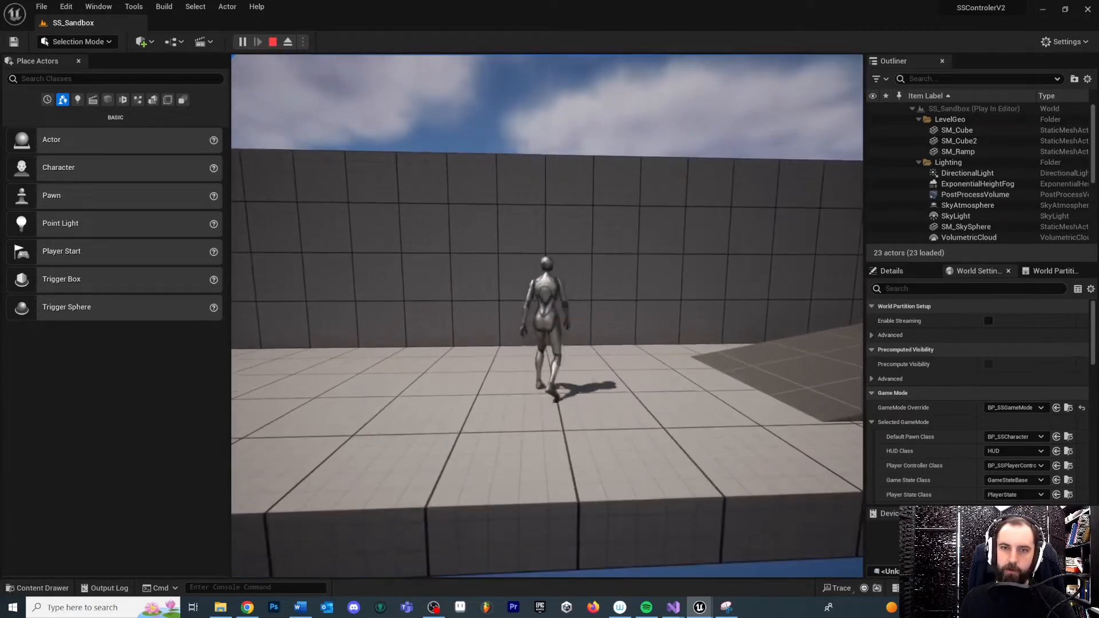
key("s")
key("w")
key("a")
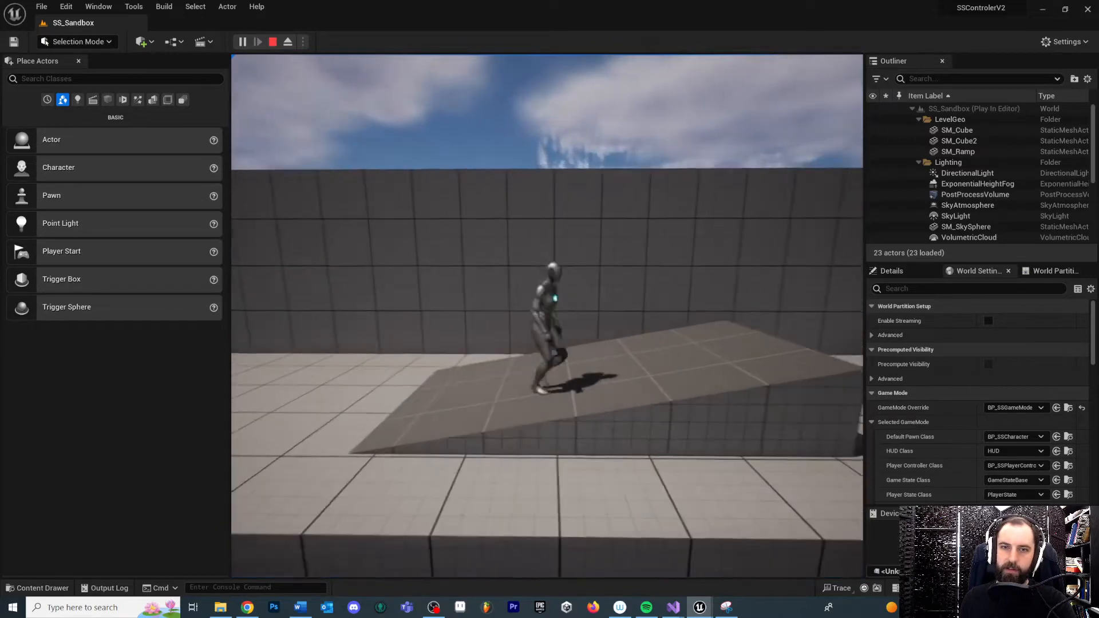
key("Escape")
key("s")
key("a")
- Open the BP_SSCharacter blueprint from the SSGame folder
right_click_drag(274, 455, 274, 455)
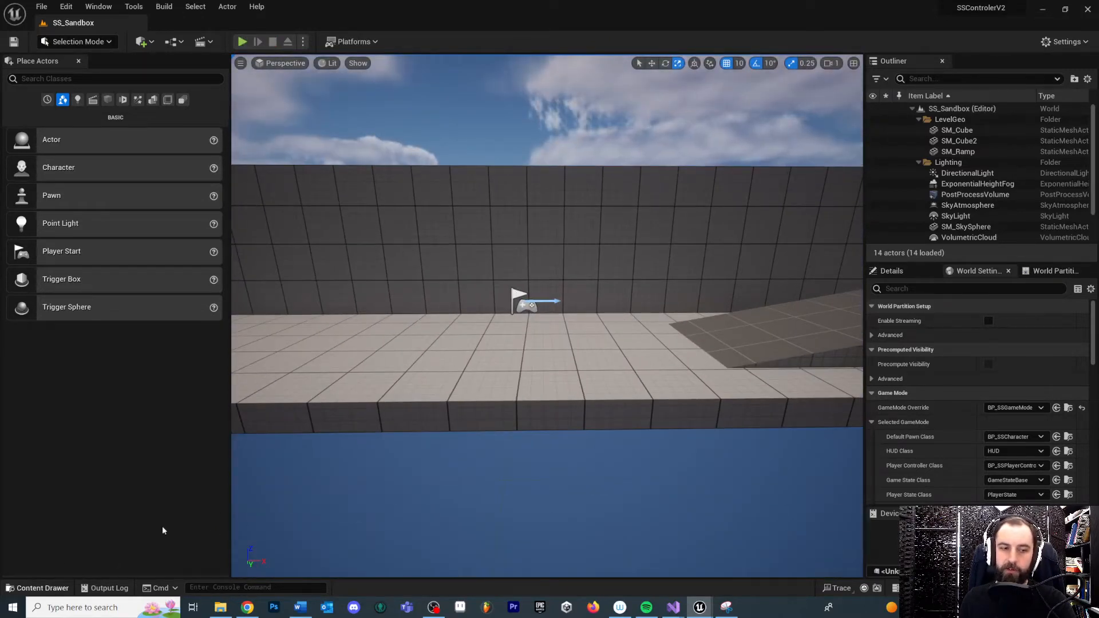
right_click_drag(445, 431, 445, 430)
key("ctrl+space")
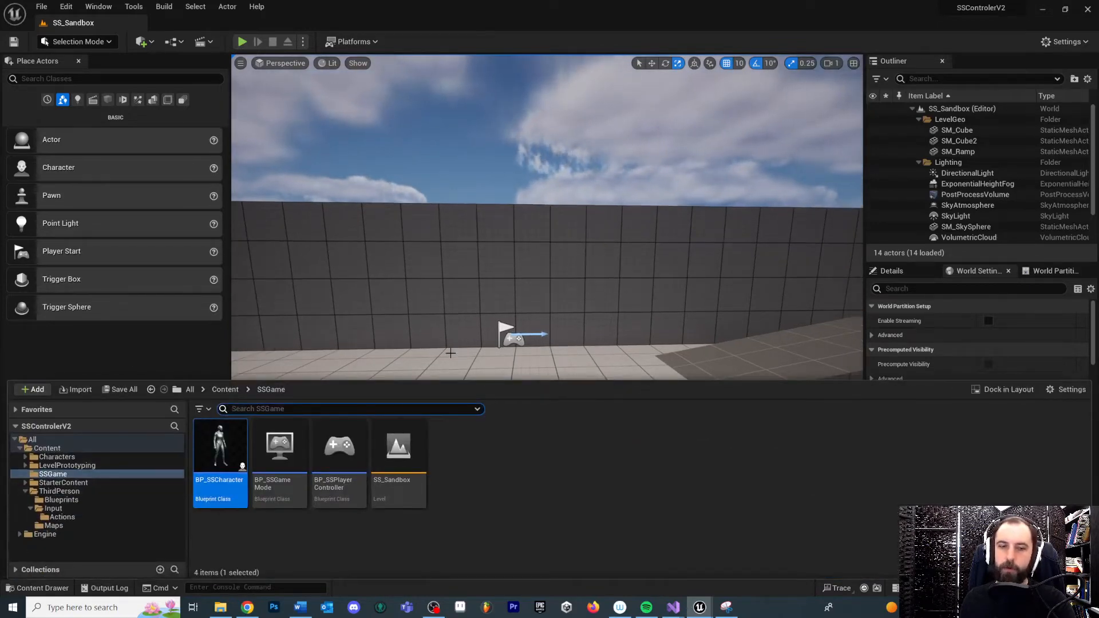
right_click_drag(525, 231, 525, 231)
key("ctrl+space")
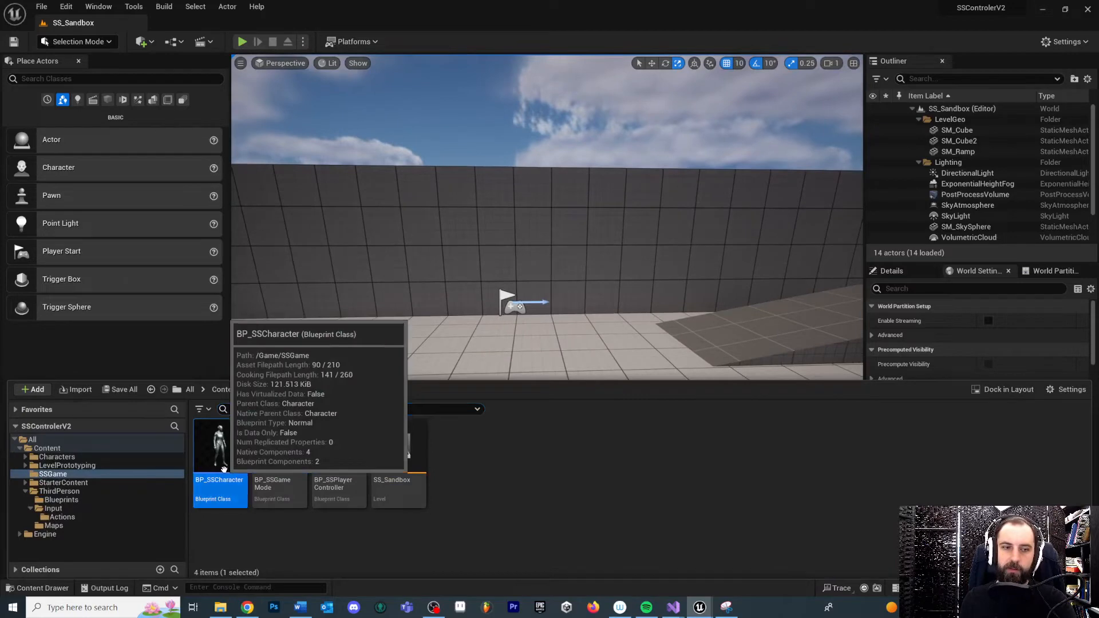
double_click(220, 446)
right_click_drag(689, 240, 577, 303)
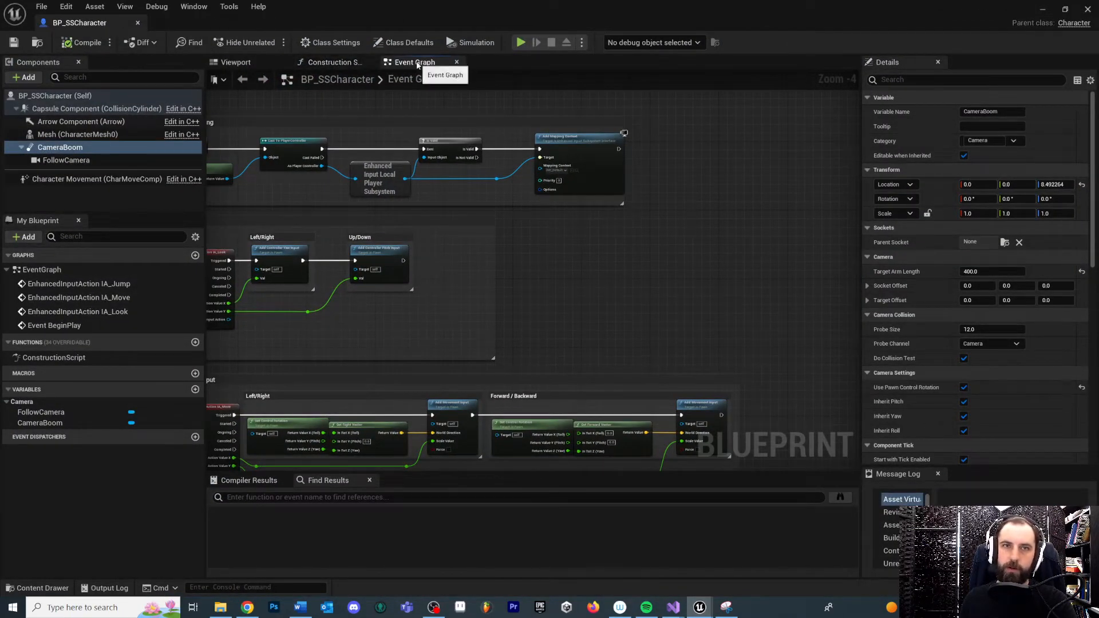
- Look through BP_SSCharacter's Construction Script, Viewport and Event Graph, and check the blueprint's location in the SSGame folder
left_click(347, 65)
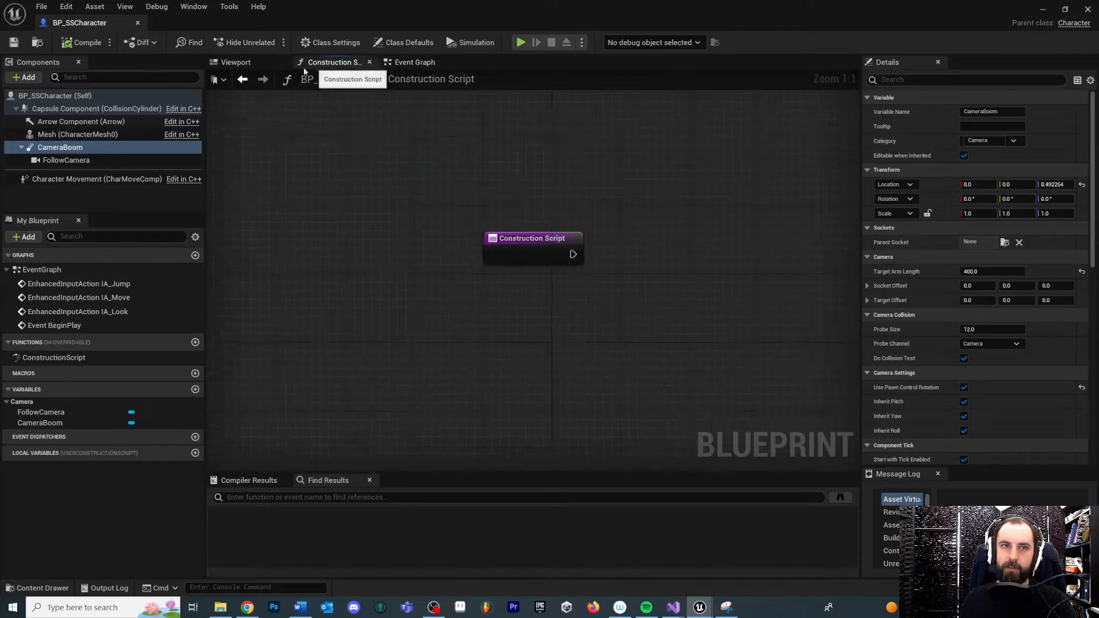
left_click(237, 64)
left_click(407, 64)
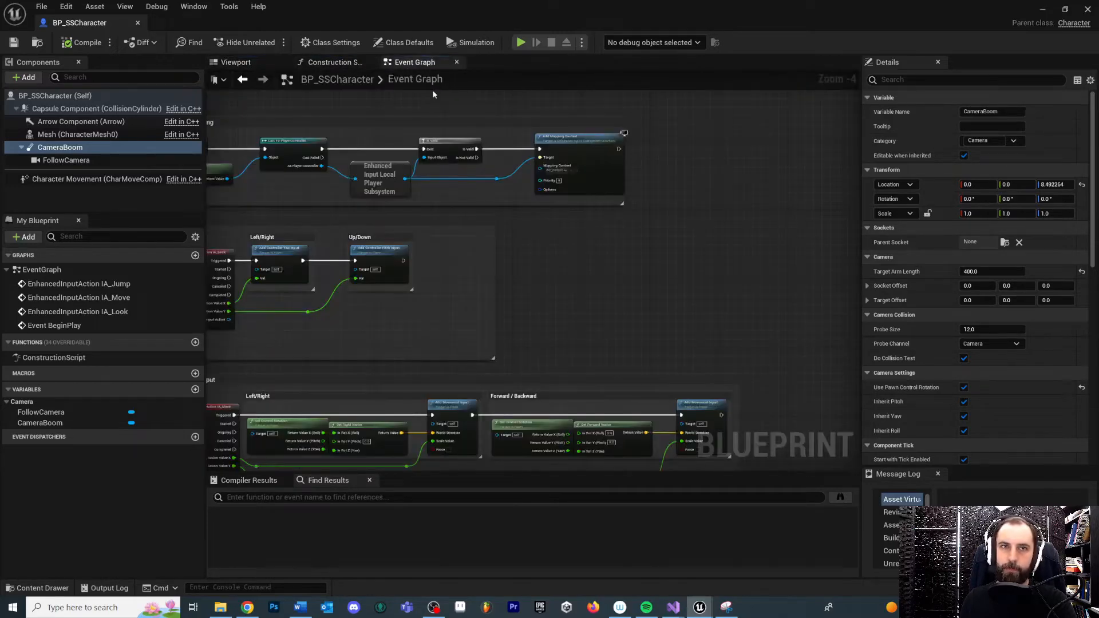
right_click_drag(509, 184, 677, 224)
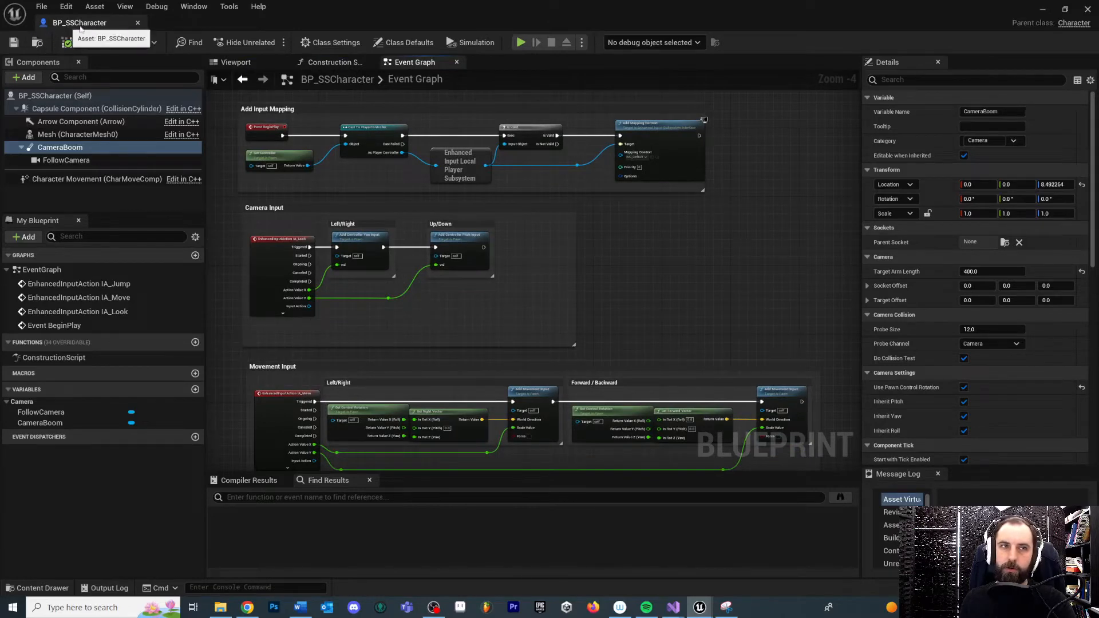
left_click_drag(658, 7, 728, 84)
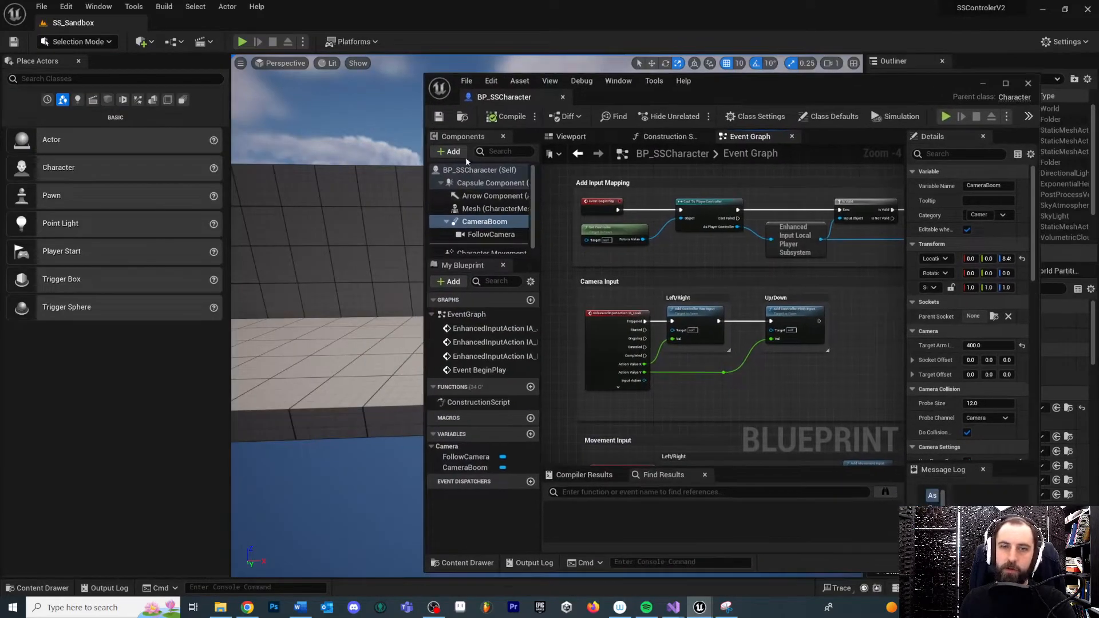
key("ctrl+space")
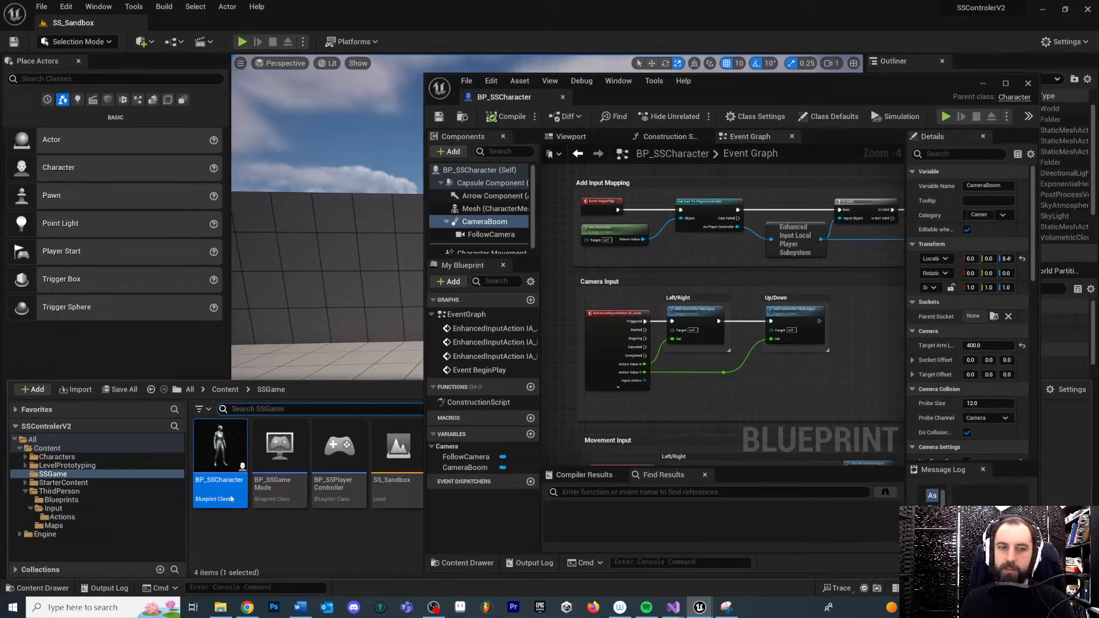
double_click(764, 81)
- Delete the whole Camera Input group from BP_SSCharacter's Event Graph, including the IA_Look event and its Left/Right and Up/Down nodes
right_click_drag(541, 270, 645, 239)
right_click_drag(764, 221, 695, 257)
scroll(665, 255, "down", 2)
scroll(647, 289, "up", 1)
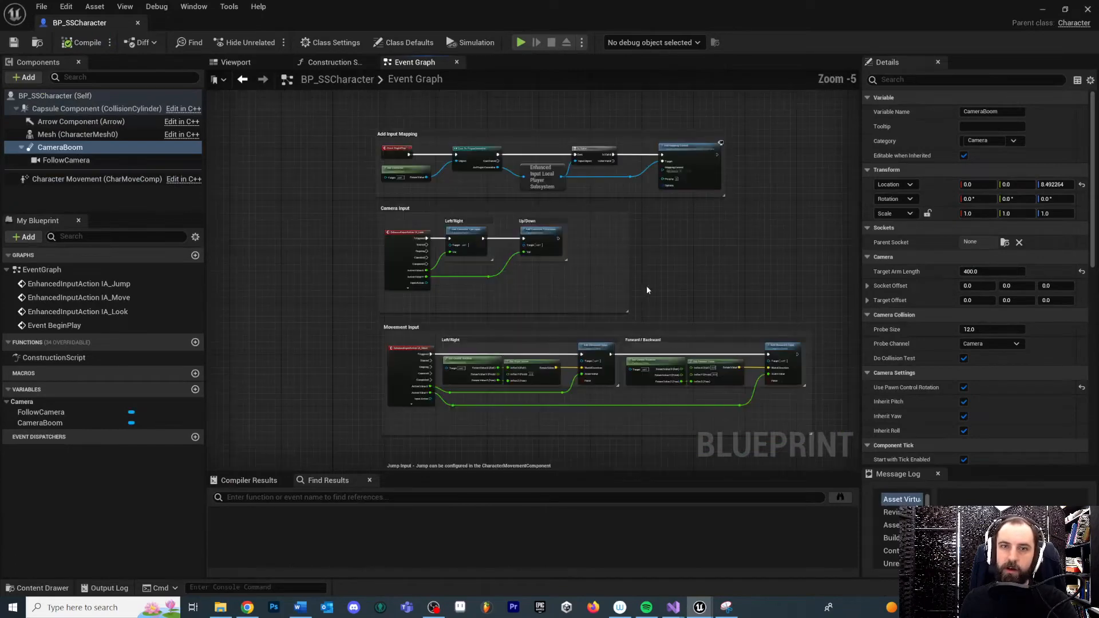
right_click_drag(422, 117, 390, 131)
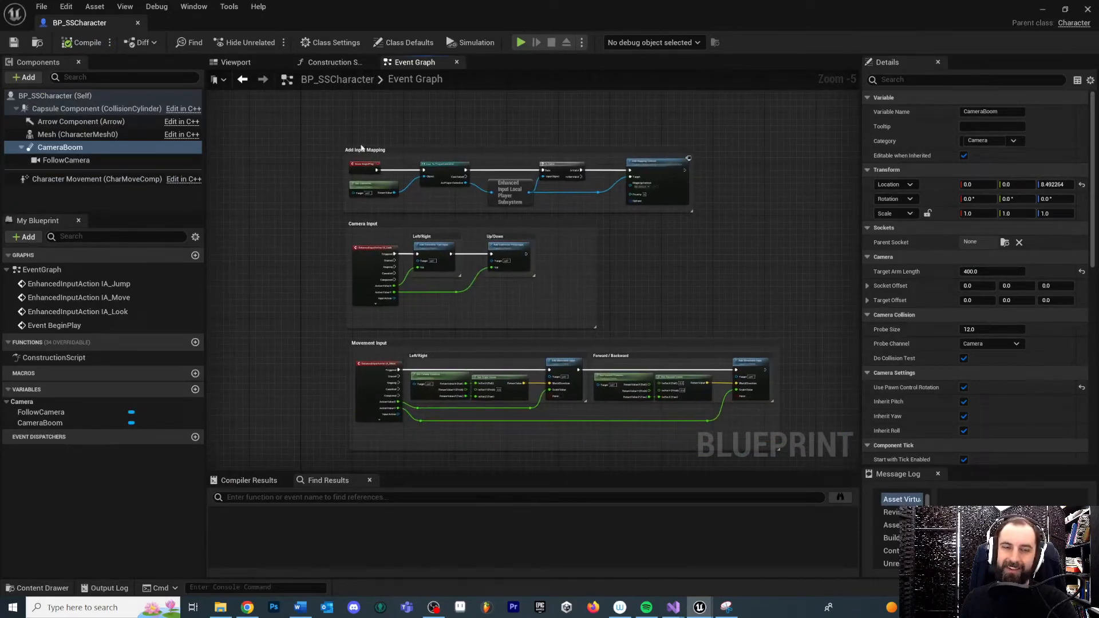
right_click_drag(559, 262, 590, 243)
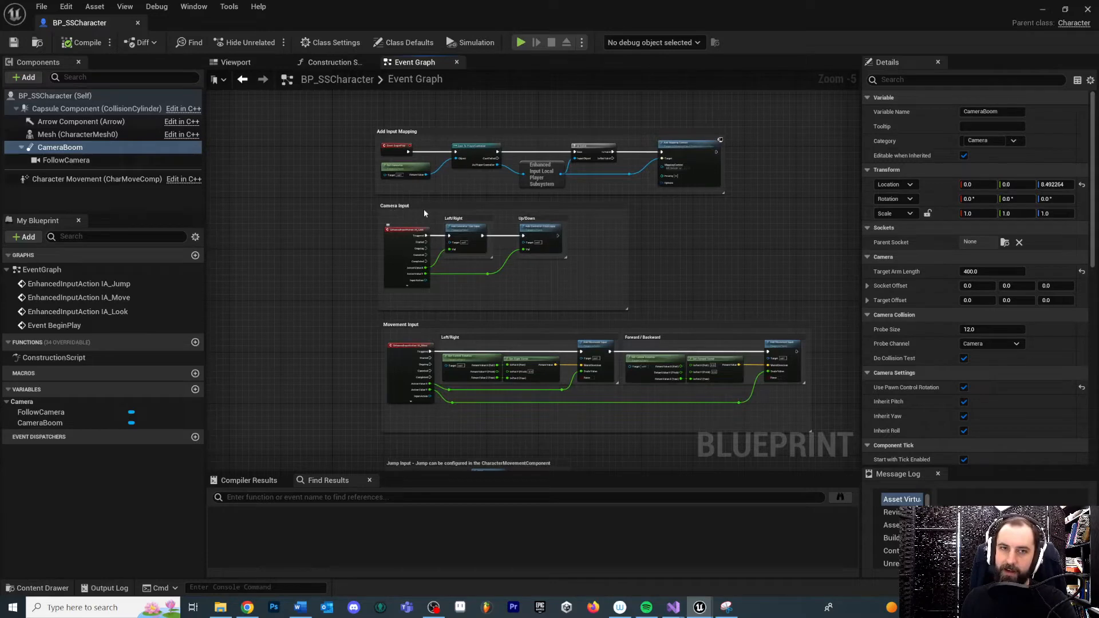
right_click_drag(406, 214, 398, 216)
left_click_drag(356, 199, 673, 318)
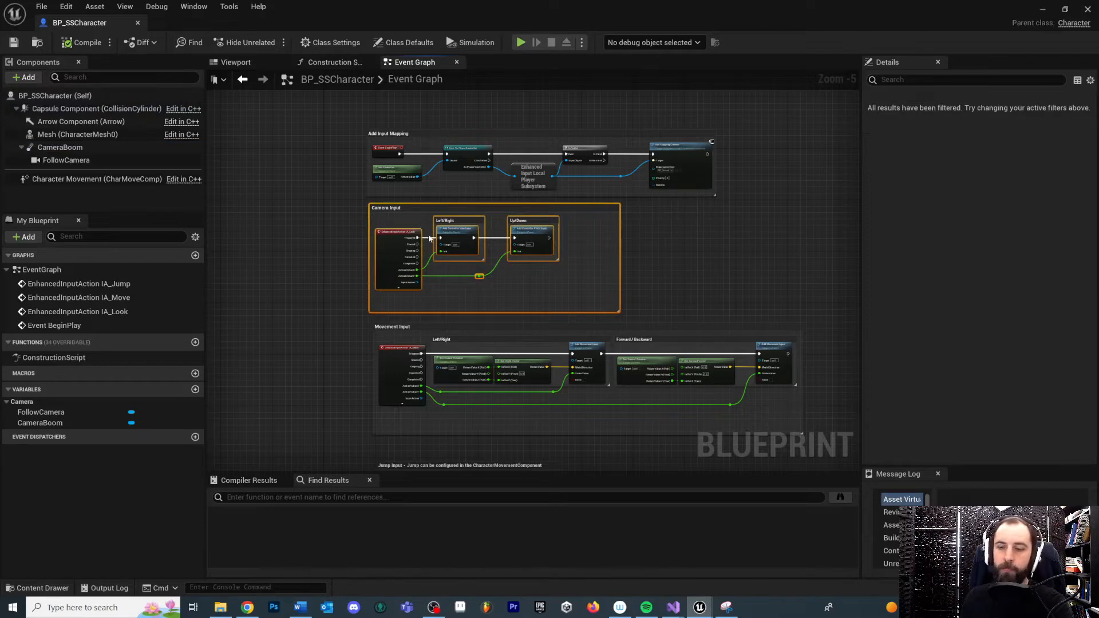
key("Delete")
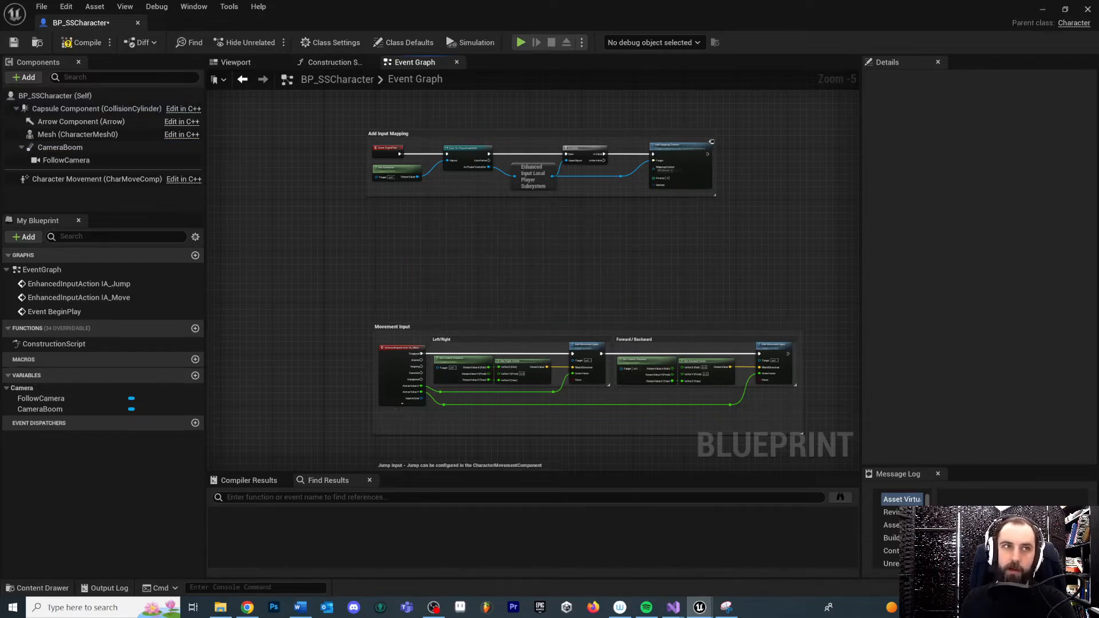
- Examine the remaining Add Input Mapping, Movement Input and Jump Input groups in BP_SSCharacter's Event Graph
right_click_drag(561, 224, 548, 270)
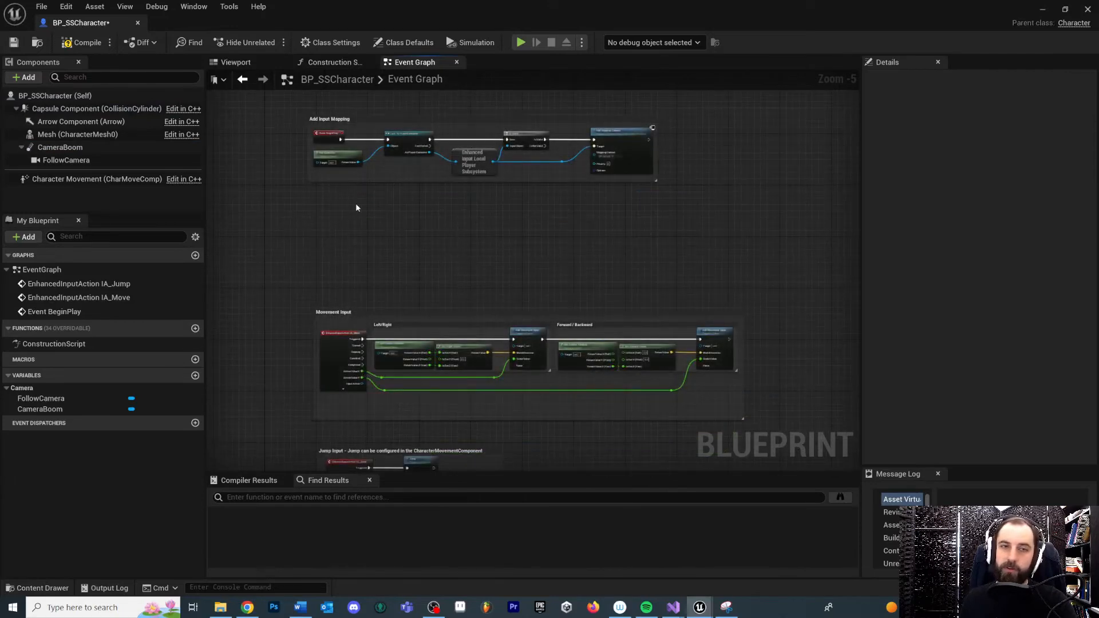
right_click_drag(356, 205, 411, 259)
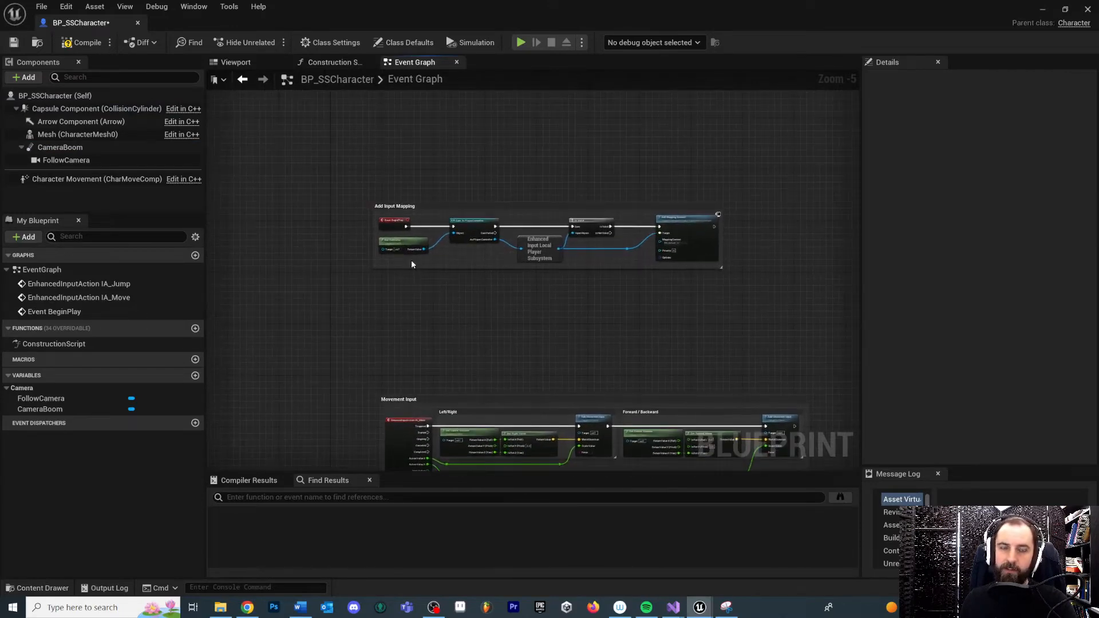
scroll(411, 260, "up", 3)
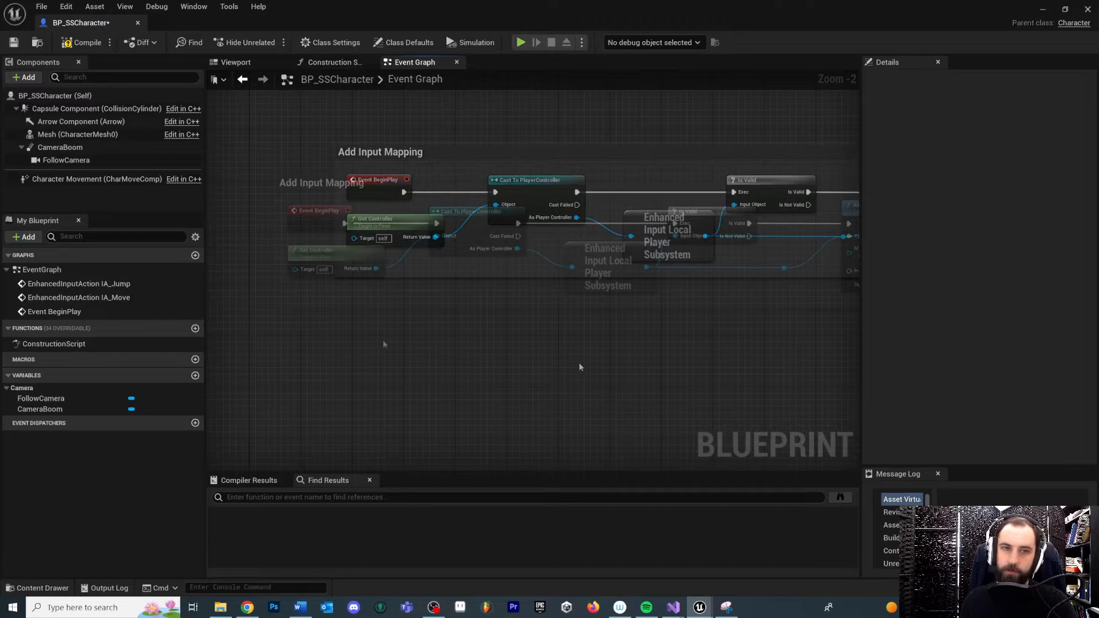
right_click_drag(382, 344, 395, 304)
scroll(648, 328, "down", 1)
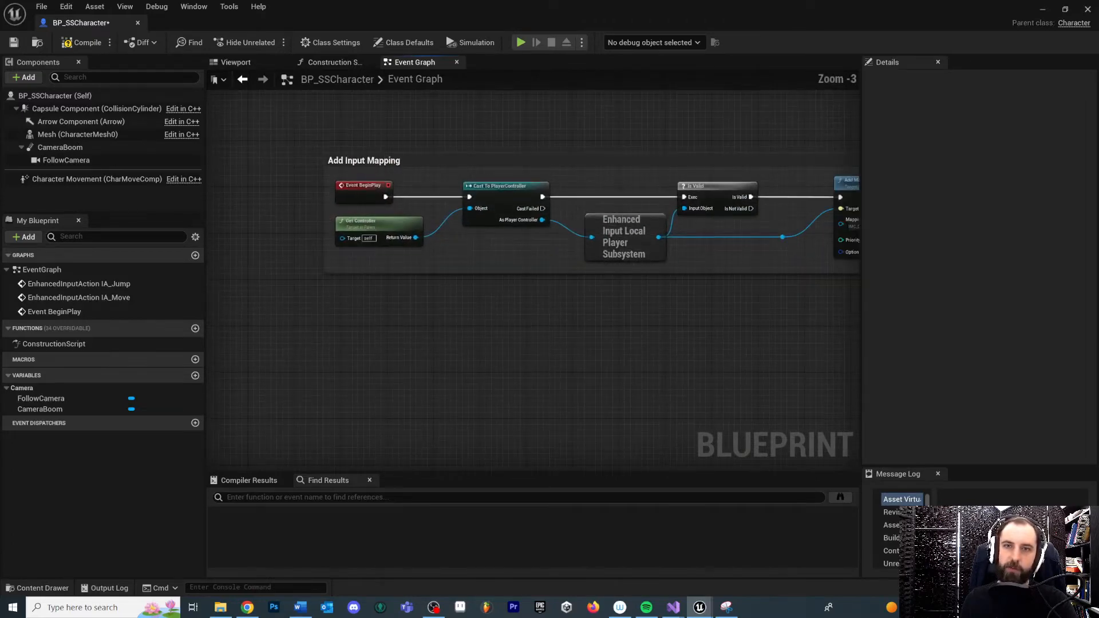
right_click_drag(725, 342, 584, 334)
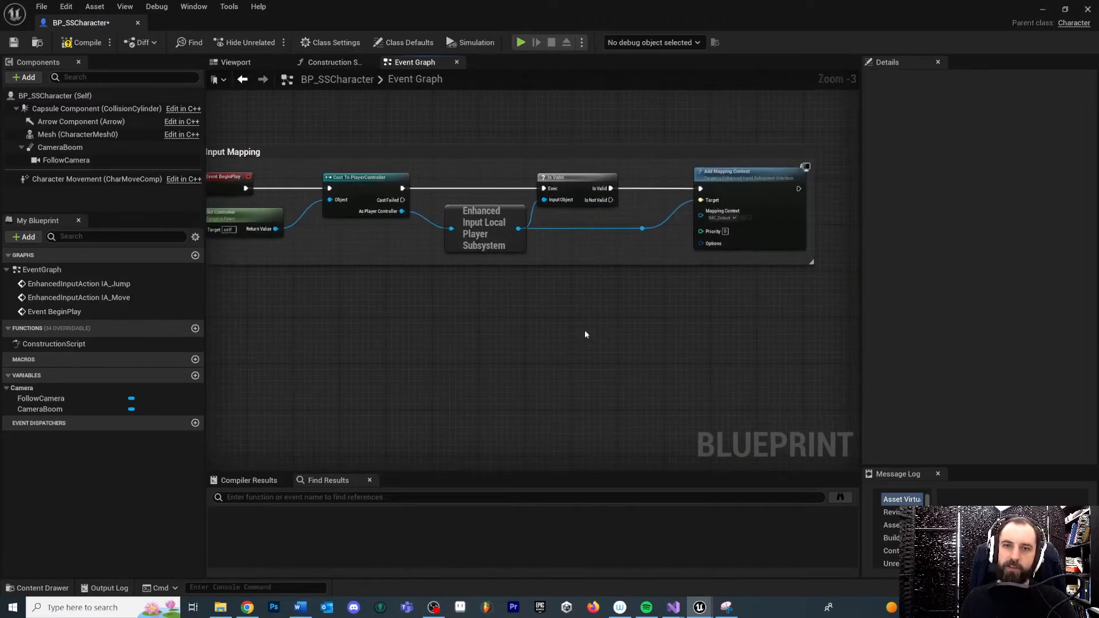
scroll(584, 333, "down", 1)
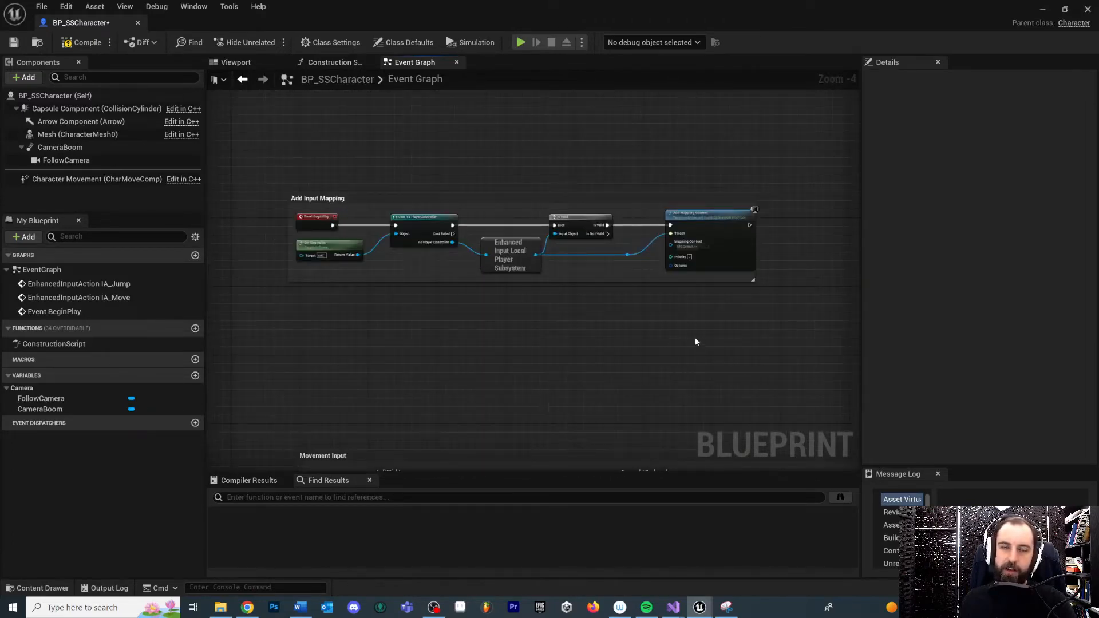
right_click_drag(538, 361, 571, 166)
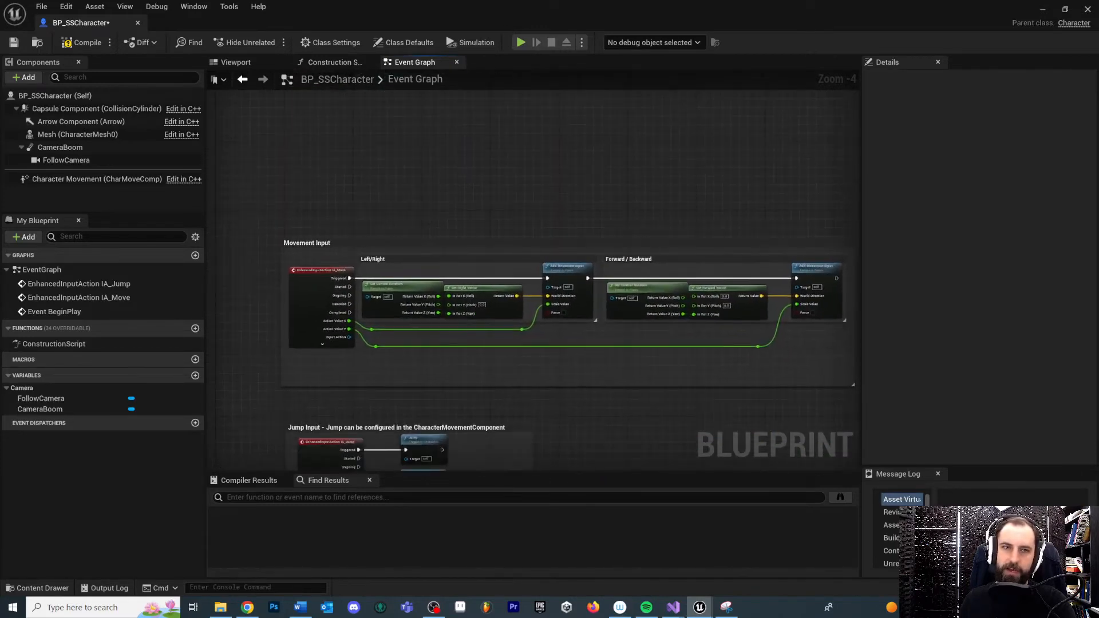
scroll(350, 230, "down", 1)
right_click_drag(350, 231, 370, 168)
right_click_drag(576, 351, 573, 325)
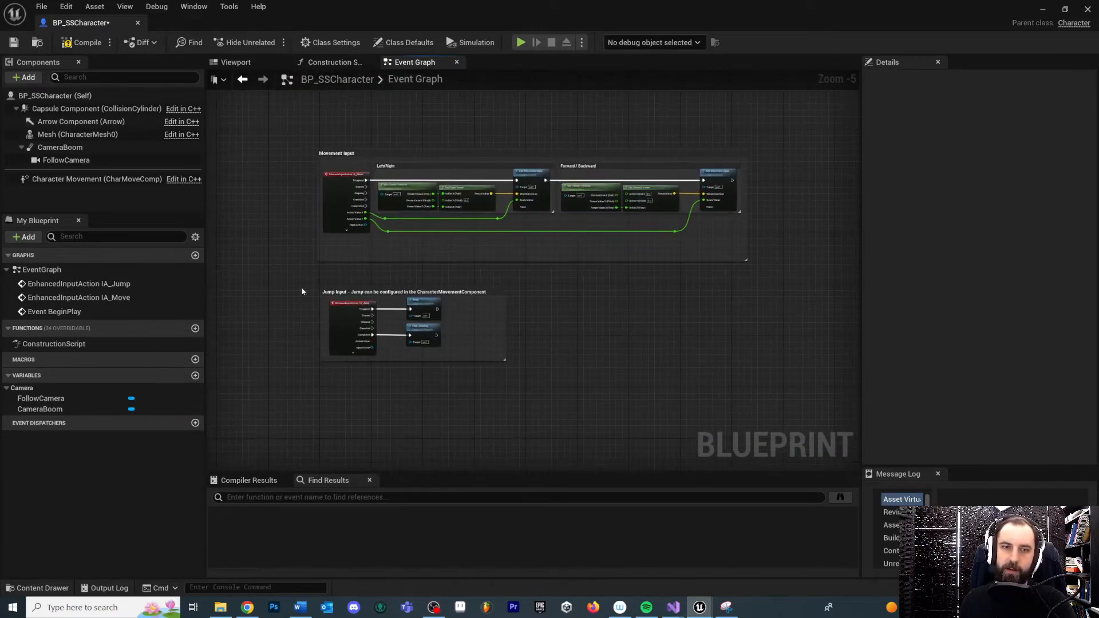
- Compile and save BP_SSCharacter with its camera input nodes removed from the Event Graph
right_click_drag(648, 343, 634, 434)
right_click_drag(387, 165, 402, 207)
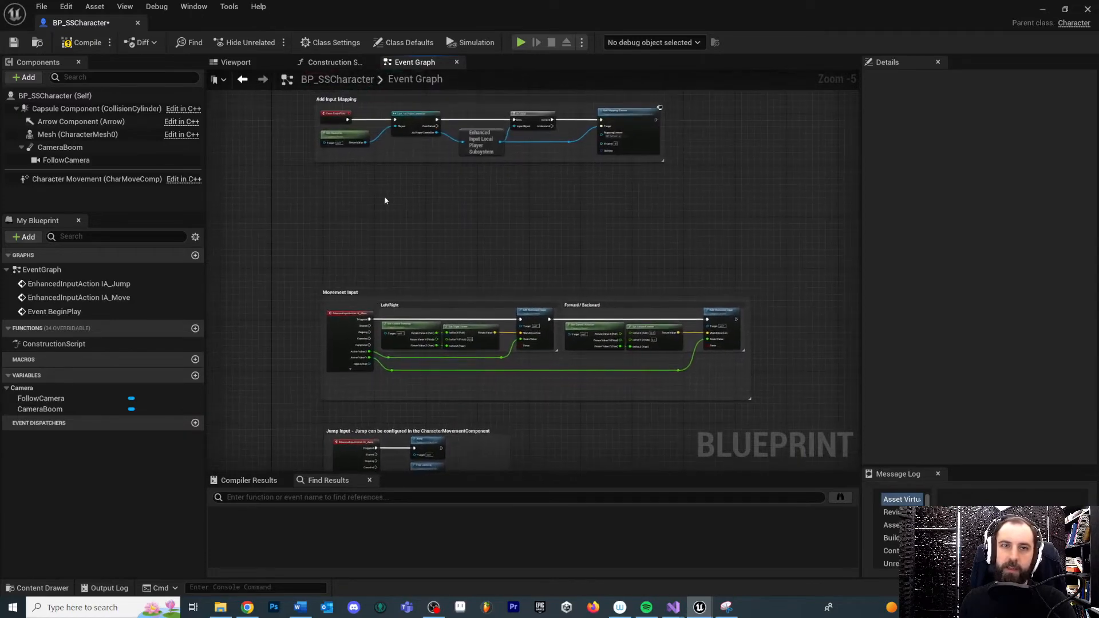
left_click_drag(322, 187, 716, 279)
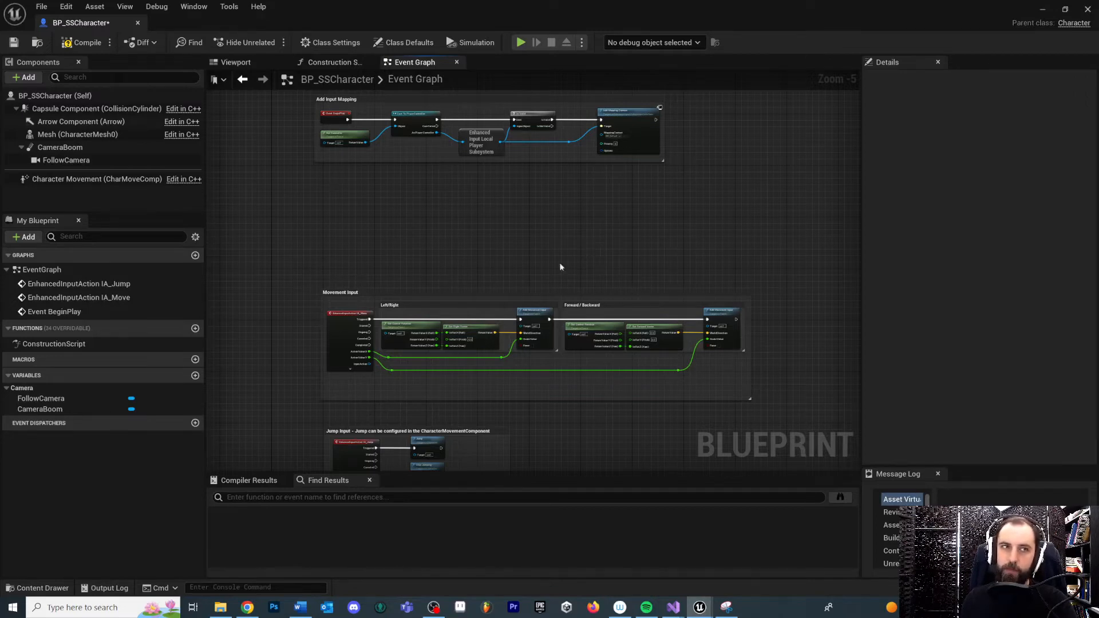
left_click(85, 42)
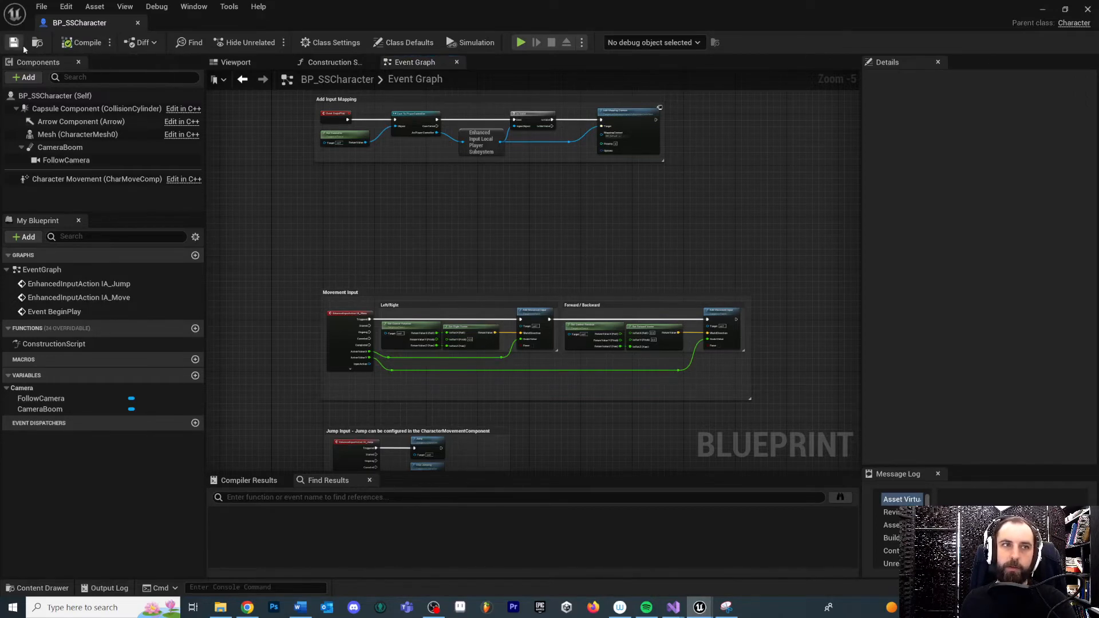
- Play-test the SS_Sandbox level by running the character in all directions to check the camera without look input, and end the session
left_click(1042, 10)
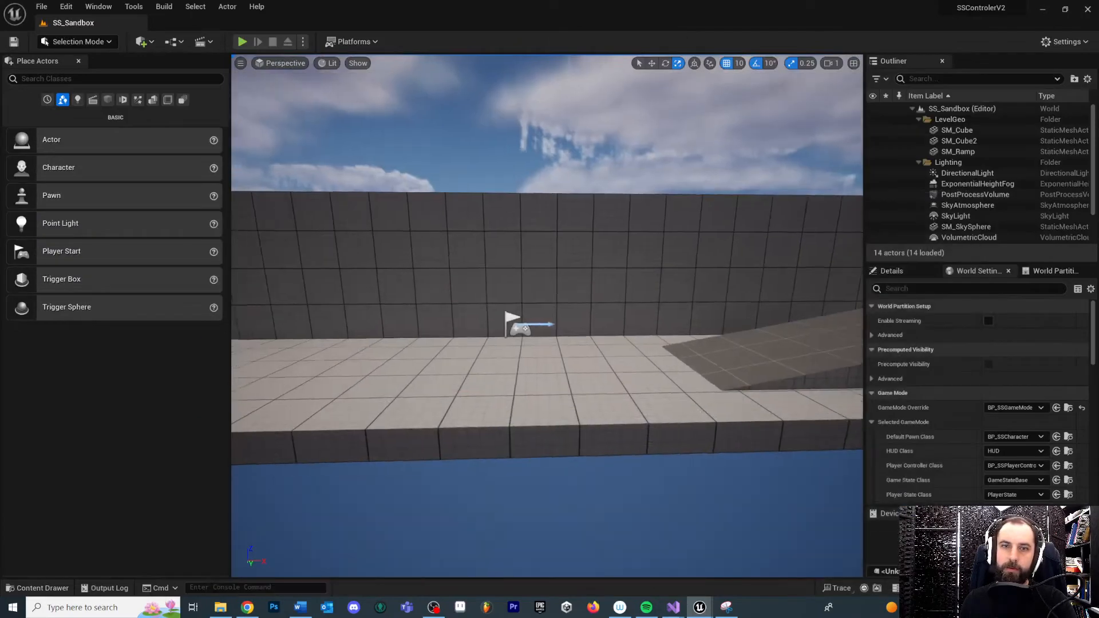
left_click(242, 42)
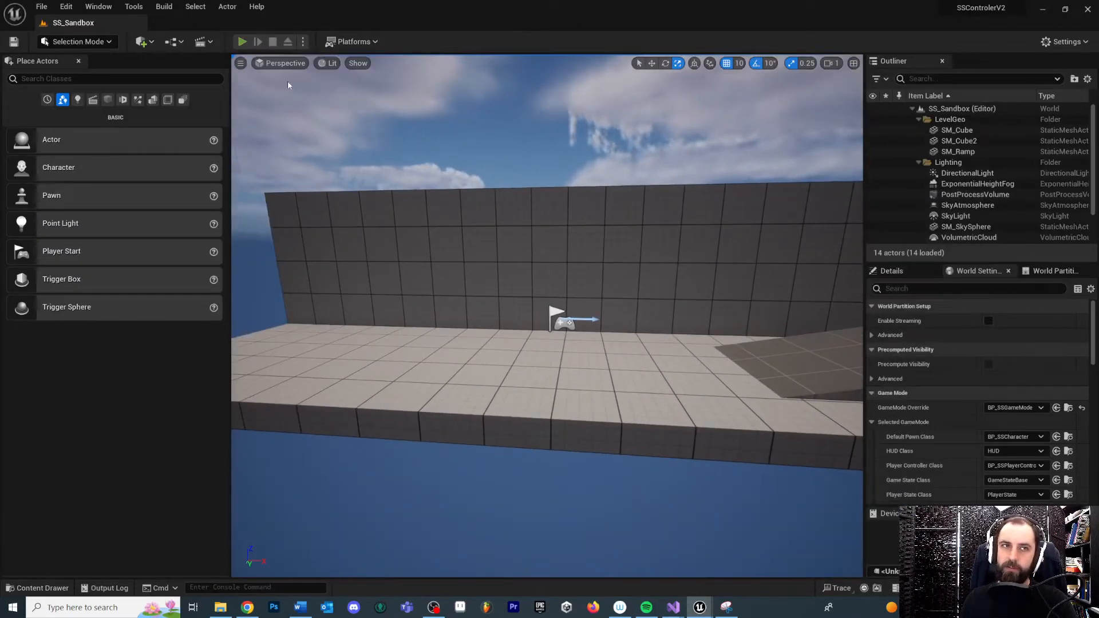
key("w")
key("d")
key("s")
key("a")
key("s")
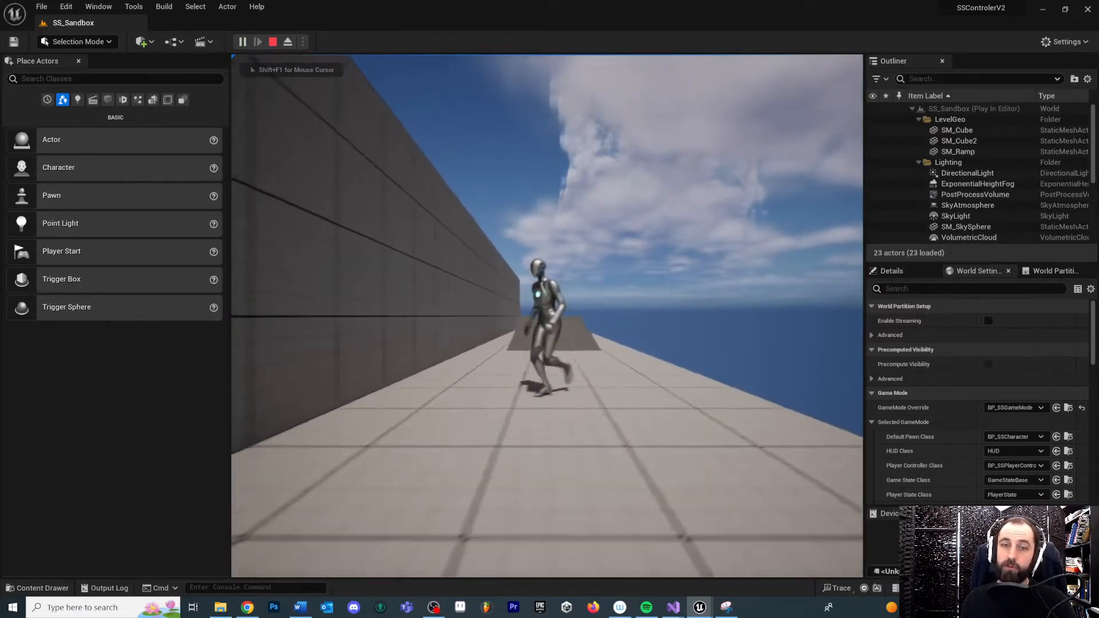
key("d")
key("w")
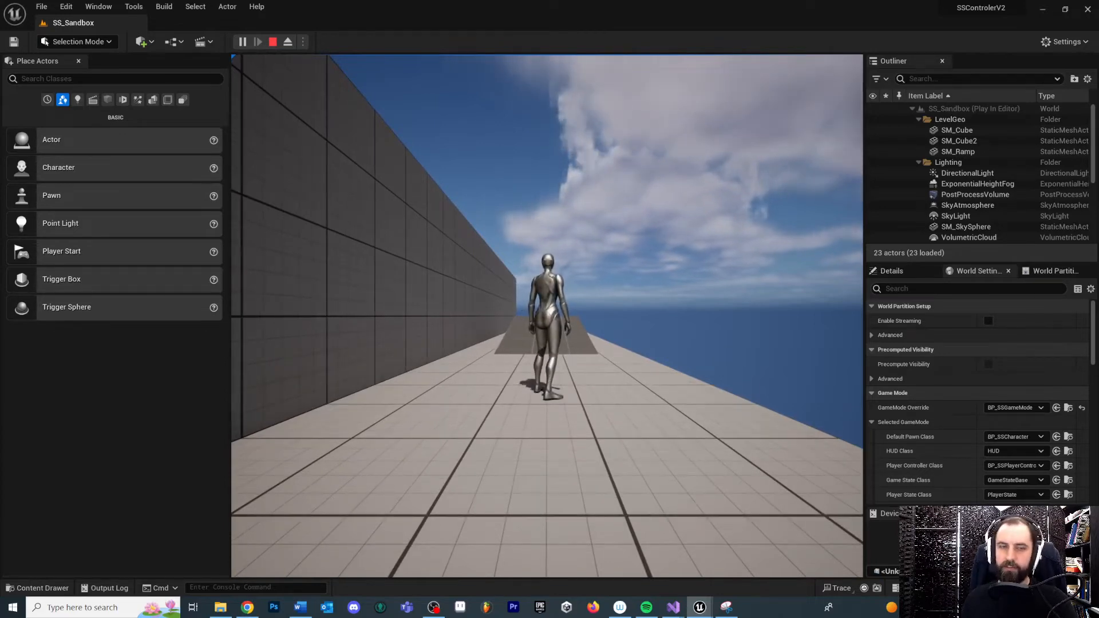
key("Escape")
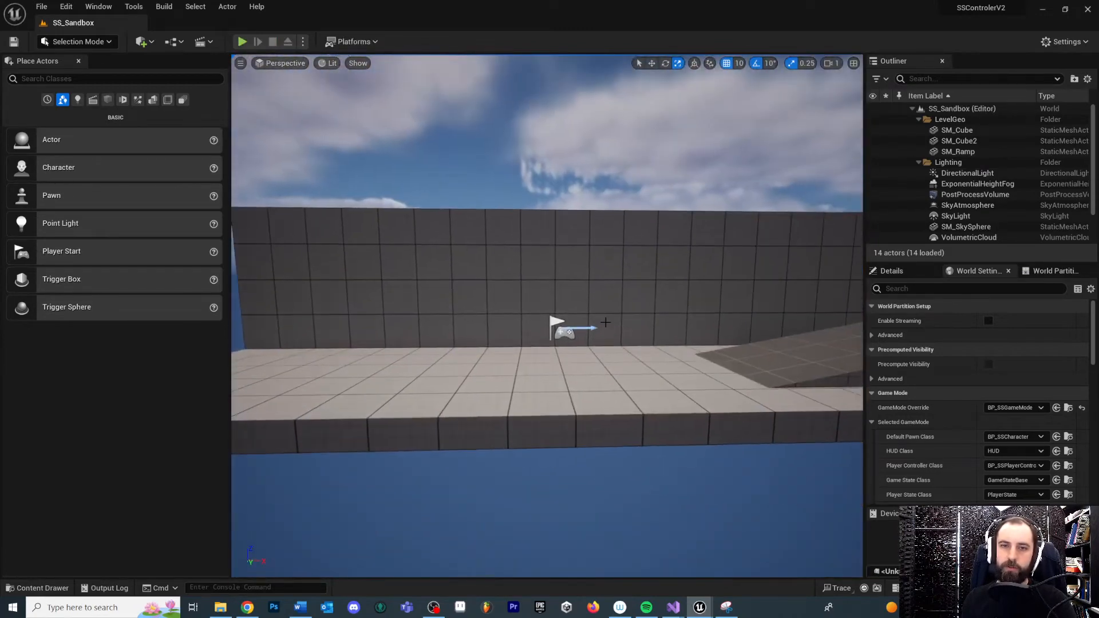
- Open BP_SSCharacter from the SSGame folder and show the character and its camera in the blueprint's Viewport
key("ctrl+space")
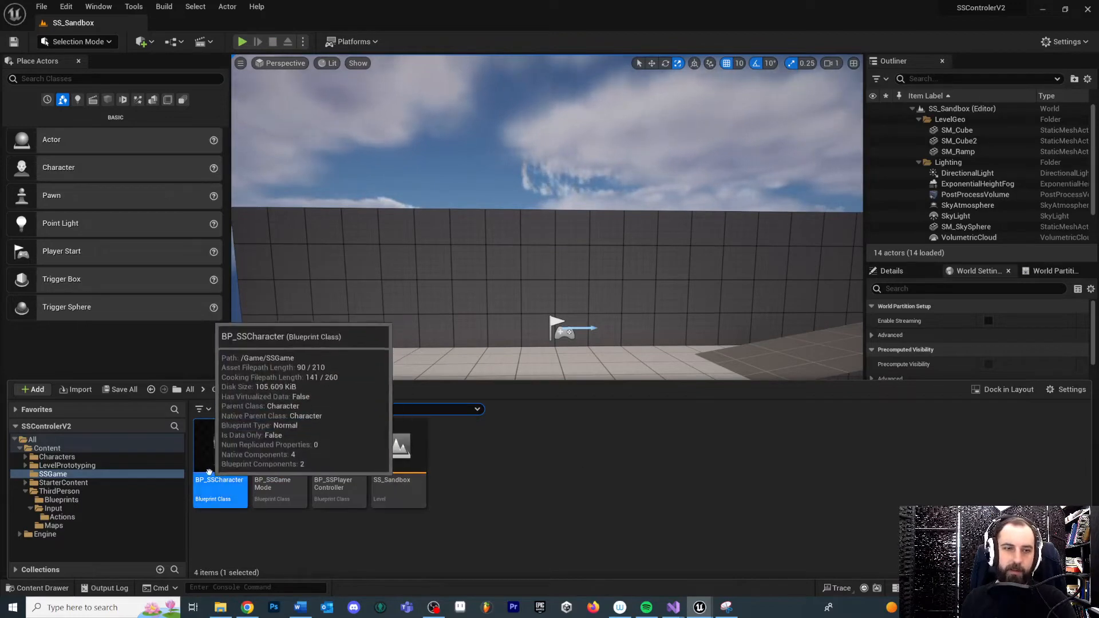
double_click(245, 453)
right_click_drag(527, 221, 577, 247)
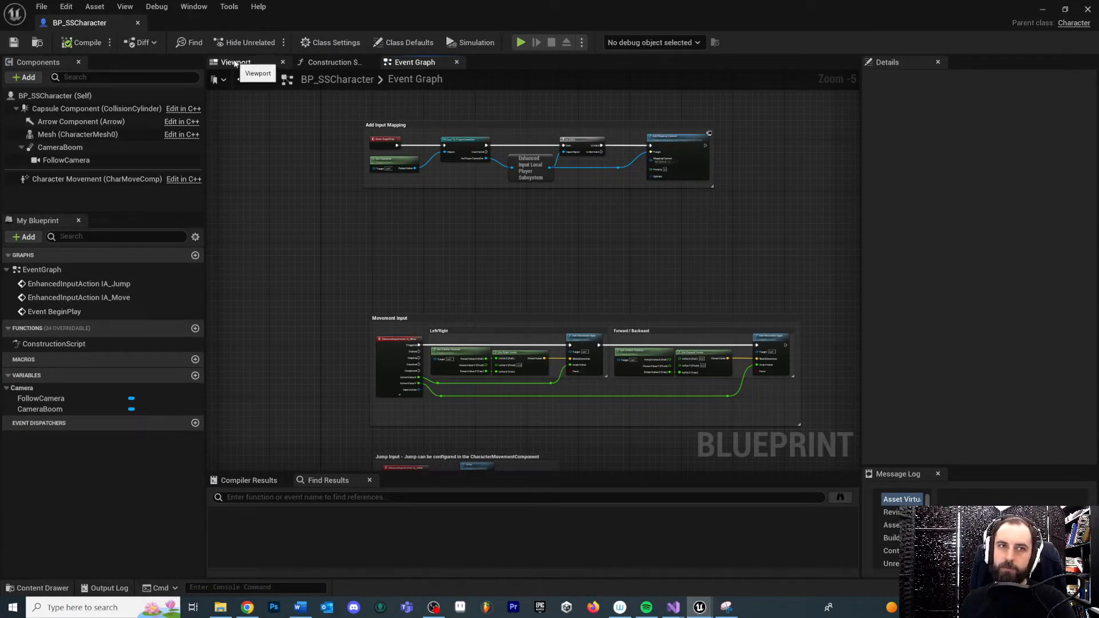
left_click(241, 64)
right_click_drag(572, 265, 518, 266)
key("w")
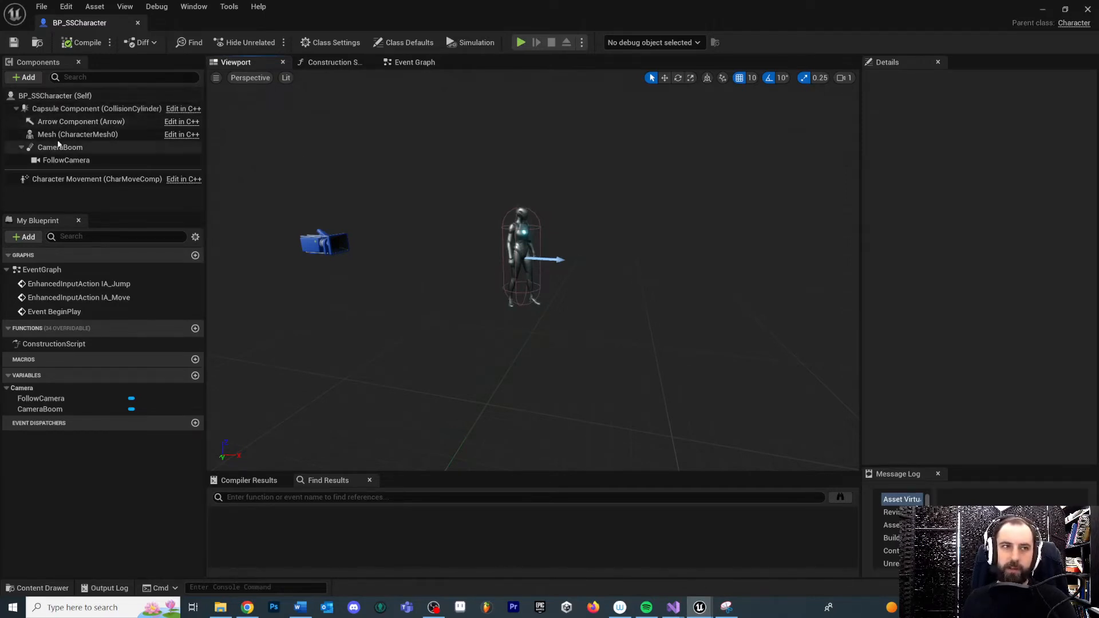
- Go through BP_SSCharacter's root, capsule, arrow and mesh components and select the CameraBoom
left_click(73, 96)
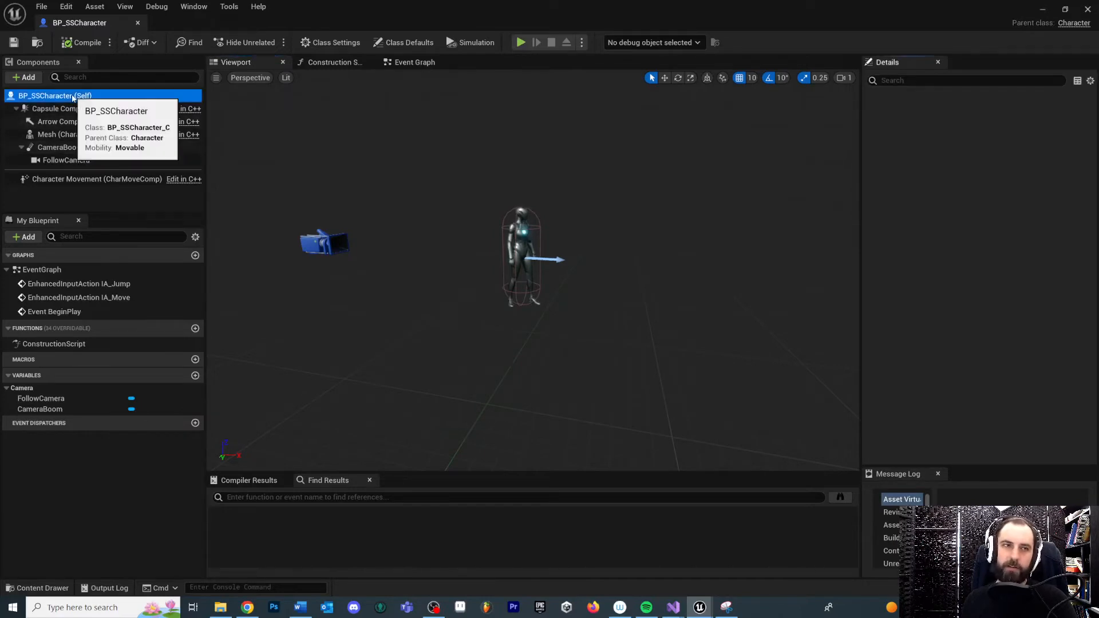
left_click(63, 110)
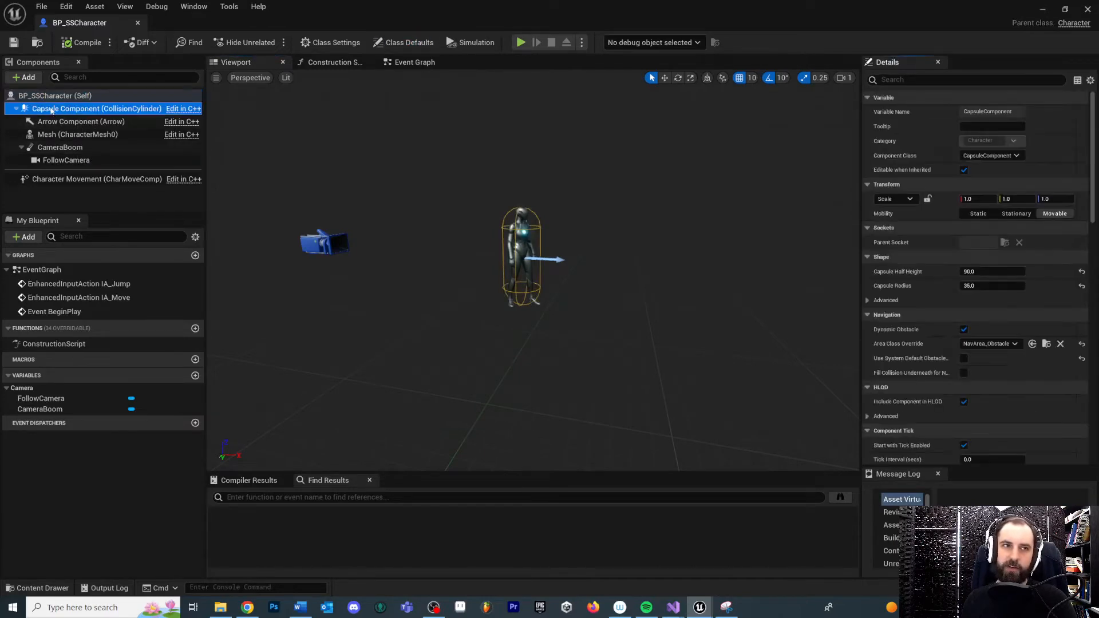
left_click(80, 121)
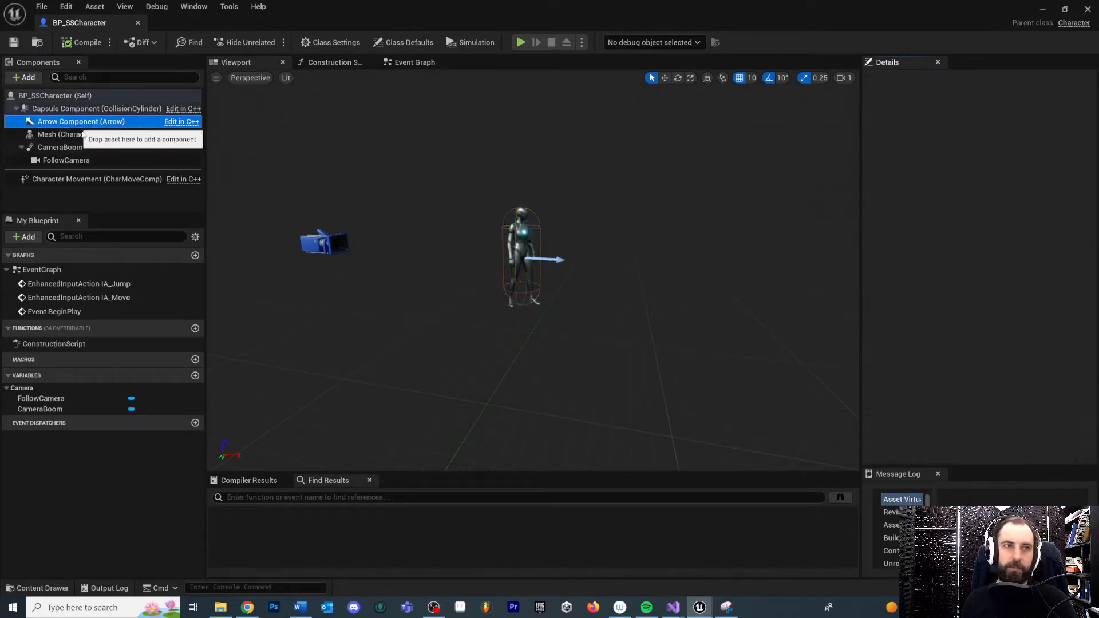
left_click(55, 135)
left_click(57, 147)
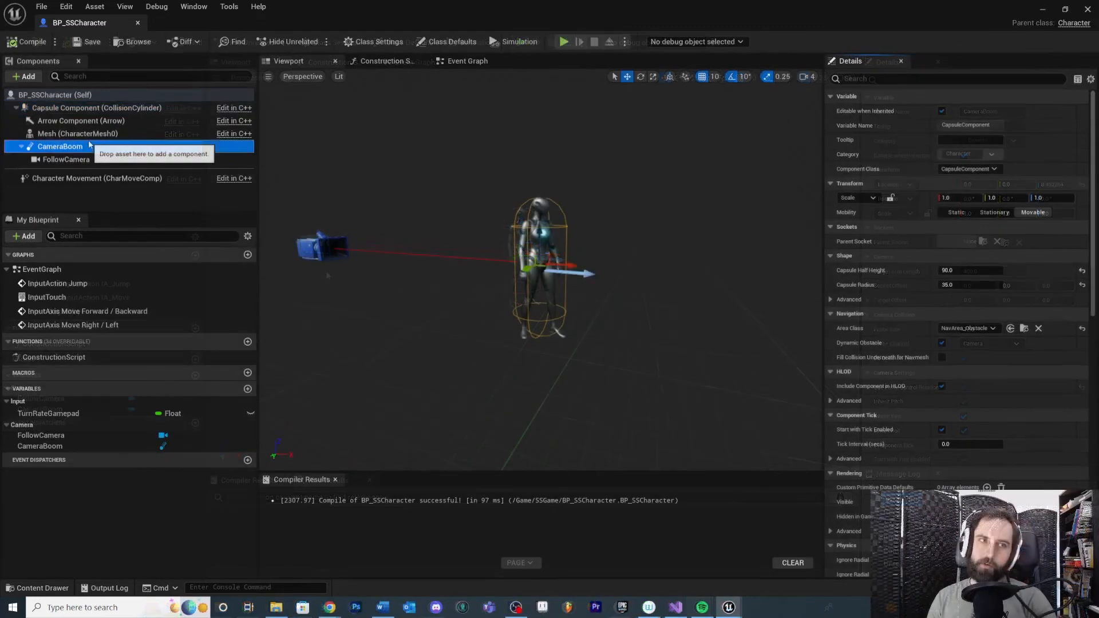
- Try rotating the CameraBoom around the character about the vertical axis, and undo the rotation
right_click_drag(407, 231, 438, 186)
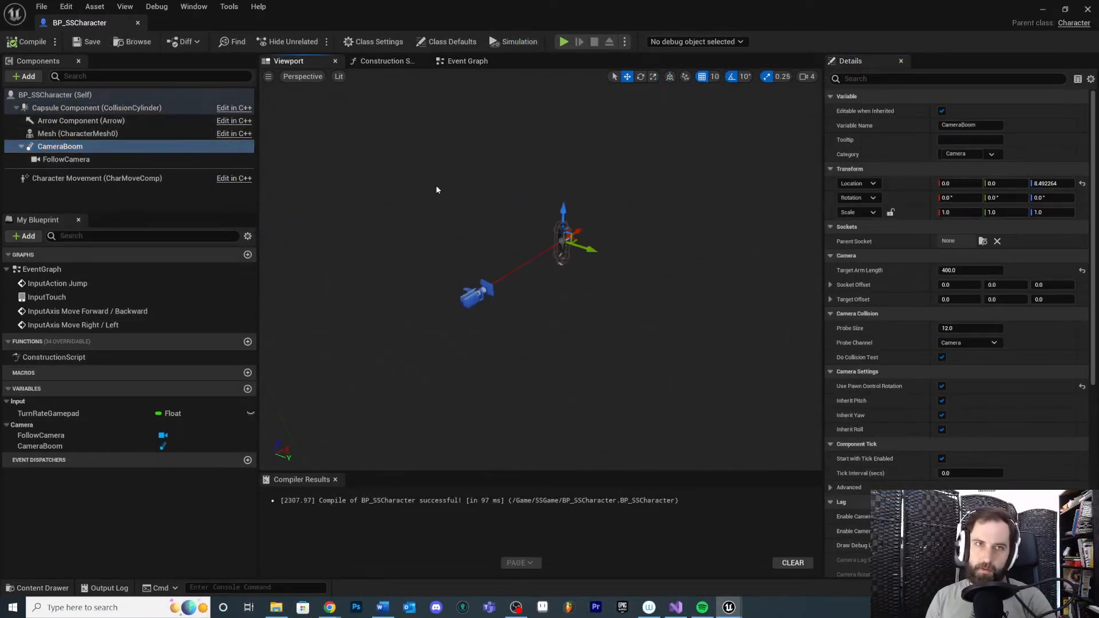
middle_click_drag(555, 303, 585, 359)
right_click_drag(599, 382, 574, 388)
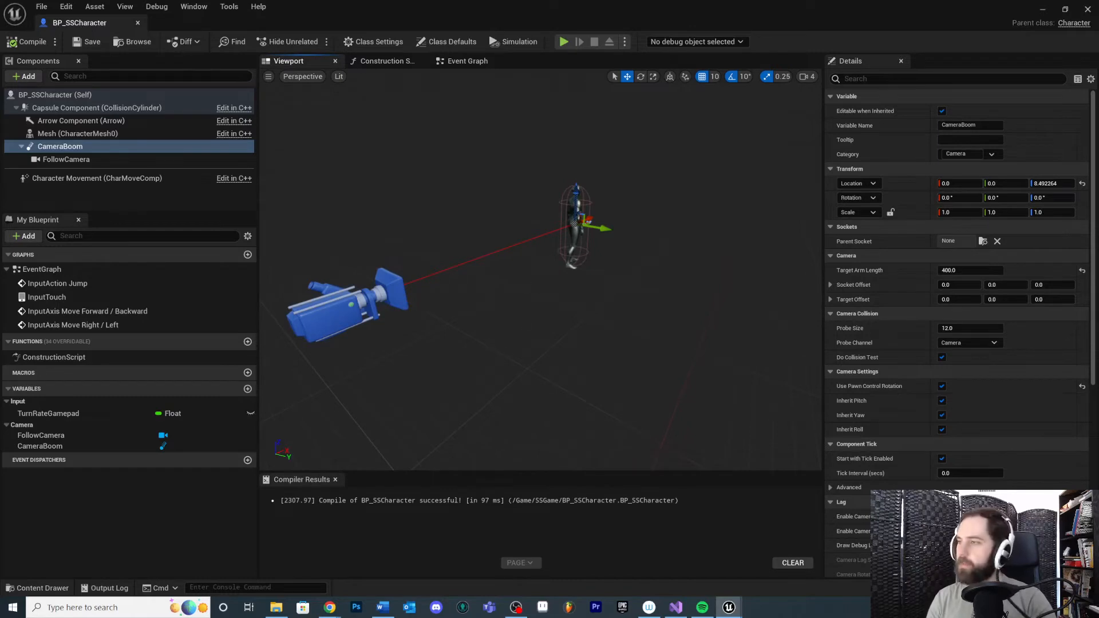
right_click_drag(707, 291, 658, 286)
key("e")
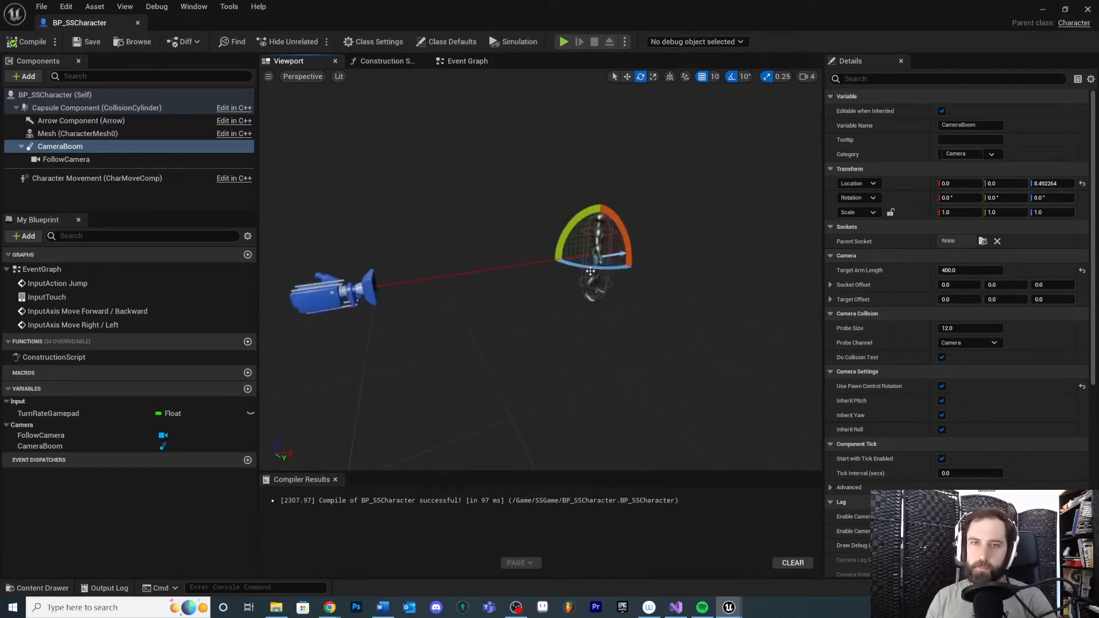
left_click_drag(592, 266, 592, 266)
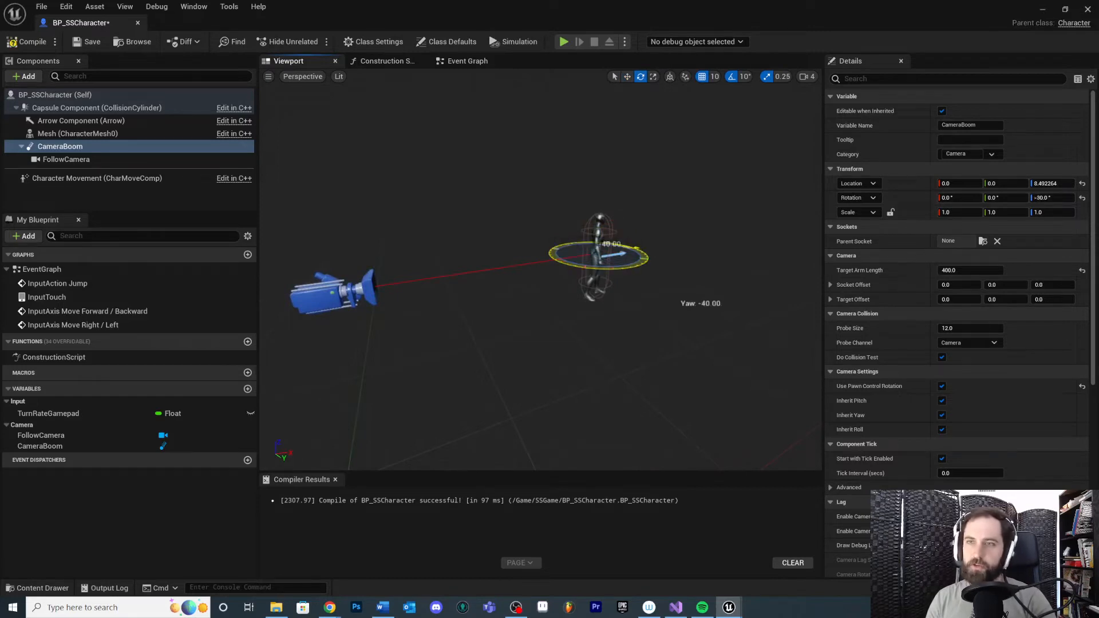
key("ctrl+z")
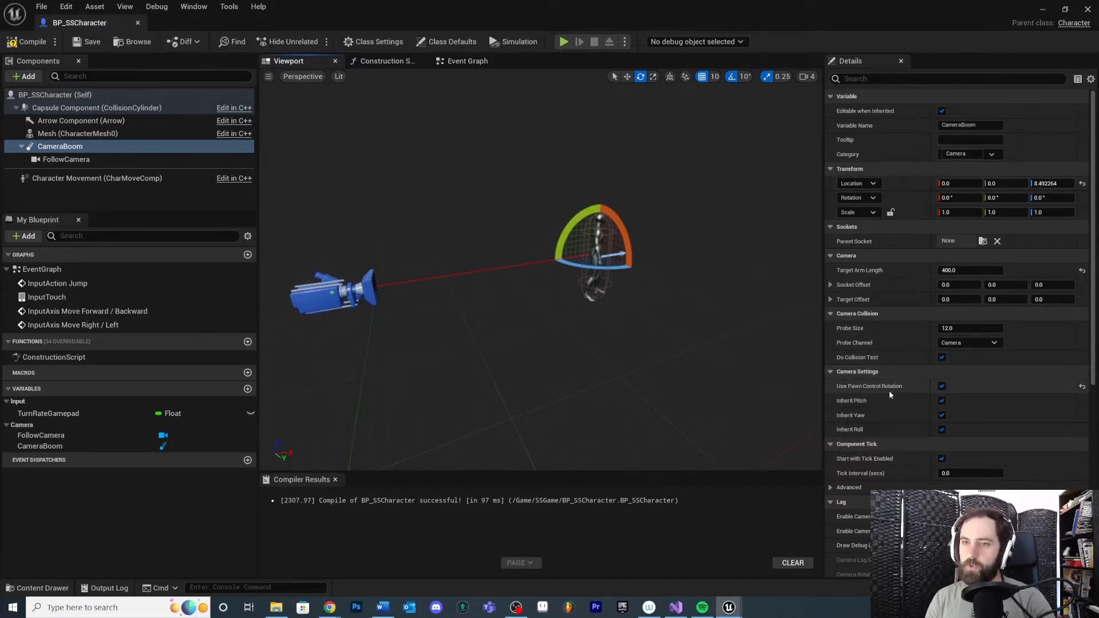
- Disable Use Pawn Control Rotation, Inherit Pitch, Inherit Yaw and Inherit Roll on the CameraBoom
left_click(941, 386)
left_click(941, 400)
left_click(941, 415)
left_click(942, 430)
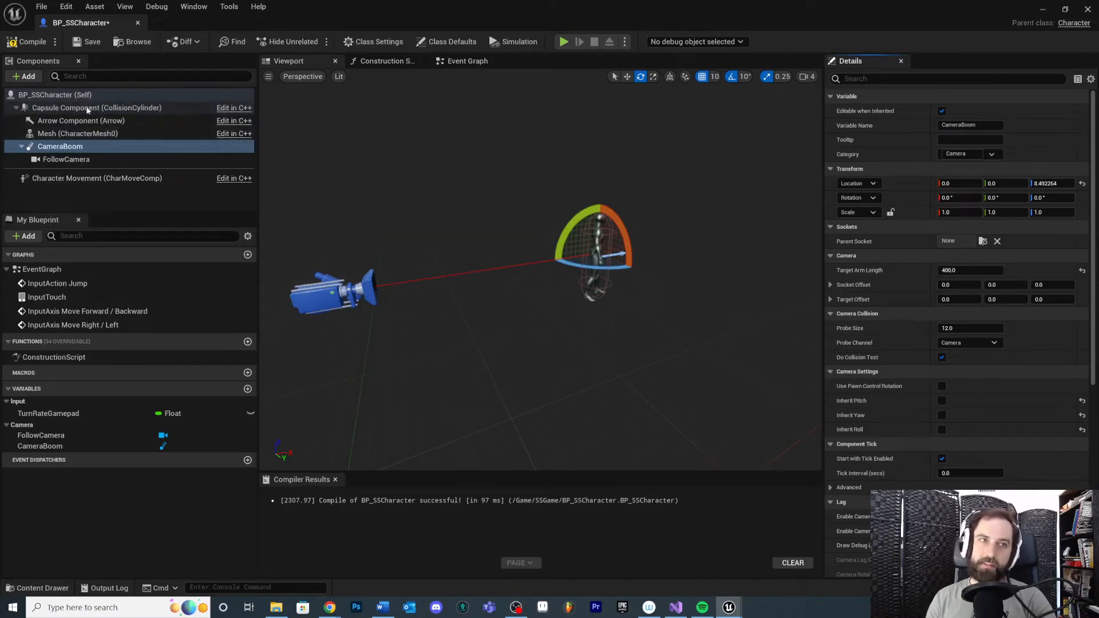
- Set the CameraBoom's Z rotation to -90° so the camera views the character from the side
left_click(16, 108)
left_click(16, 108)
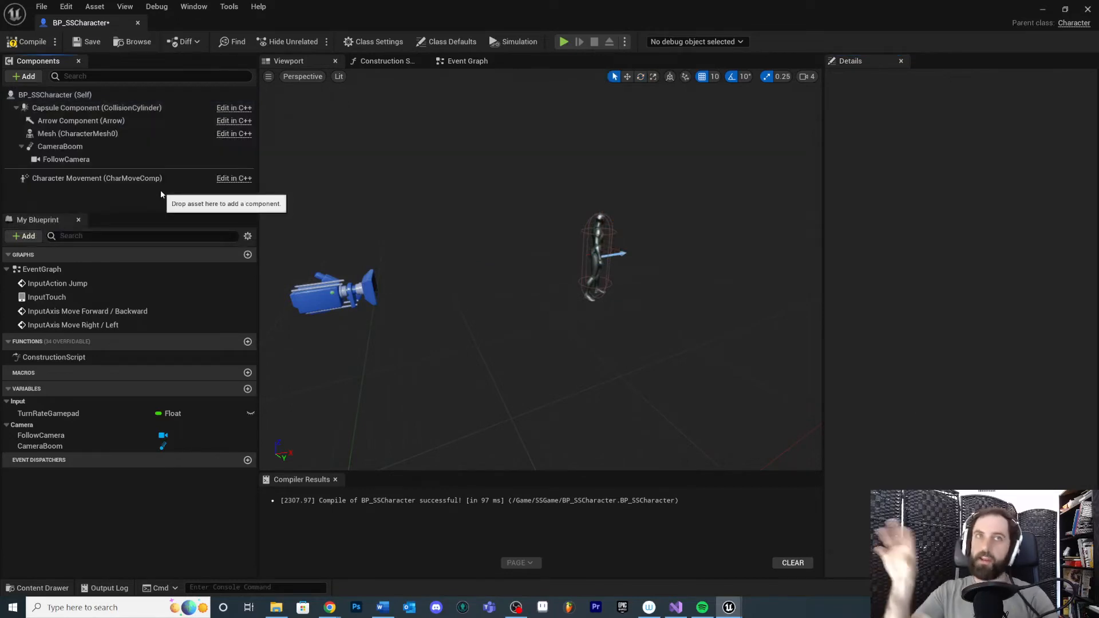
left_click(86, 147)
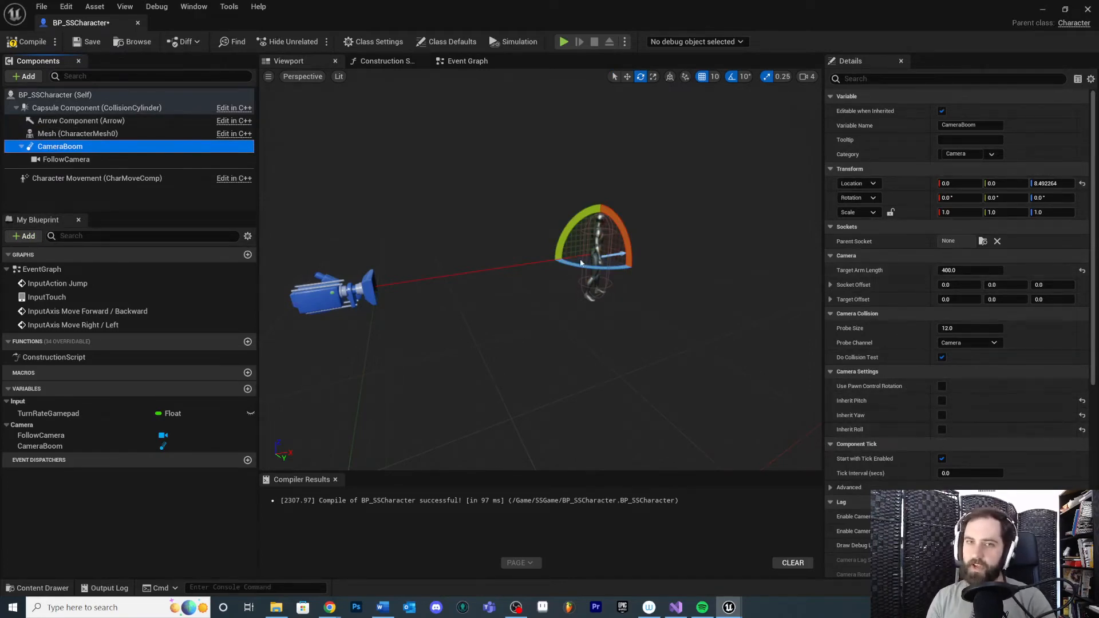
left_click_drag(580, 266, 666, 308)
left_click(1051, 198)
type("-90")
key("Return")
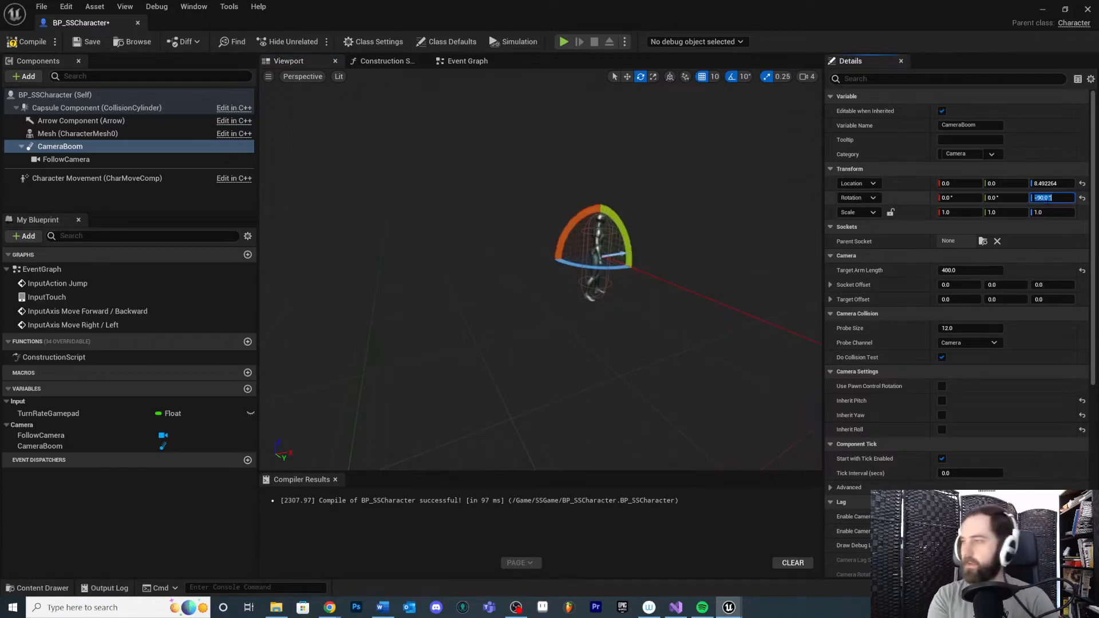
- Check the side camera's placement around the character, and compile and save BP_SSCharacter
right_click_drag(641, 285, 673, 313)
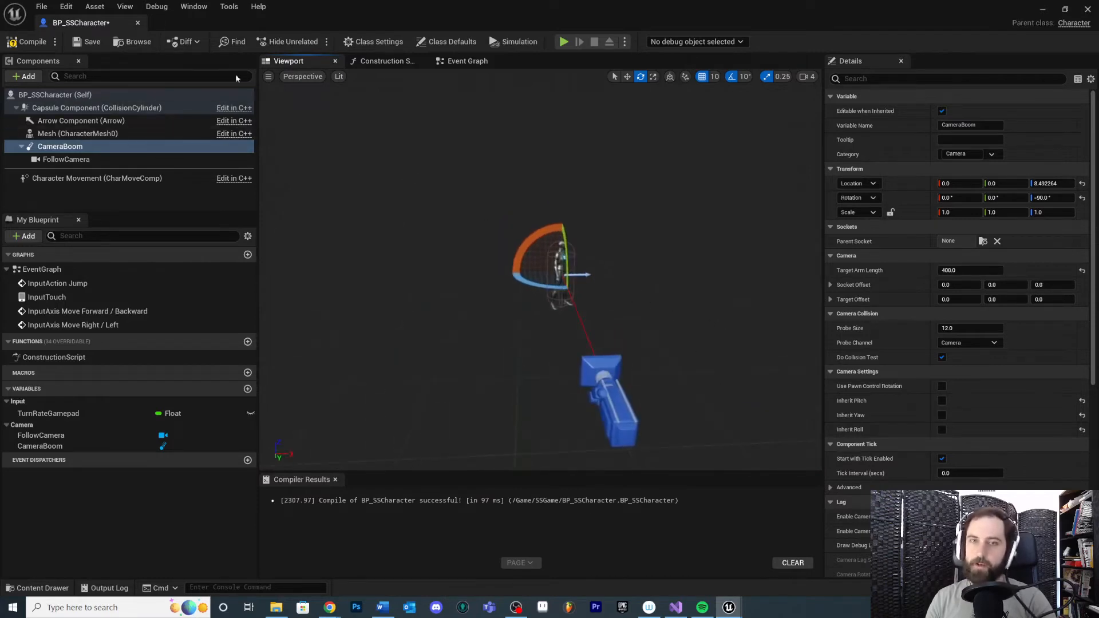
right_click_drag(640, 336, 640, 336)
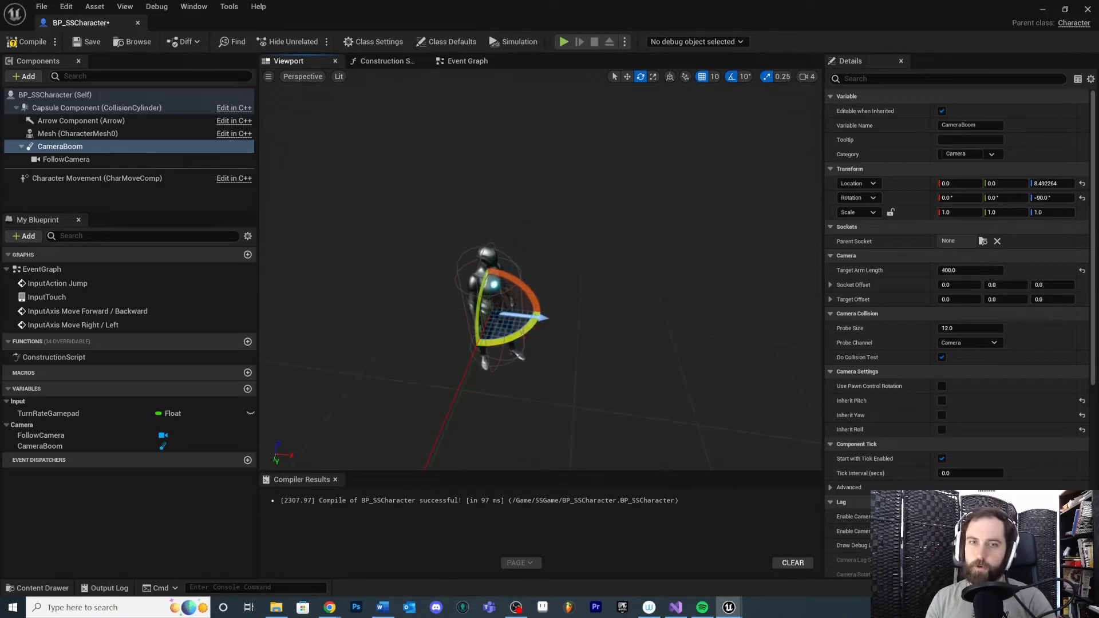
right_click_drag(642, 297, 612, 272)
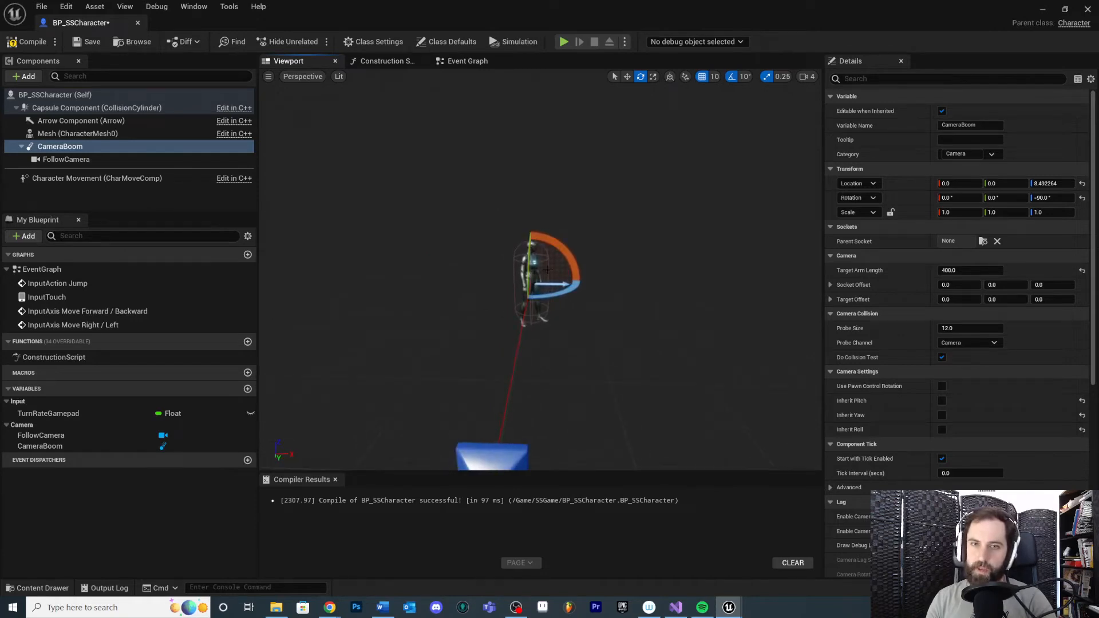
left_click(32, 44)
left_click(91, 42)
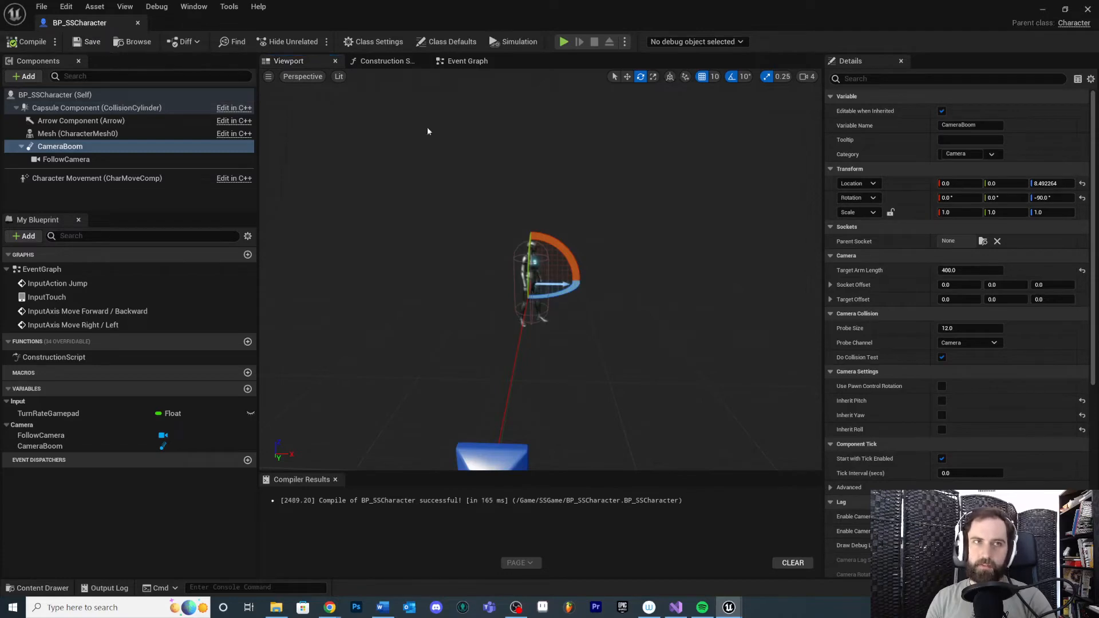
- Play-test SS_Sandbox with the side-on camera by running the character in all four directions, and end the session
left_click(1042, 9)
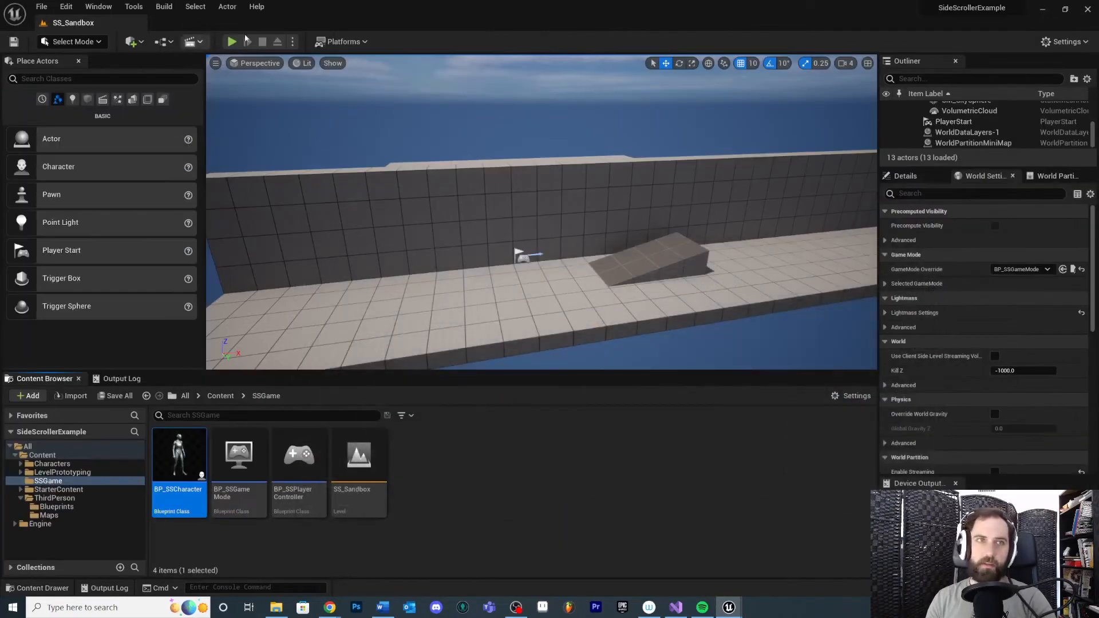
left_click(232, 41)
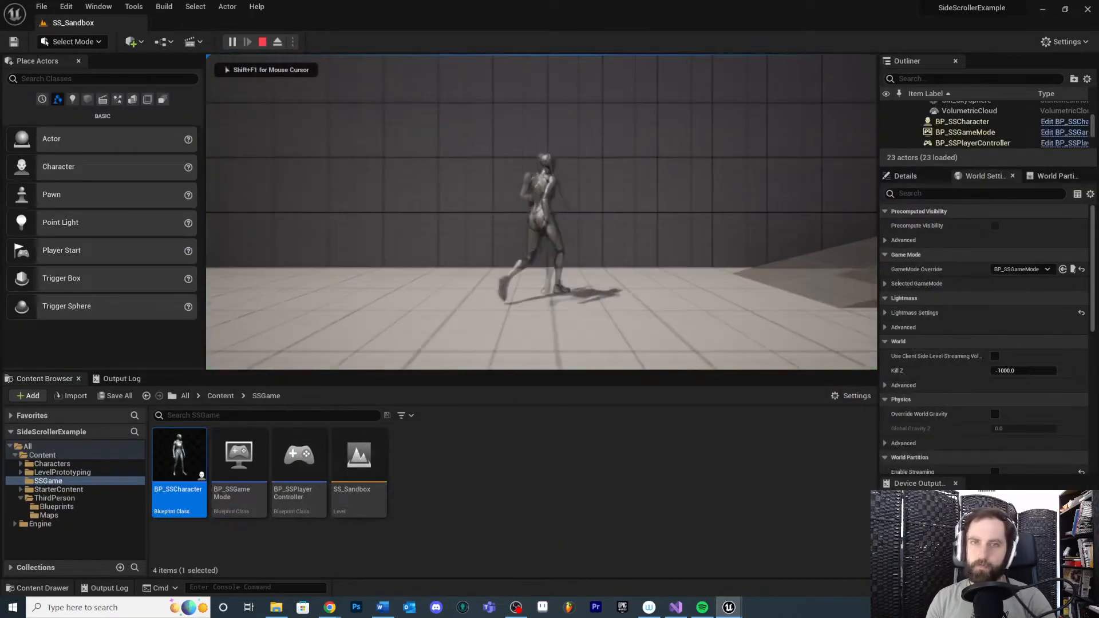
key("w")
key("s")
key("w")
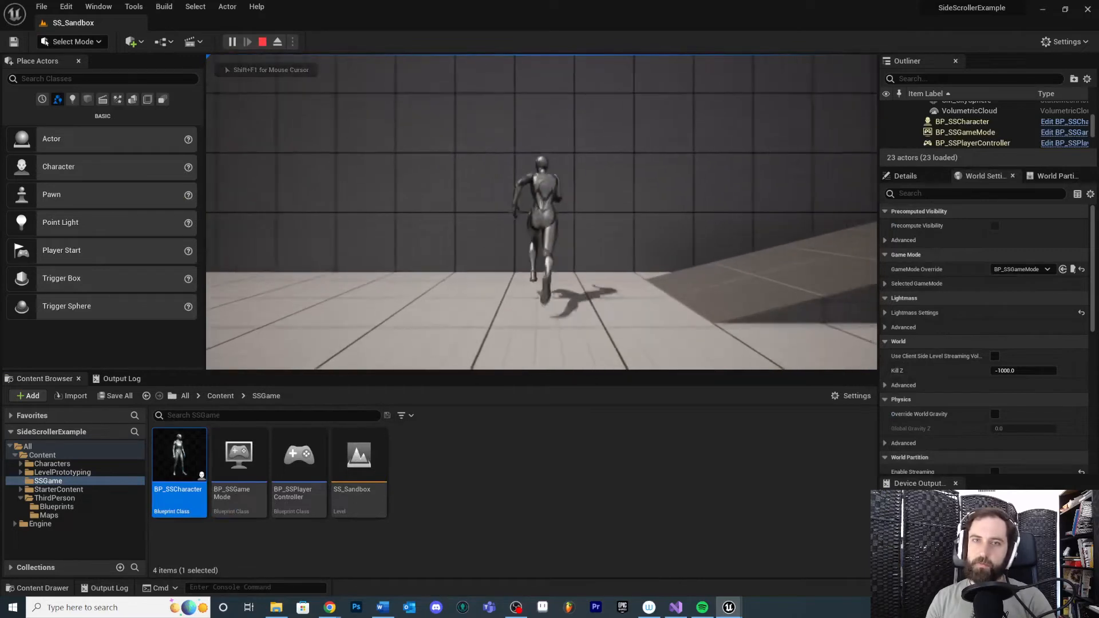
key("a")
key("d")
key("w")
key("a")
key("s")
key("a")
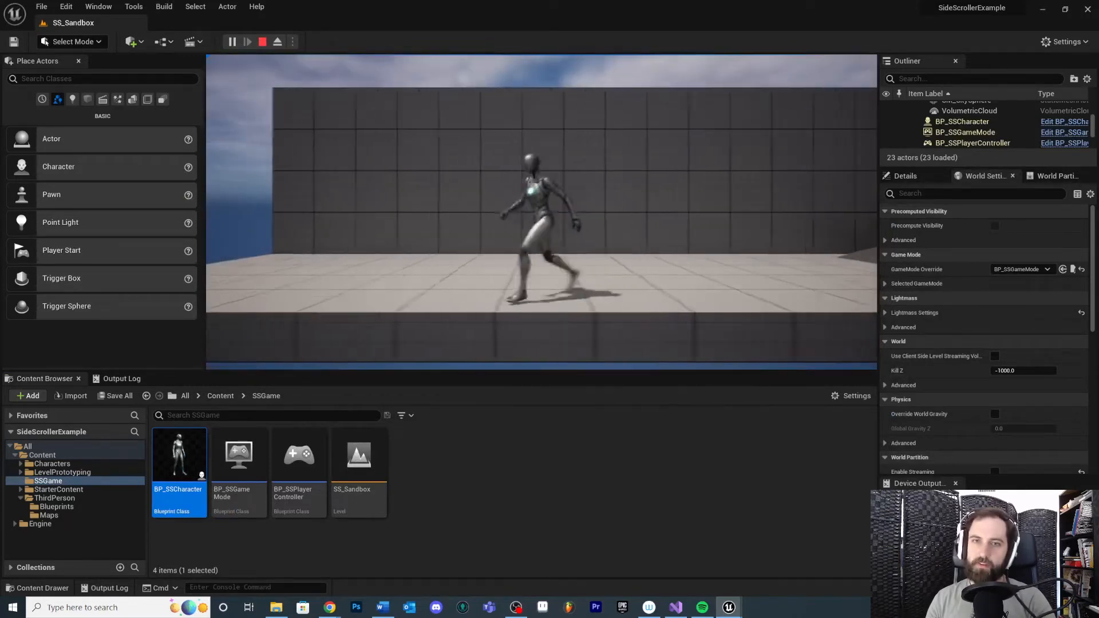
key("w")
key("d")
key("w")
key("s")
key("w")
key("a")
key("s")
key("d")
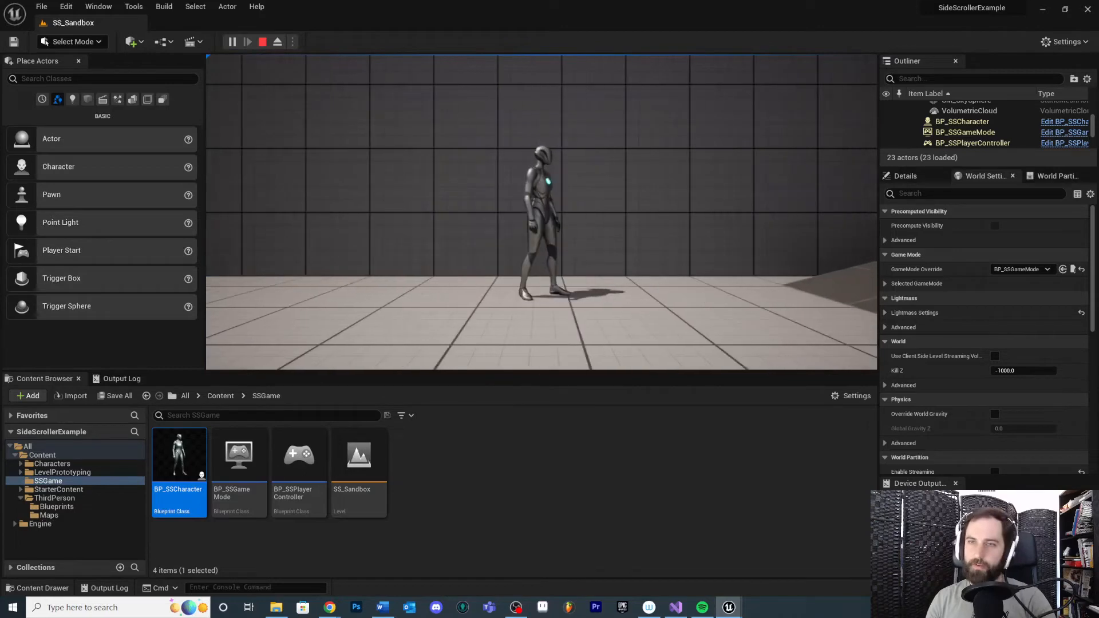
key("Escape")
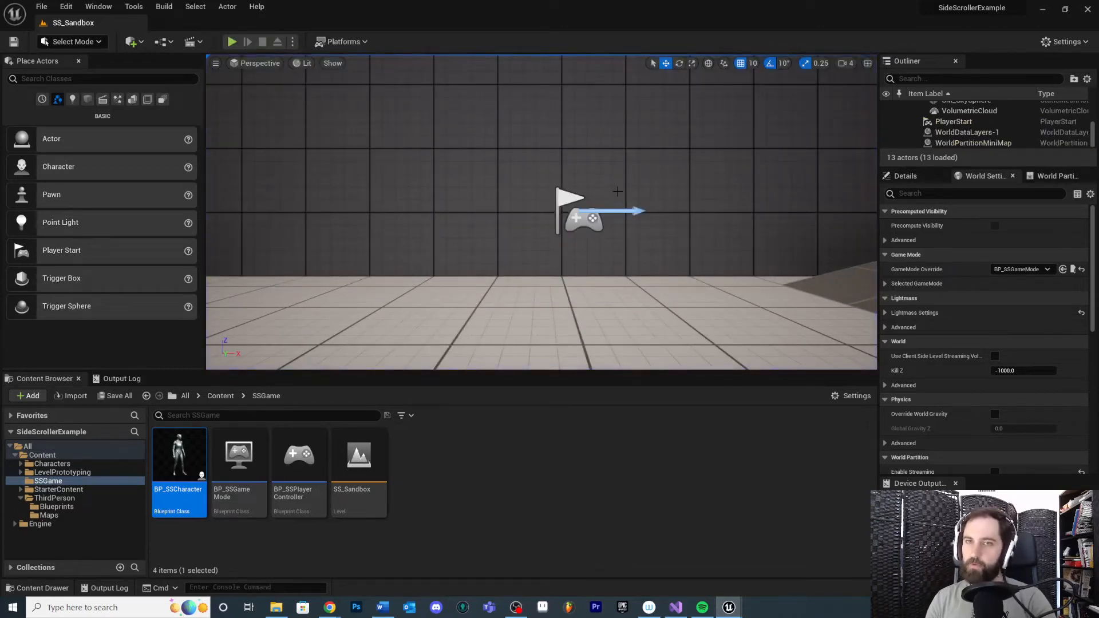
- Open BP_SSCharacter and set the CameraBoom's Target Arm Length to 900 to move the camera farther from the character
double_click(167, 471)
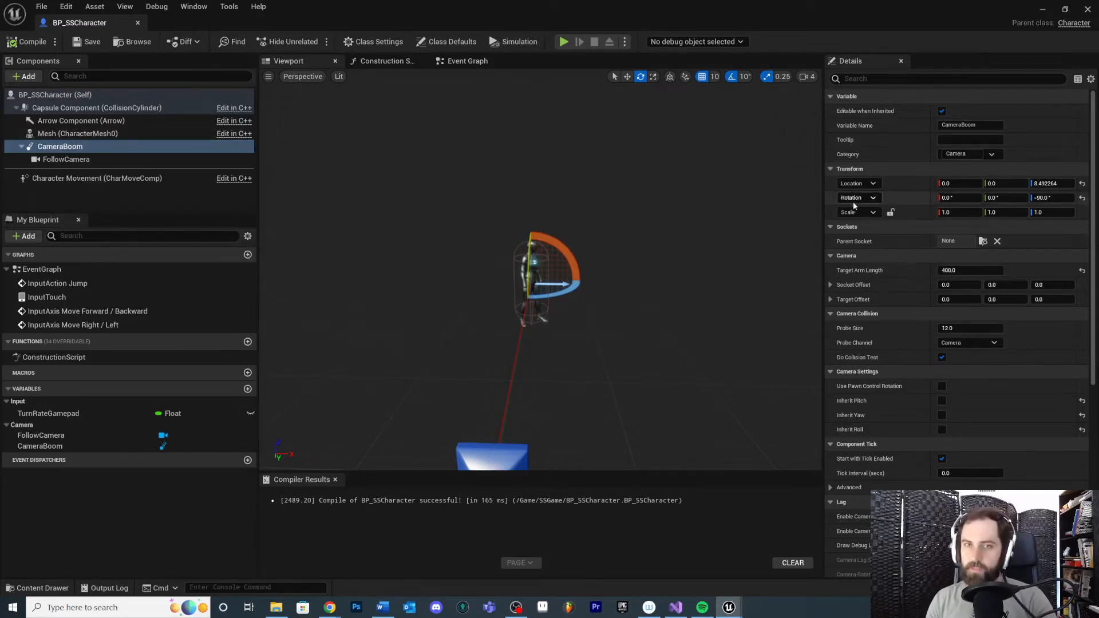
left_click_drag(602, 305, 602, 308)
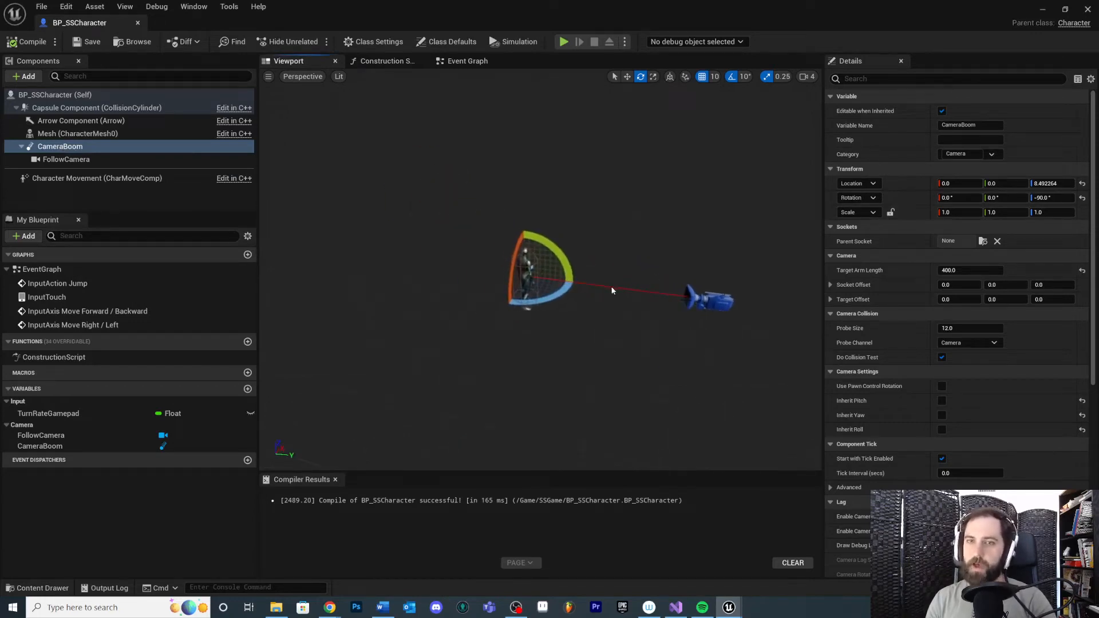
left_click_drag(602, 308, 626, 312)
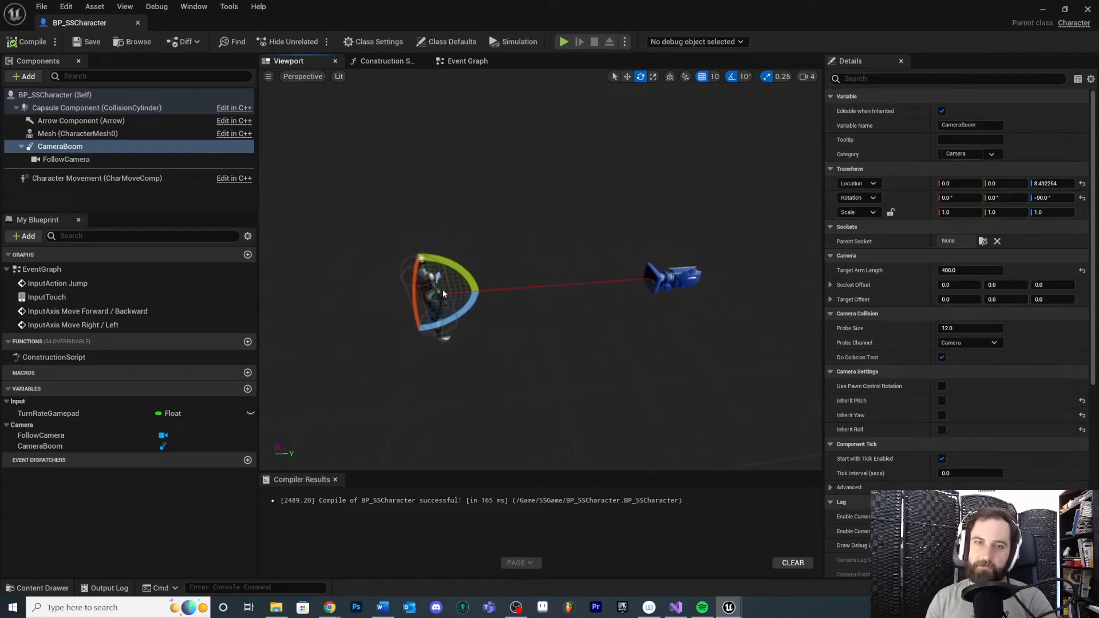
left_click_drag(626, 313, 534, 307)
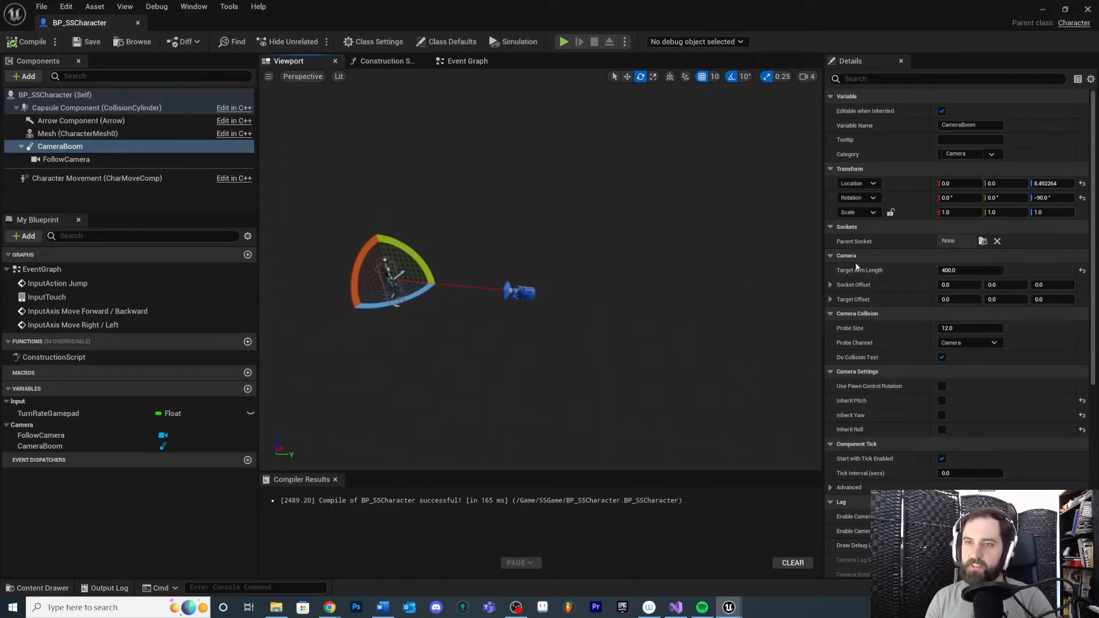
left_click(63, 147)
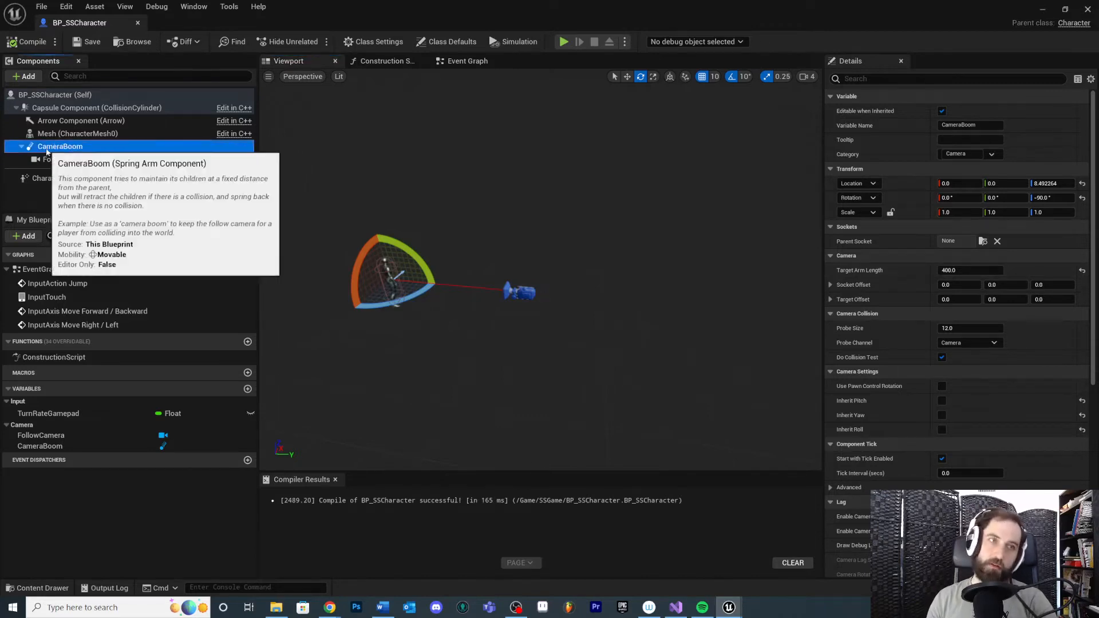
left_click(951, 270)
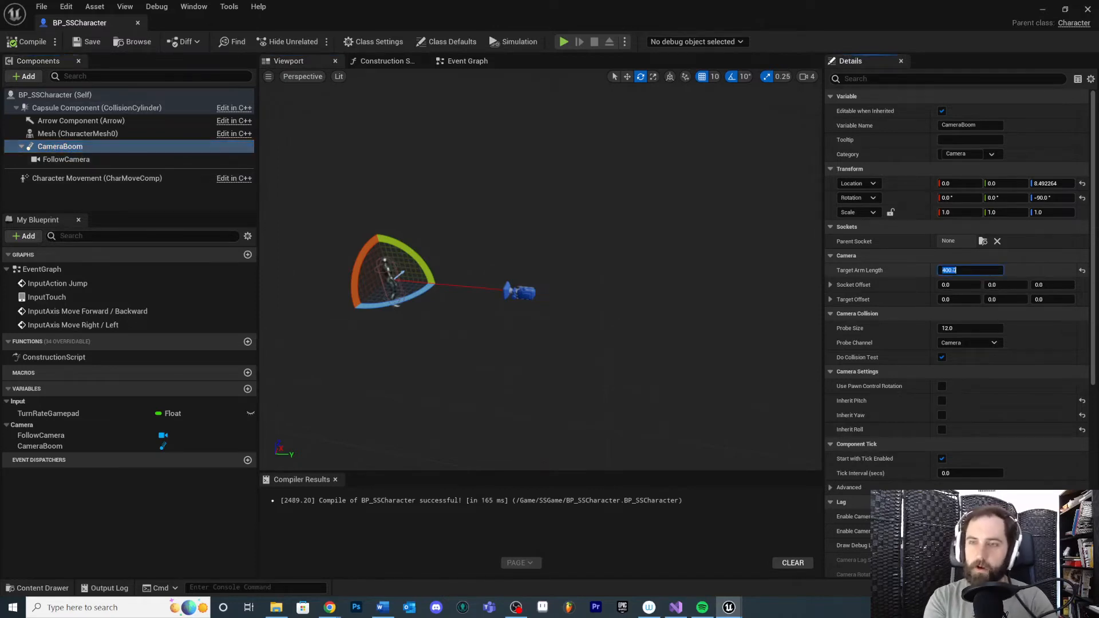
type("900")
key("Return")
- Compile and save BP_SSCharacter, and close its editor
left_click(26, 42)
left_click(79, 46)
left_click(138, 22)
- Play-test SS_Sandbox with the longer camera boom by running the character around, over the ramp and jumping, and end the session
key("alt+p")
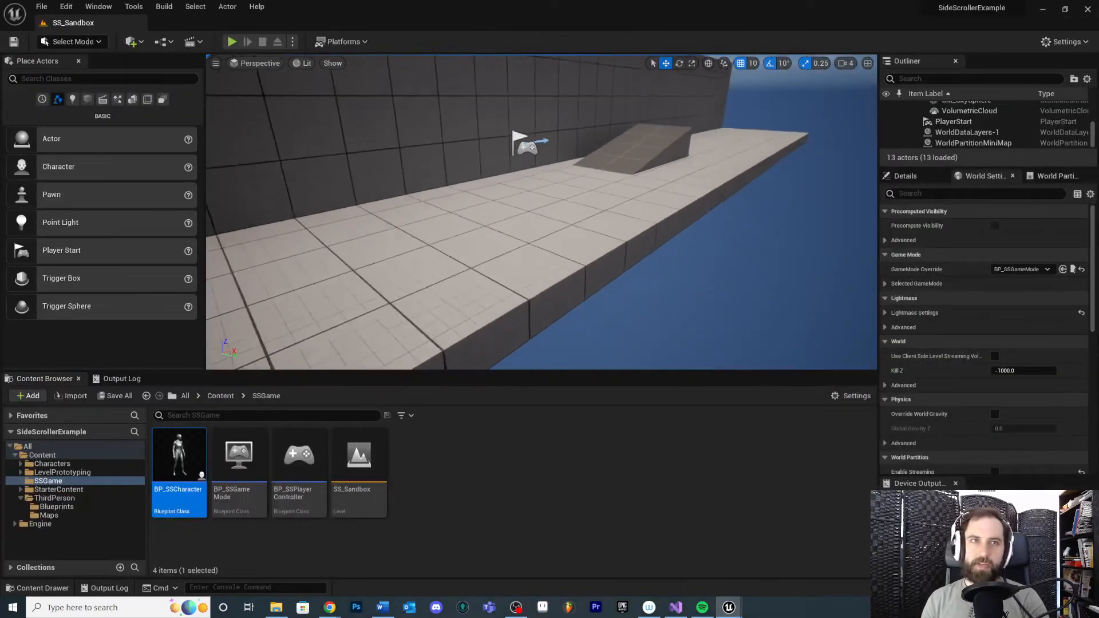
key("w")
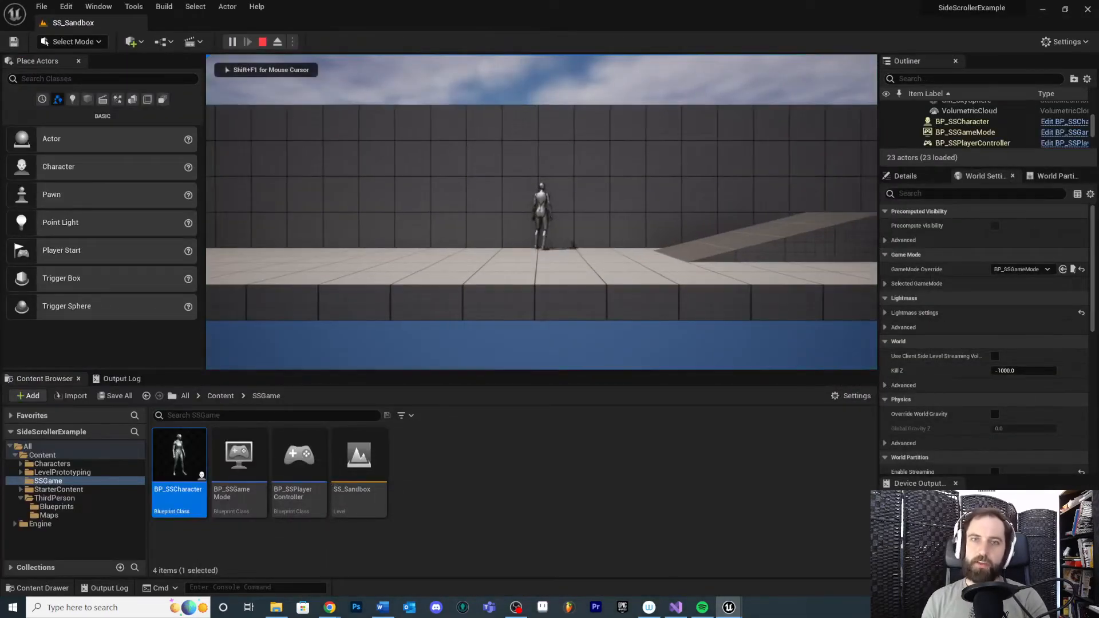
key("a")
key("s")
key("a")
key("d")
key("d")
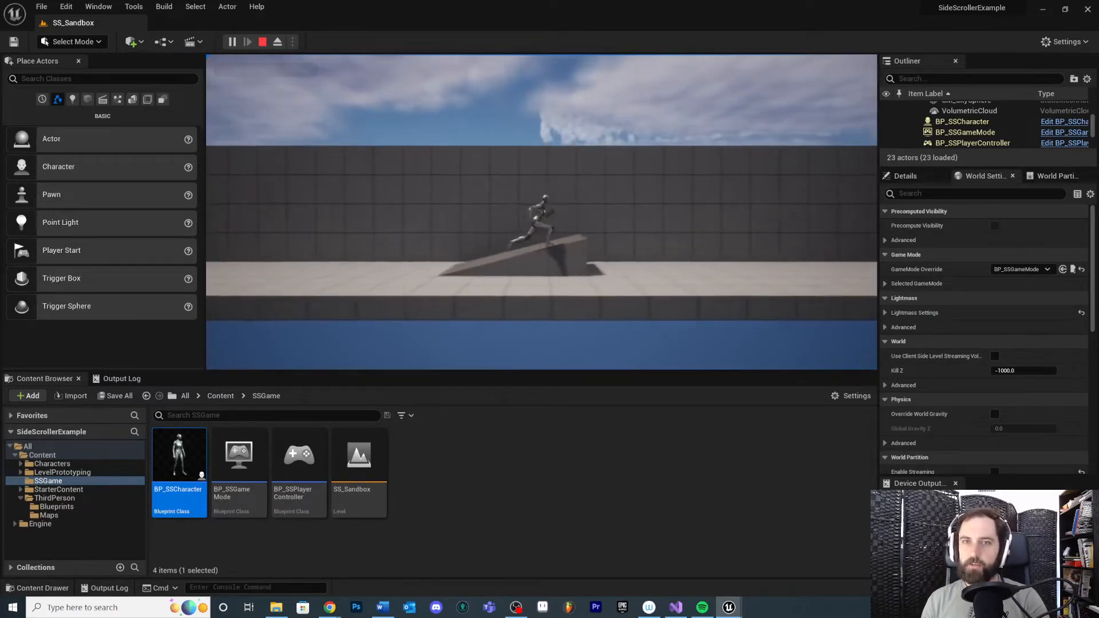
key("a")
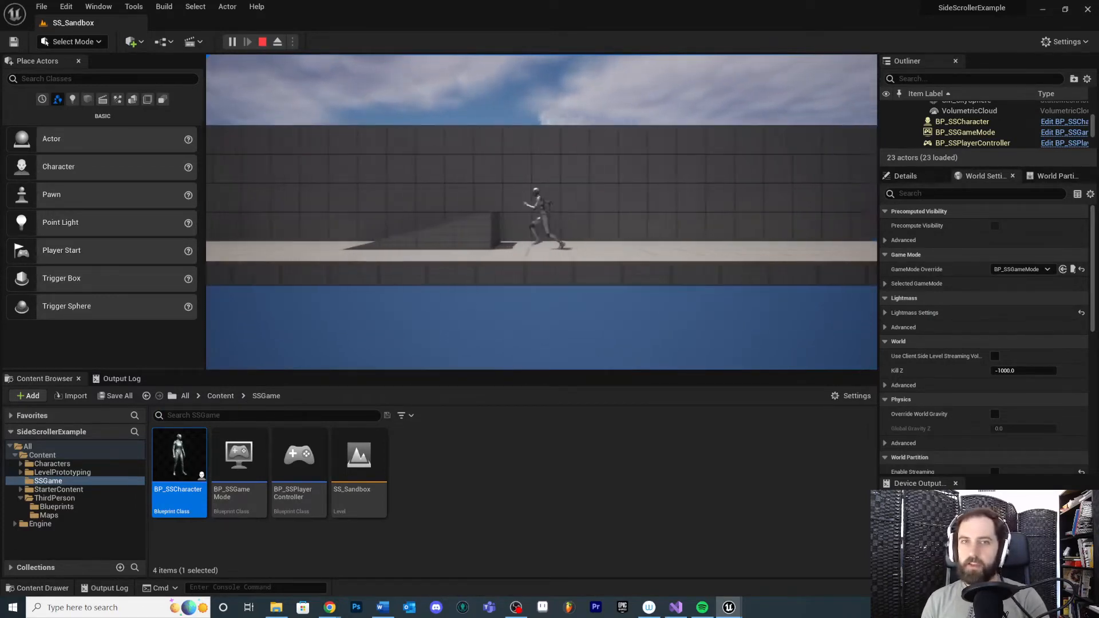
key("space")
key("a")
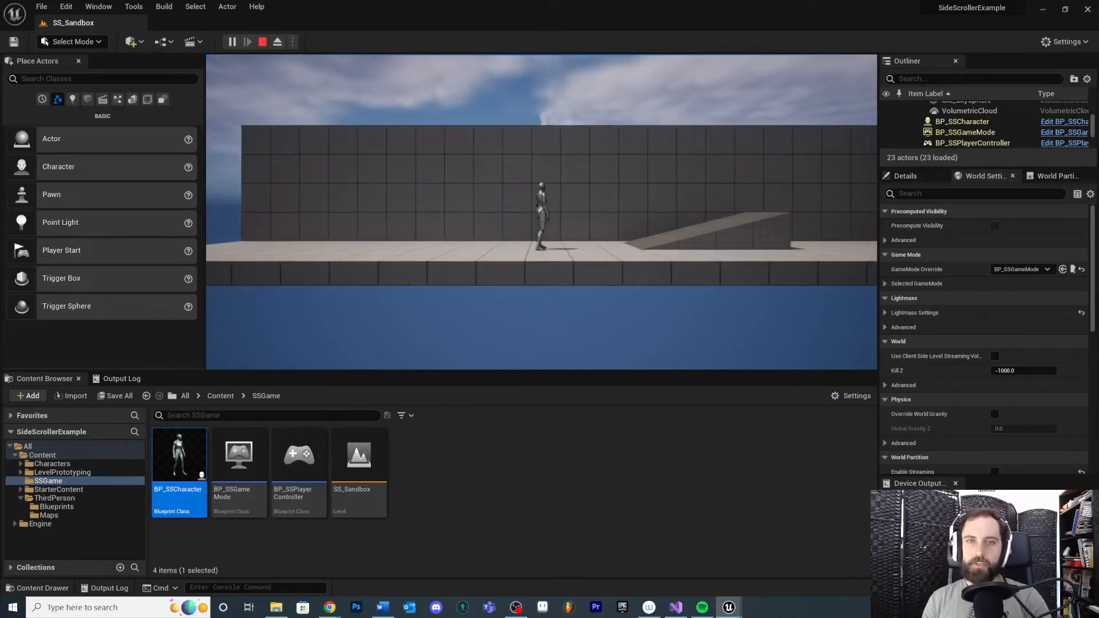
key("Escape")
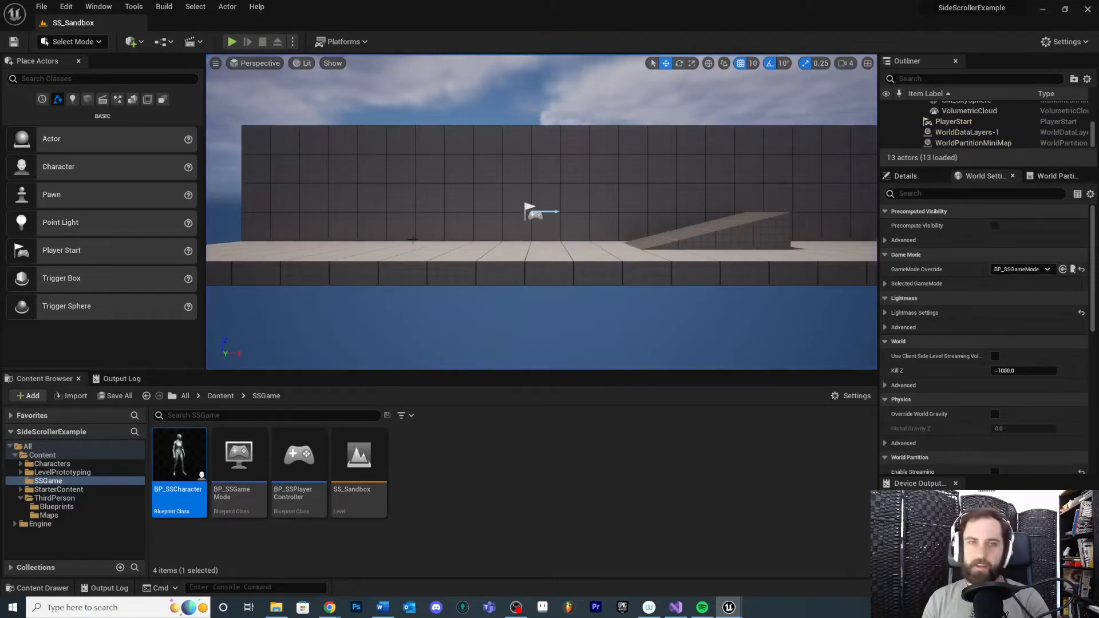
- Reopen BP_SSCharacter and find the Lag settings of the CameraBoom
double_click(194, 465)
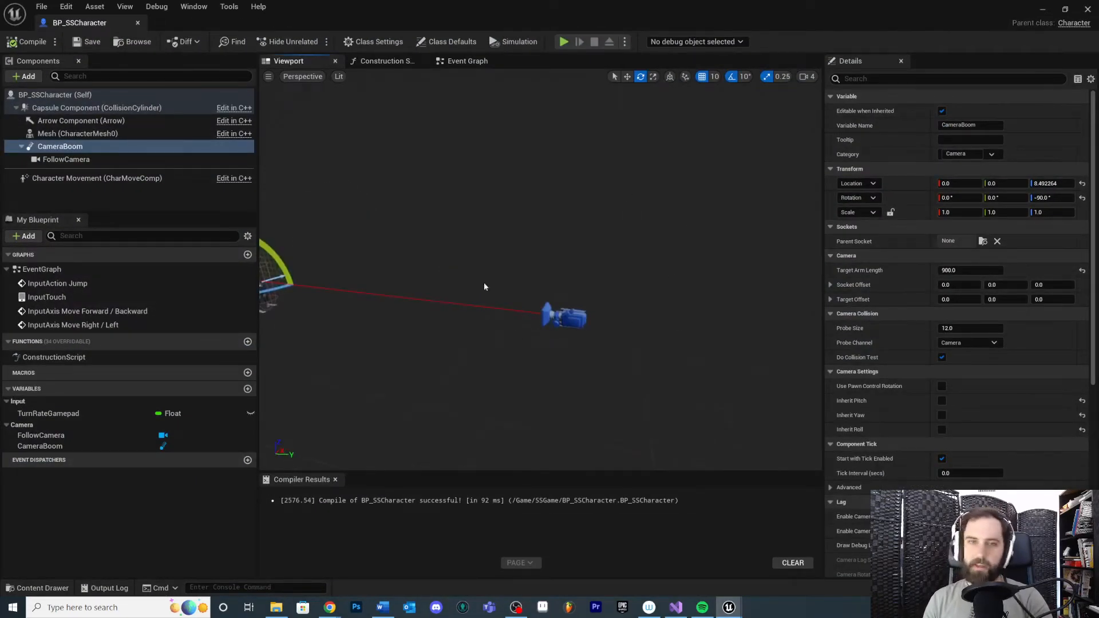
scroll(848, 297, "down", 5)
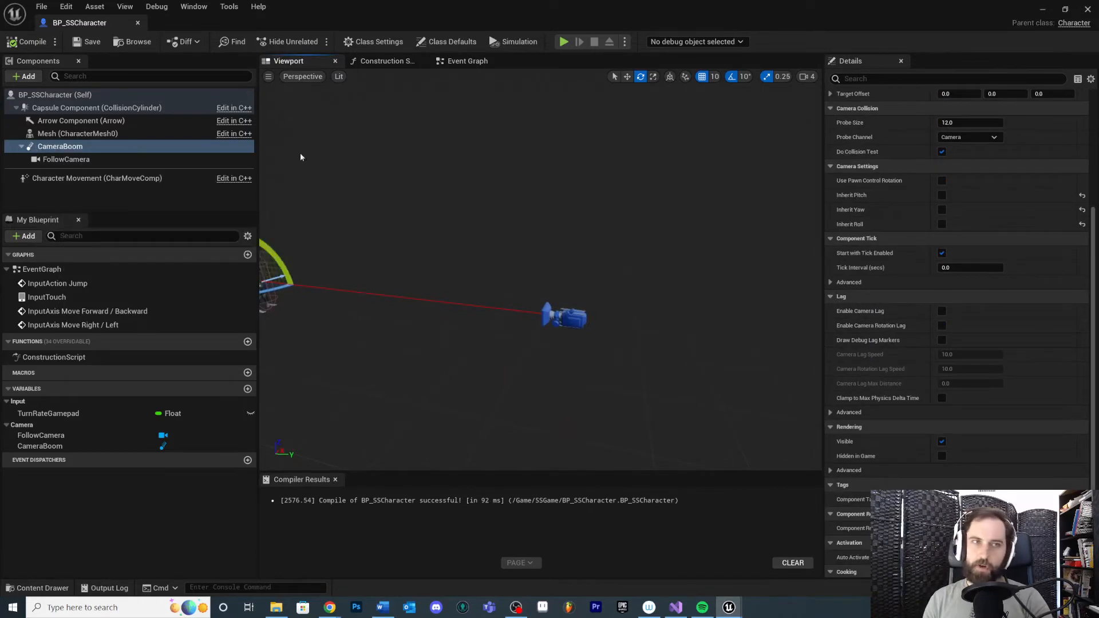
scroll(894, 335, "down", 1)
scroll(891, 332, "down", 1)
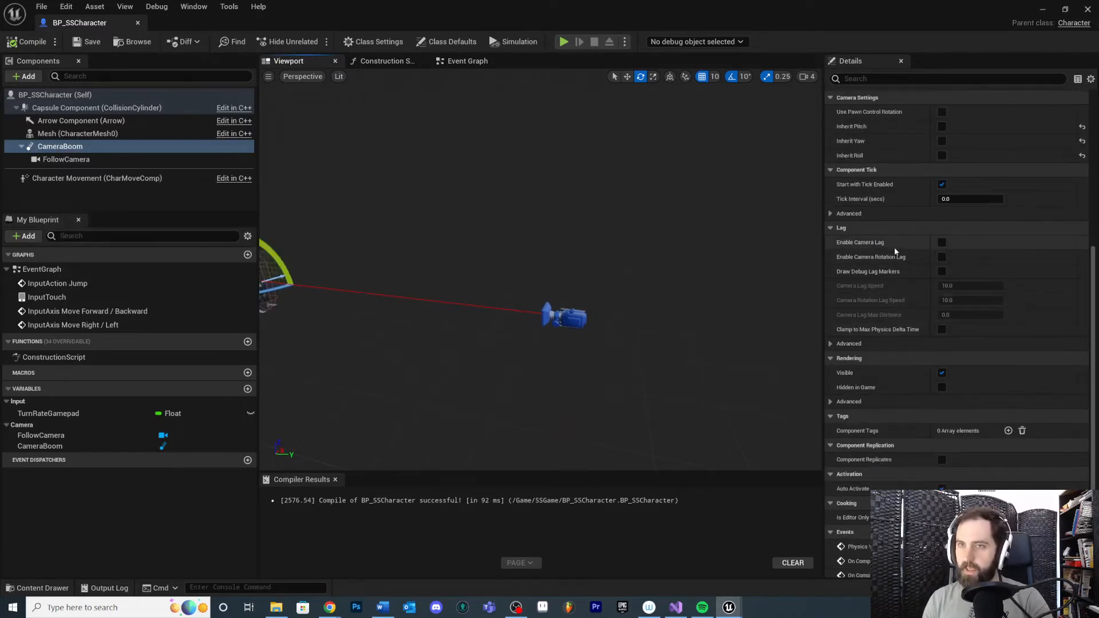
- Enable camera lag on the CameraBoom, set Camera Lag Speed to 1, and compile the character blueprint
left_click(941, 243)
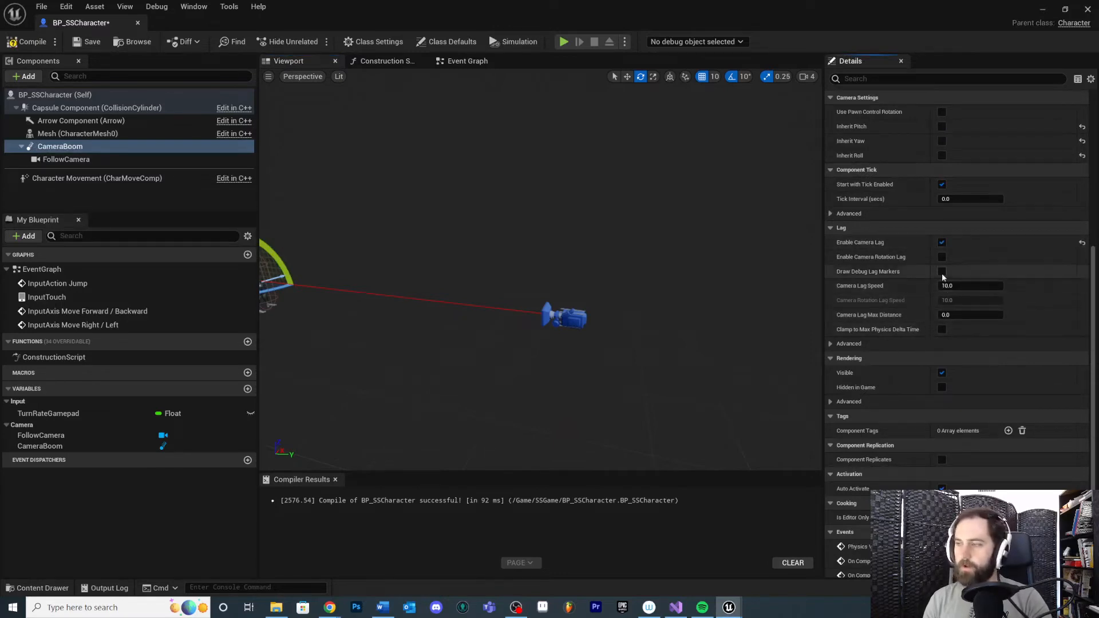
mouse_move(863, 284)
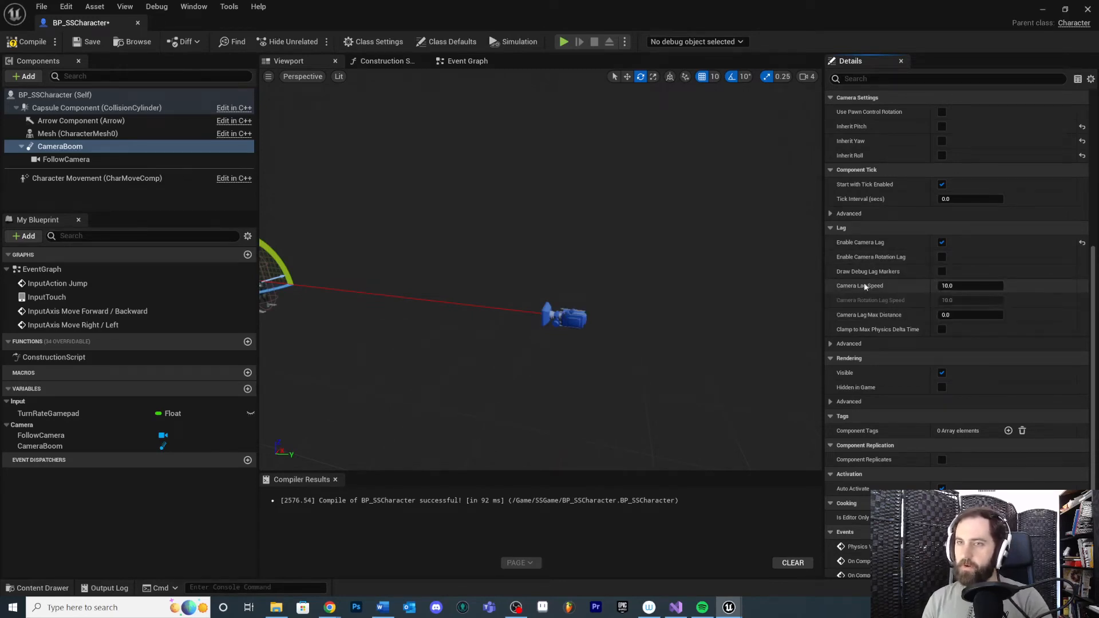
left_click(947, 286)
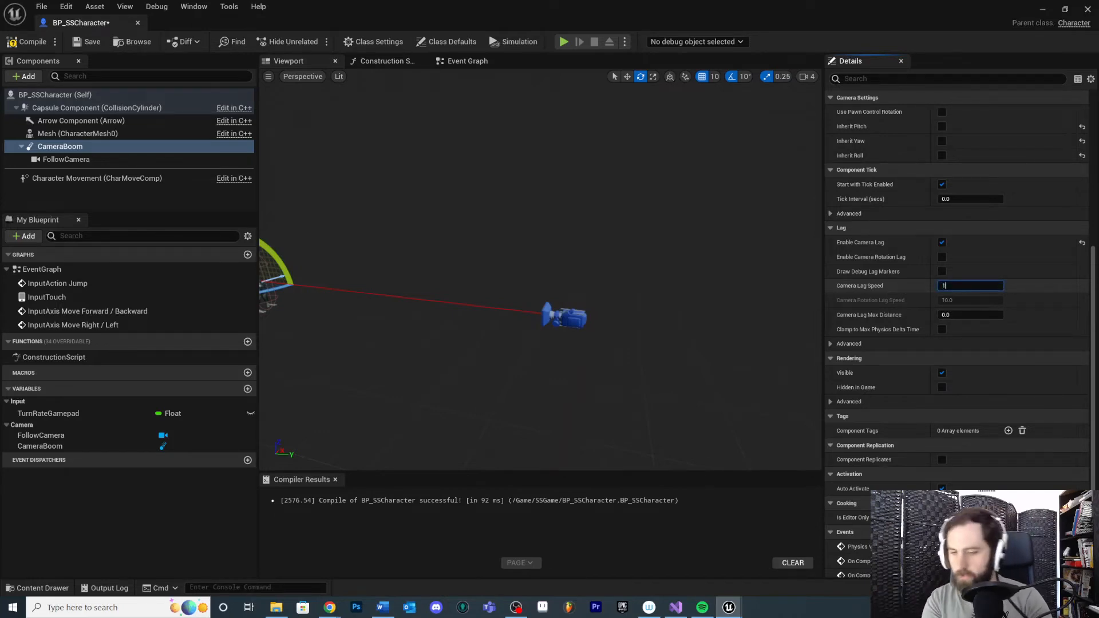
left_click(26, 42)
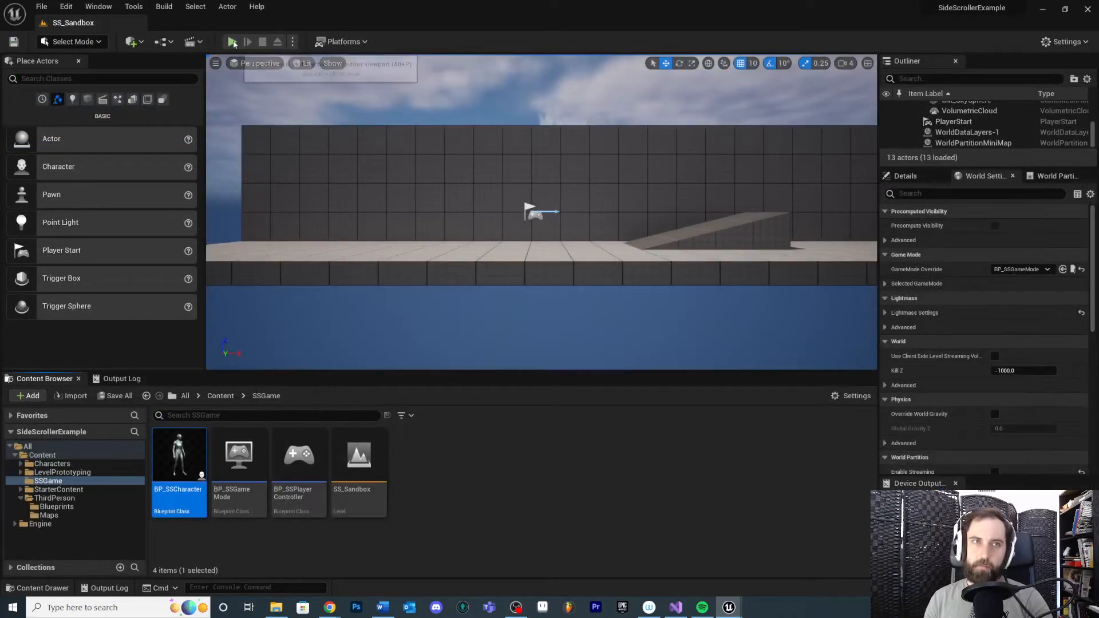
- Play-test the SS_Sandbox level by running the character right and left, and stop the session
key("d")
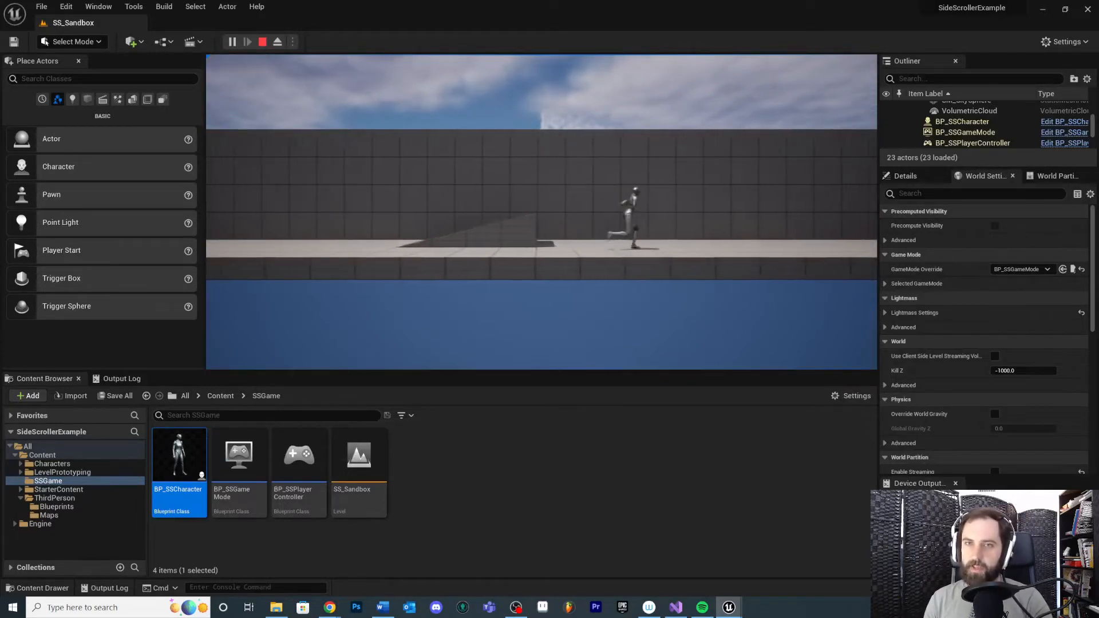
key("a")
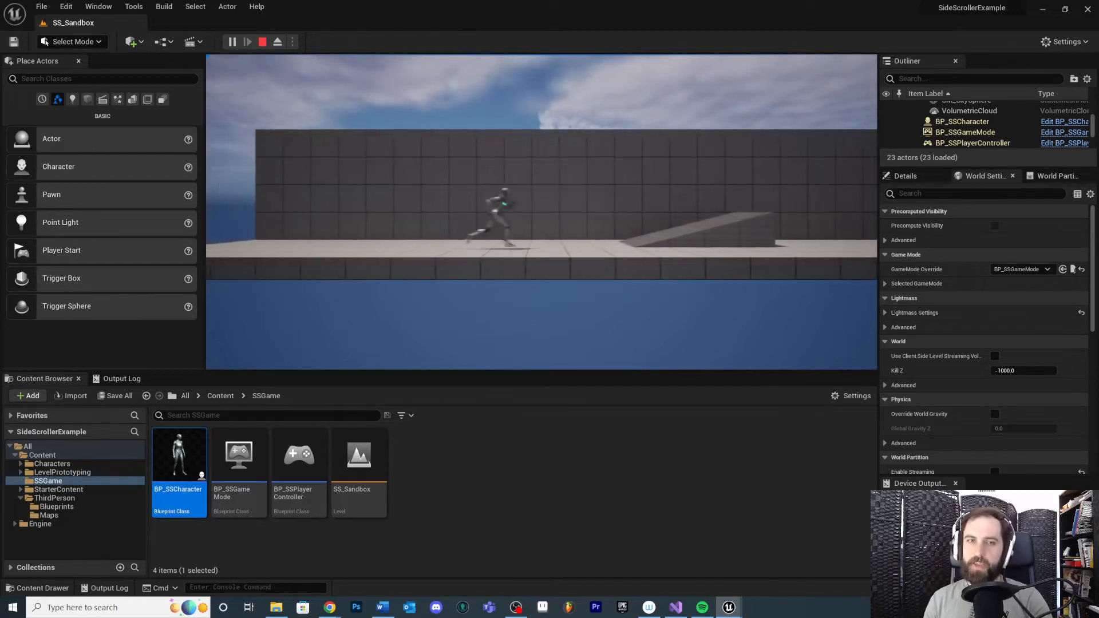
key("Escape")
- Set the CameraBoom's Camera Lag Speed to 5.0 in BP_SSCharacter, then compile and save the blueprint
mouse_move(729, 608)
left_click(774, 569)
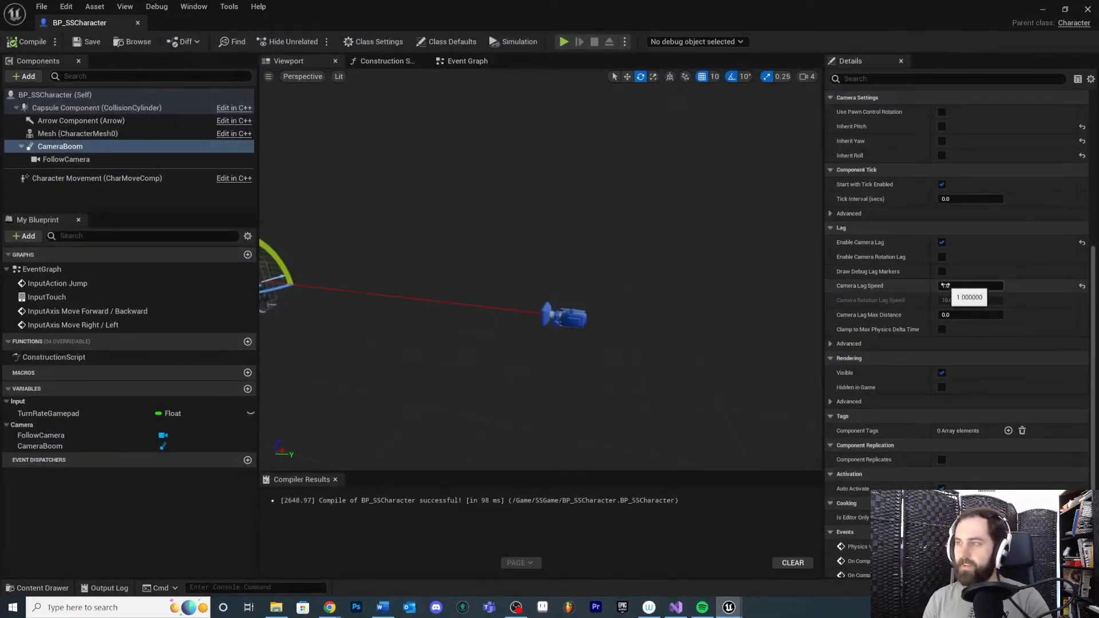
left_click(944, 286)
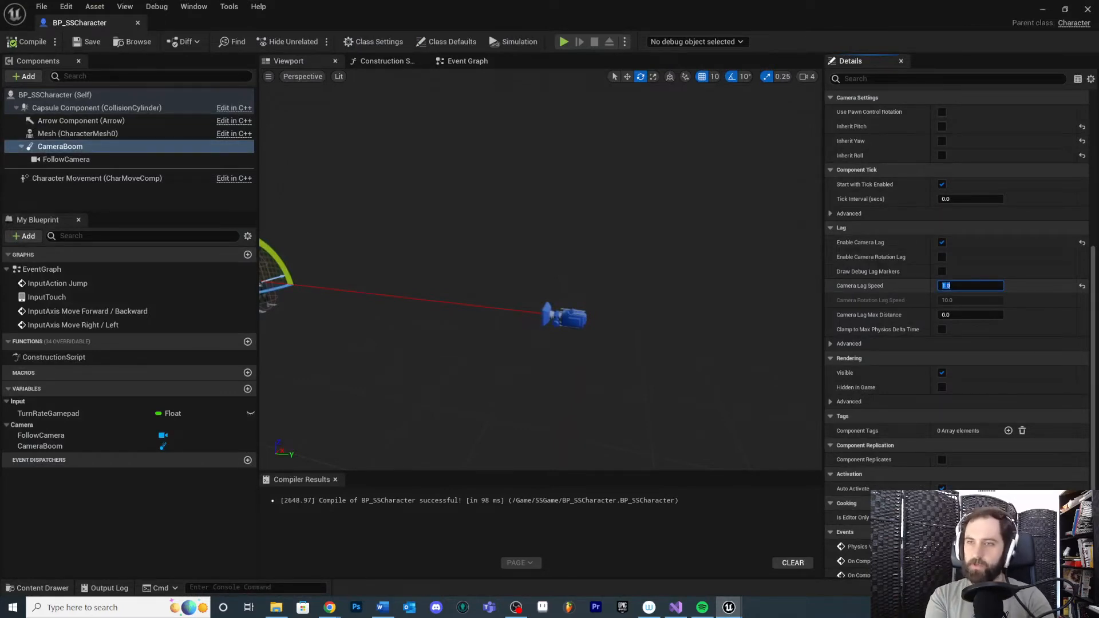
key("Return")
left_click(40, 41)
left_click(82, 43)
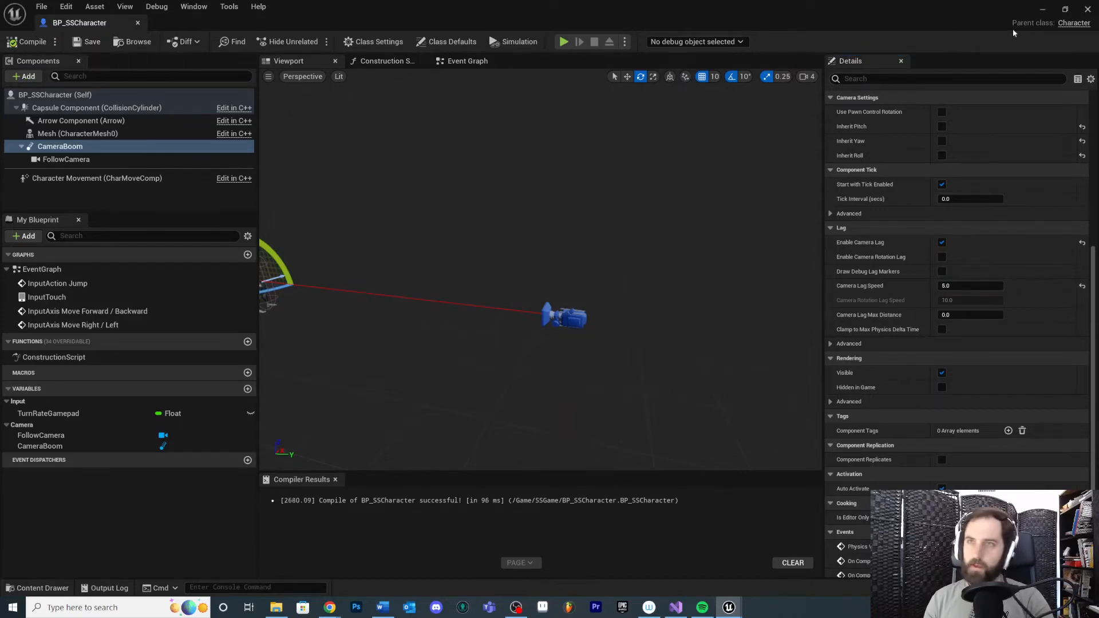
- Play-test the camera lag in SS_Sandbox by running in both directions and jumping past the ramp, and end the session
left_click(1043, 11)
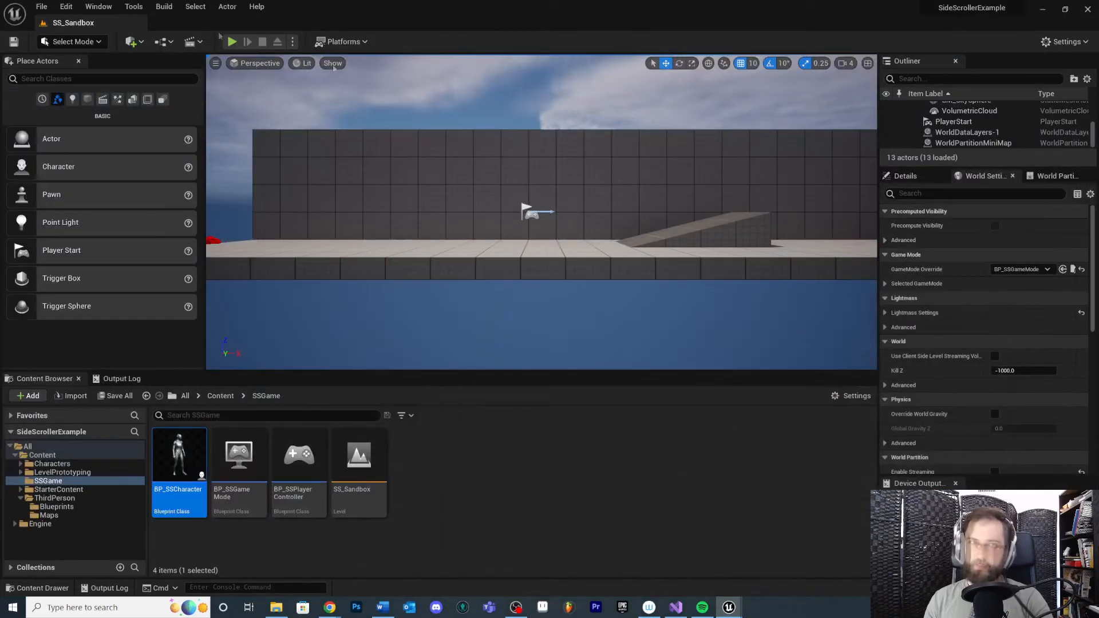
left_click(232, 42)
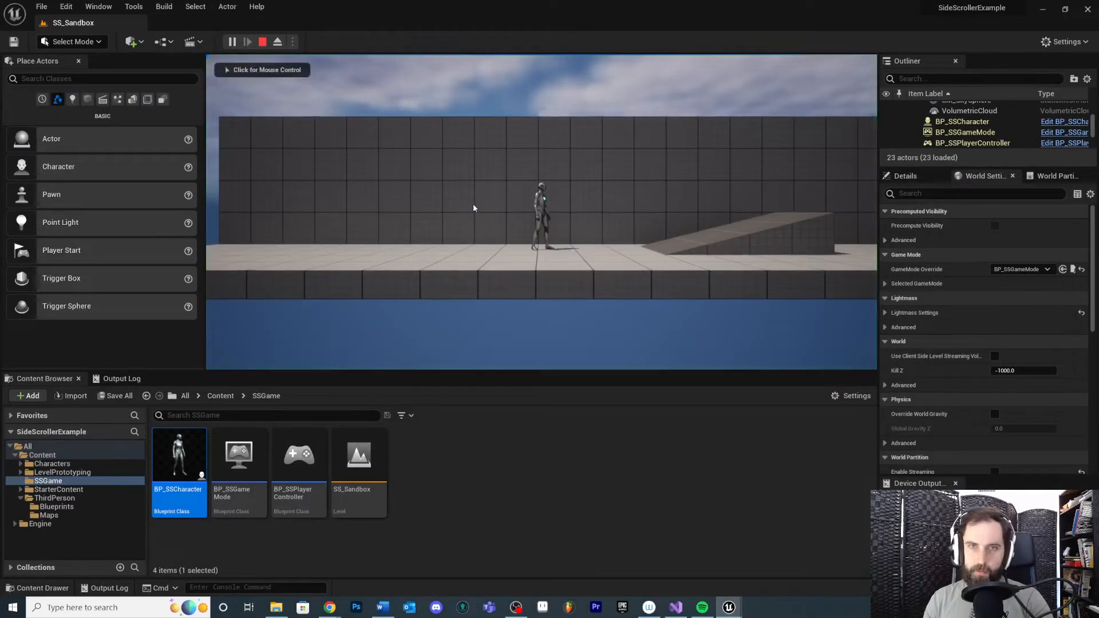
left_click(583, 231)
key("a")
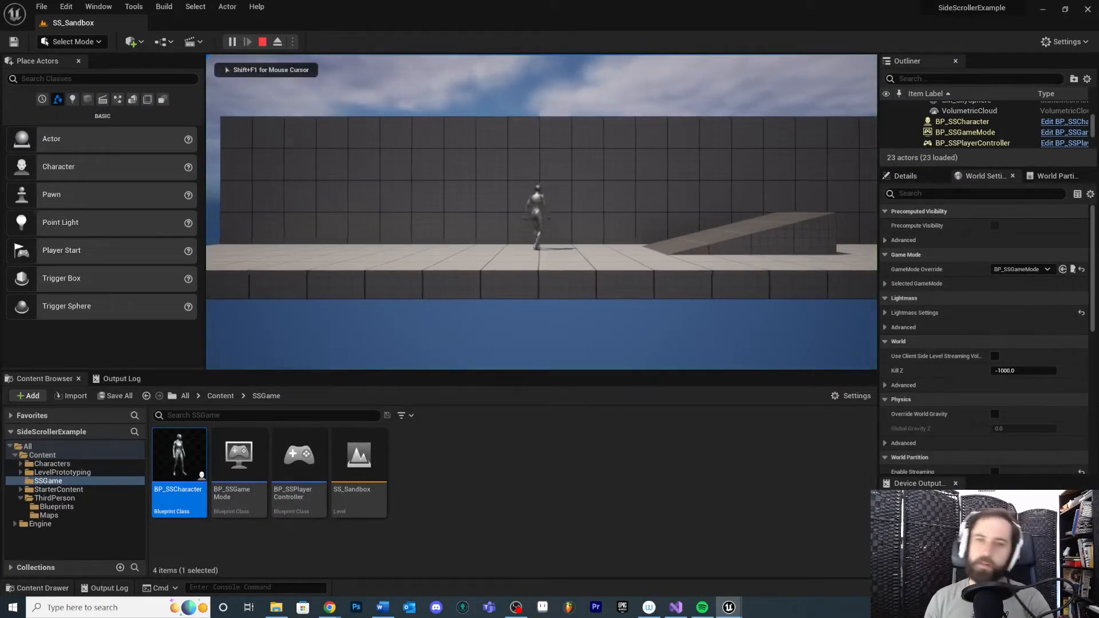
key("d")
key("a")
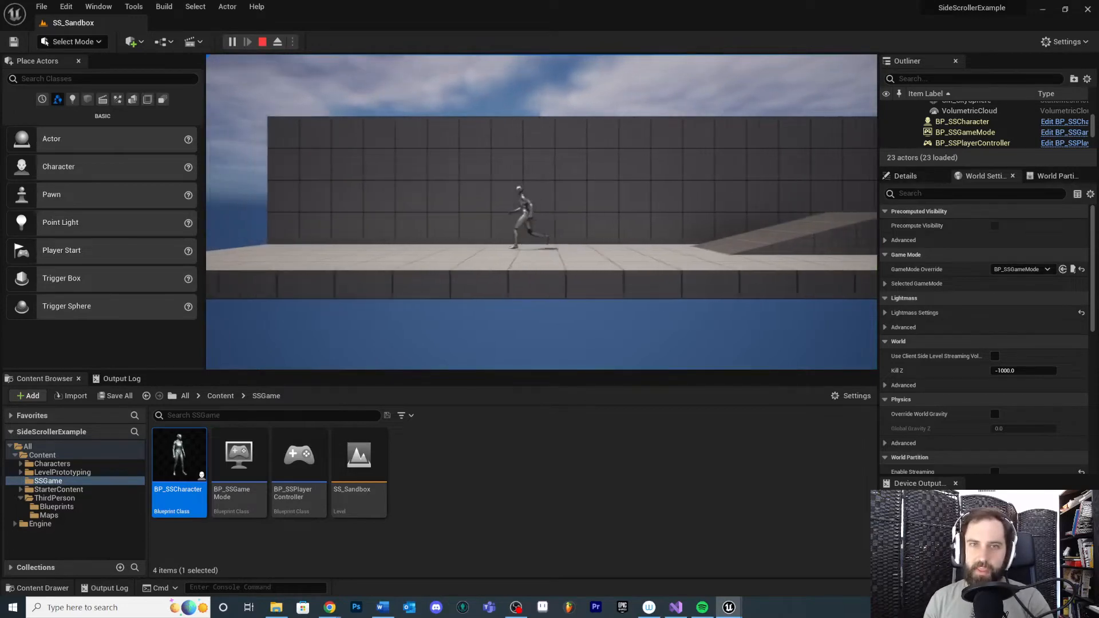
key("d")
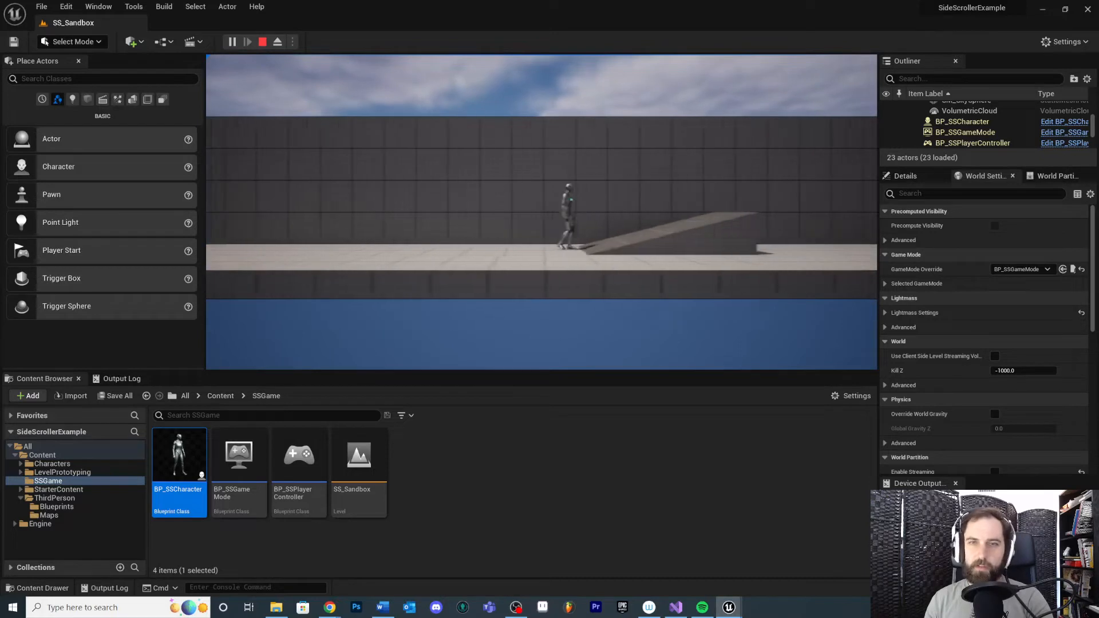
key("a")
key("d")
key("space")
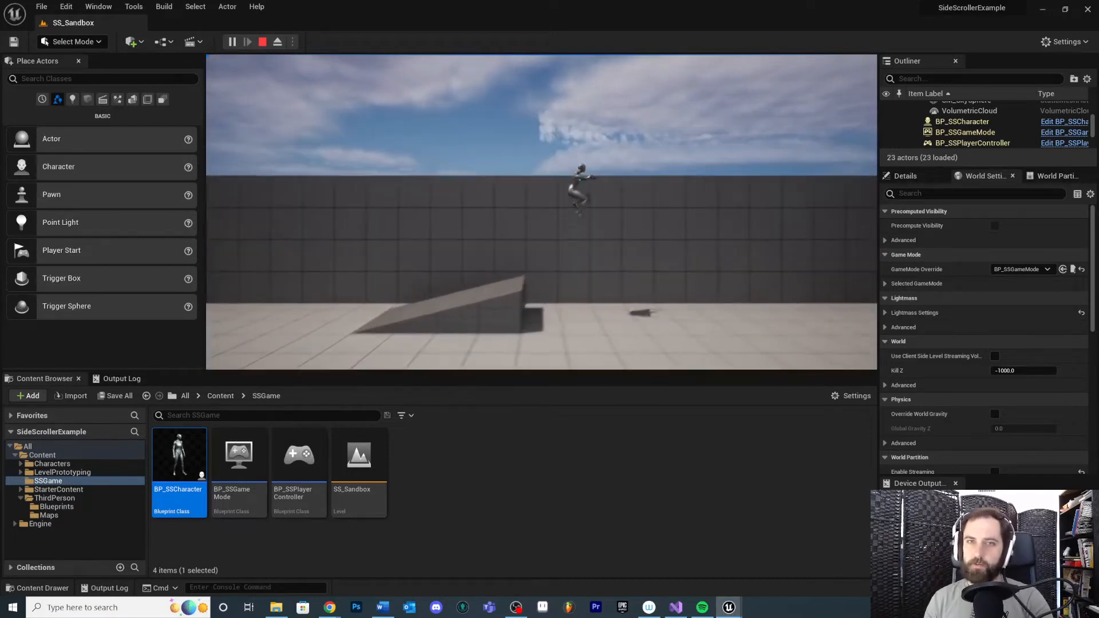
key("d")
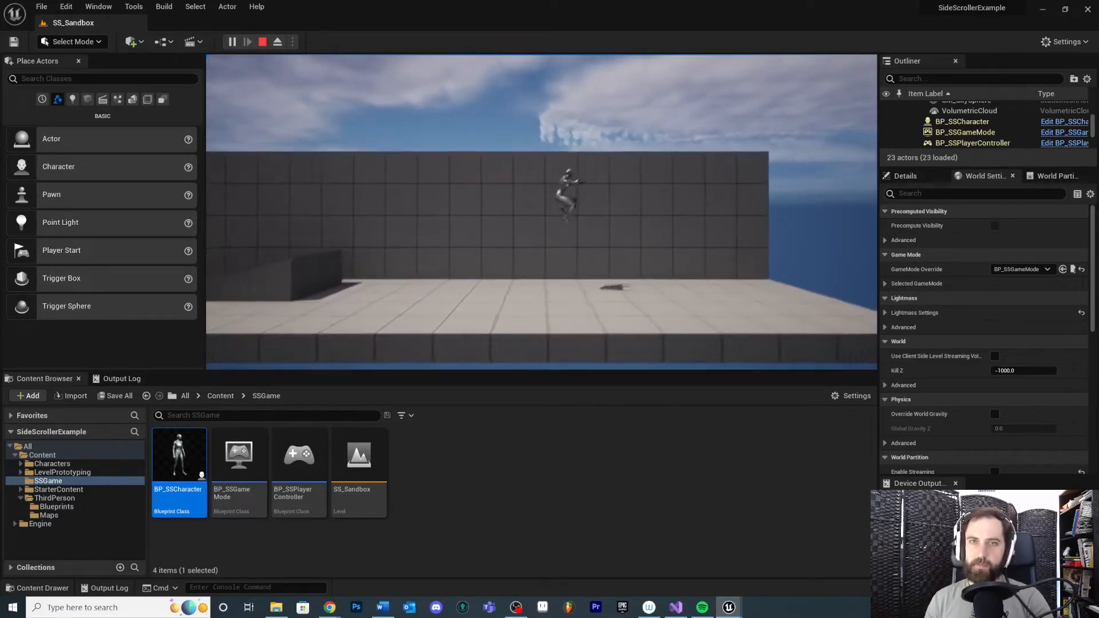
key("a")
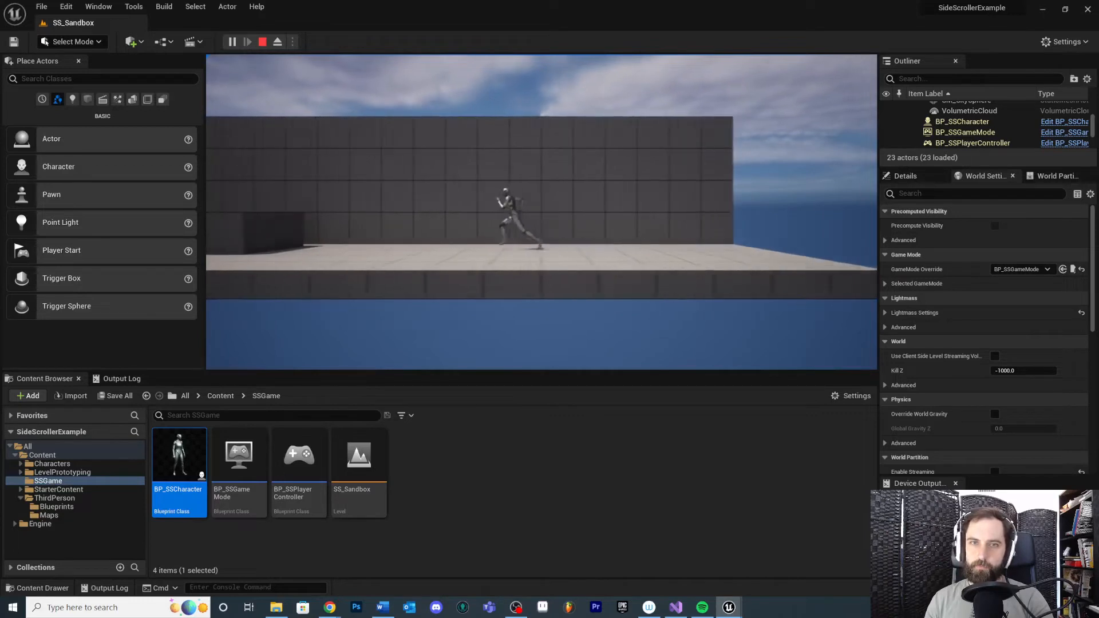
key("a")
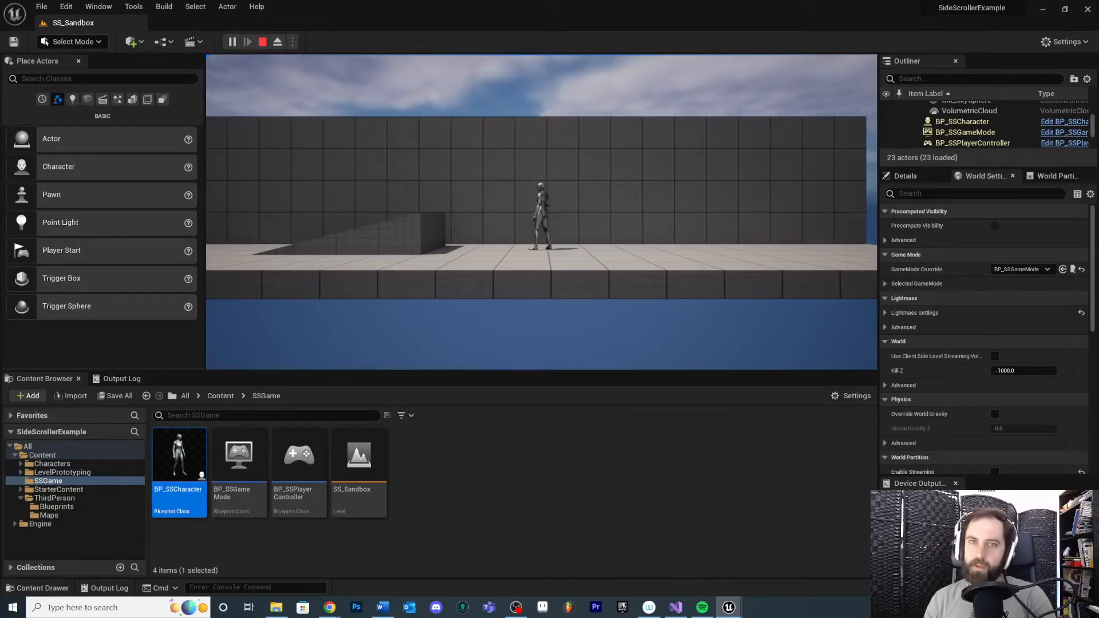
key("Escape")
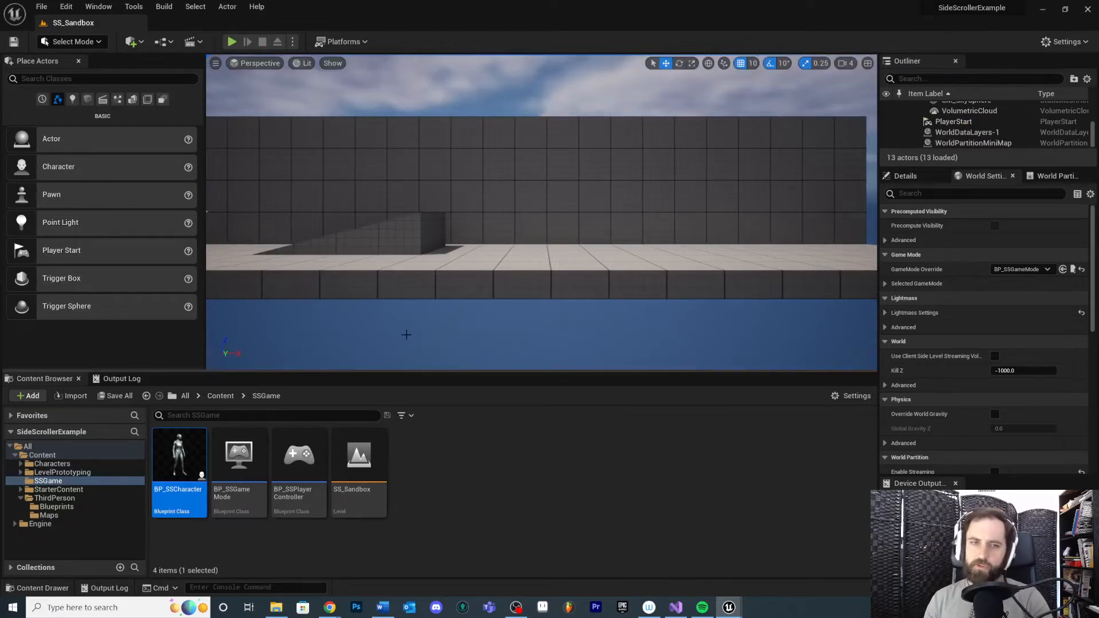
- Open BP_SSCharacter and turn off Do Collision Test in the CameraBoom's Camera Collision settings
double_click(190, 452)
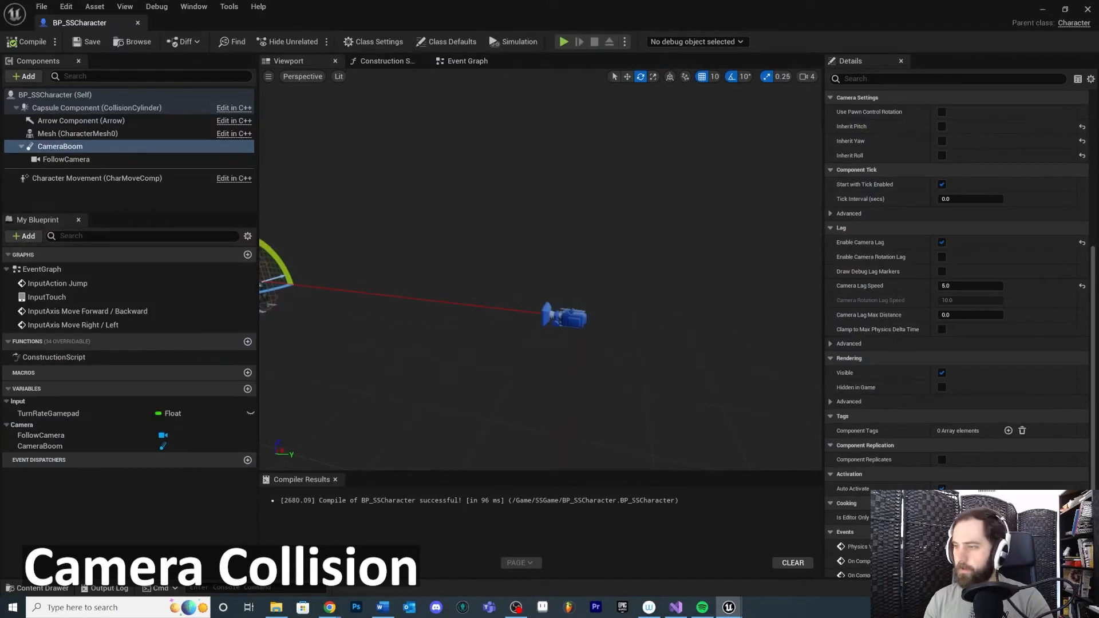
right_click_drag(547, 266, 471, 259)
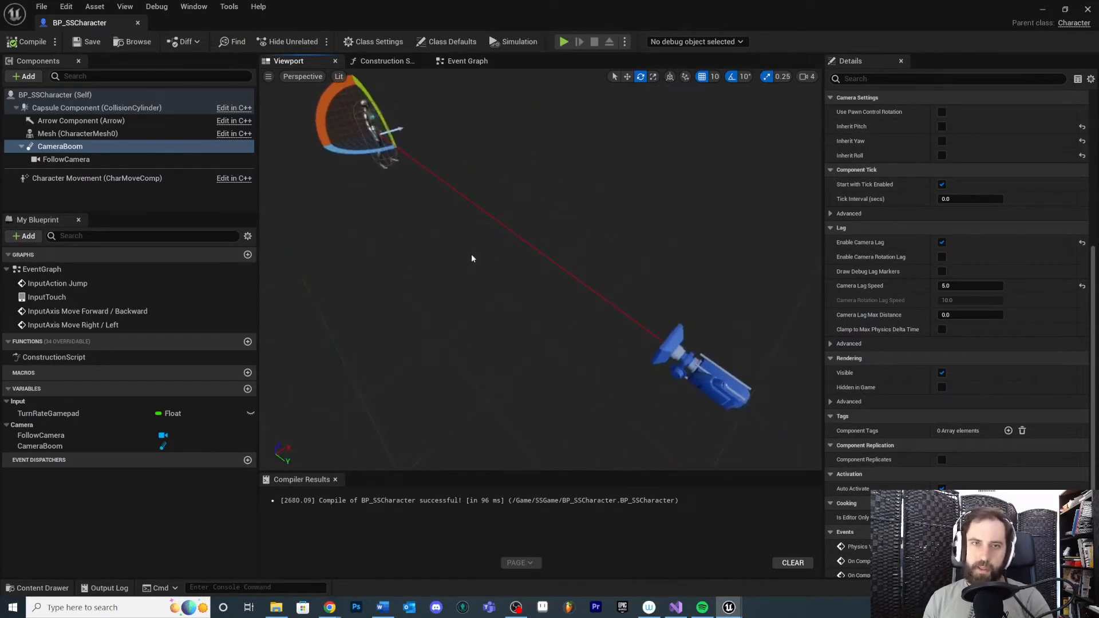
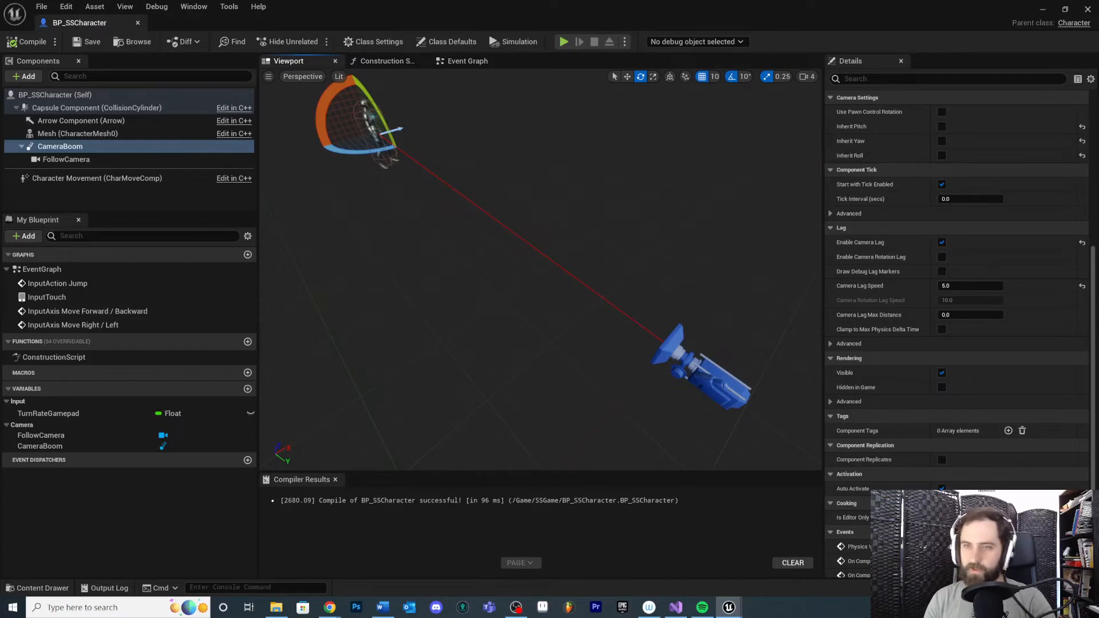
scroll(925, 365, "up", 4)
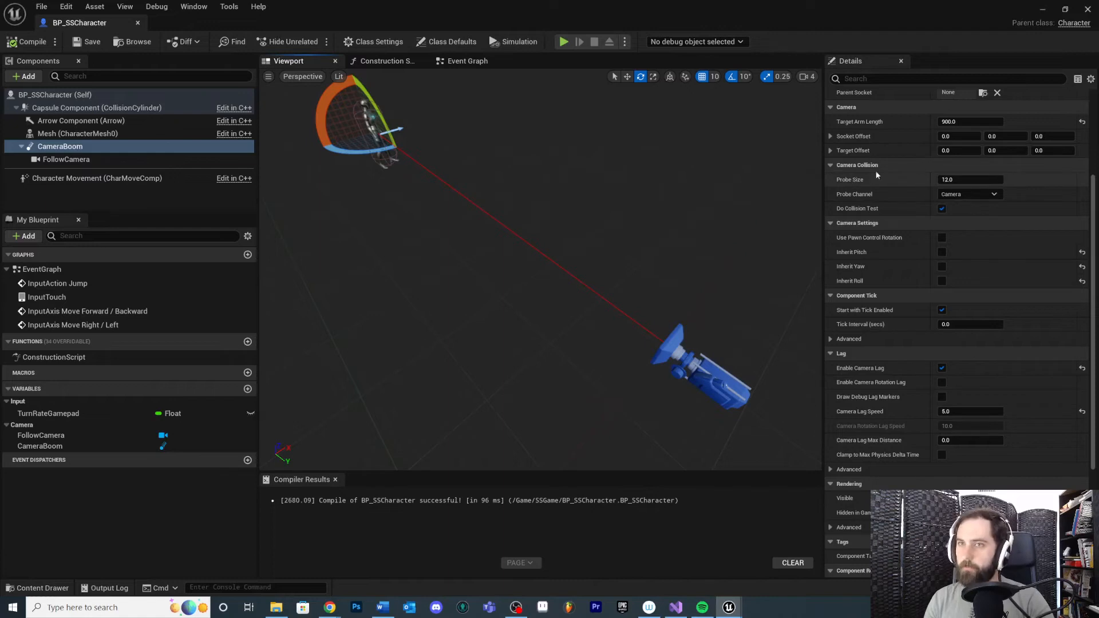
left_click(941, 209)
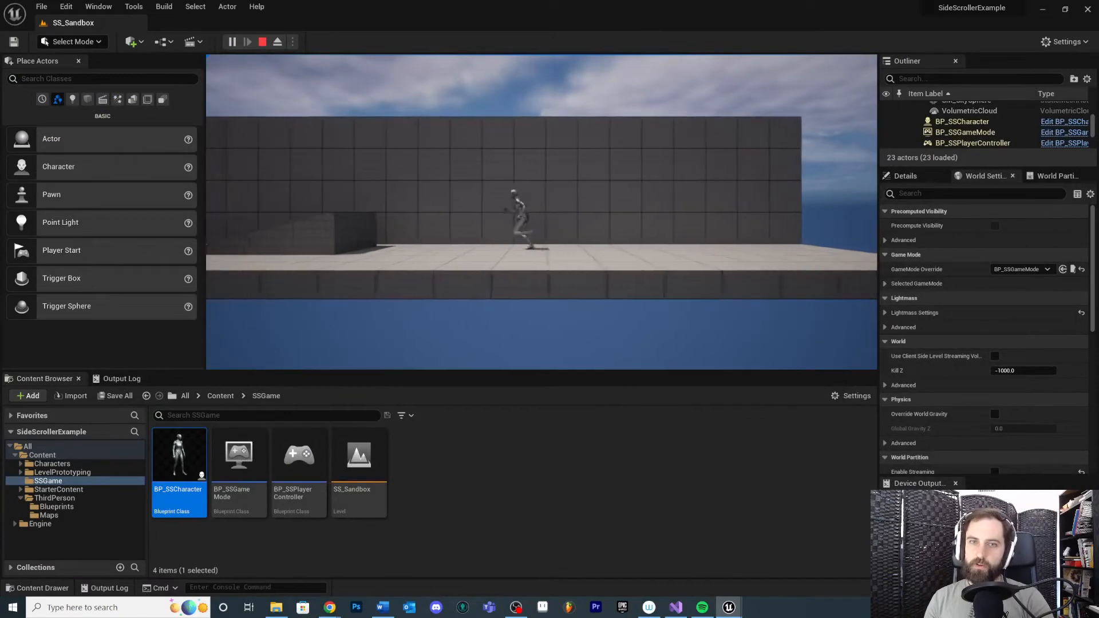
- Run the character back and forth in the playing level to check the camera with its collision test off
key("a")
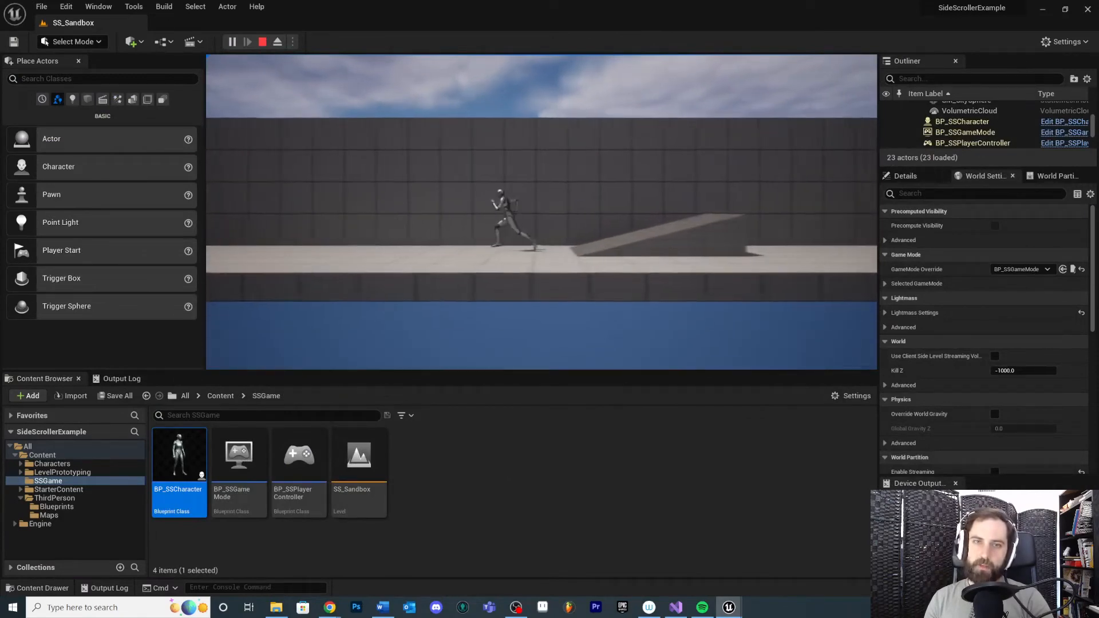
key("a")
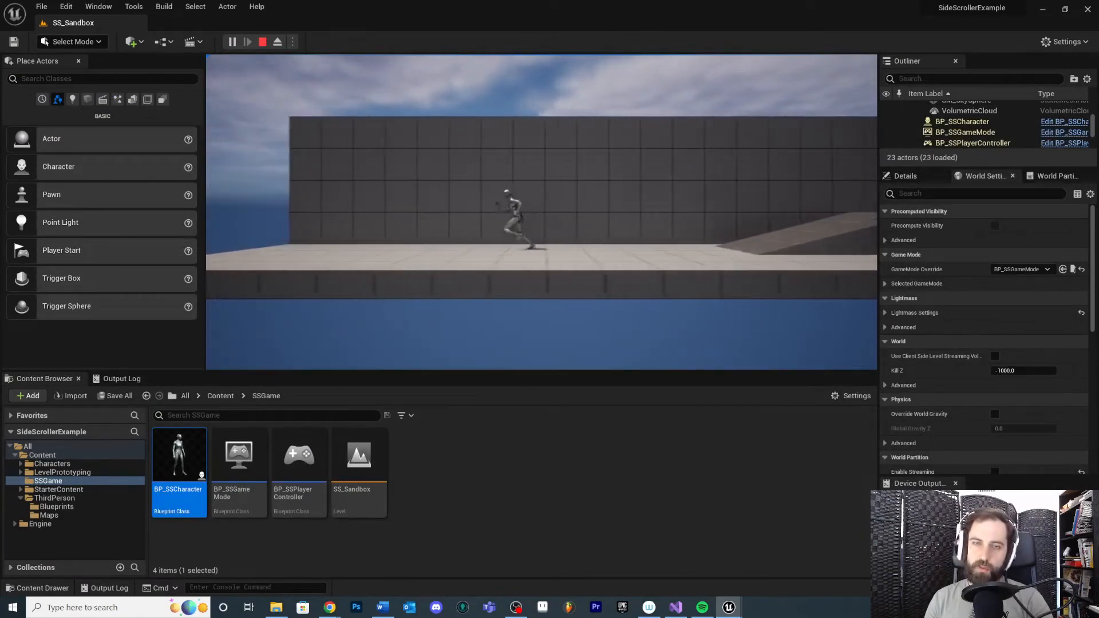
key("d")
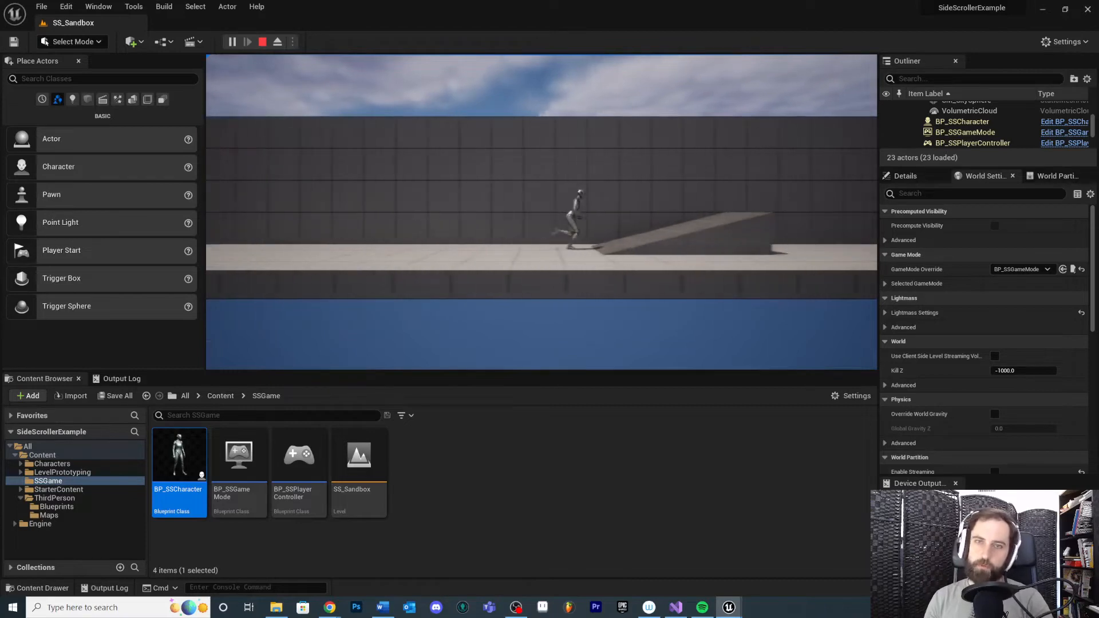
key("a")
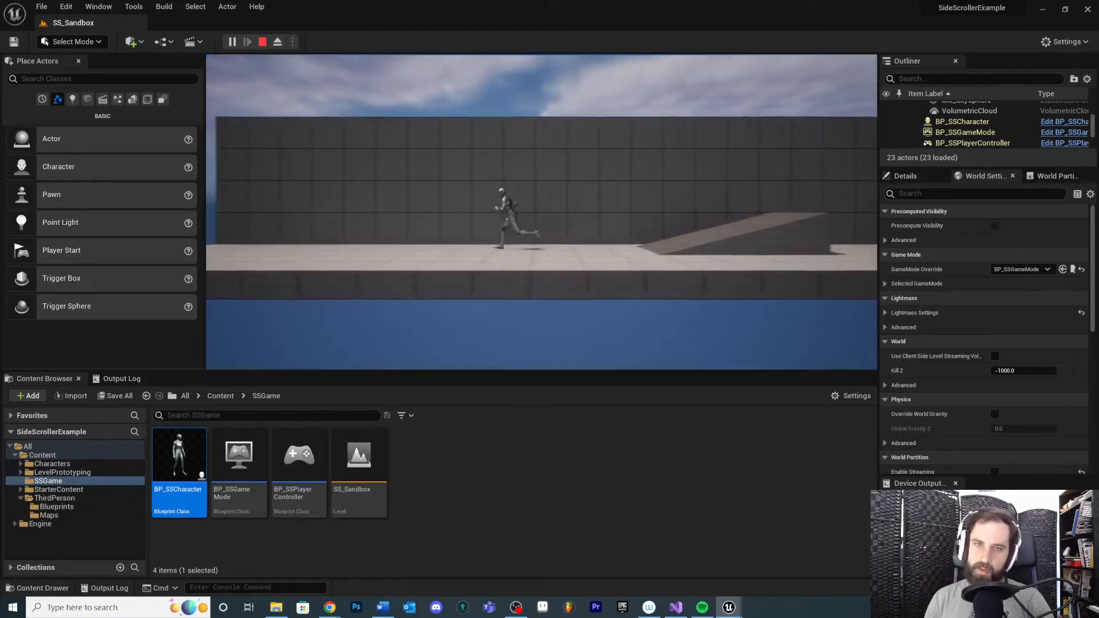
key("d")
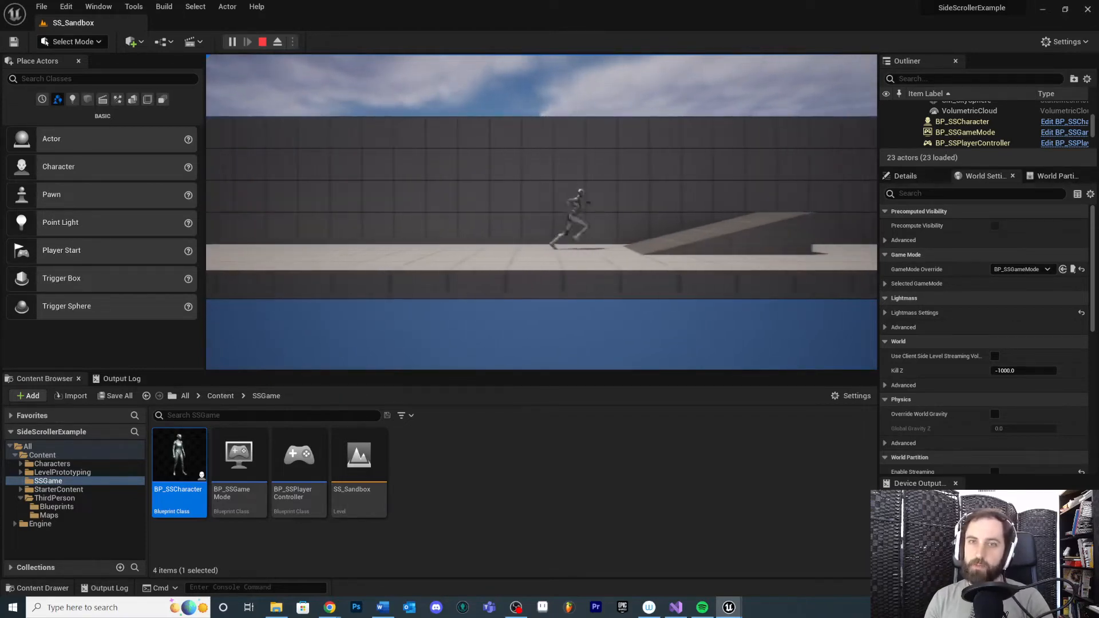
key("a")
key("d")
key("a")
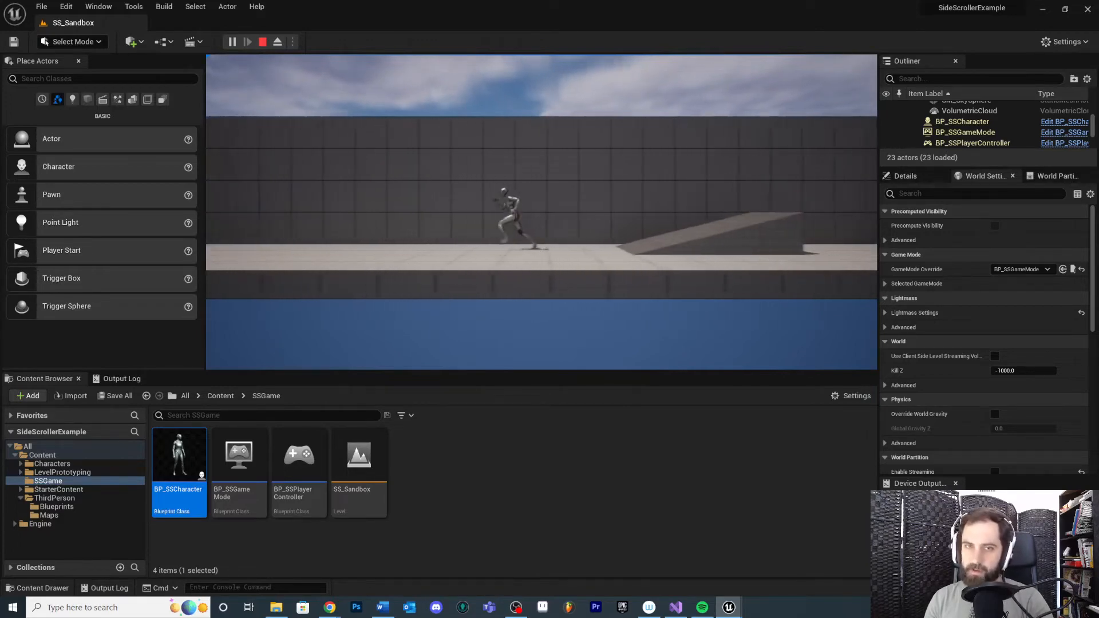
key("d")
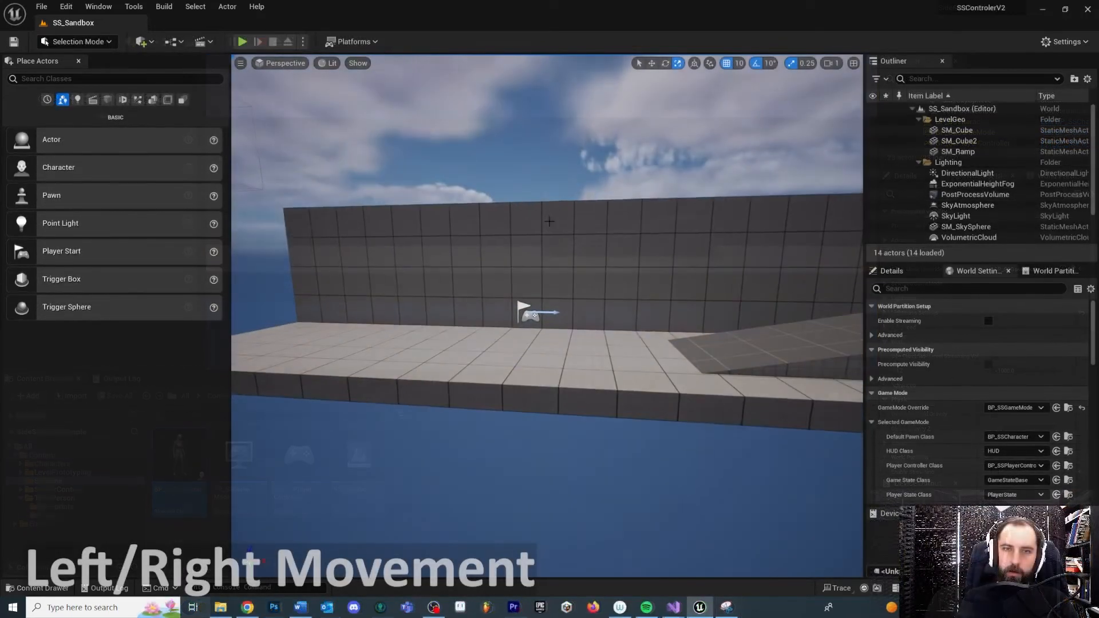
- Start playing SS_Sandbox in the SSControlerV2 project and alternate left and right movement to examine how the character turns
left_click(243, 43)
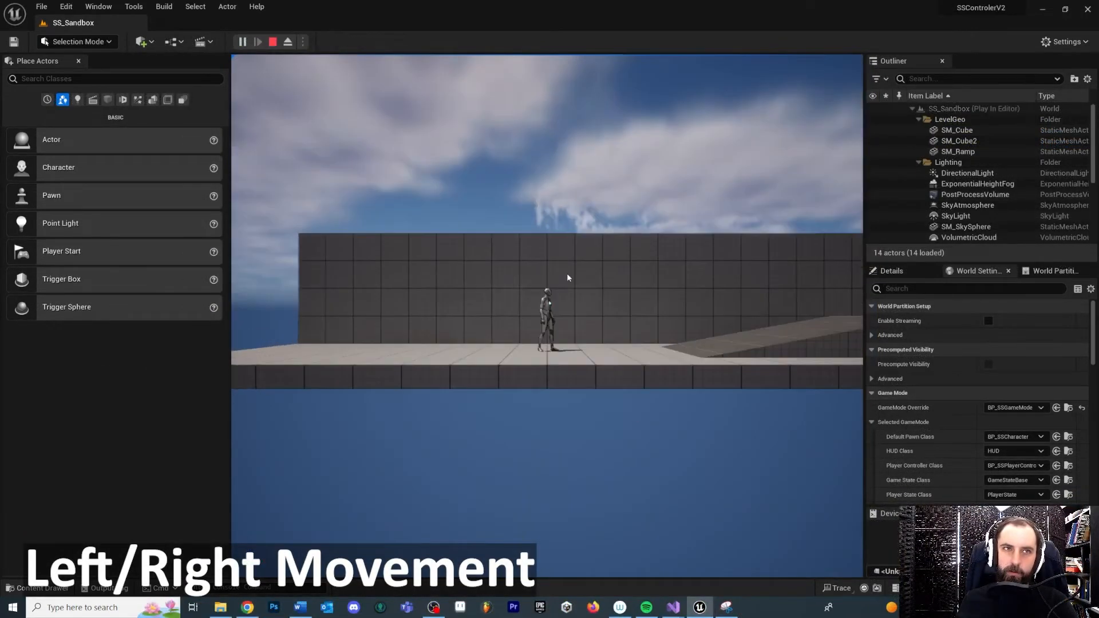
key("a")
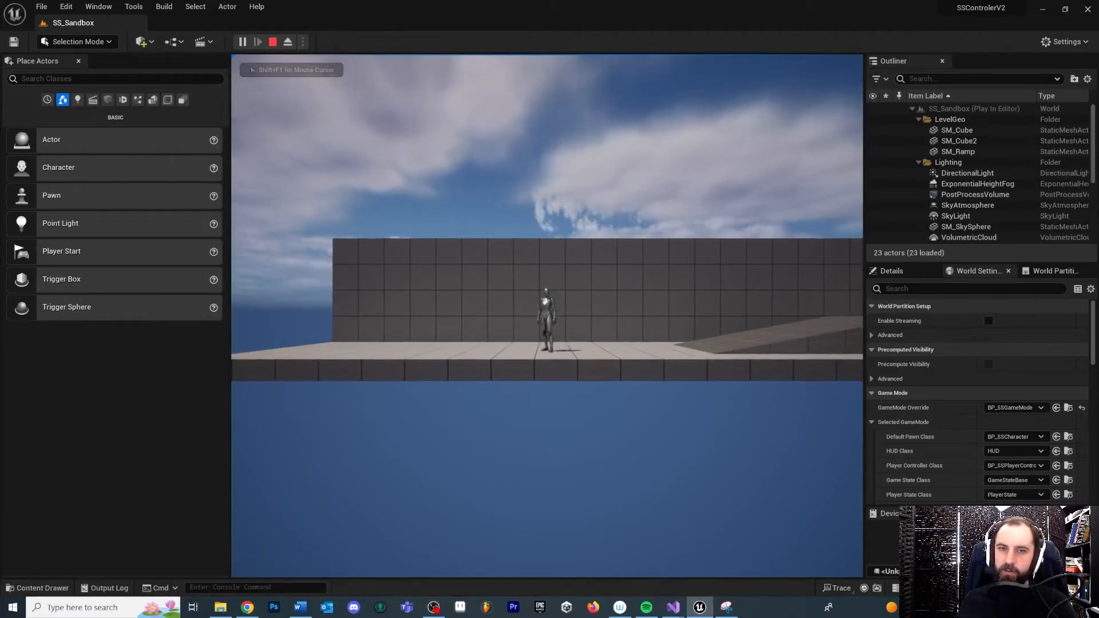
key("d")
key("a")
key("d")
key("a")
key("d")
key("a")
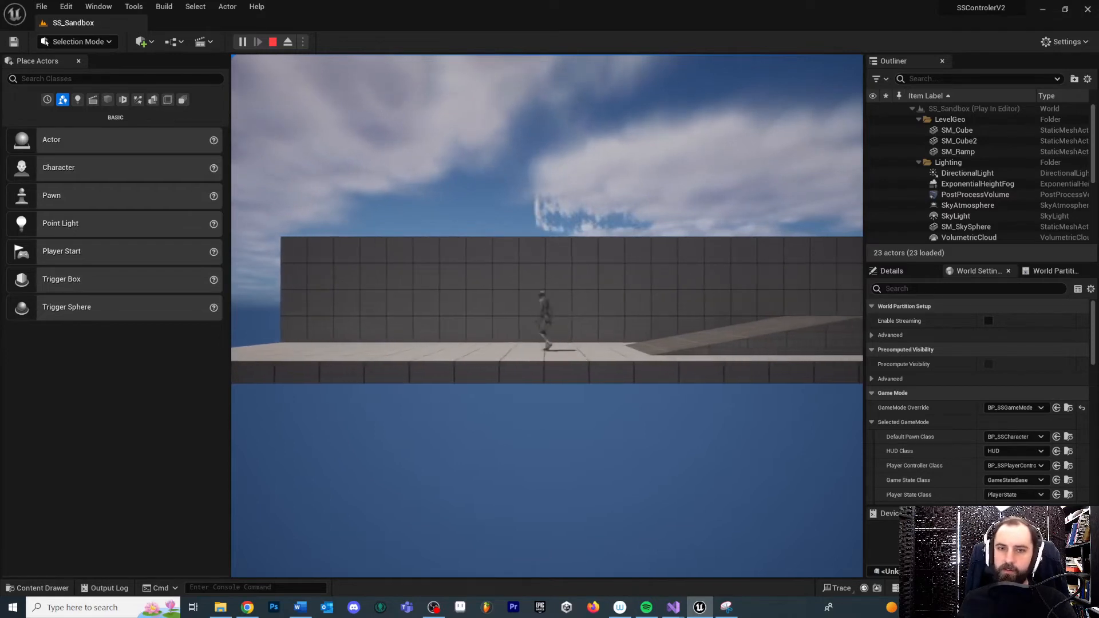
key("d")
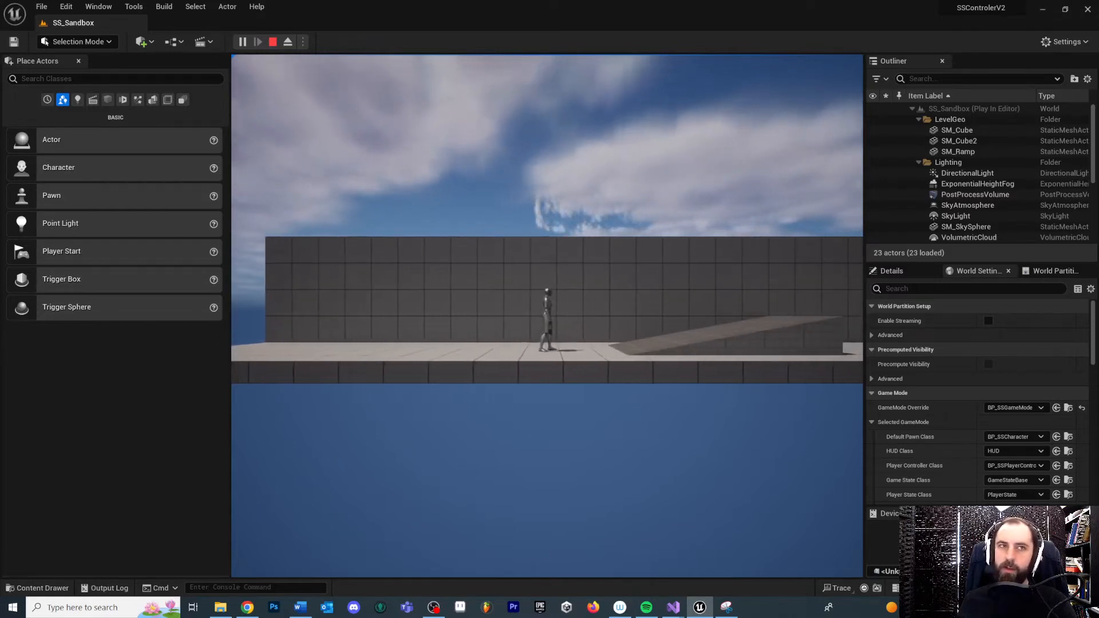
- End the play session and examine the level around the player start, wall and ramp in the viewport
key("Escape")
right_click_drag(573, 235, 529, 264)
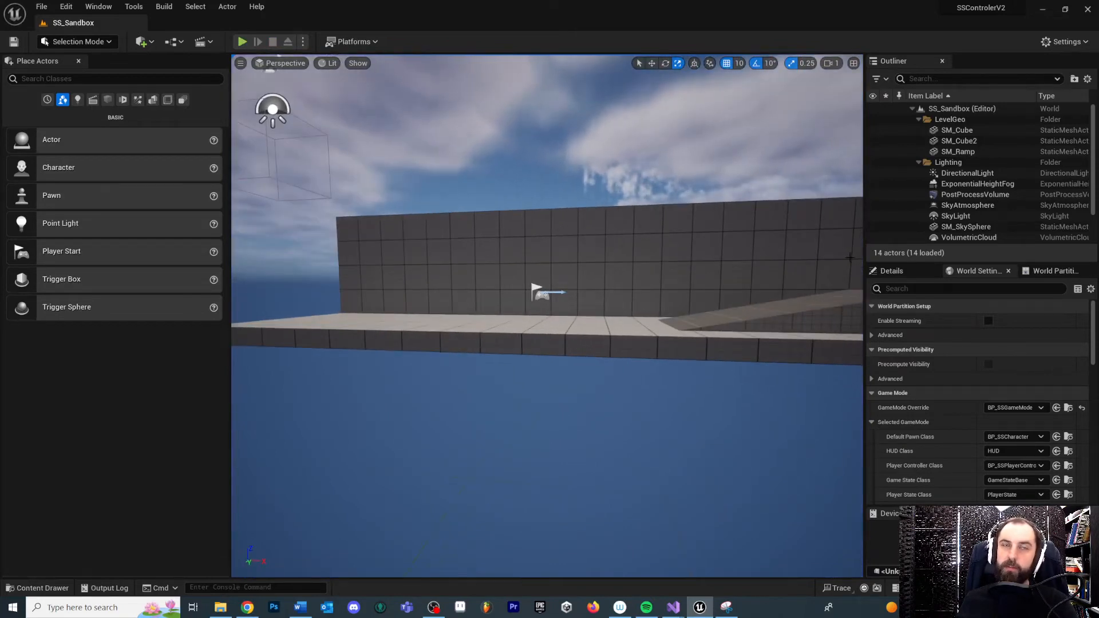
right_click_drag(596, 239, 766, 304)
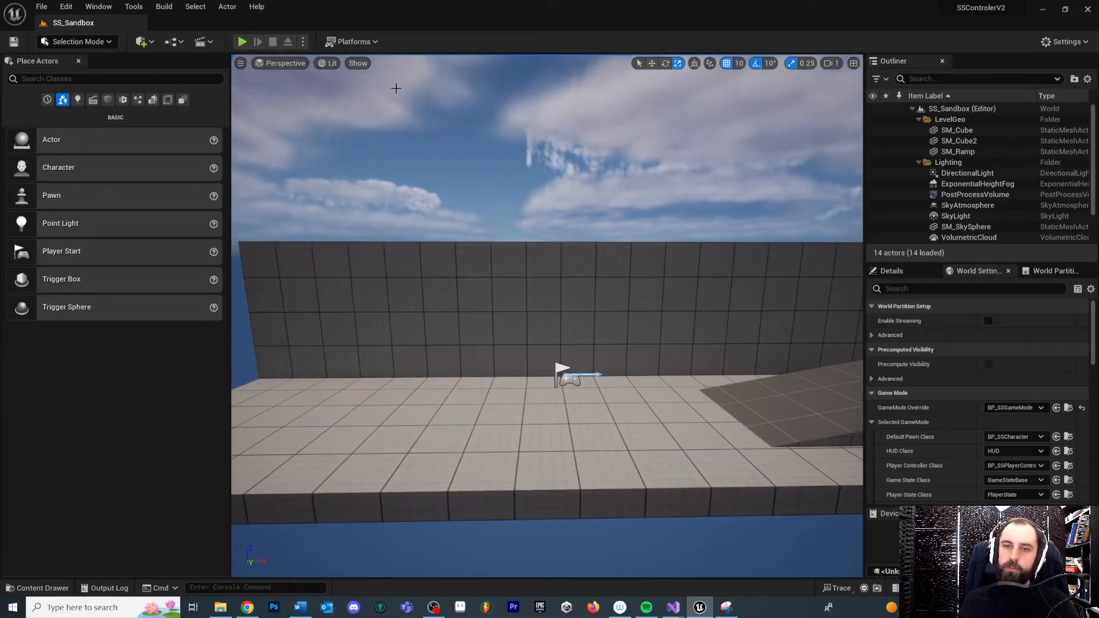
mouse_move(272, 384)
right_mouse_down()
mouse_move(321, 374)
mouse_move(272, 384)
right_mouse_up()
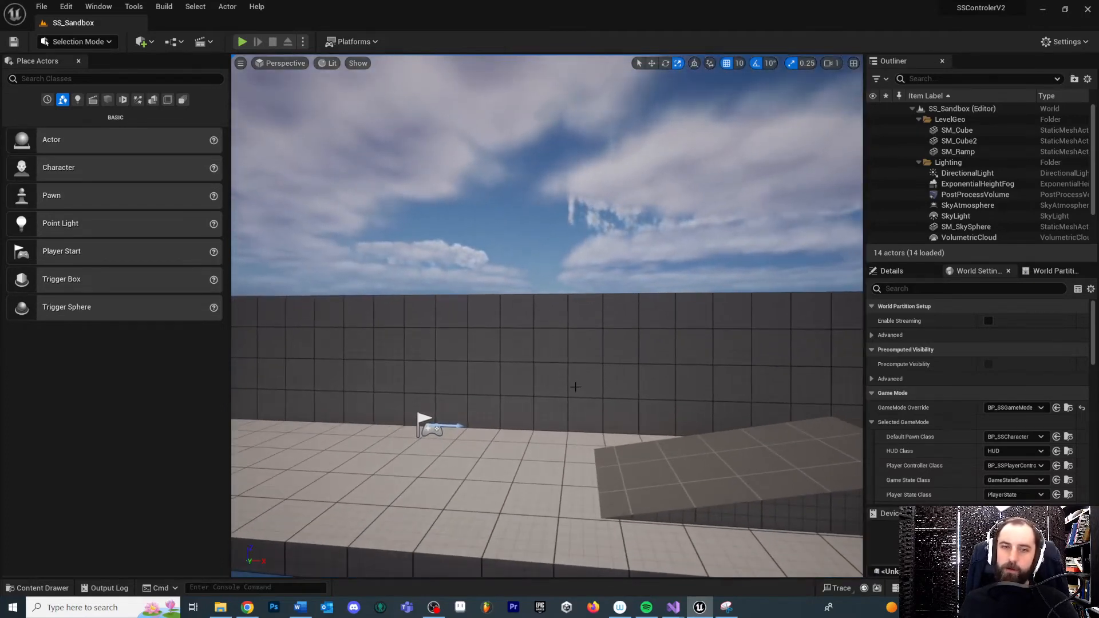
right_click_drag(520, 336, 438, 355)
key("s")
key("w")
key("d")
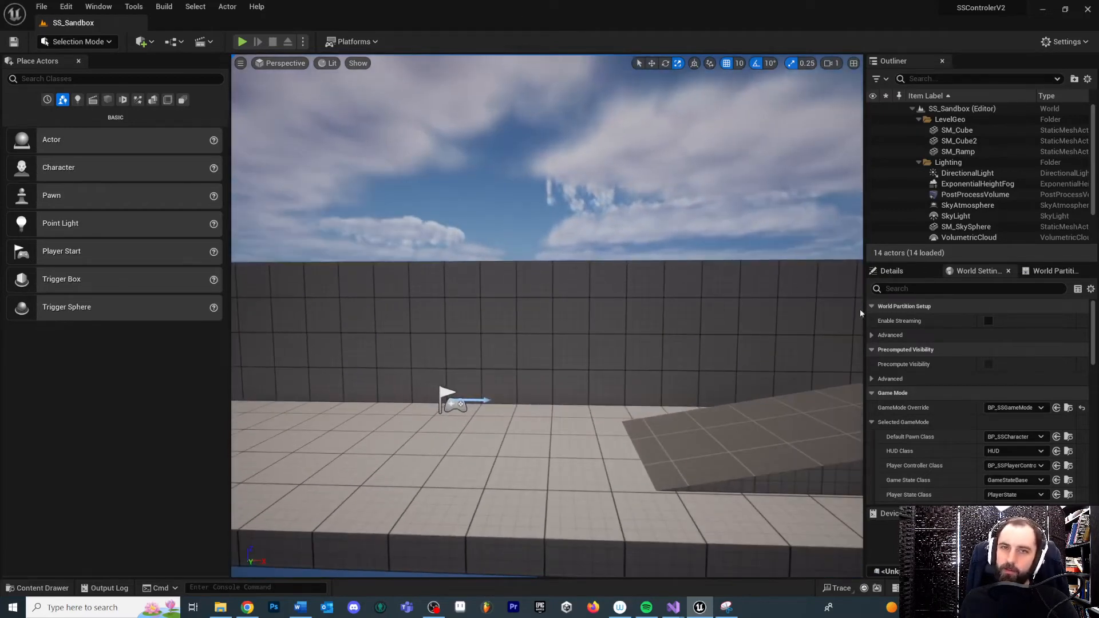
right_click_drag(641, 308, 658, 333)
- Open the BP_SSCharacter blueprint from the SSGame folder and bring its input mapping and movement graphs into view
key("ctrl+space")
key("ctrl+space")
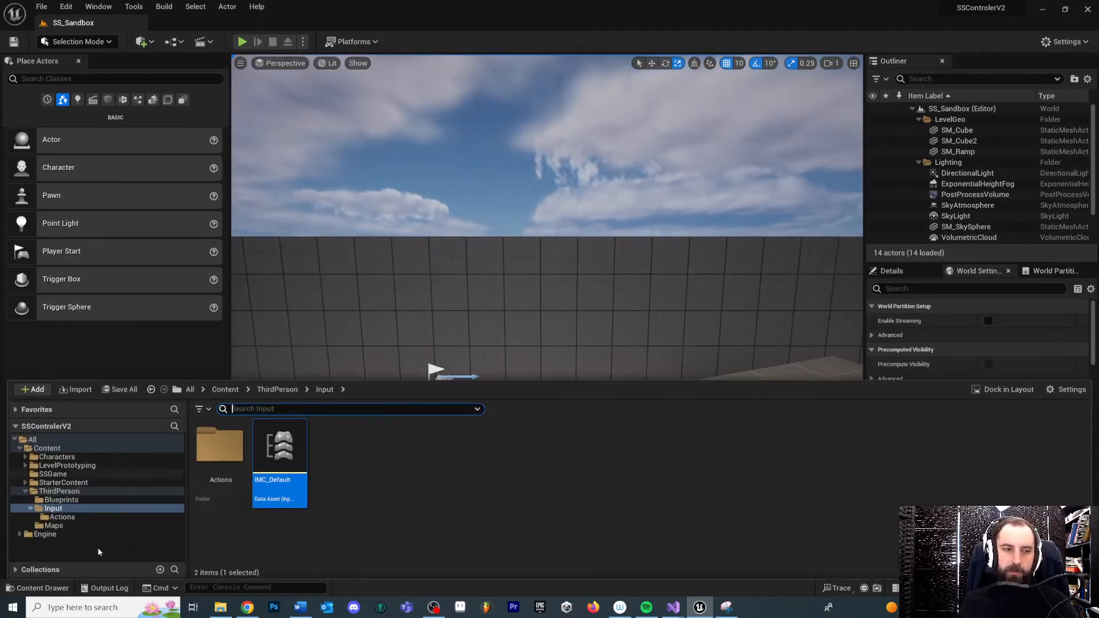
left_click(57, 491)
left_click(61, 500)
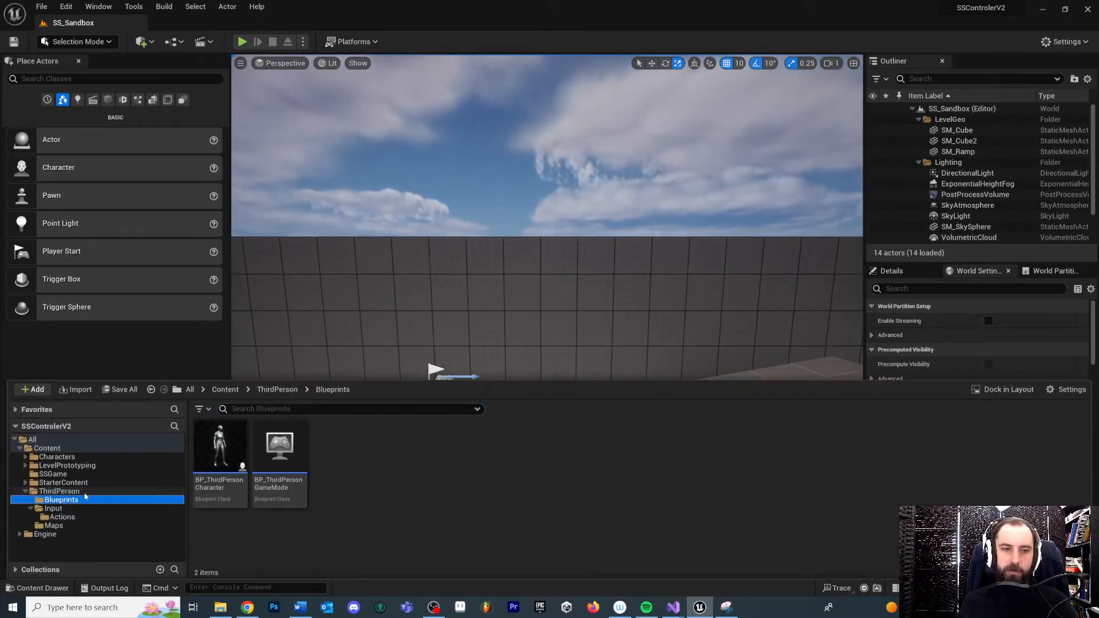
left_click(57, 491)
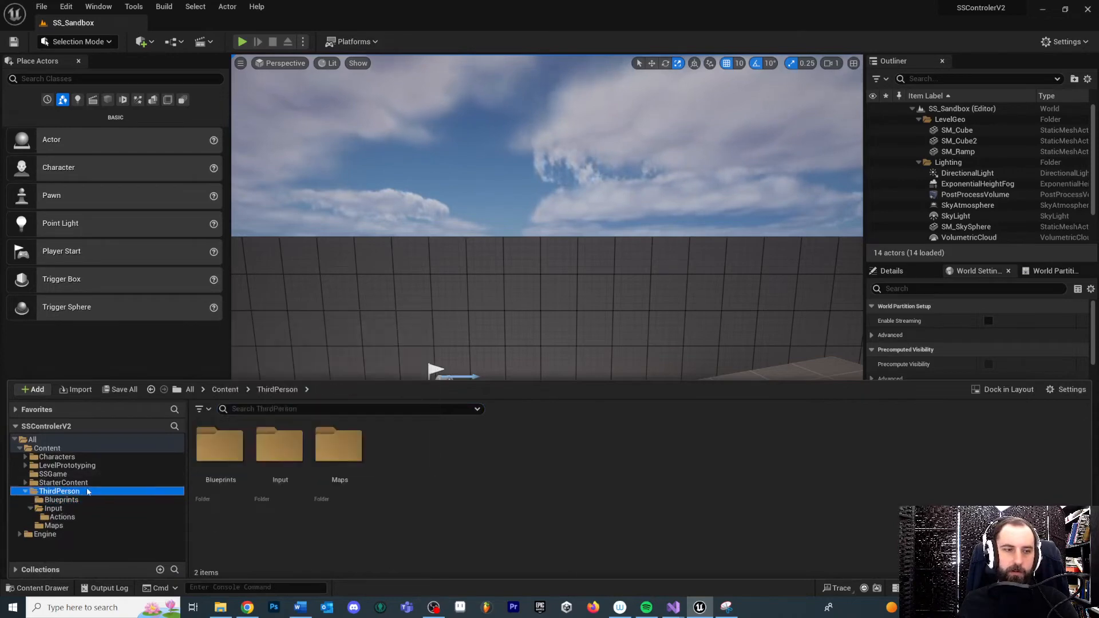
left_click(57, 475)
double_click(221, 452)
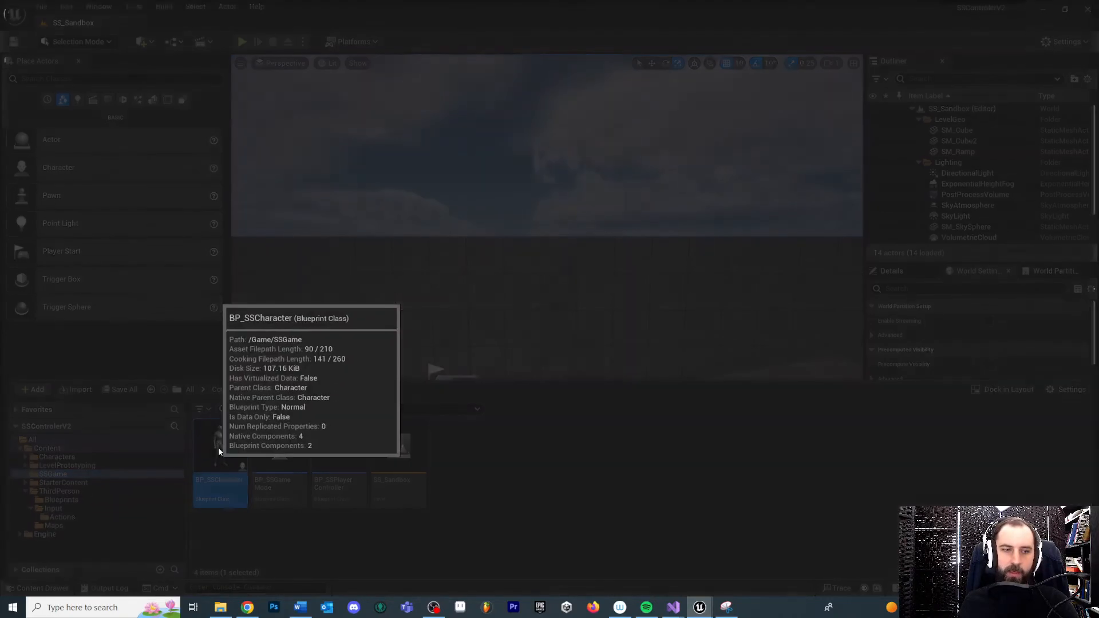
scroll(589, 291, "down", 1)
left_click_drag(321, 238, 584, 309)
right_click_drag(618, 301, 579, 274)
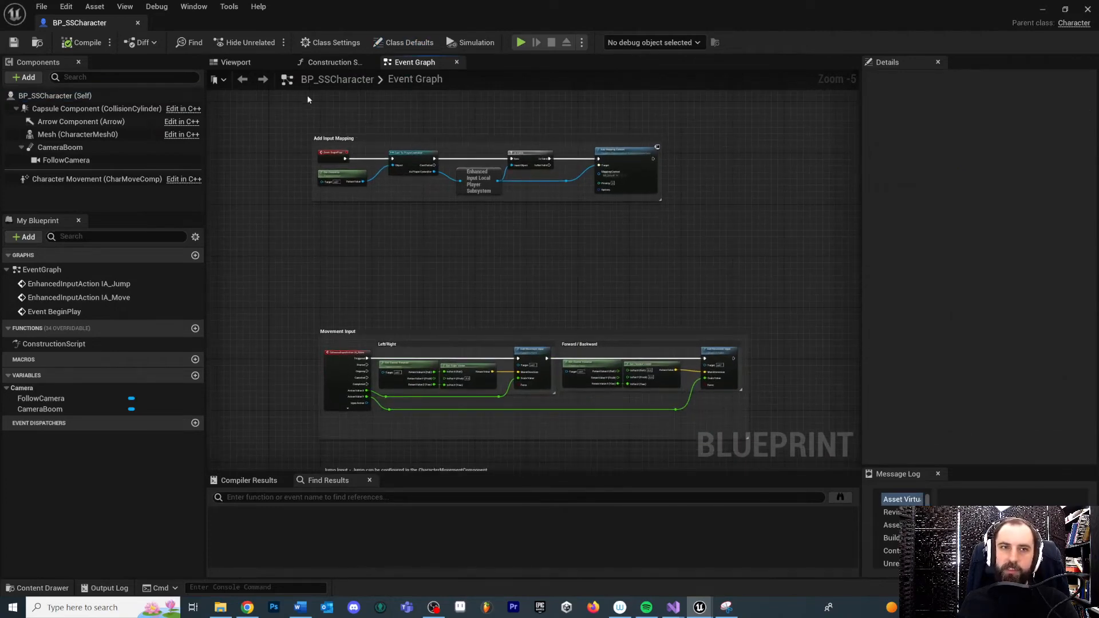
right_click_drag(478, 244, 341, 245)
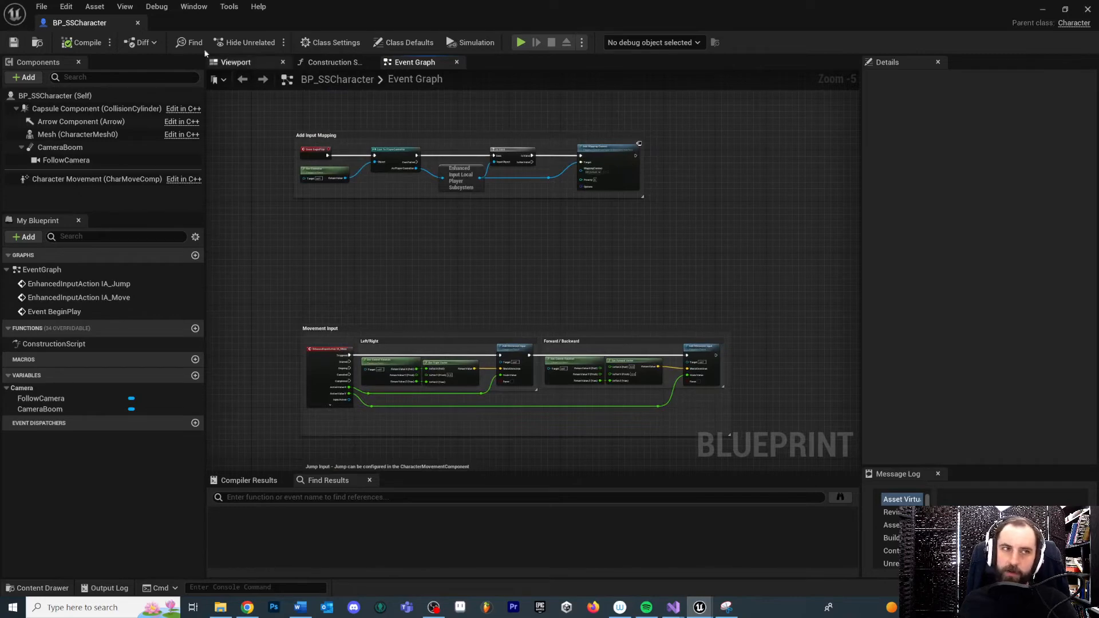
- Filter the character blueprint's own properties for "Planar" and enable Constrain to Plane and Snap to Plane at Start
left_click(51, 98)
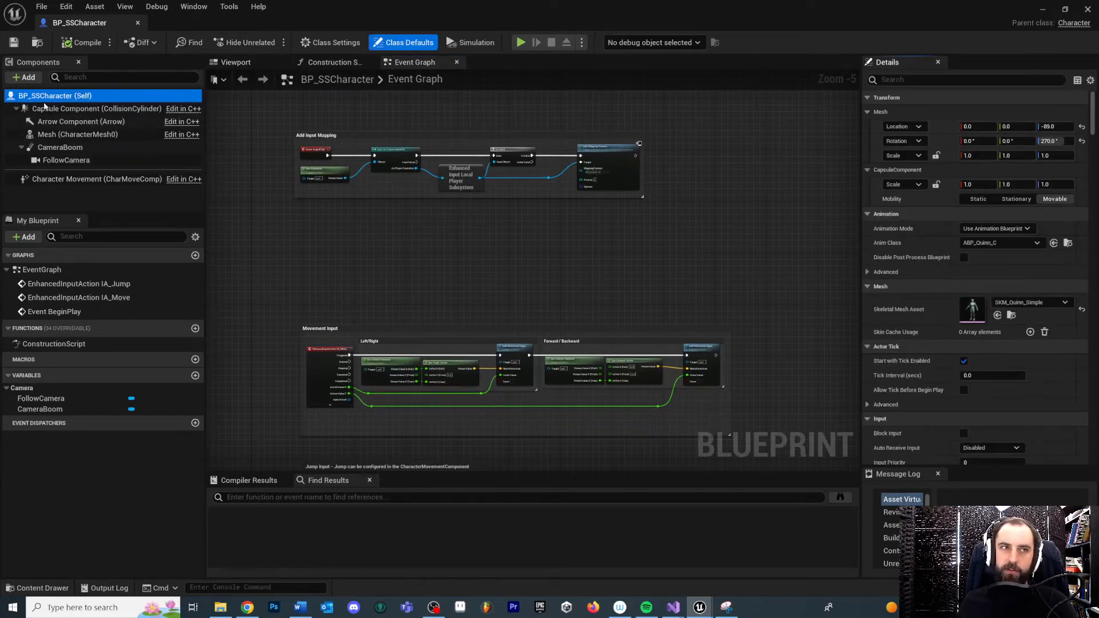
left_click(901, 82)
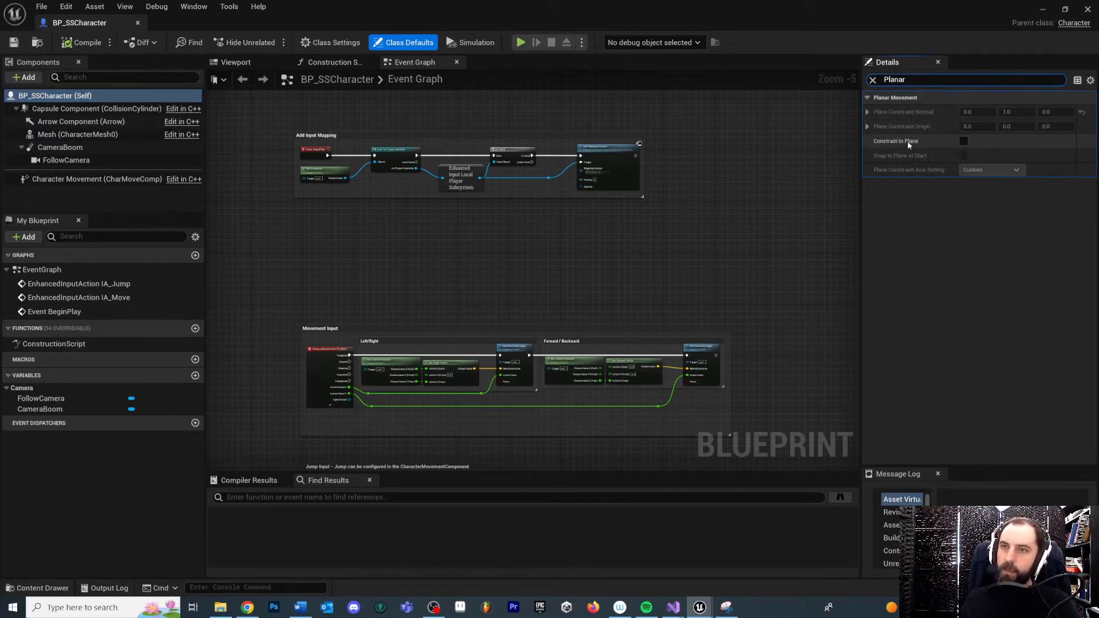
left_click(964, 142)
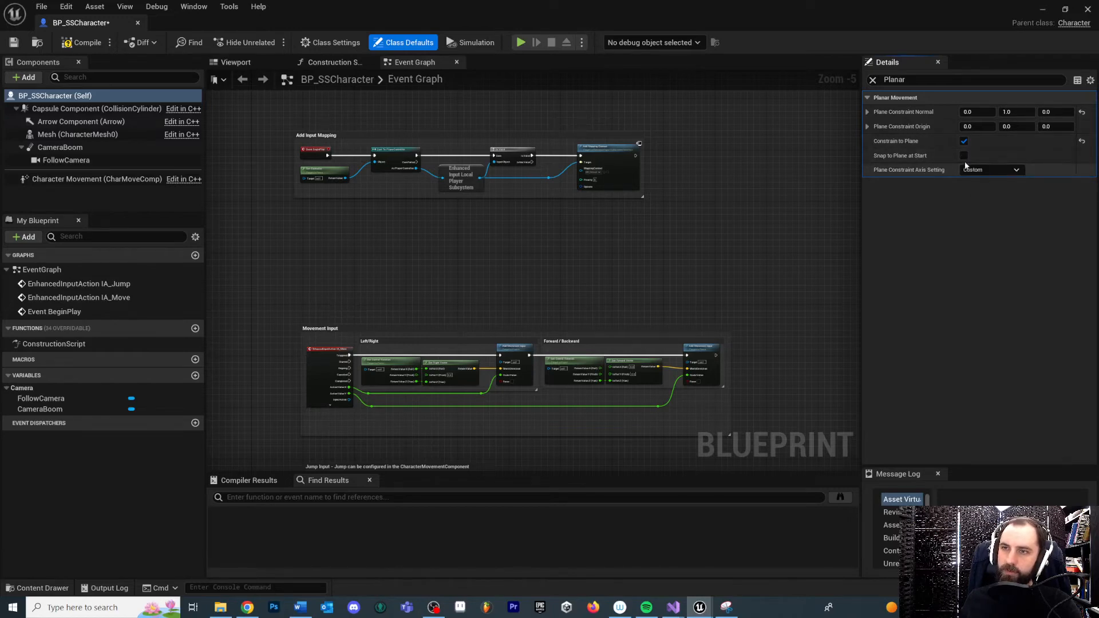
left_click(964, 155)
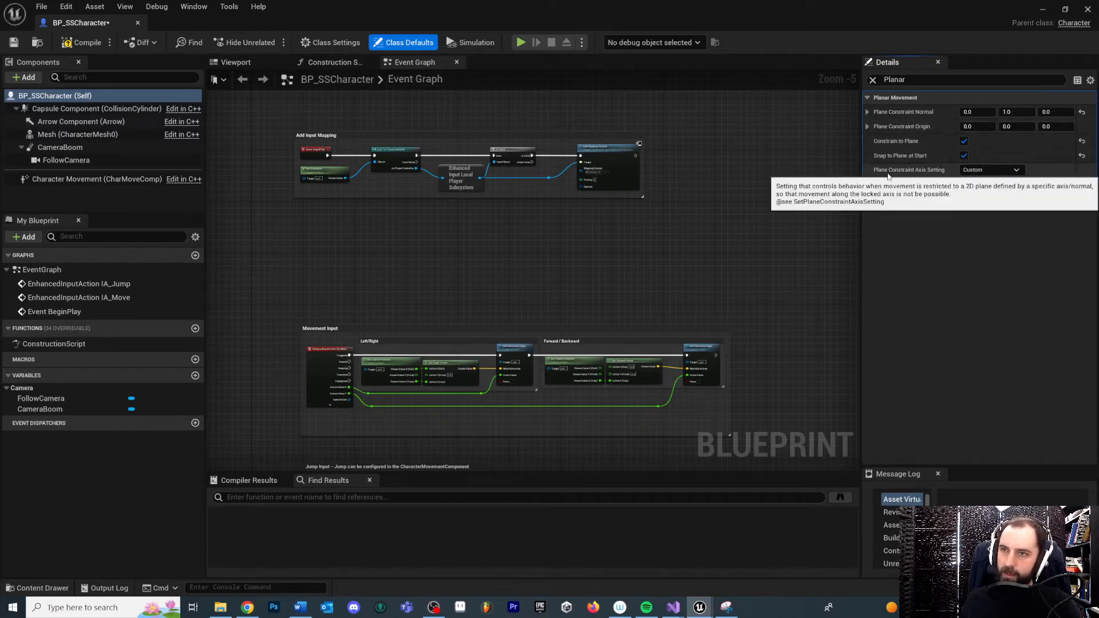
- Set the Plane Constraint Axis Setting to Y, save BP_SSCharacter and return to the level
left_click(985, 170)
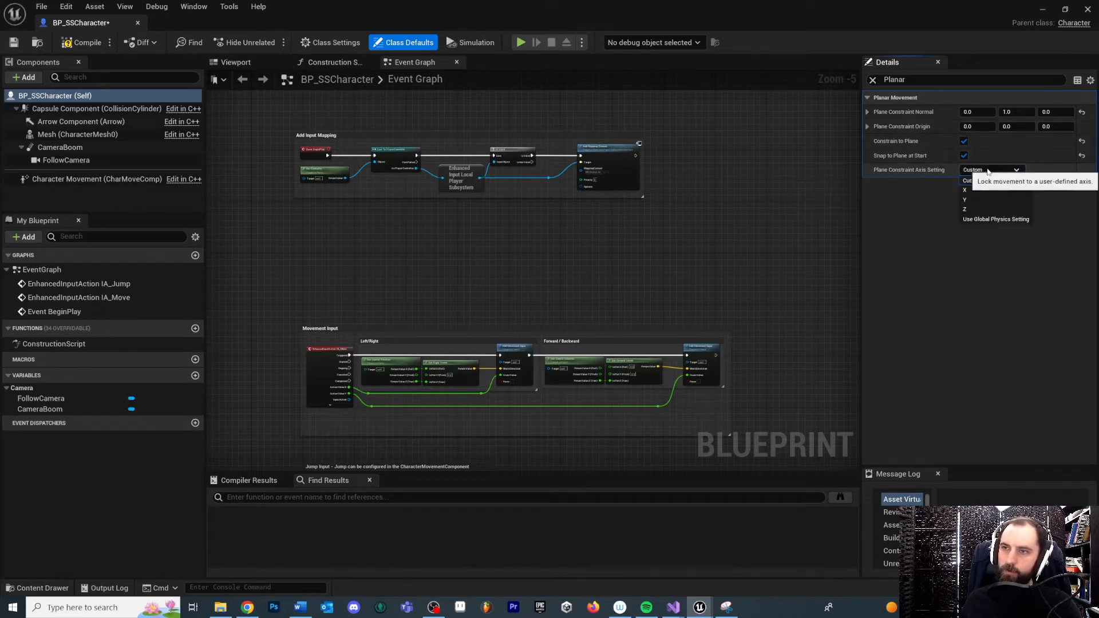
left_click(966, 201)
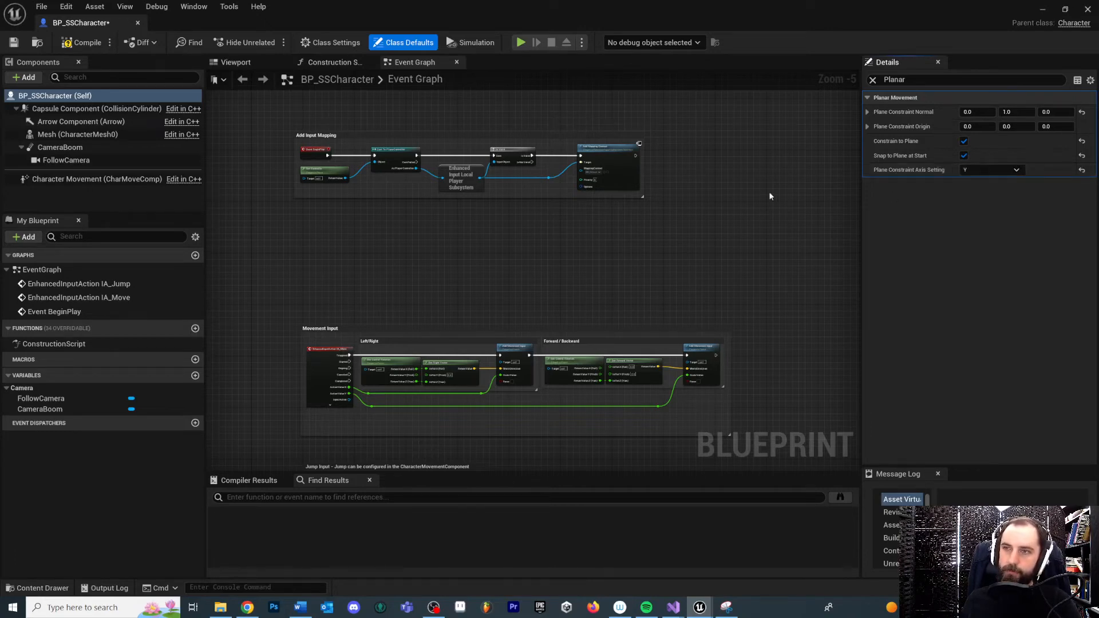
right_click_drag(767, 196, 724, 175)
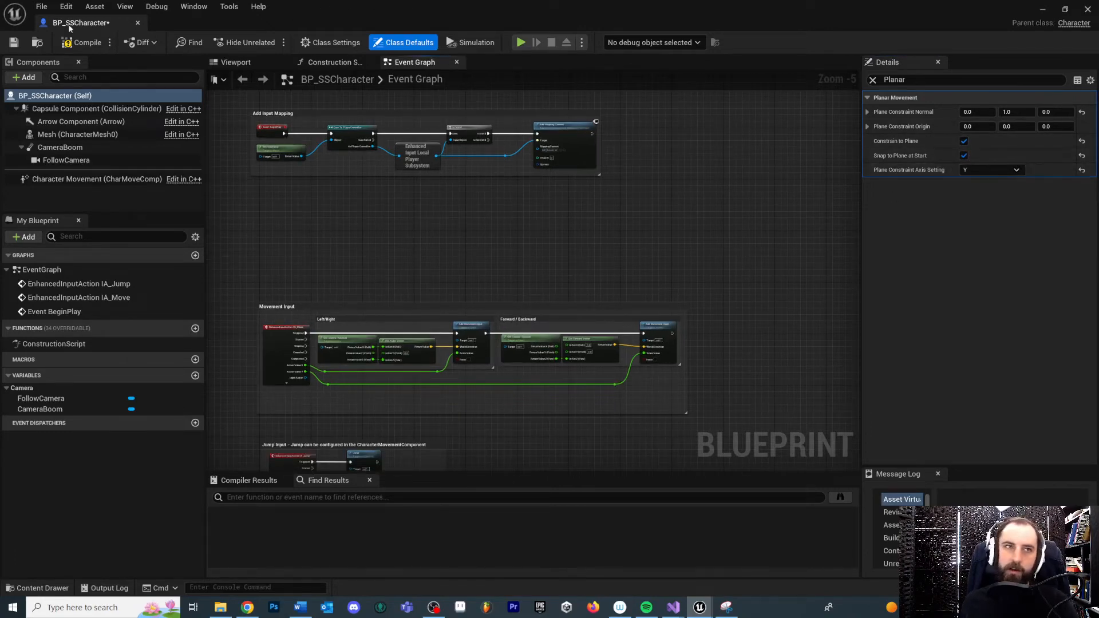
left_click(12, 43)
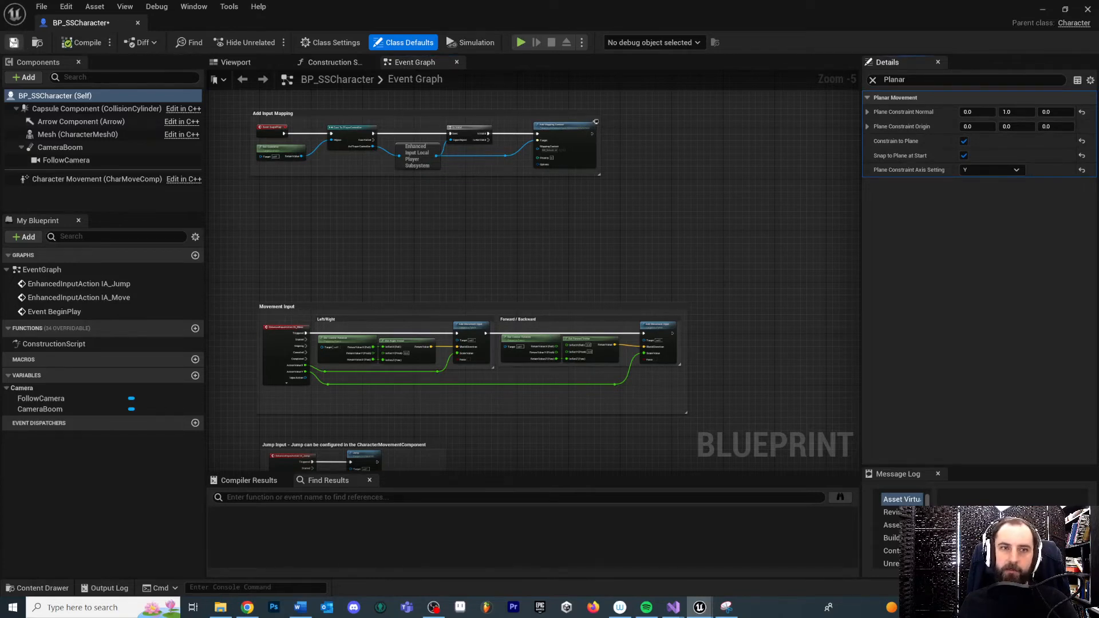
left_click(1043, 9)
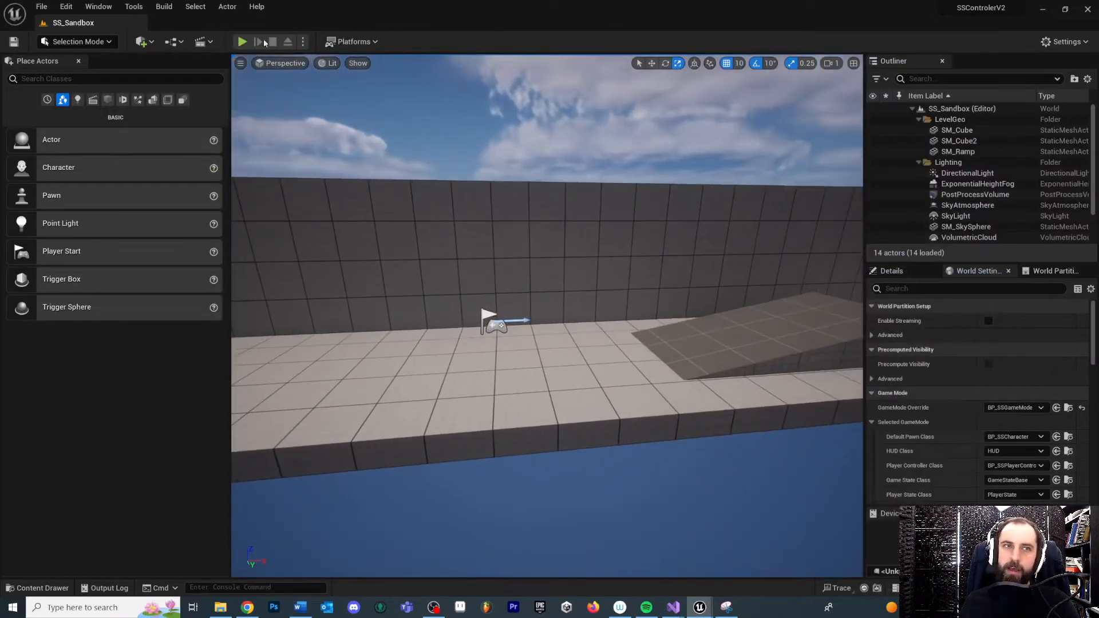
- Play-test SS_Sandbox by repeatedly switching between left and right movement to check the plane constraint, and end the session
left_click(702, 344)
key("d")
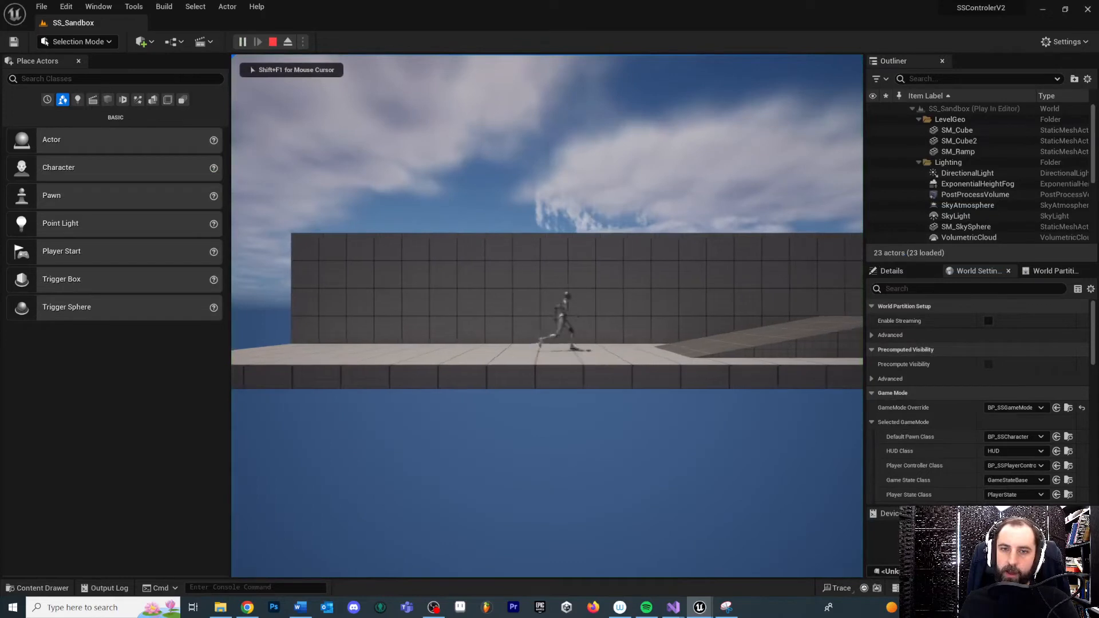
key("a")
key("d")
key("a")
key("d")
key("a")
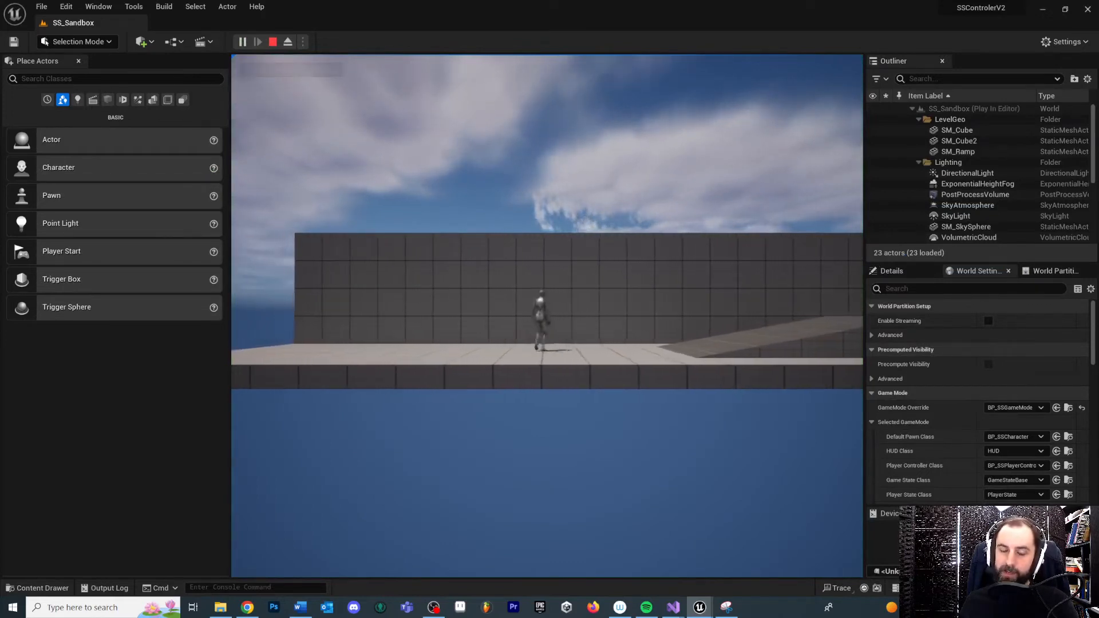
key("d")
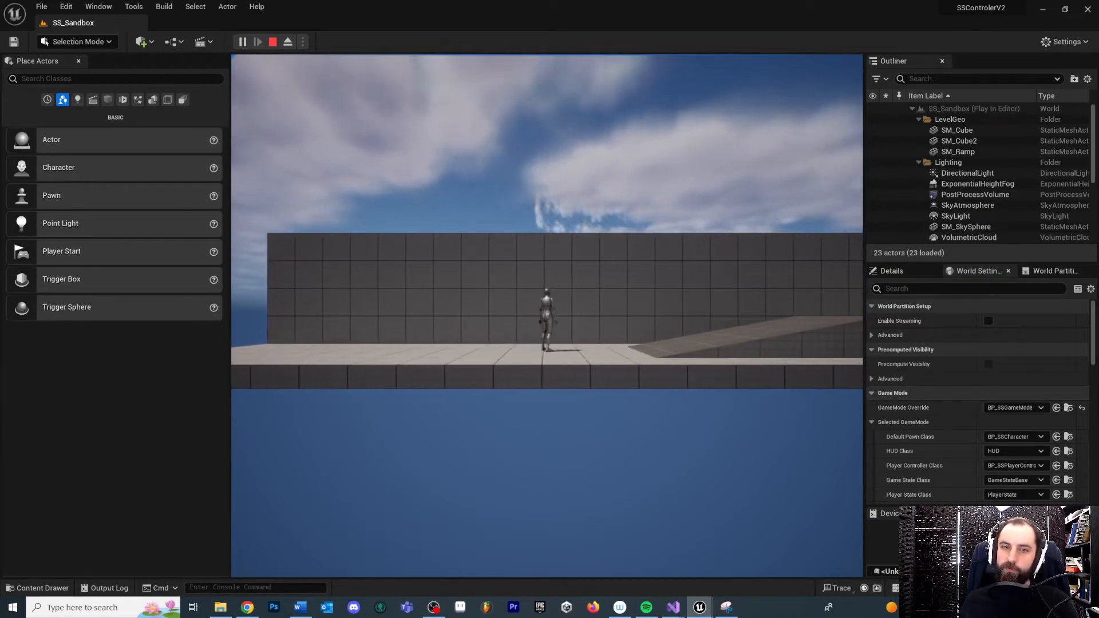
key("a")
key("d")
key("a")
key("d")
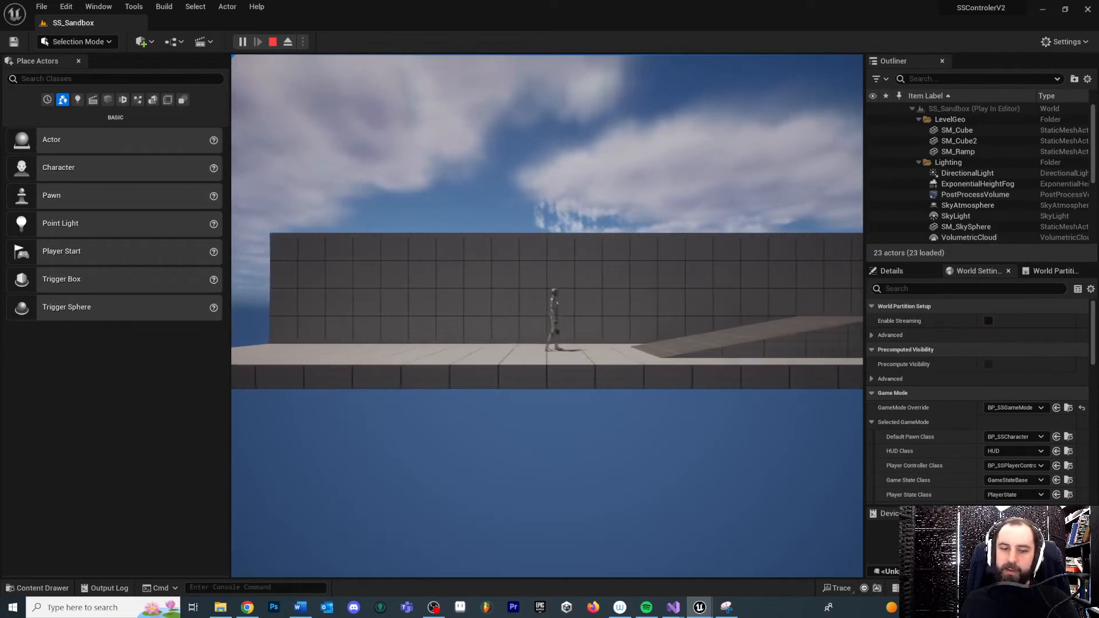
key("d")
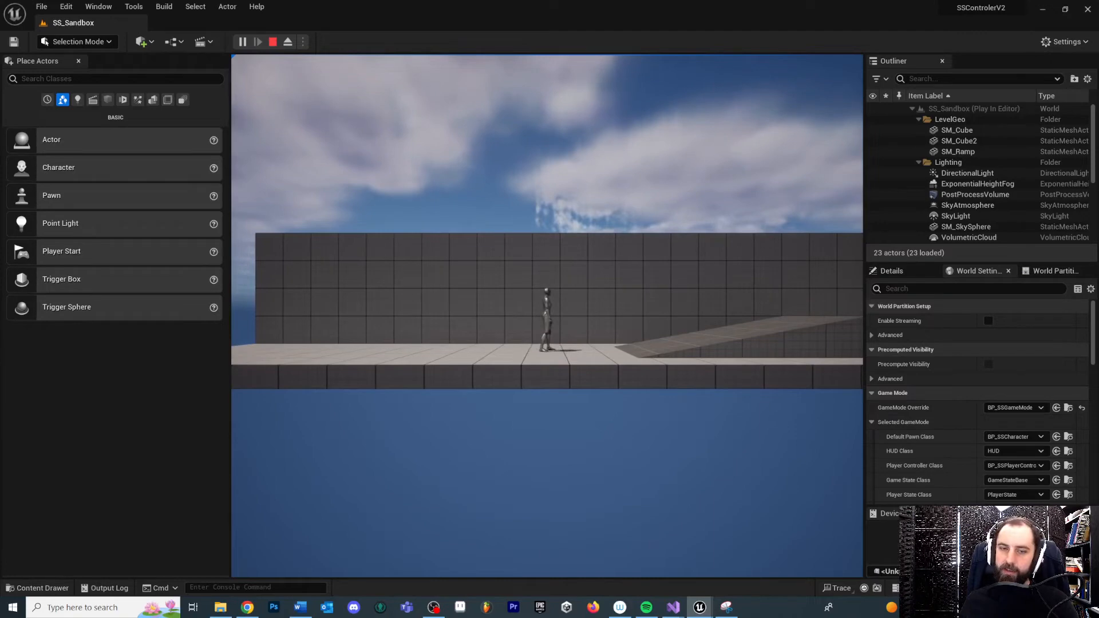
key("Escape")
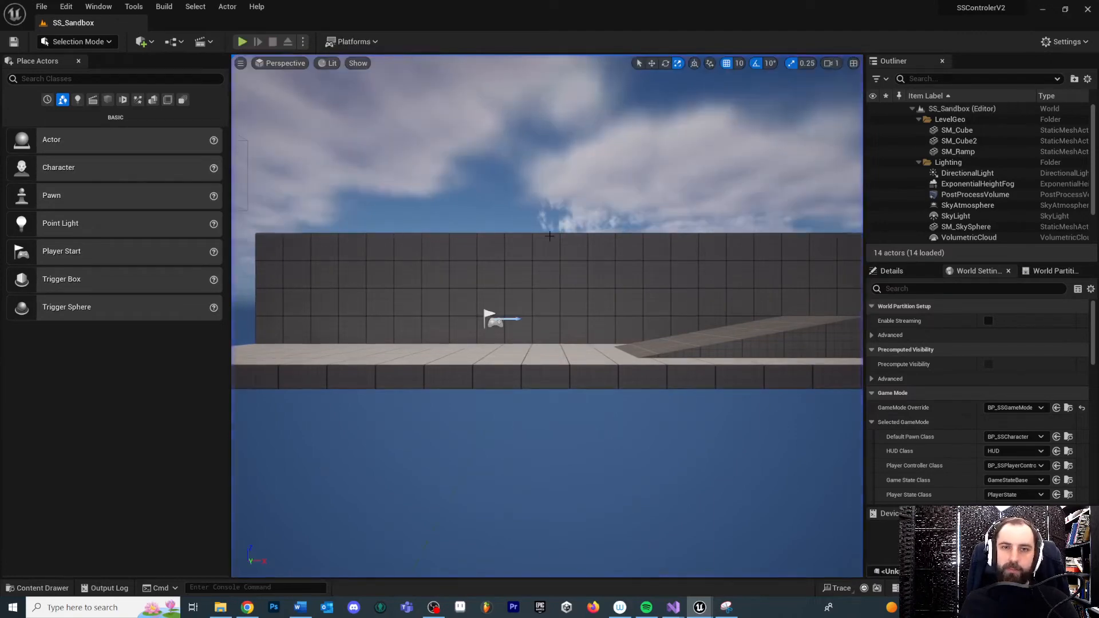
- Reopen BP_SSCharacter to review its planar movement settings and event graph, and return to the level
key("ctrl+space")
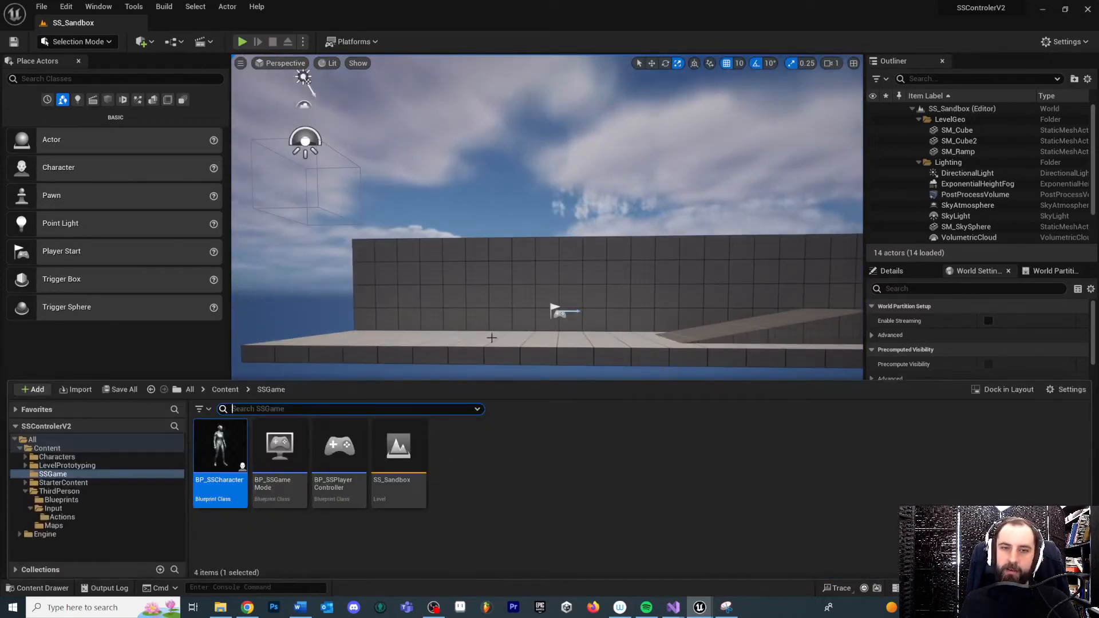
double_click(218, 458)
right_click_drag(492, 262, 559, 394)
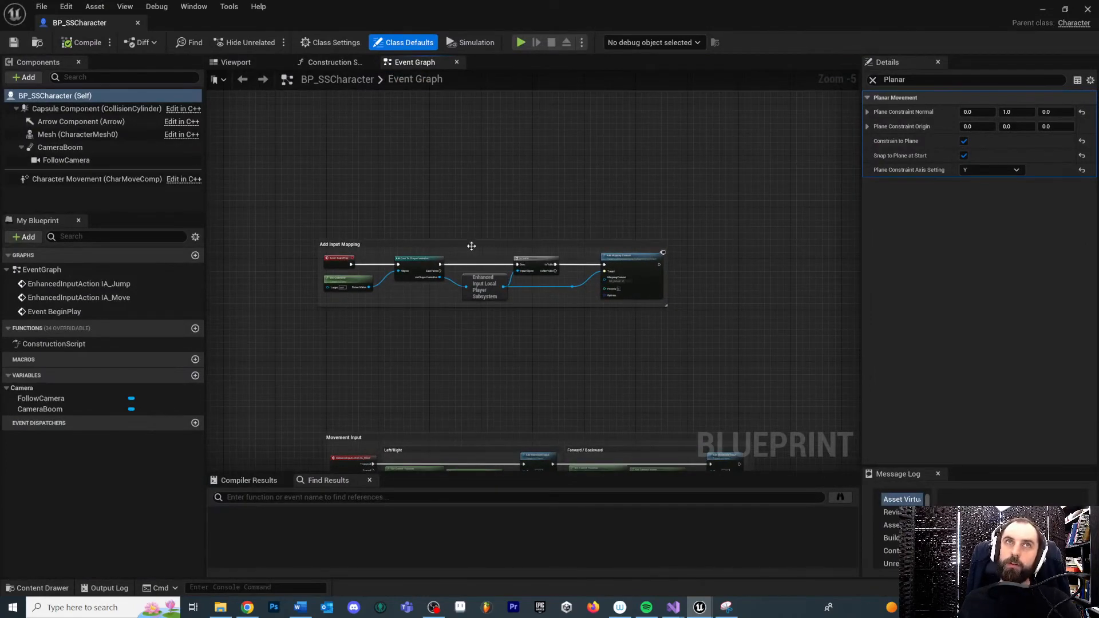
right_click_drag(471, 246, 487, 212)
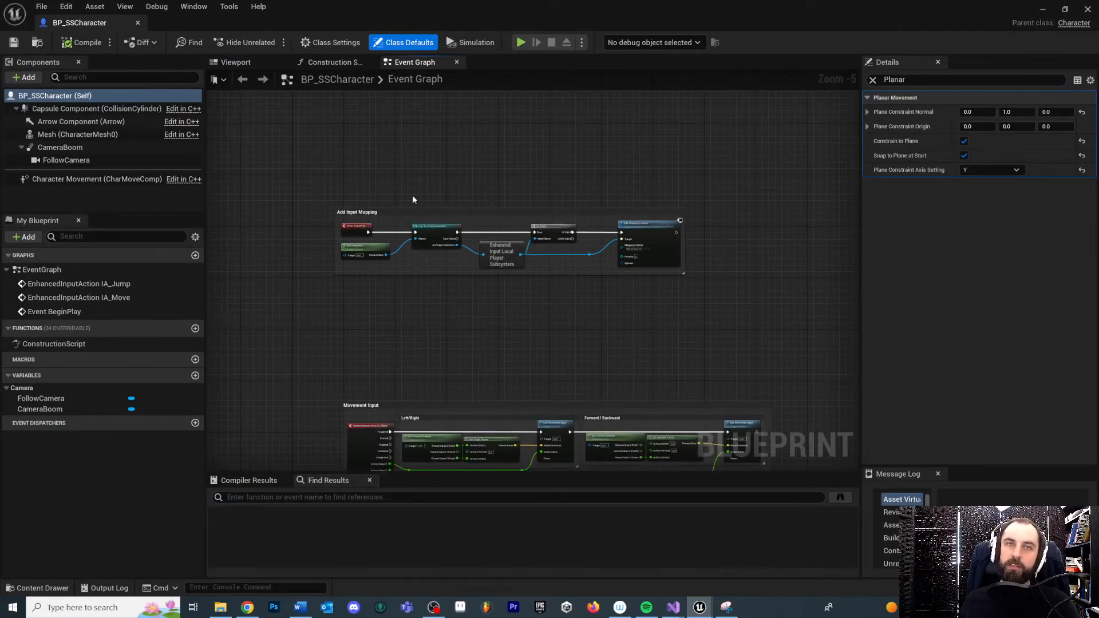
right_click_drag(603, 317, 579, 321)
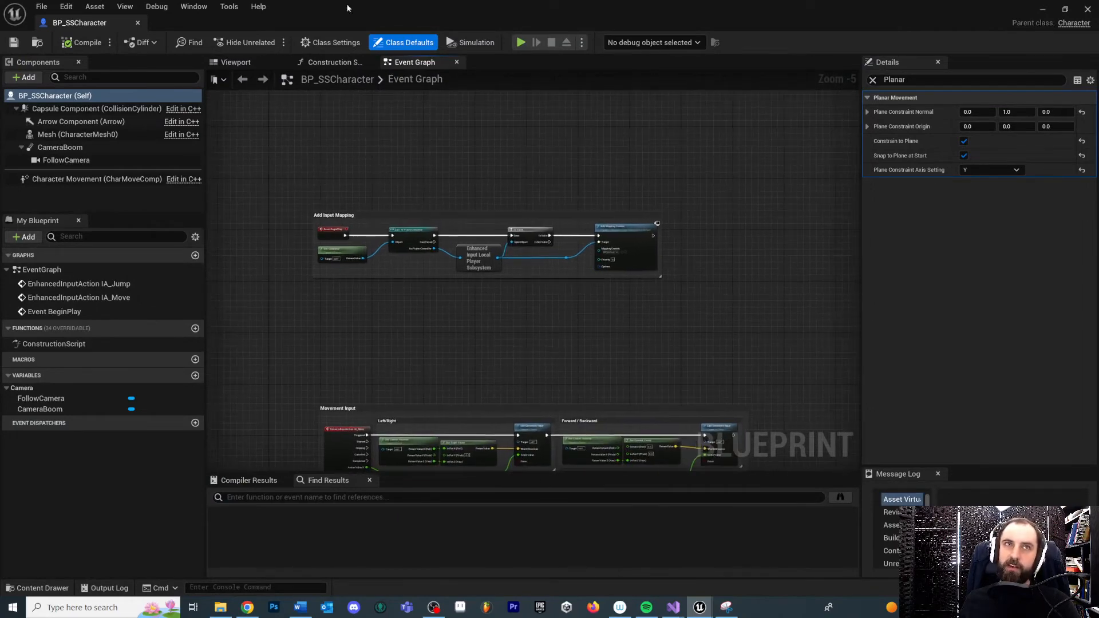
left_click(1042, 9)
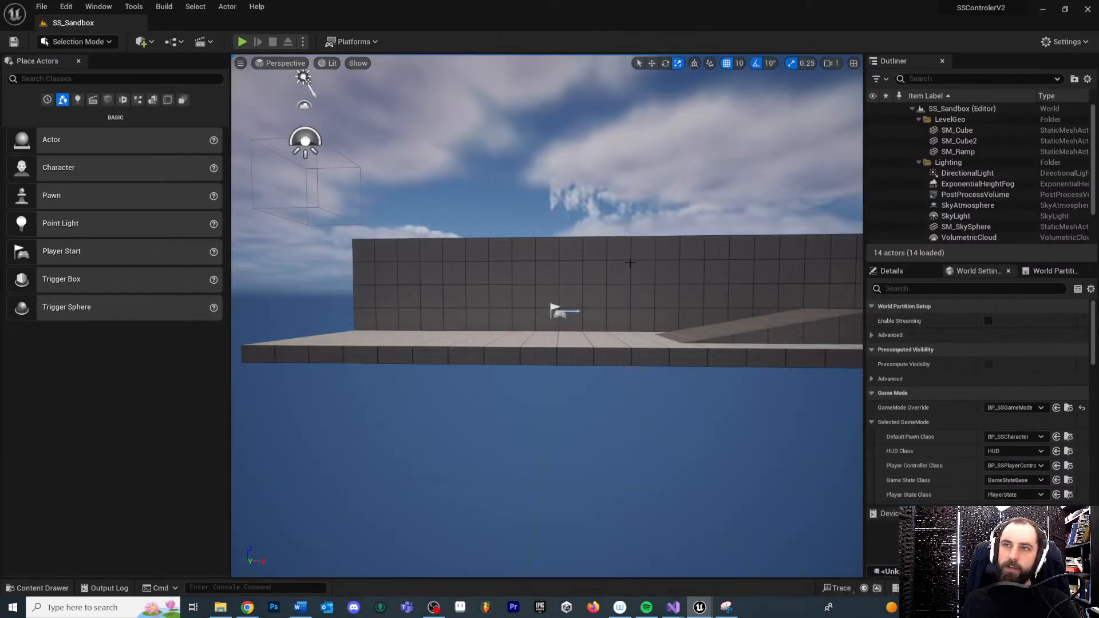
- Look at the Engine Input page of the Project Settings, including its action and axis mappings, and close the settings
left_click(66, 7)
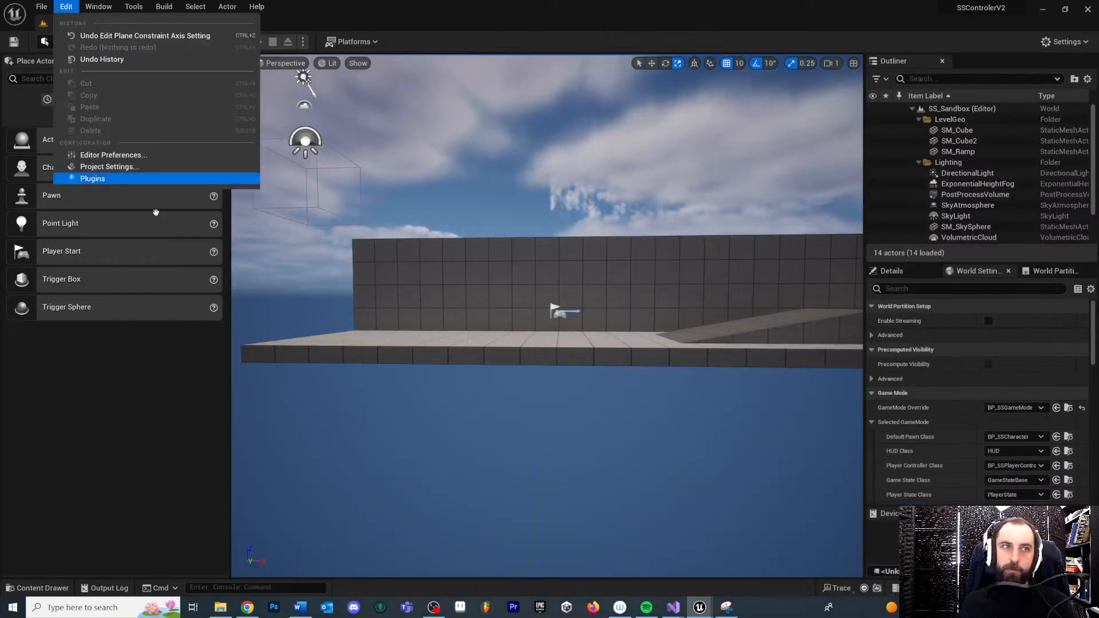
left_click(109, 166)
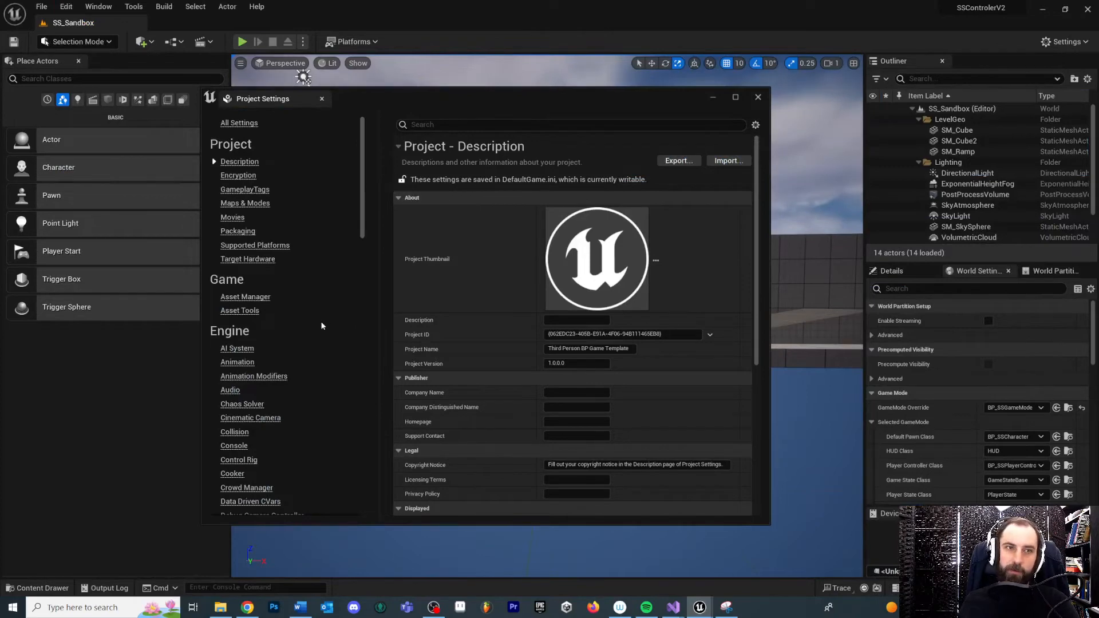
scroll(258, 357, "down", 5)
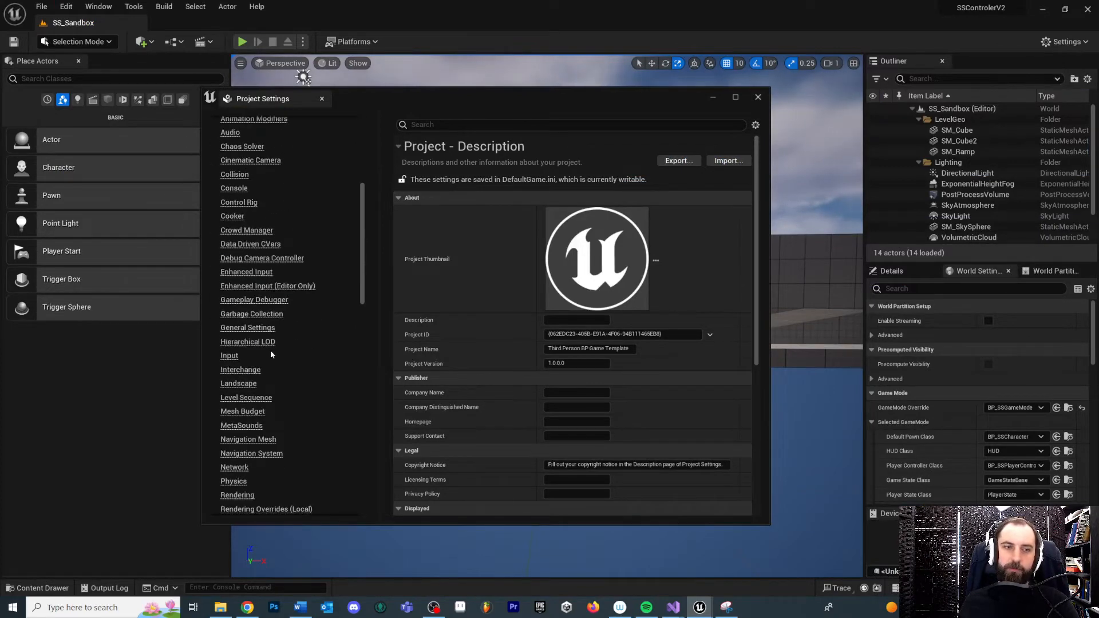
left_click(229, 355)
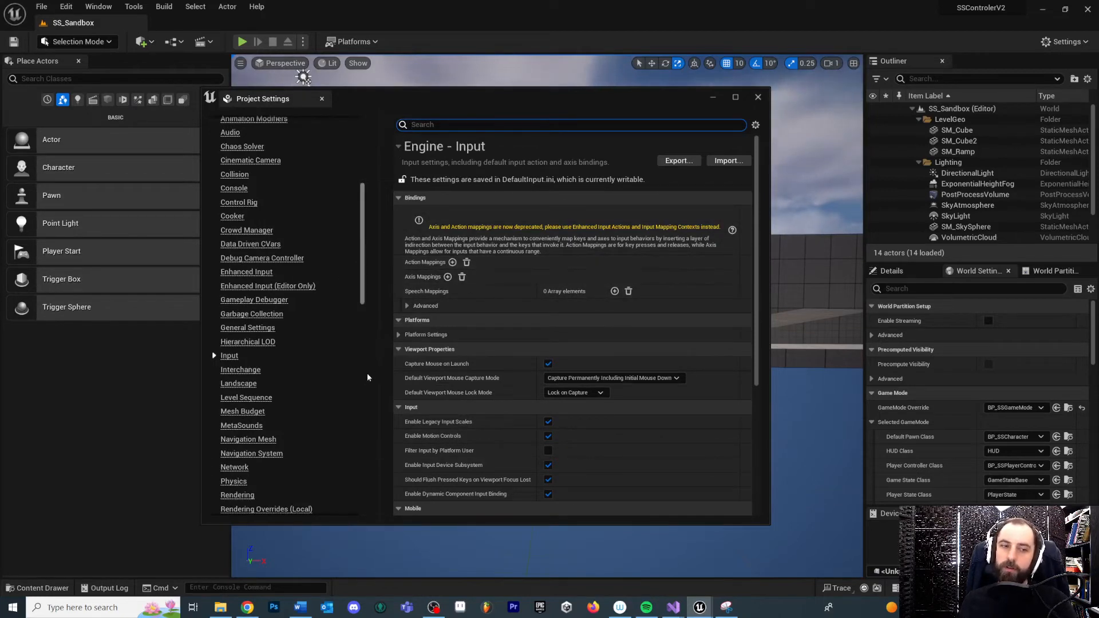
left_click(757, 98)
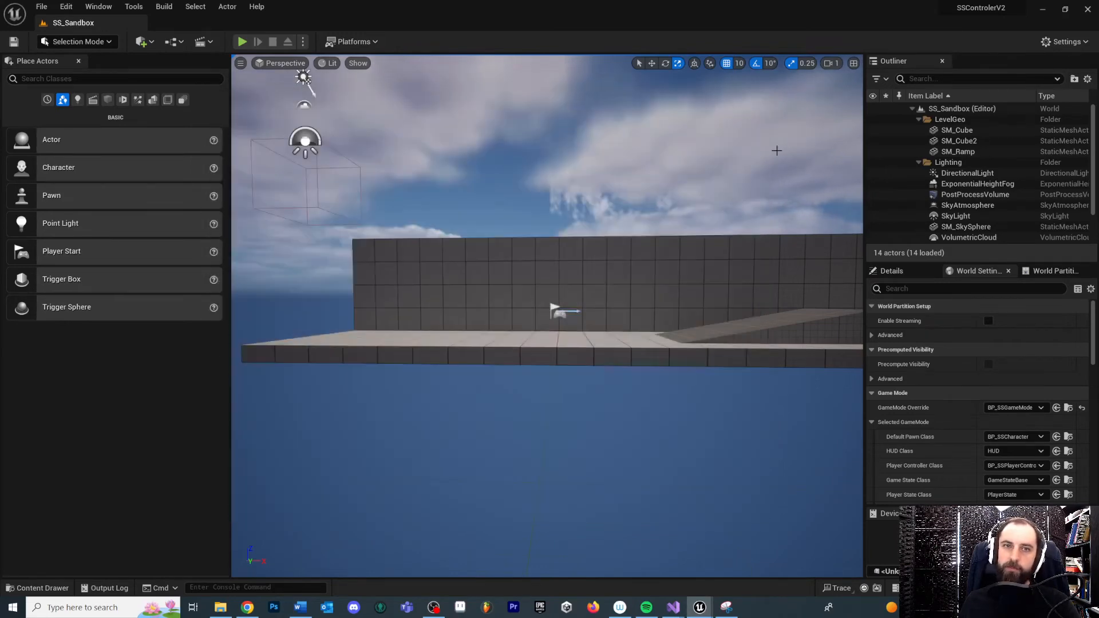
- Open IMC_Default from the ThirdPerson Input folder, review its mappings and the IA_Jump bindings, and return to the level
right_click_drag(505, 277, 512, 235)
key("ctrl+space")
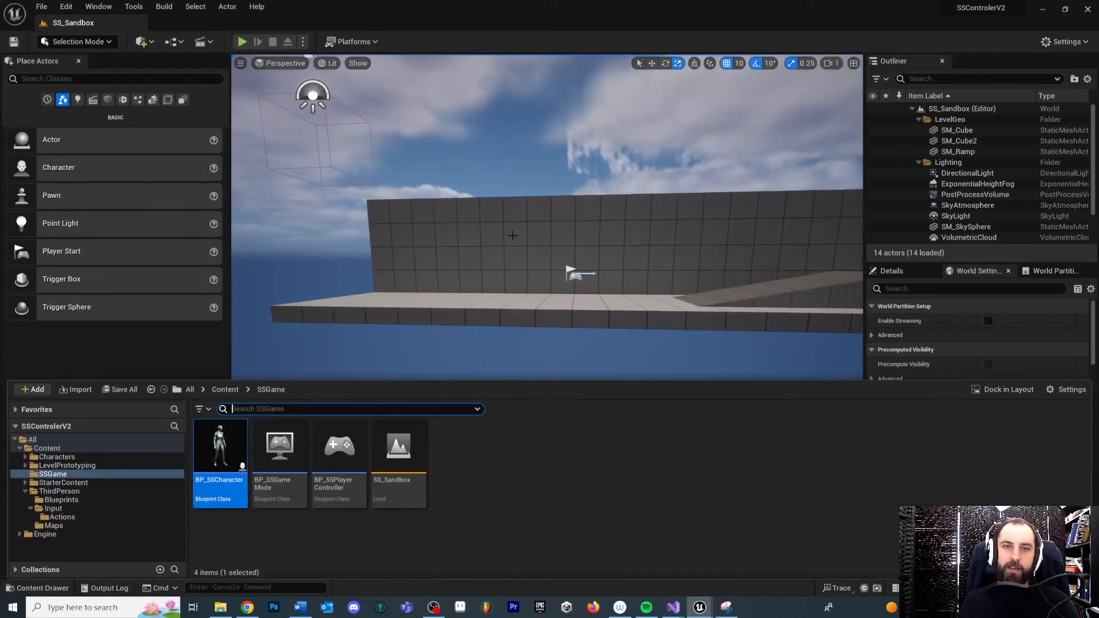
left_click(53, 508)
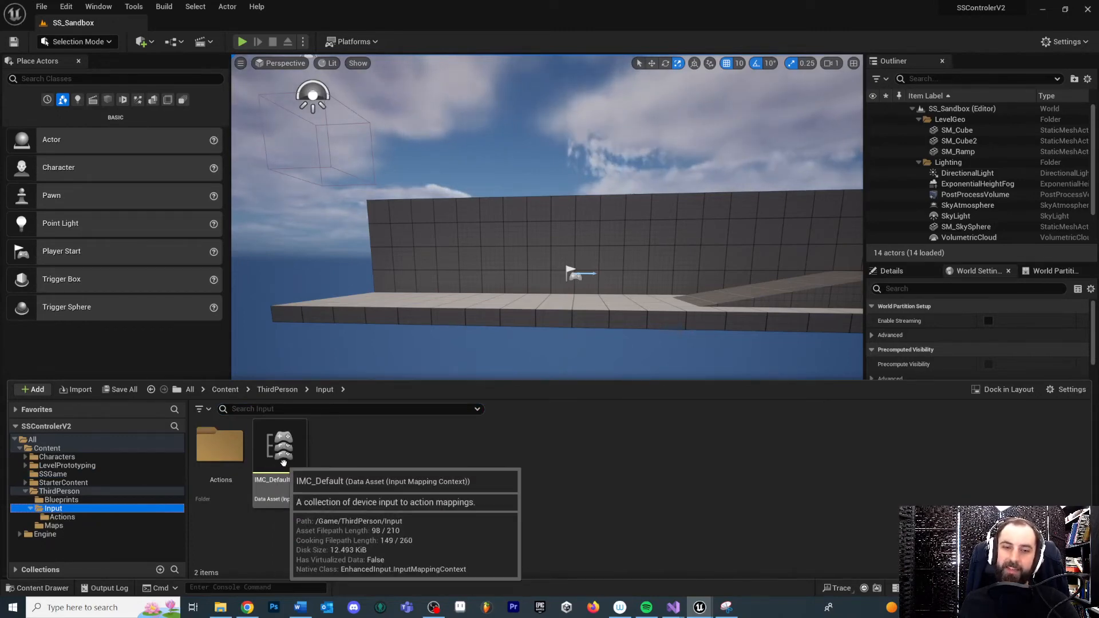
left_click(284, 462)
double_click(285, 461)
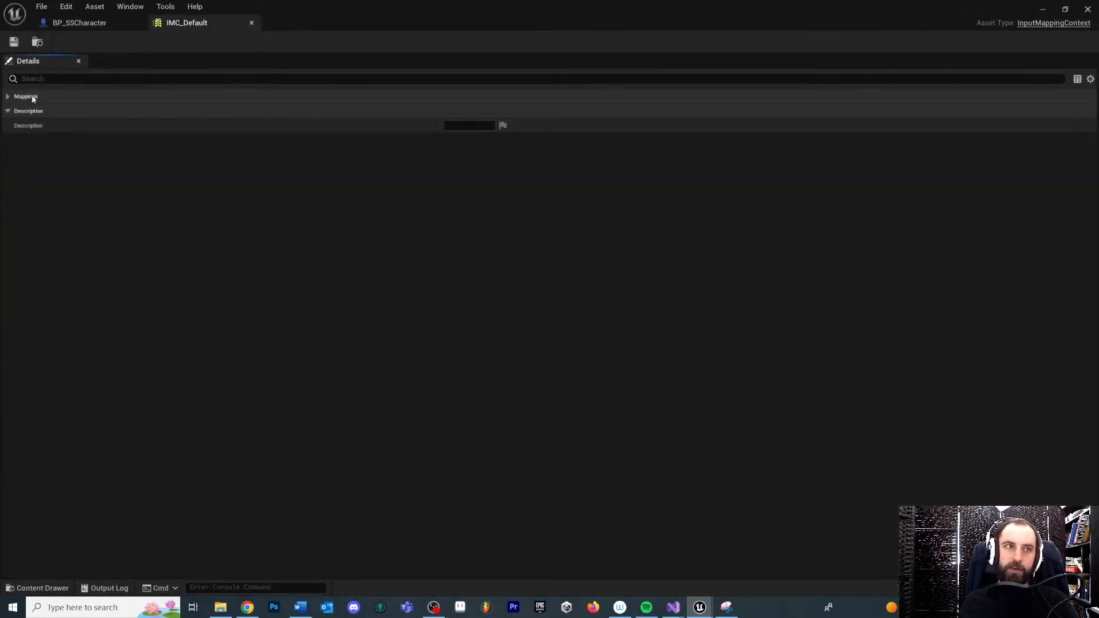
left_click(8, 96)
left_click(8, 111)
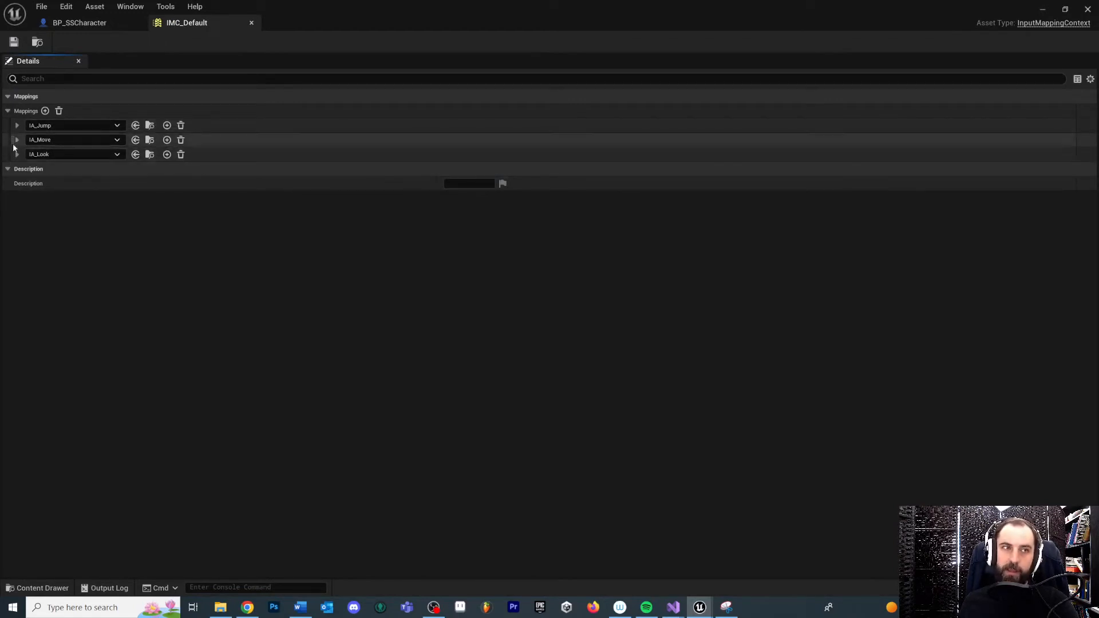
left_click(18, 126)
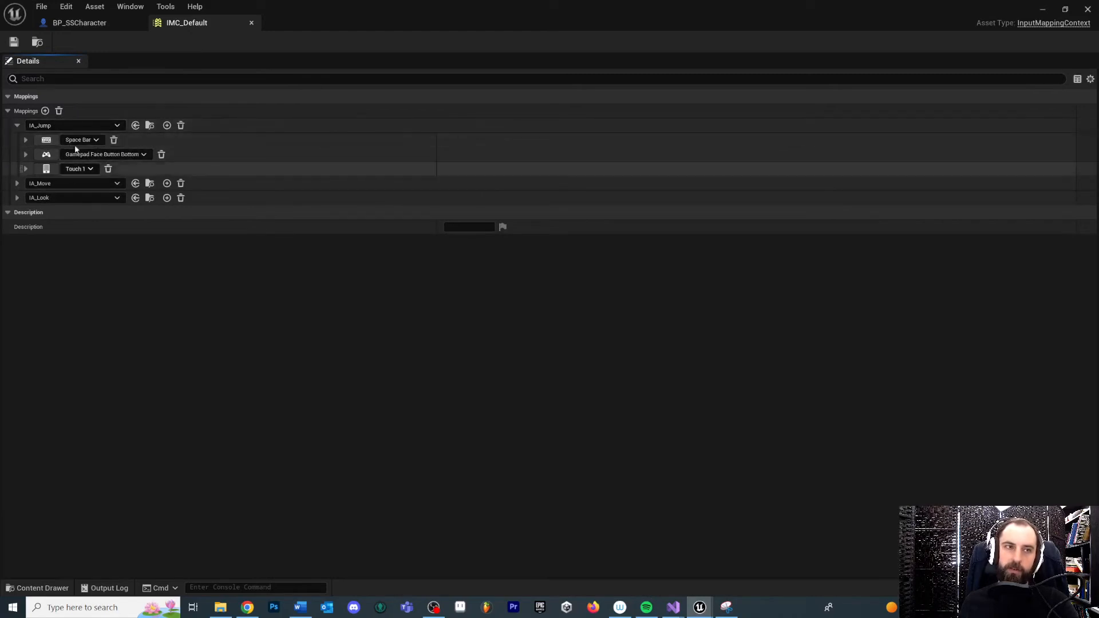
left_click(17, 125)
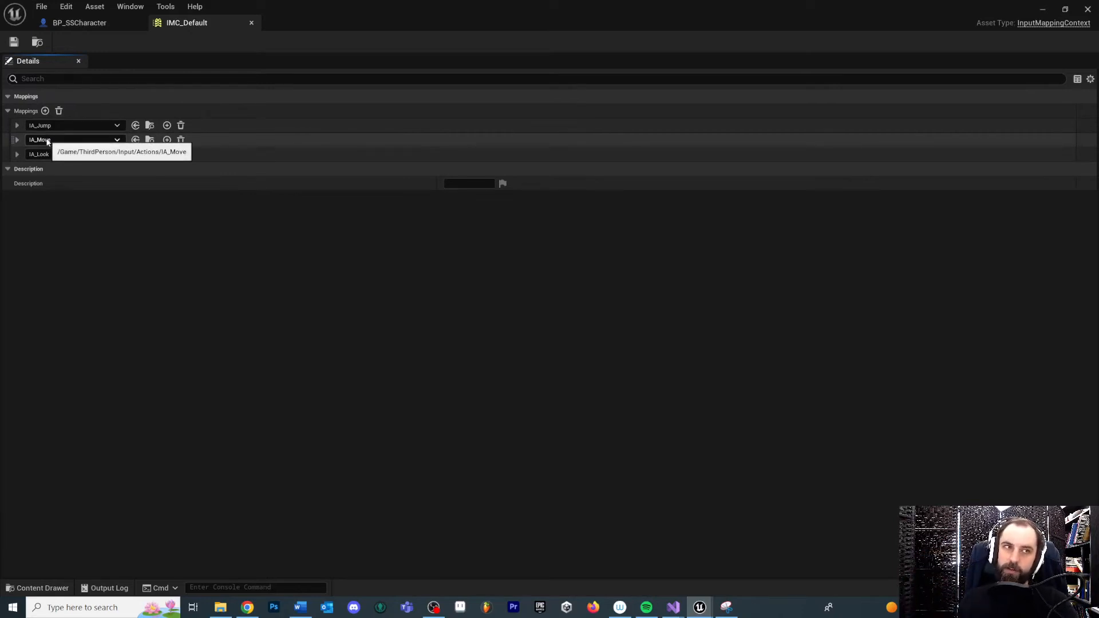
left_click(252, 23)
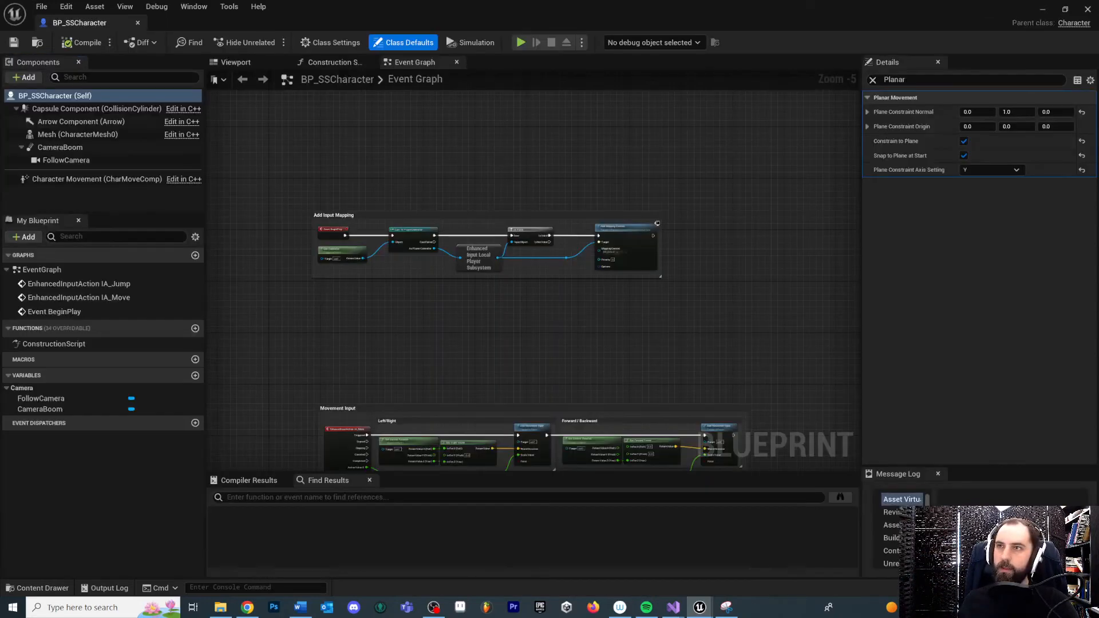
left_click(1043, 10)
- Open the IA_Jump input action from the Actions folder, review its action and settings options, and return to the level
key("ctrl+space")
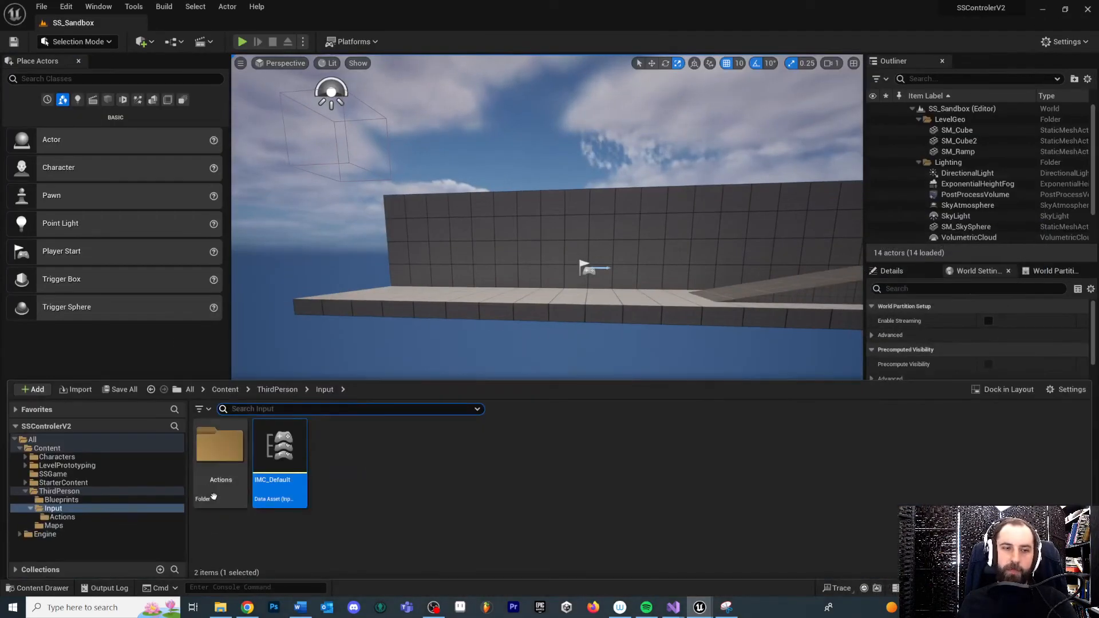
double_click(227, 468)
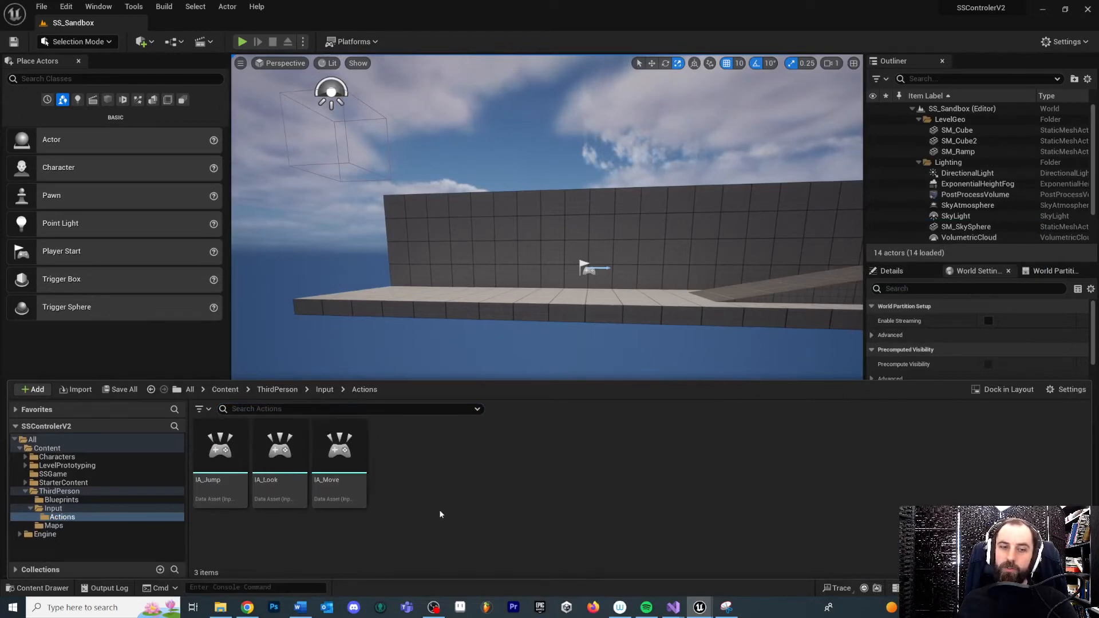
right_click(394, 491)
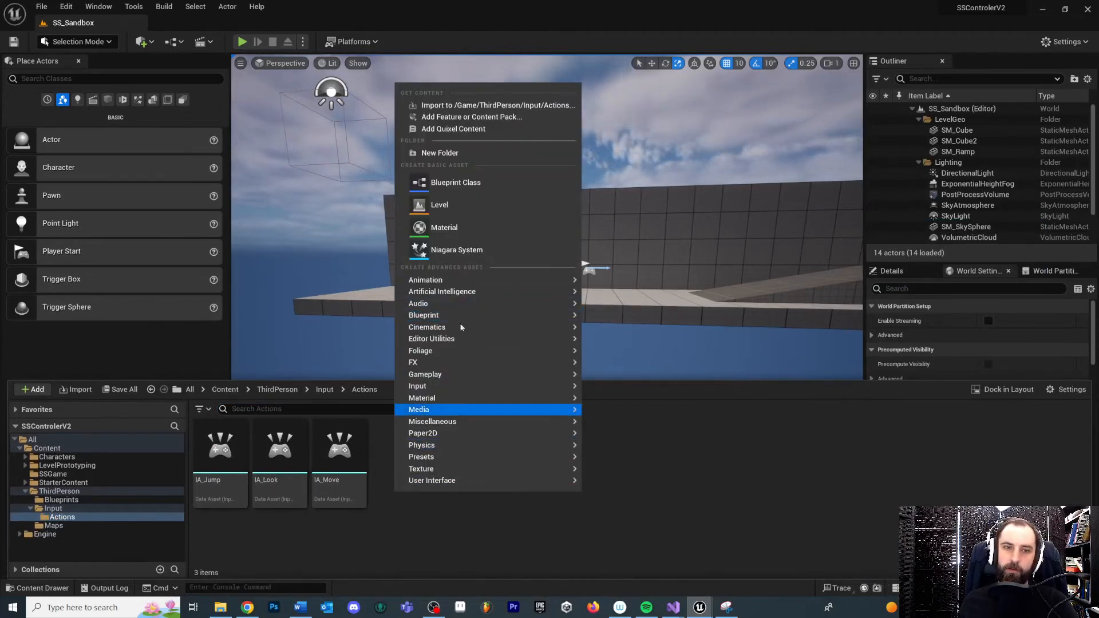
left_click(413, 523)
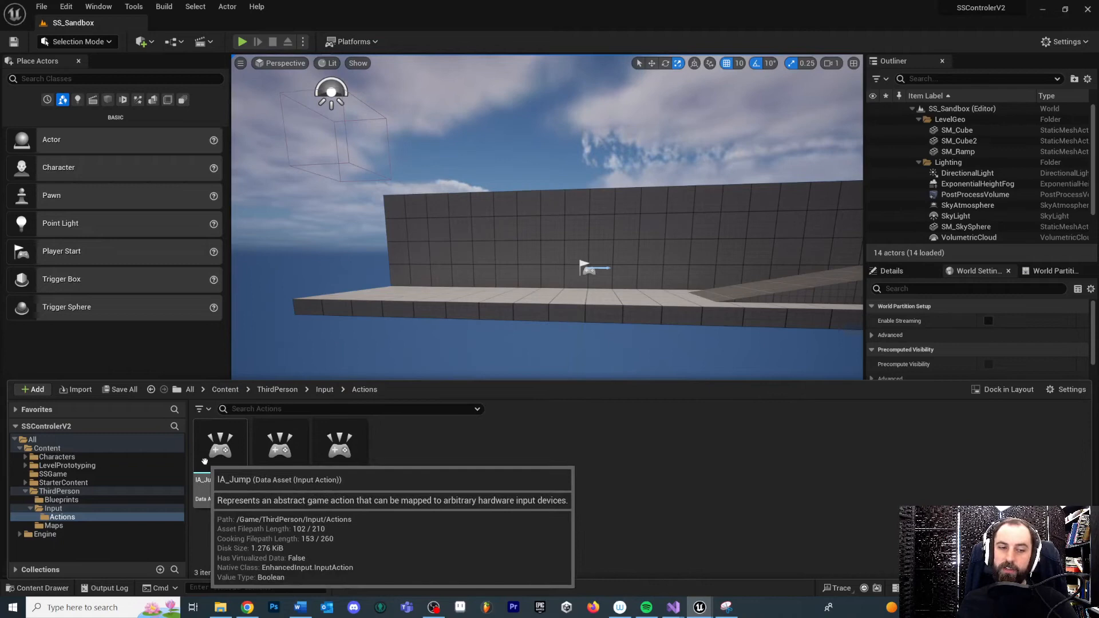
double_click(222, 470)
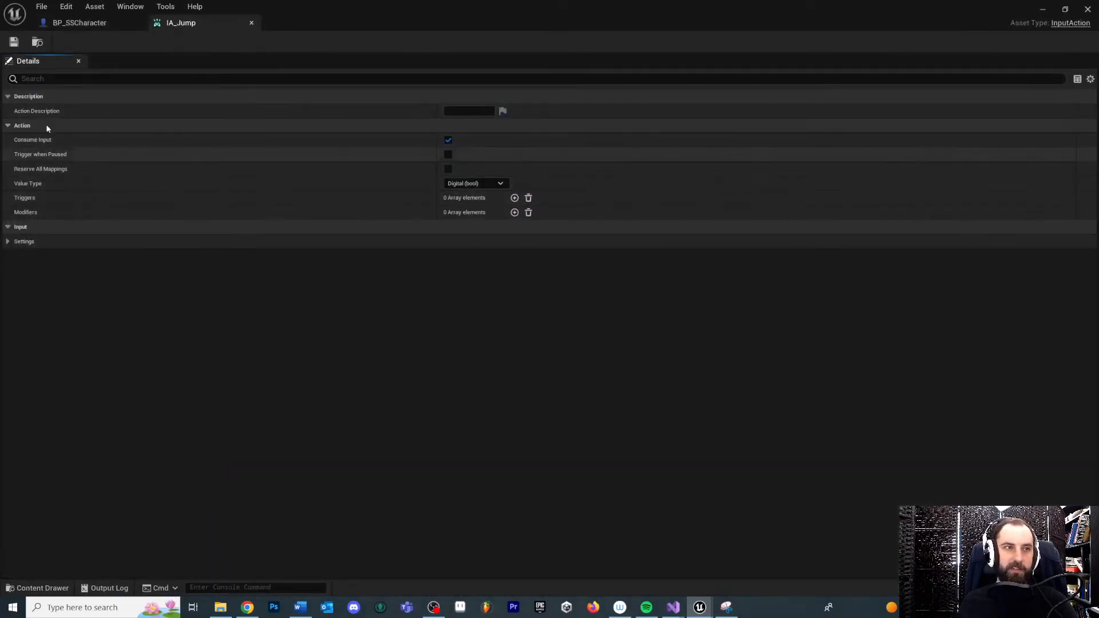
left_click(8, 242)
left_click(8, 241)
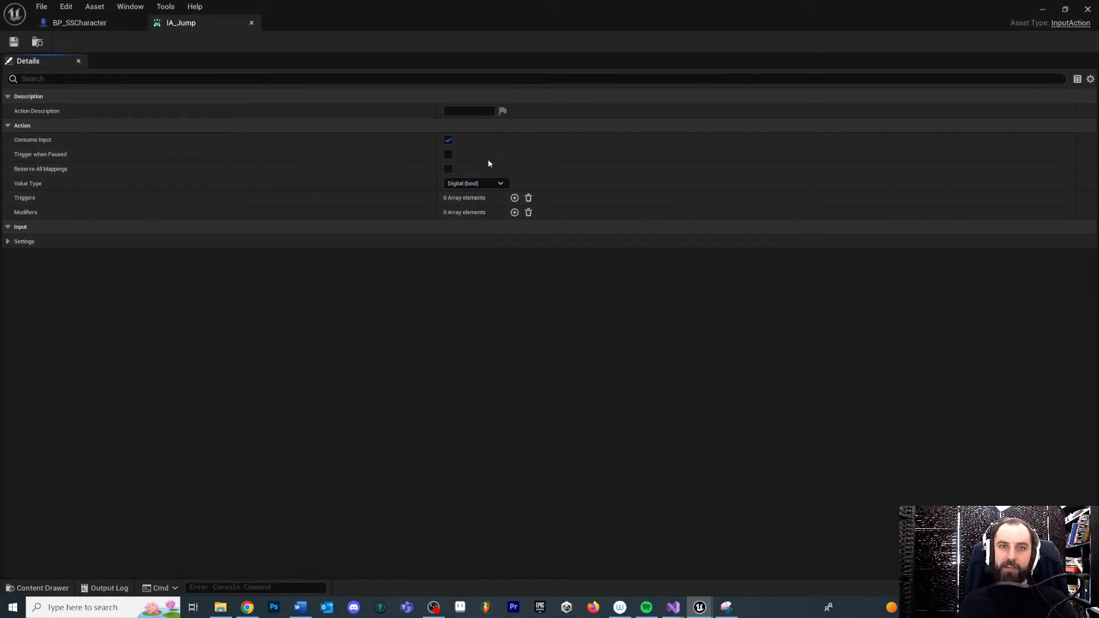
left_click(251, 22)
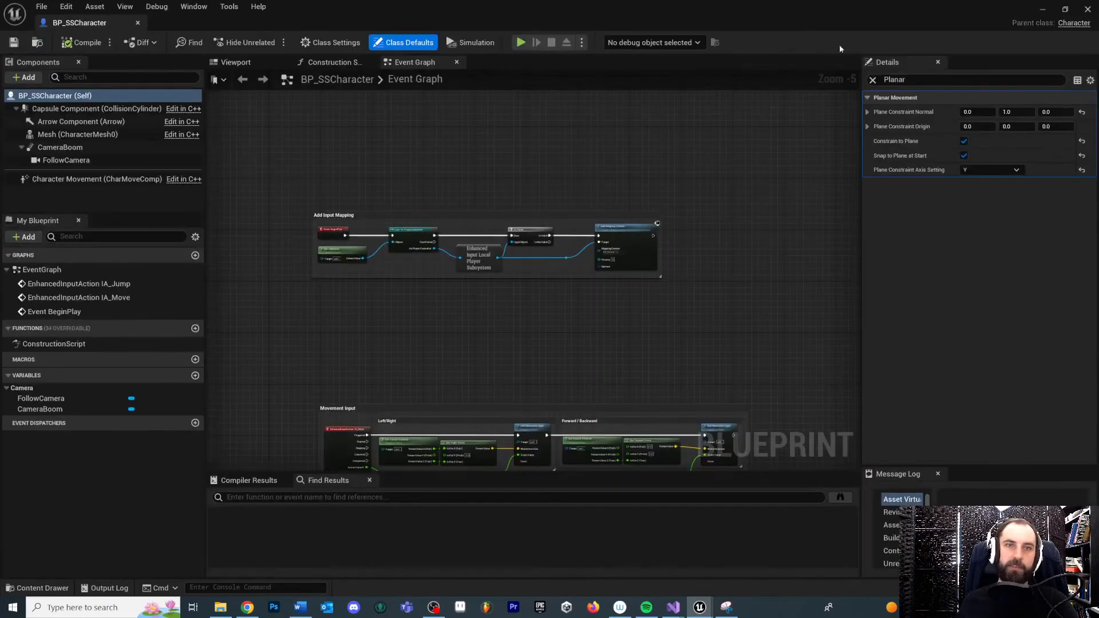
left_click(1044, 10)
- Open the IA_Move input action, review its value type, triggers and modifiers, and close it
right_click(534, 375)
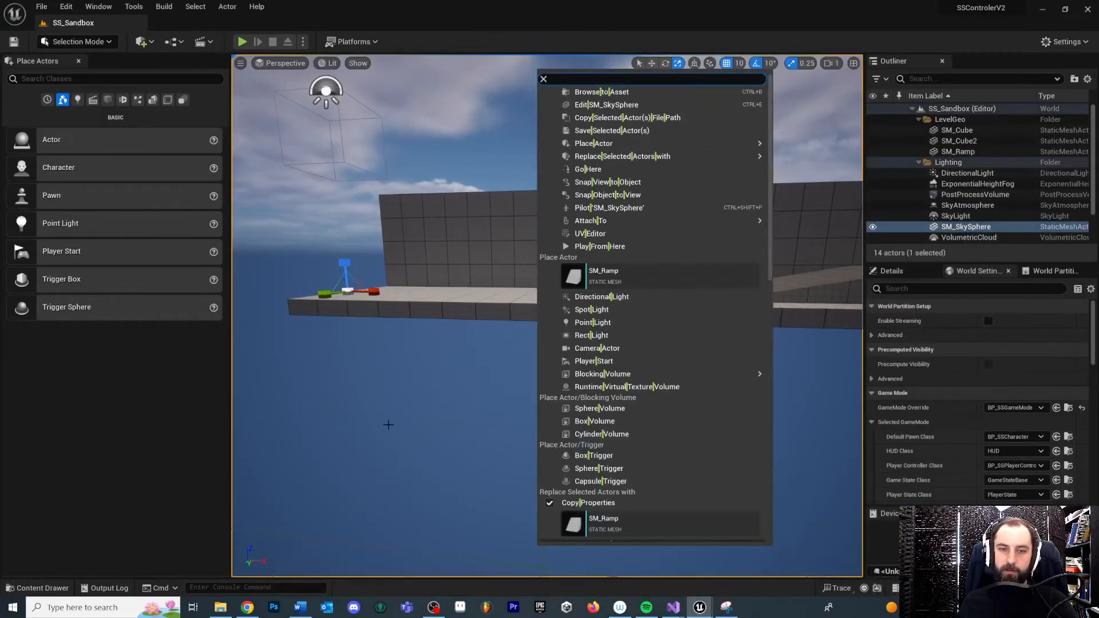
left_click(410, 416)
key("ctrl+space")
left_click(341, 469)
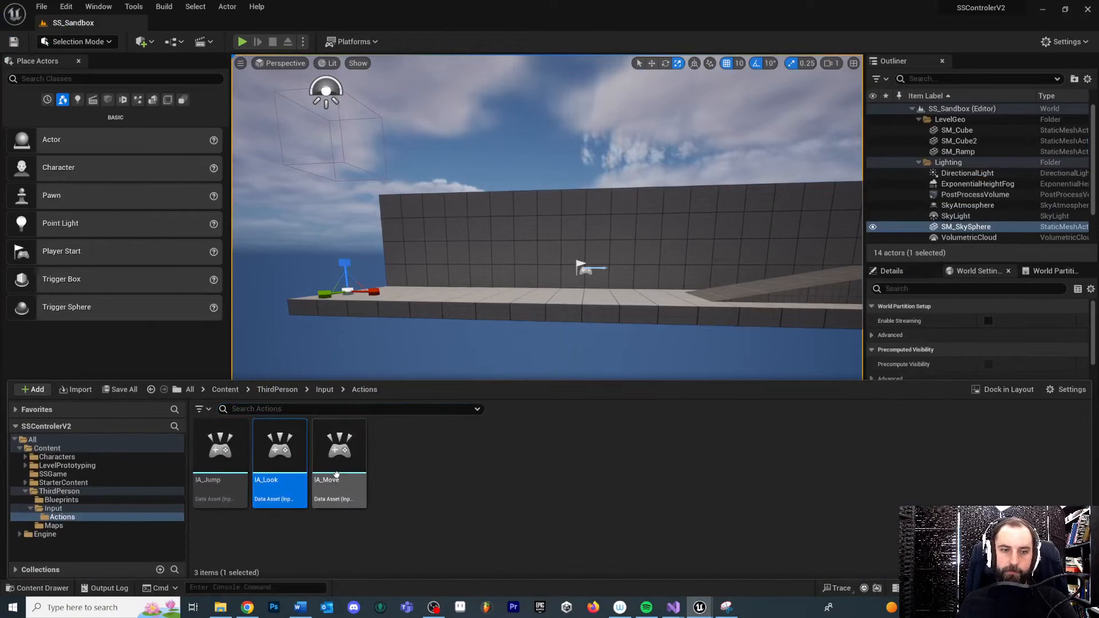
double_click(339, 457)
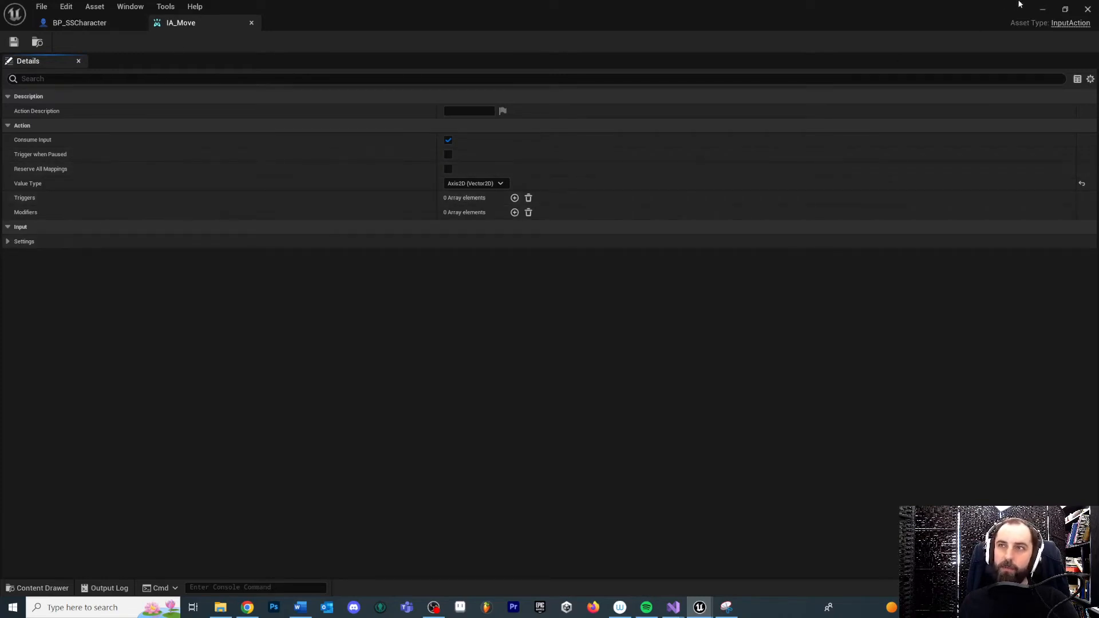
left_click(251, 23)
- Reopen IMC_Default and inspect the Space Bar and Gamepad Face Button Bottom bindings under IA_Jump
double_click(491, 441)
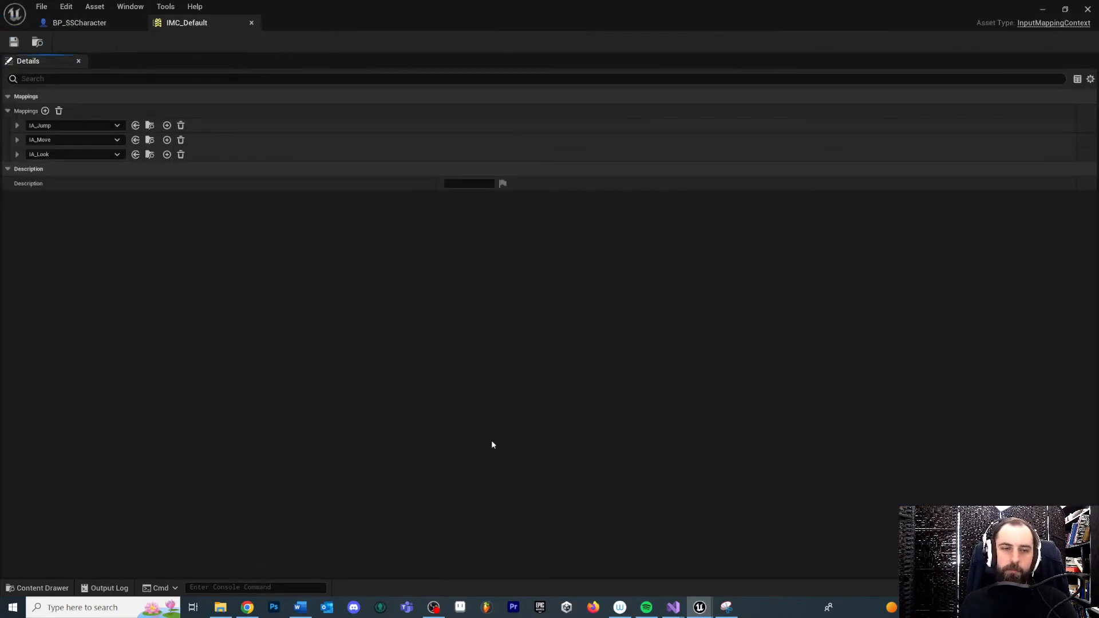
left_click(17, 126)
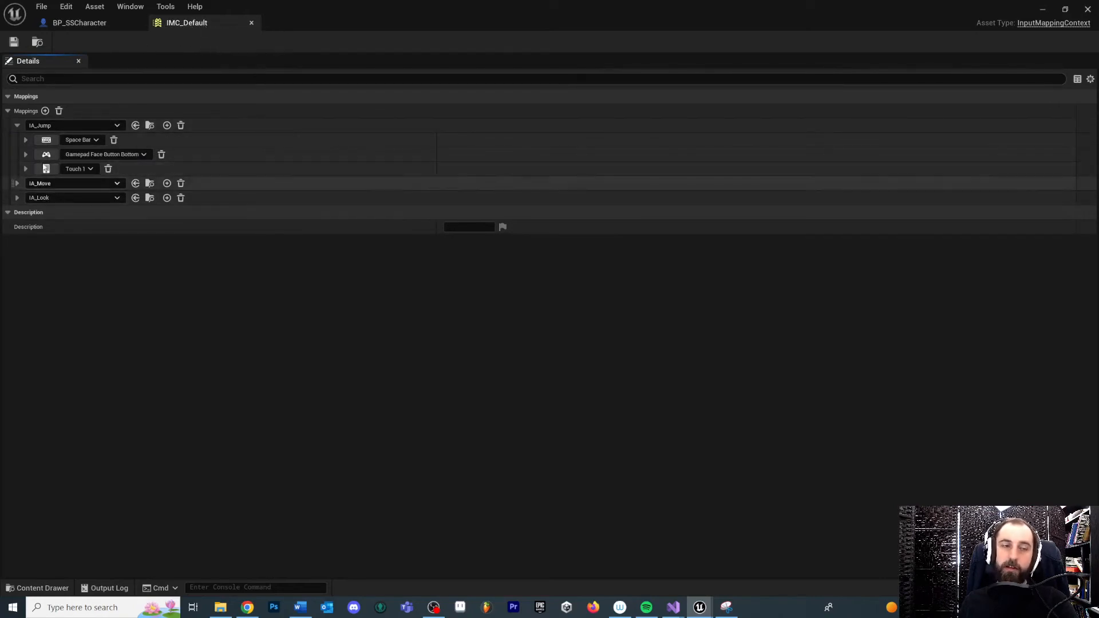
left_click(25, 141)
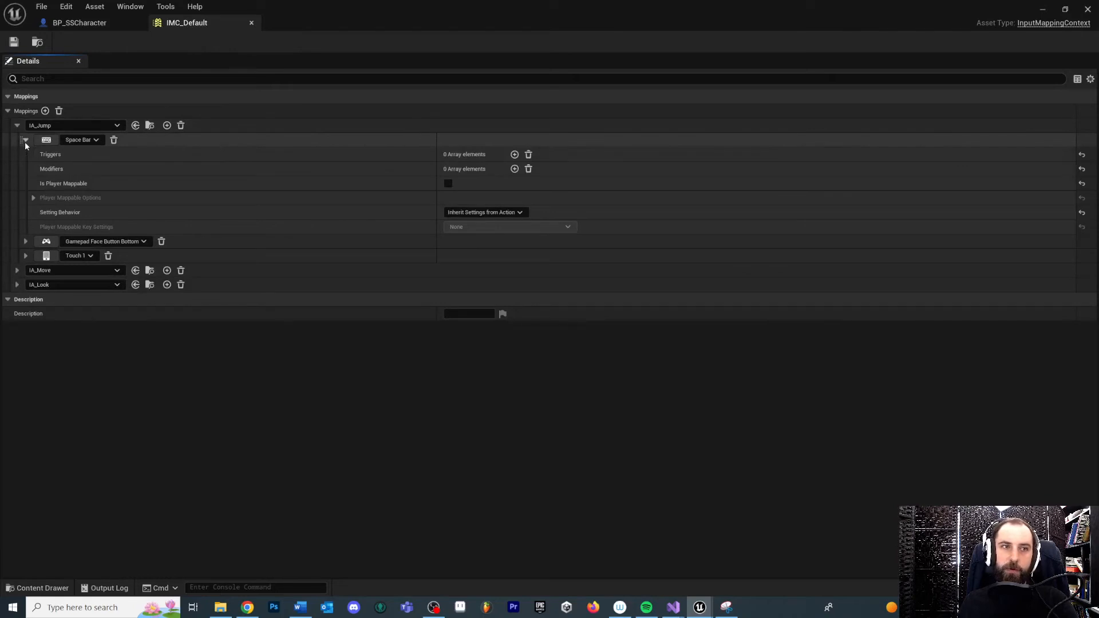
left_click(26, 140)
left_click(25, 154)
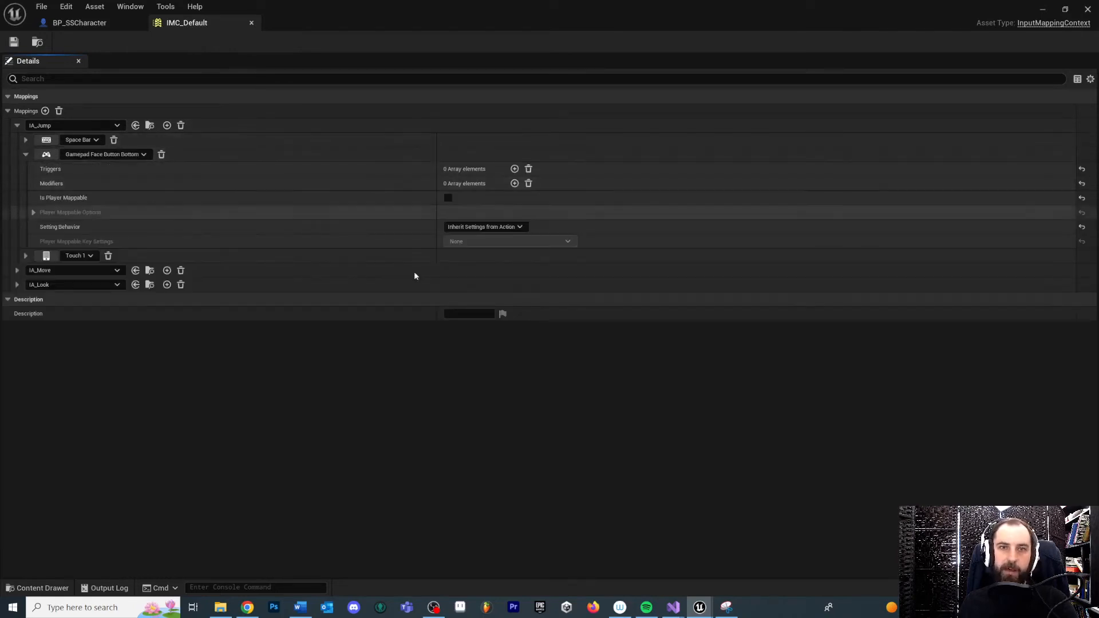
left_click(25, 155)
left_click(17, 126)
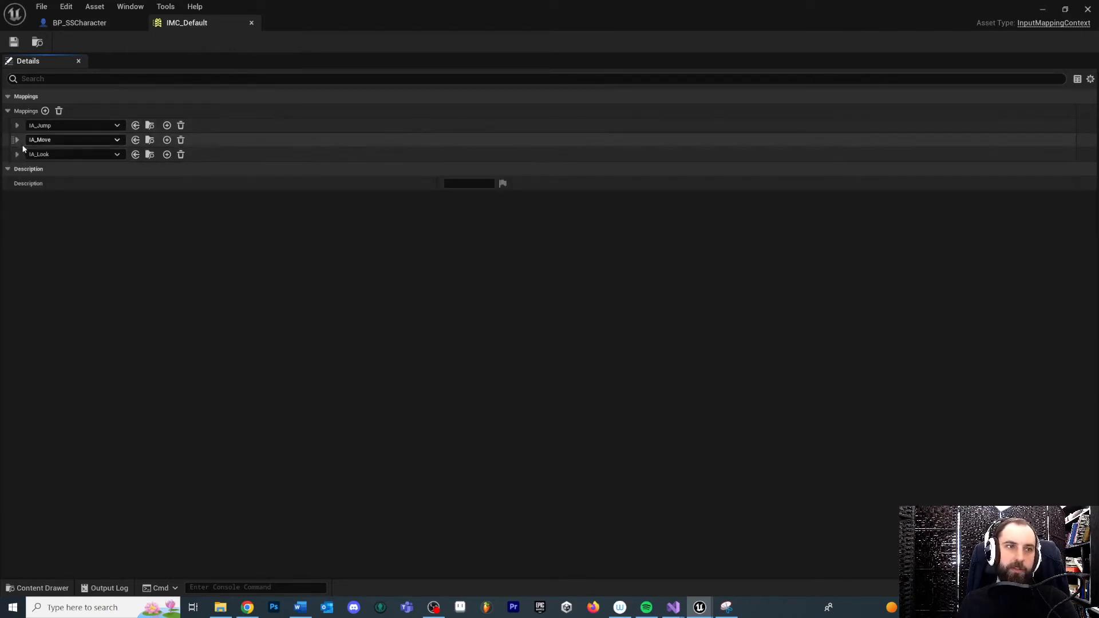
- Examine the keyboard and gamepad bindings listed under IA_Move in IMC_Default and close the asset
left_click(16, 141)
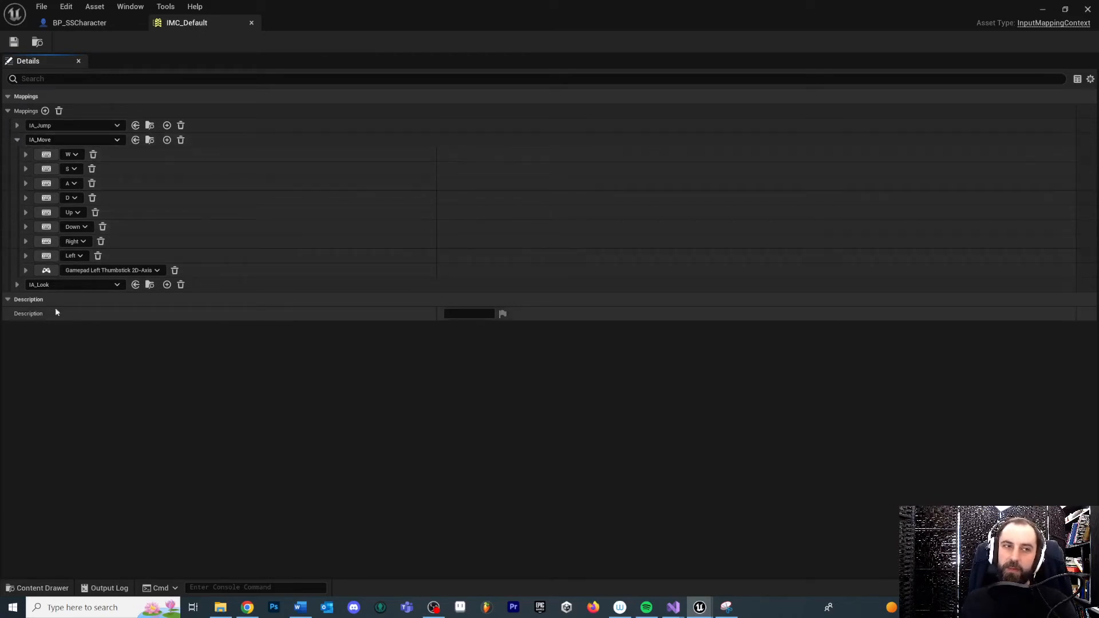
left_click(16, 140)
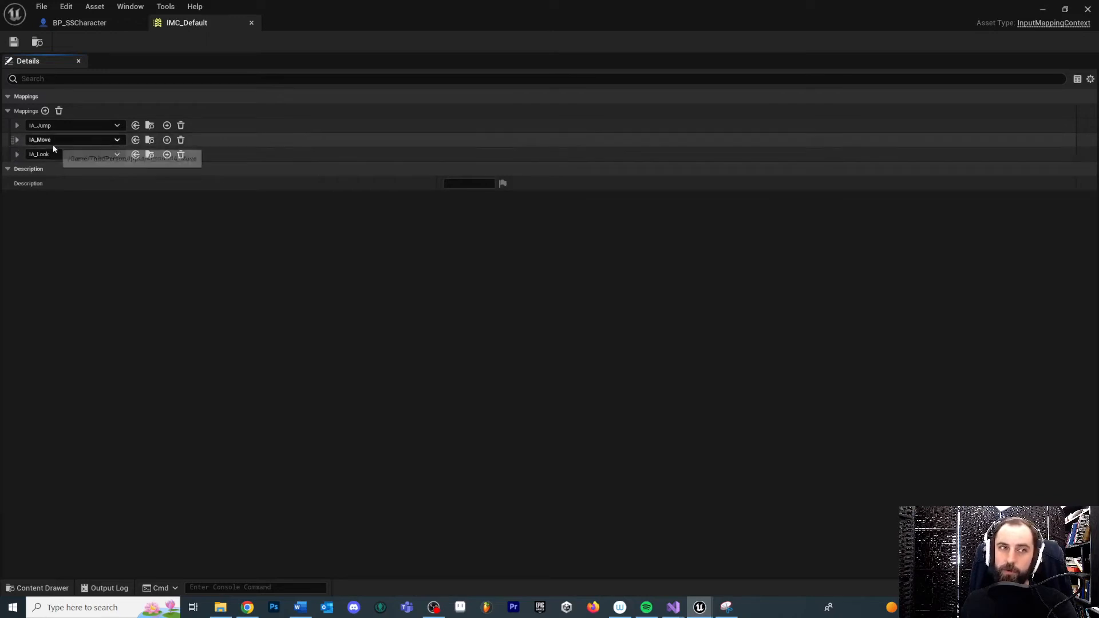
left_click(17, 140)
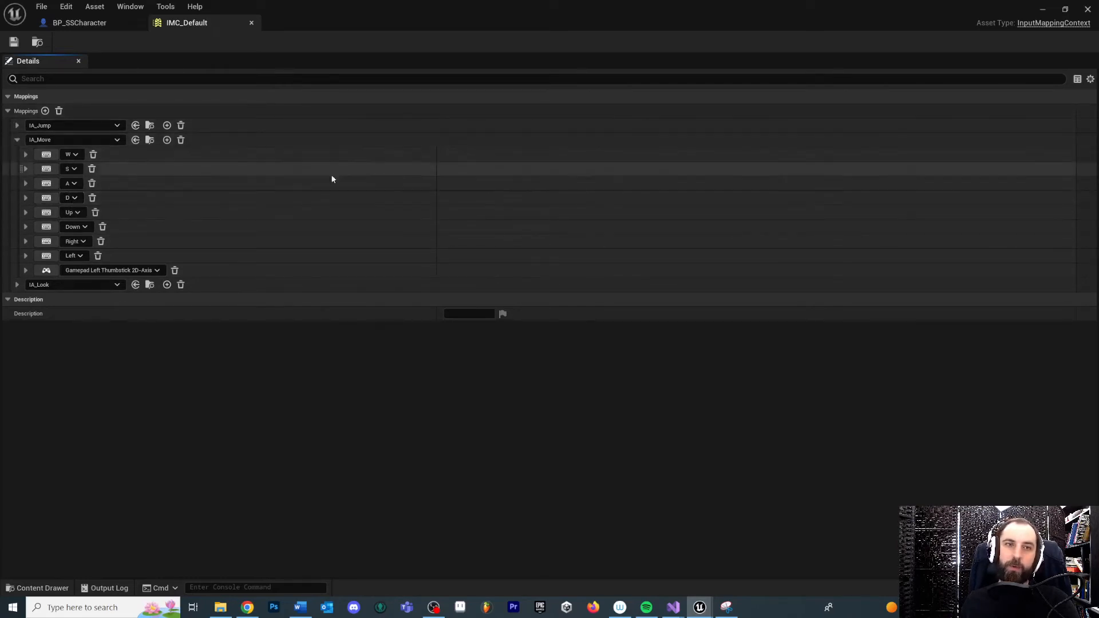
left_click(17, 140)
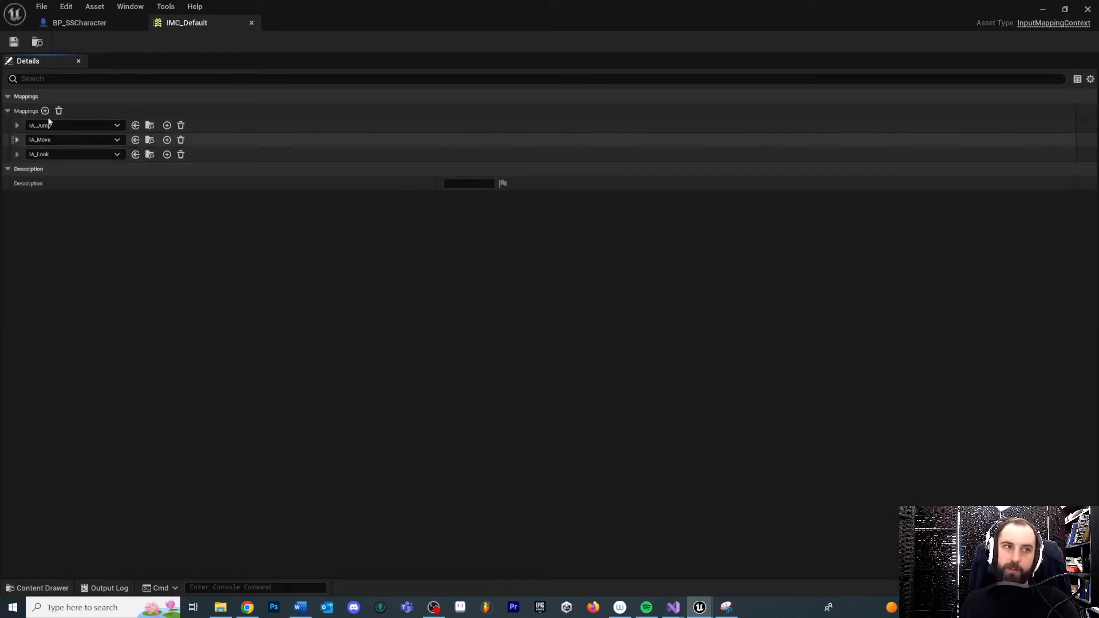
left_click(252, 23)
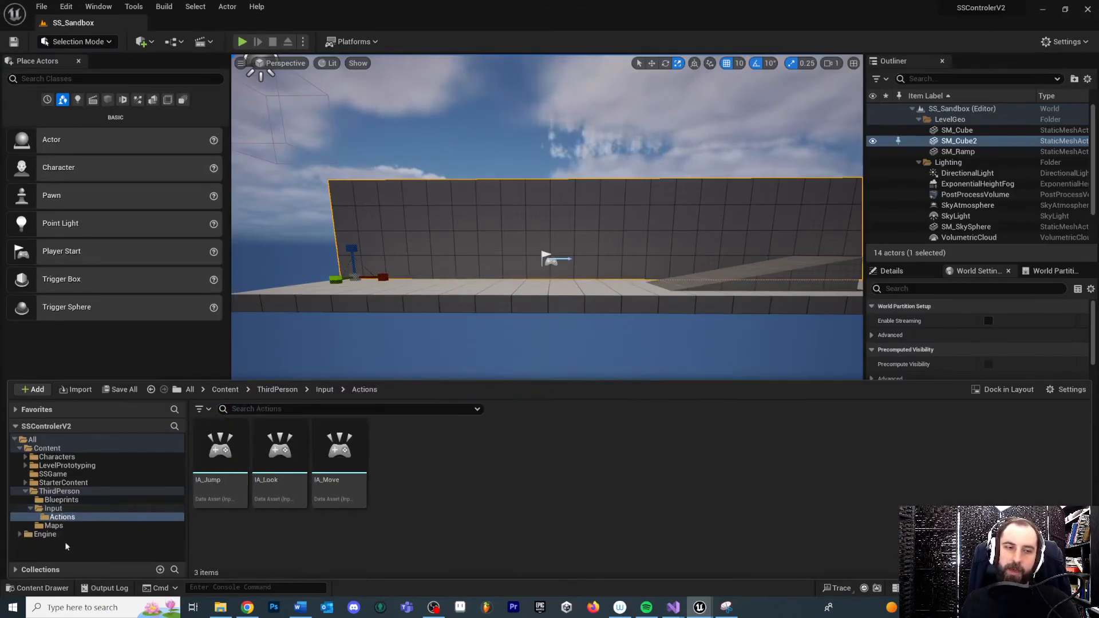
- Open IMC_Default from the Input folder once more, check the IA_Jump key list, and return to the level
left_click(54, 508)
double_click(280, 449)
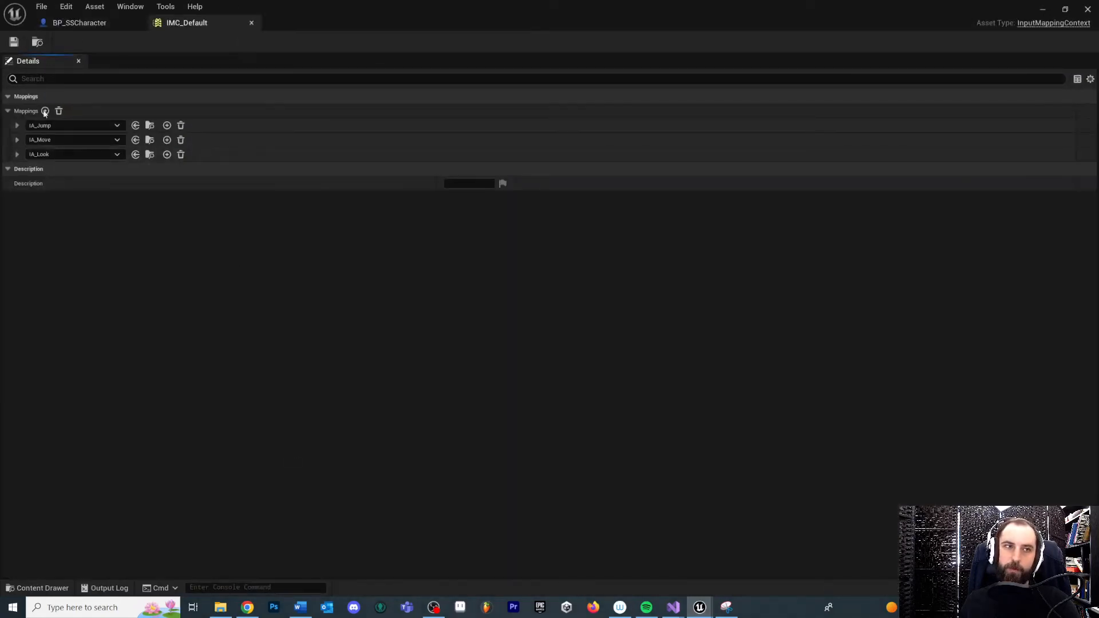
left_click(17, 125)
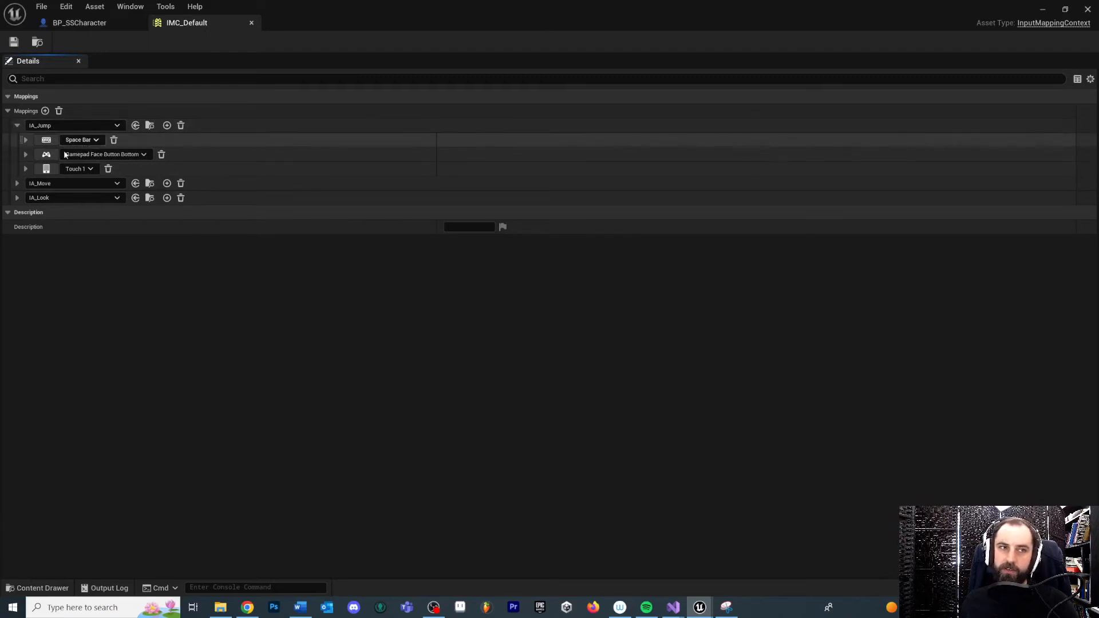
left_click(251, 22)
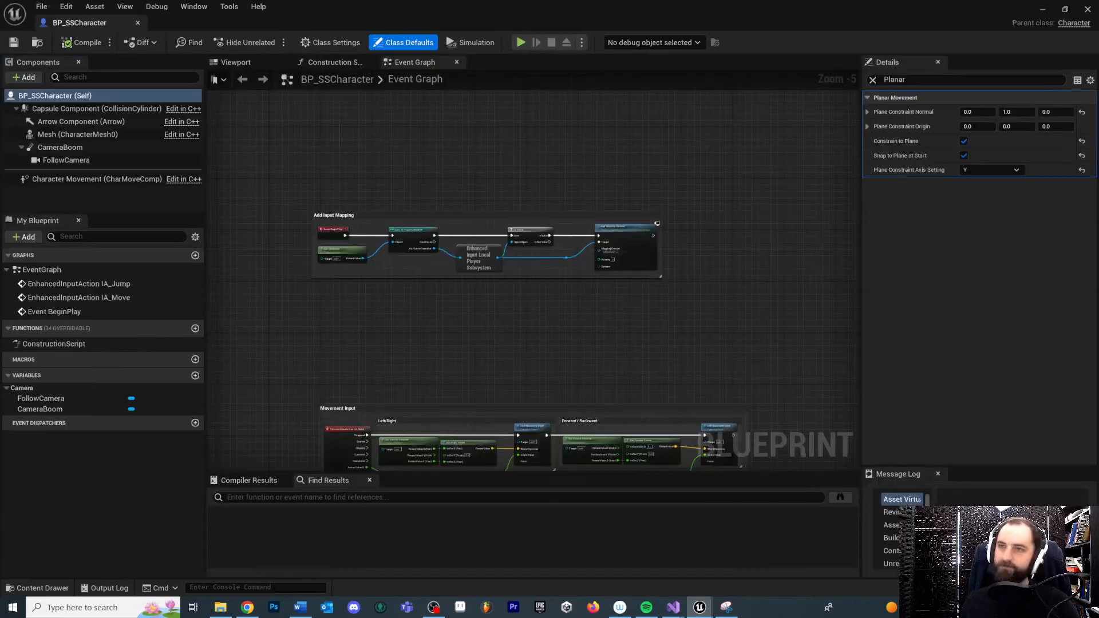
left_click(1042, 9)
- Open BP_SSCharacter from the SSGame folder and examine the Add Input Mapping nodes in its event graph
left_click(53, 474)
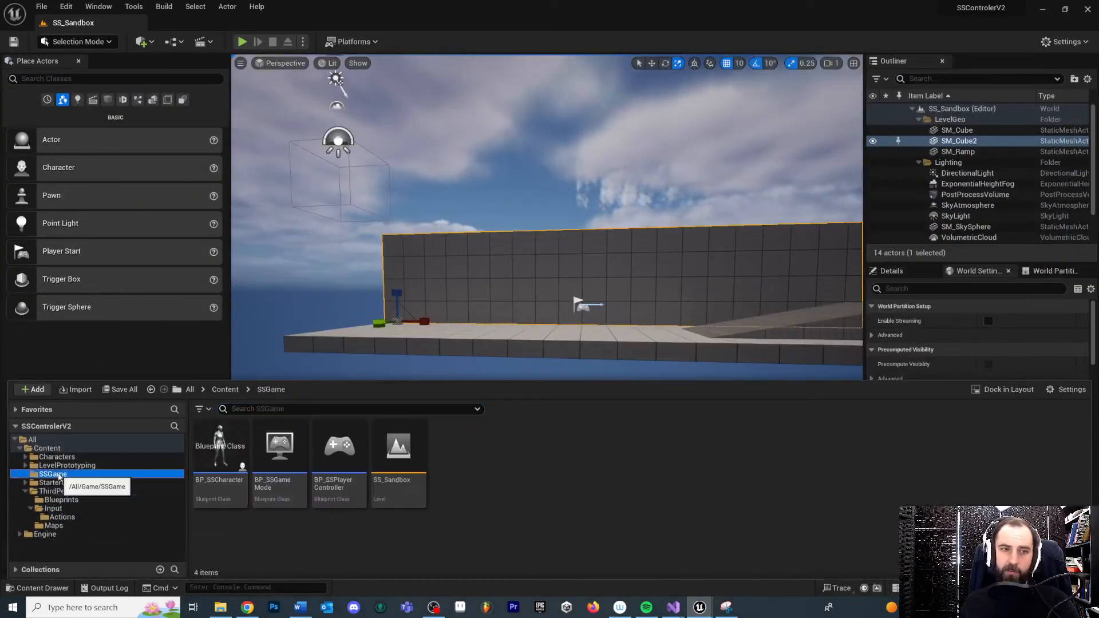
double_click(220, 449)
scroll(466, 151, "down", 2)
scroll(477, 167, "down", 1)
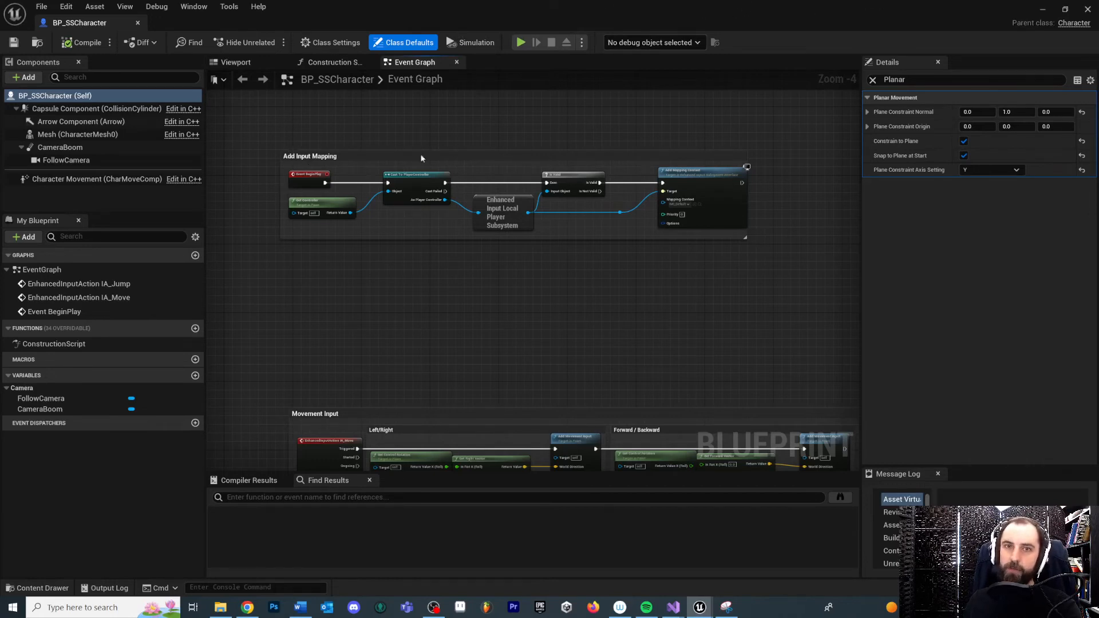
right_click_drag(343, 139, 239, 204)
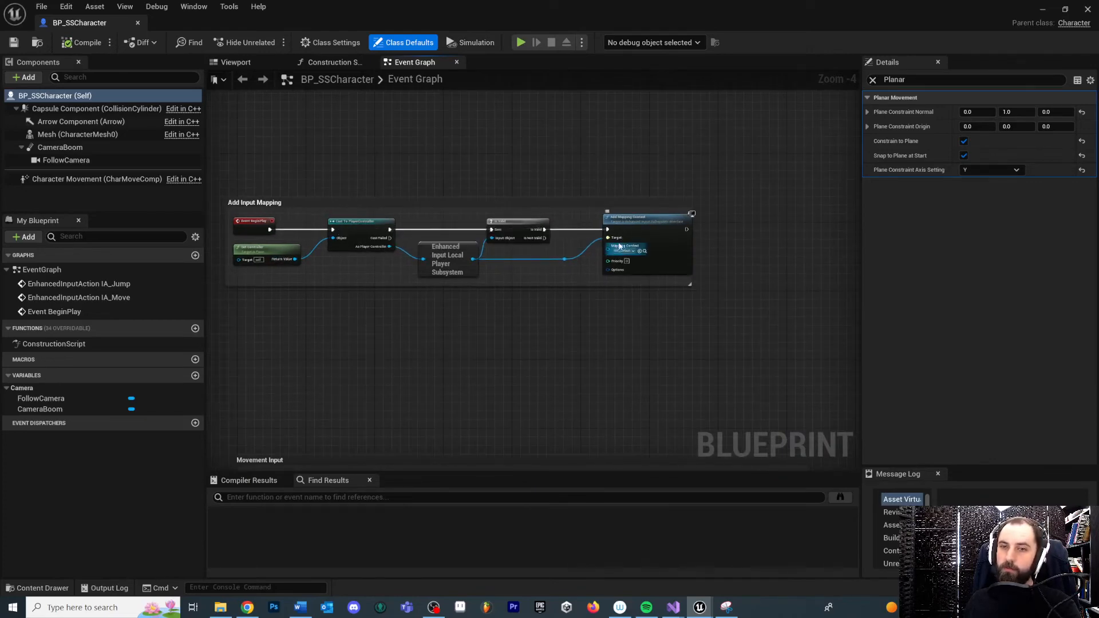
right_click_drag(596, 381, 628, 387)
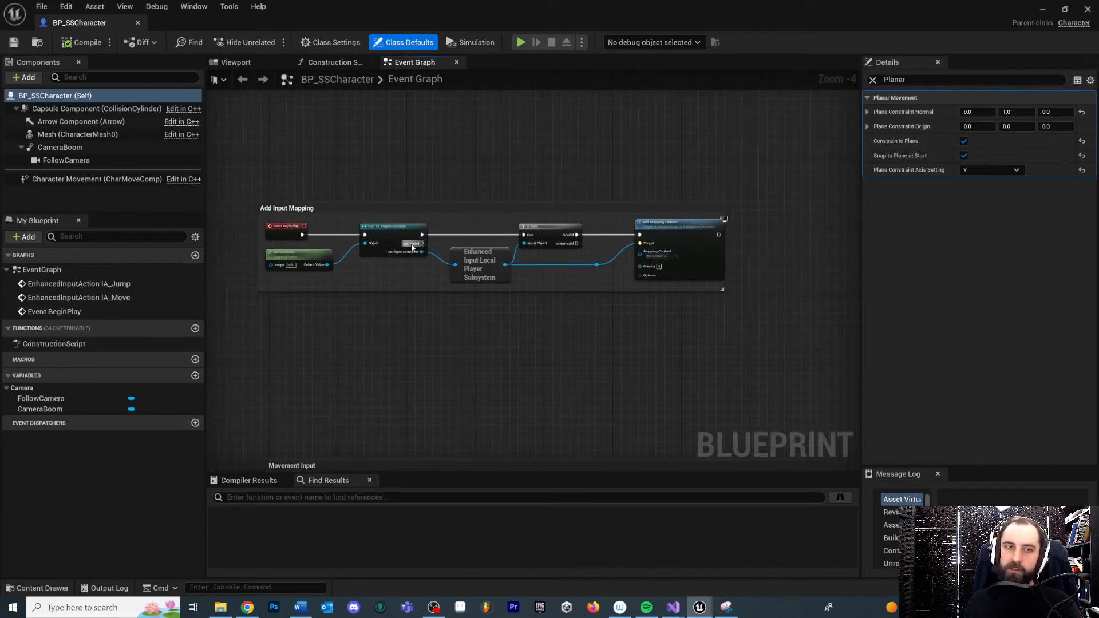
scroll(413, 247, "up", 2)
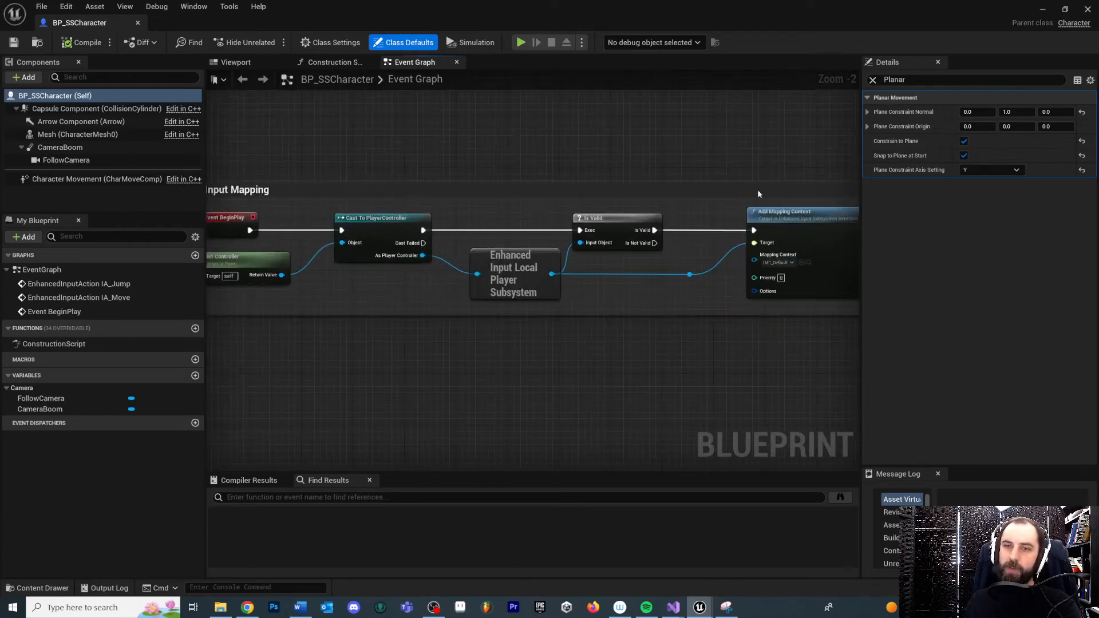
- Inspect the asset choices for Mapping Context on the Add Mapping Context node, keeping IMC_Default assigned
left_click_drag(250, 146, 836, 447)
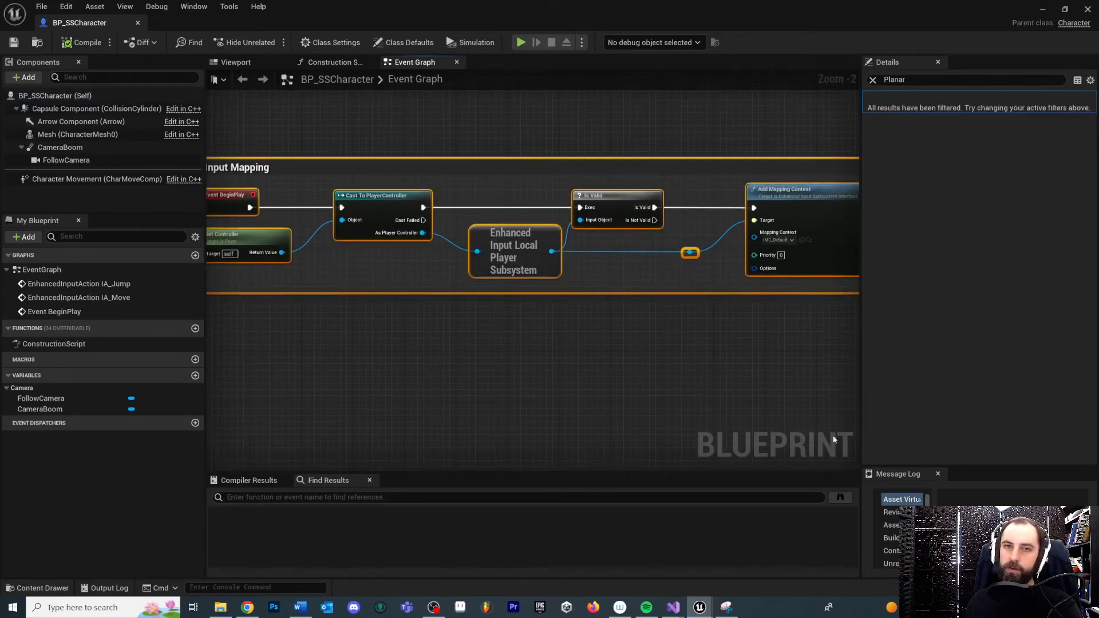
left_click(760, 365)
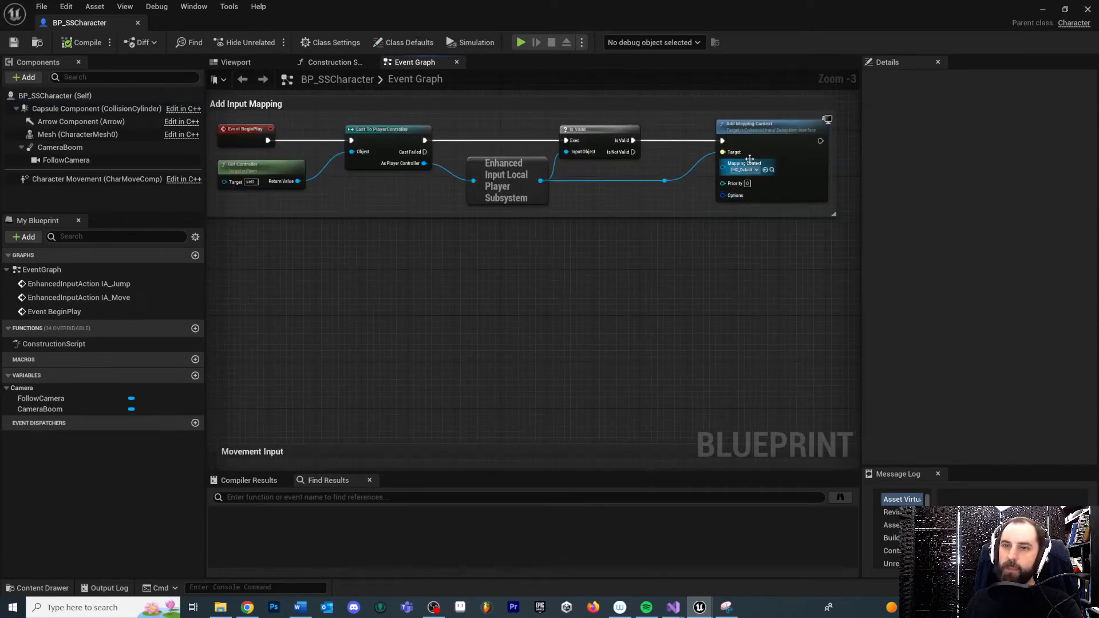
right_click_drag(745, 175, 678, 271)
scroll(677, 271, "up", 2)
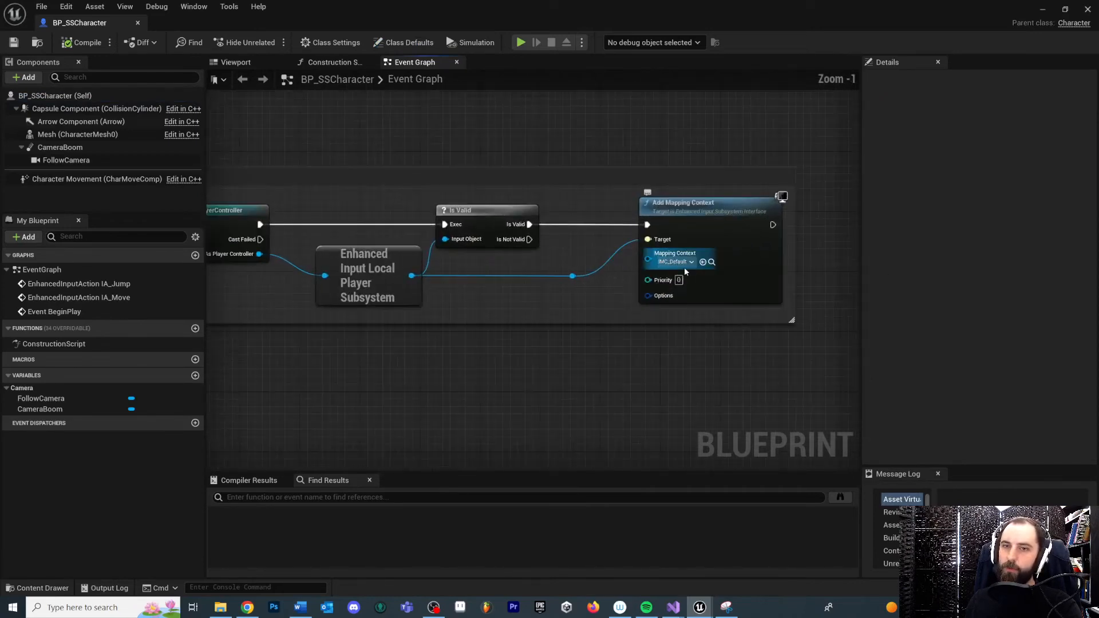
left_click(690, 262)
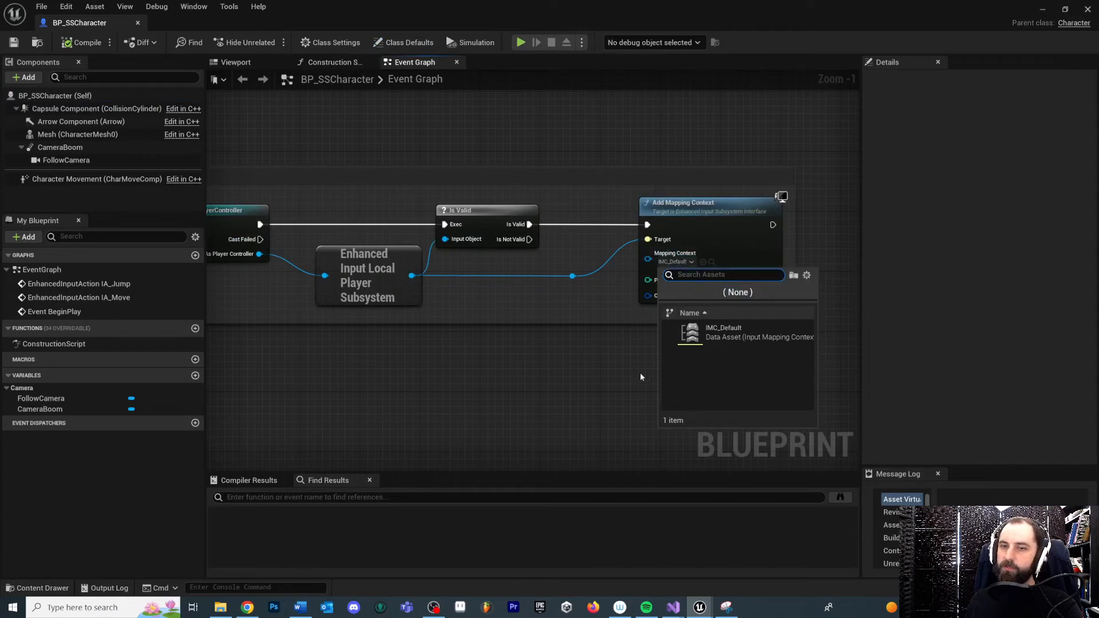
left_click(558, 364)
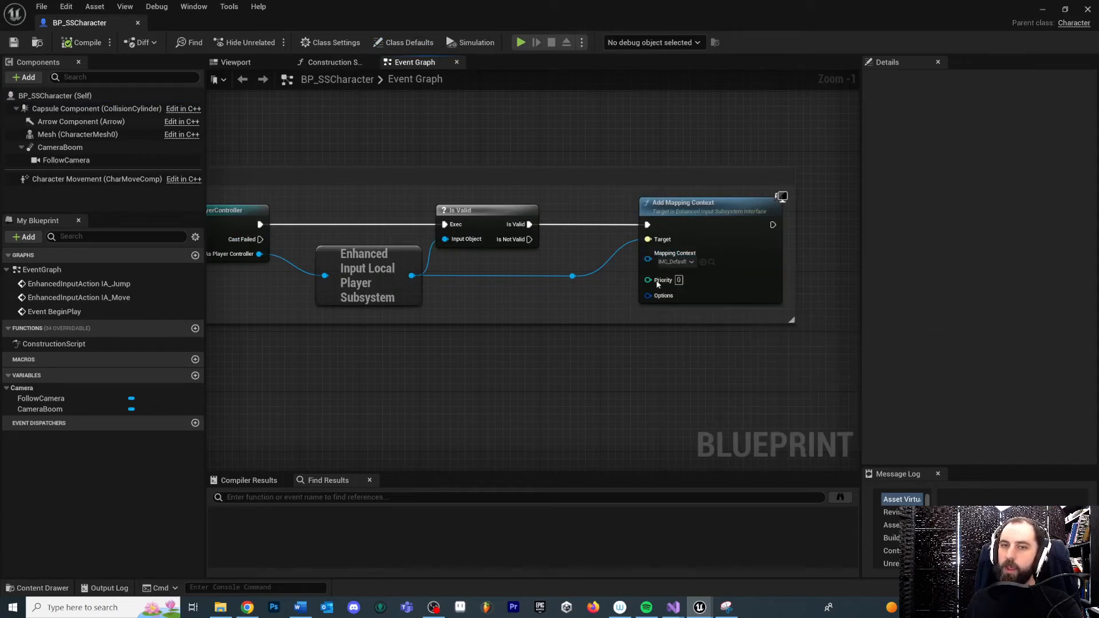
left_click(674, 262)
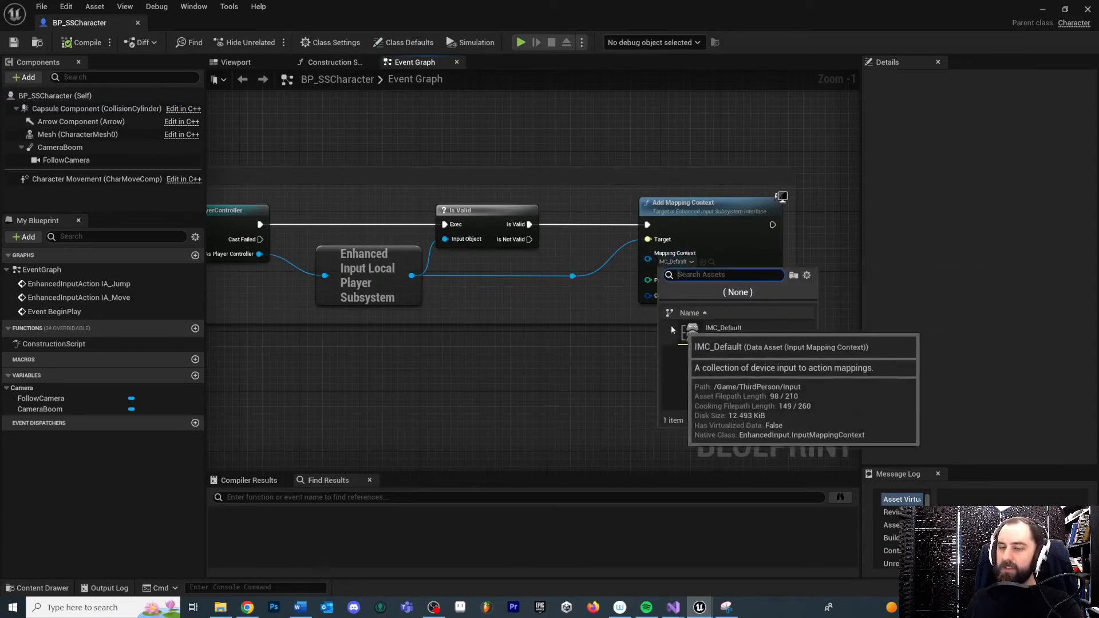
left_click(592, 362)
- Find the Movement Input section of the event graph and select the EnhancedInputAction IA_Move event
right_click_drag(526, 386, 655, 290)
scroll(610, 248, "down", 3)
right_click_drag(309, 429, 392, 200)
scroll(358, 252, "up", 3)
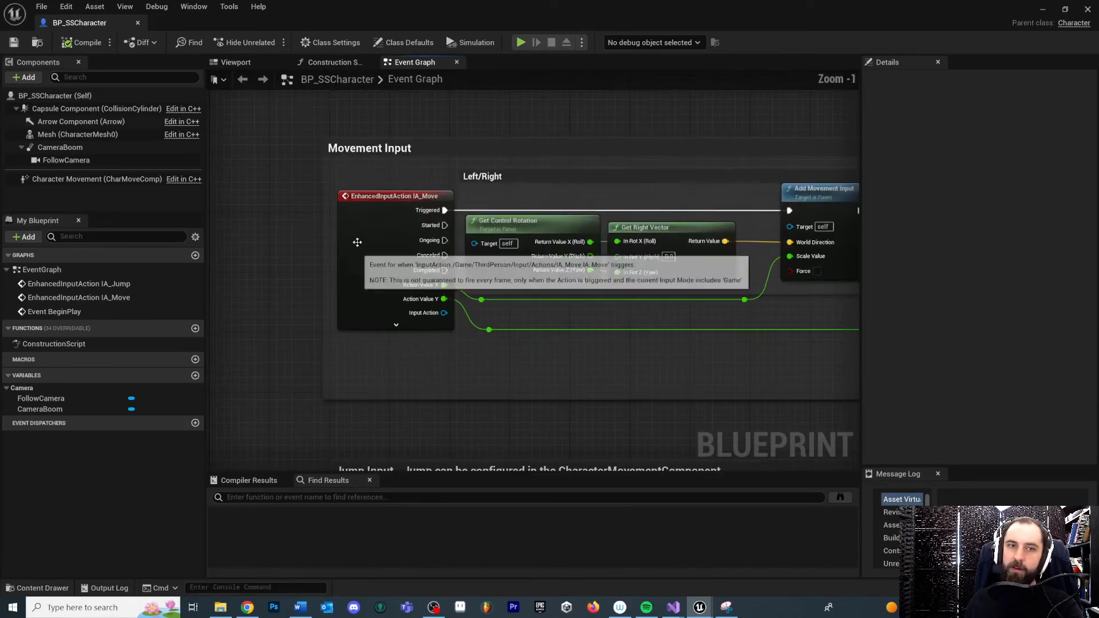
left_click(381, 207)
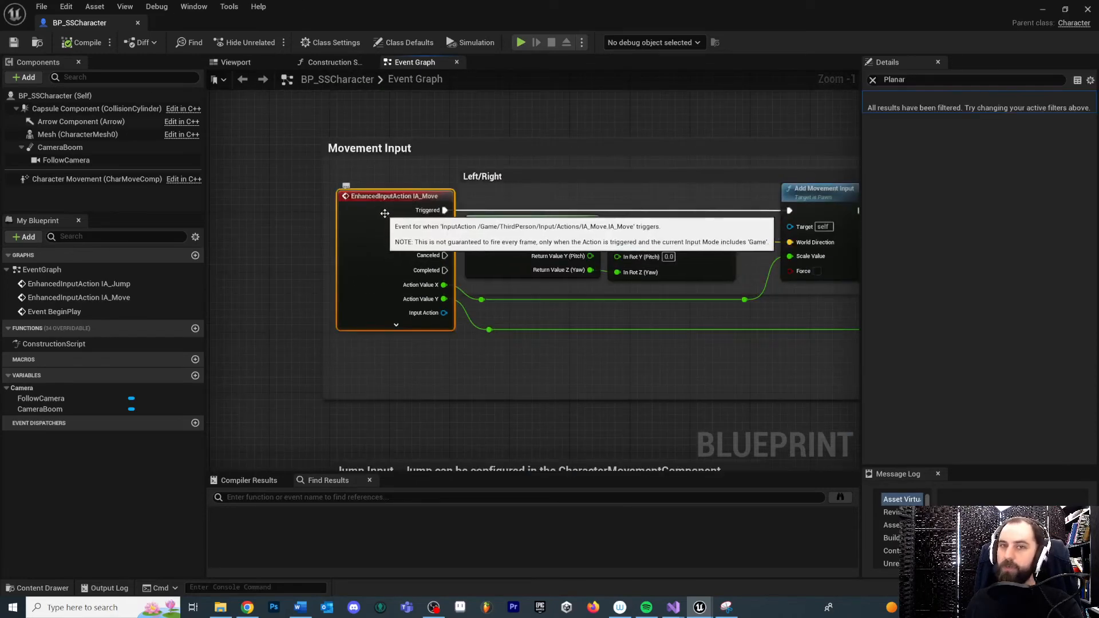
- Trace IA_Move's Action Value X and Action Value Y into the Left/Right and Forward / Backward Add Movement Input nodes
right_click_drag(652, 127, 580, 132)
scroll(513, 194, "down", 2)
right_click_drag(488, 145, 479, 111)
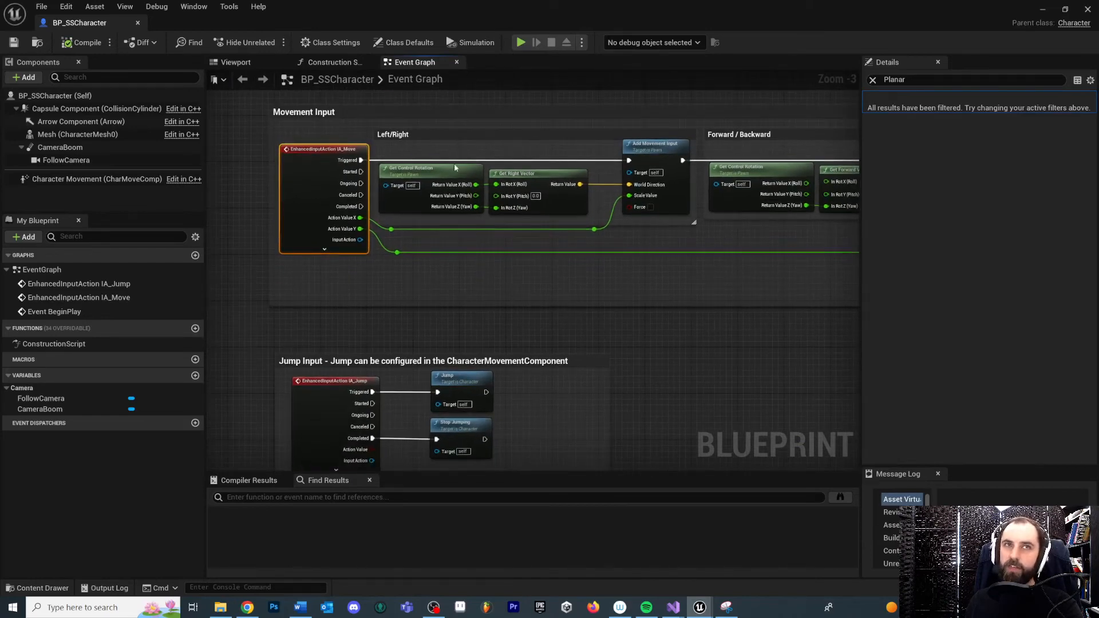
scroll(498, 348, "down", 2)
right_click_drag(593, 129, 592, 168)
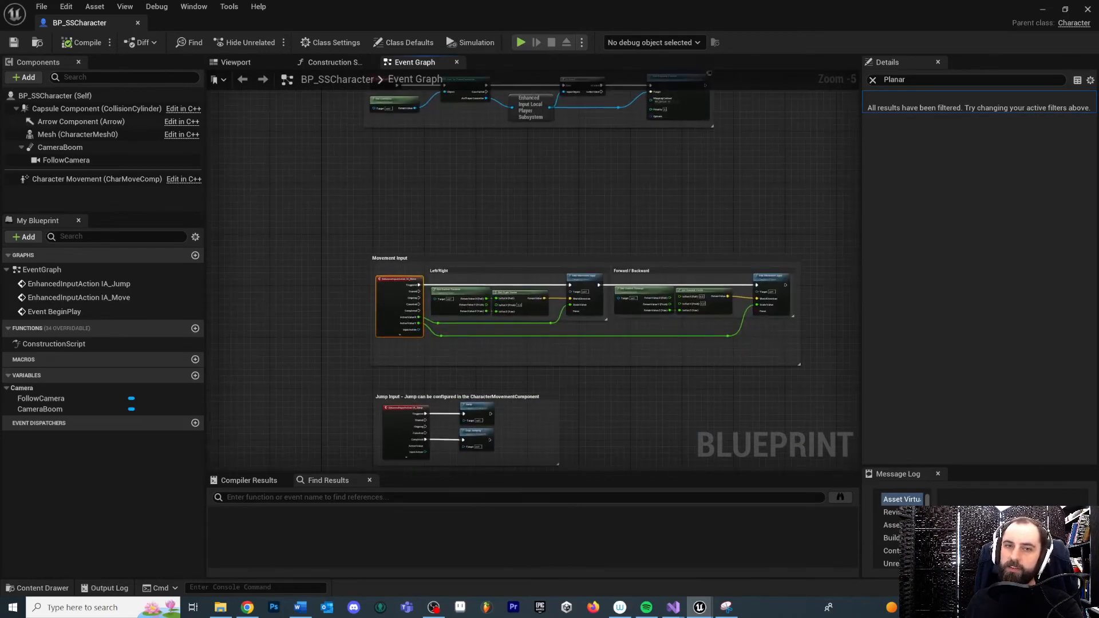
right_click_drag(426, 287, 417, 164)
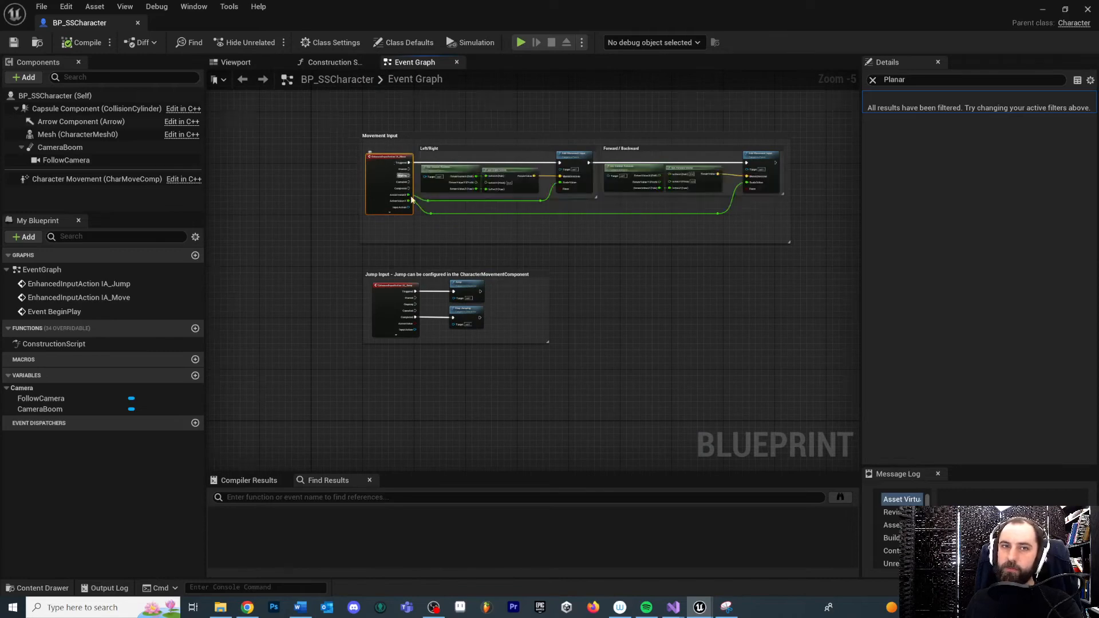
scroll(402, 188, "up", 3)
right_click_drag(677, 313, 547, 376)
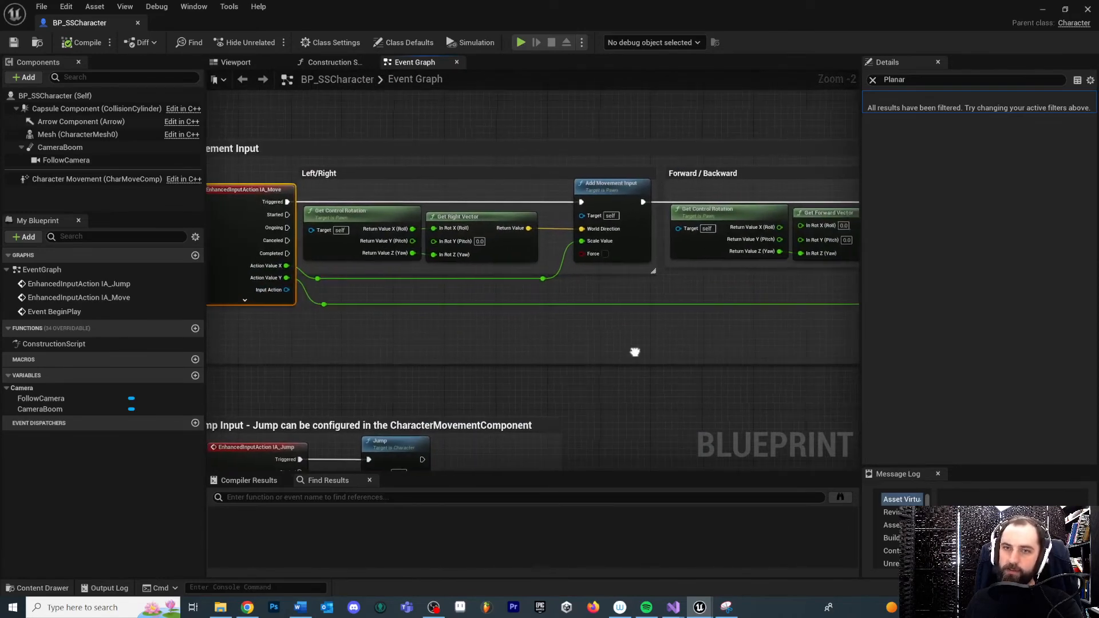
right_click_drag(304, 268, 377, 249)
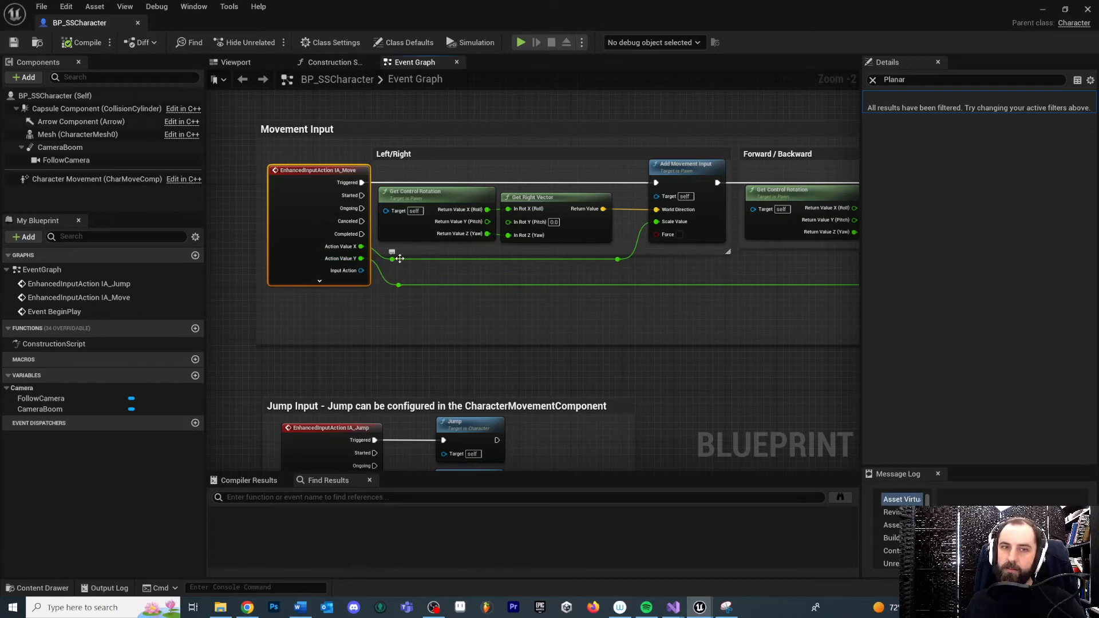
scroll(562, 292, "down", 2)
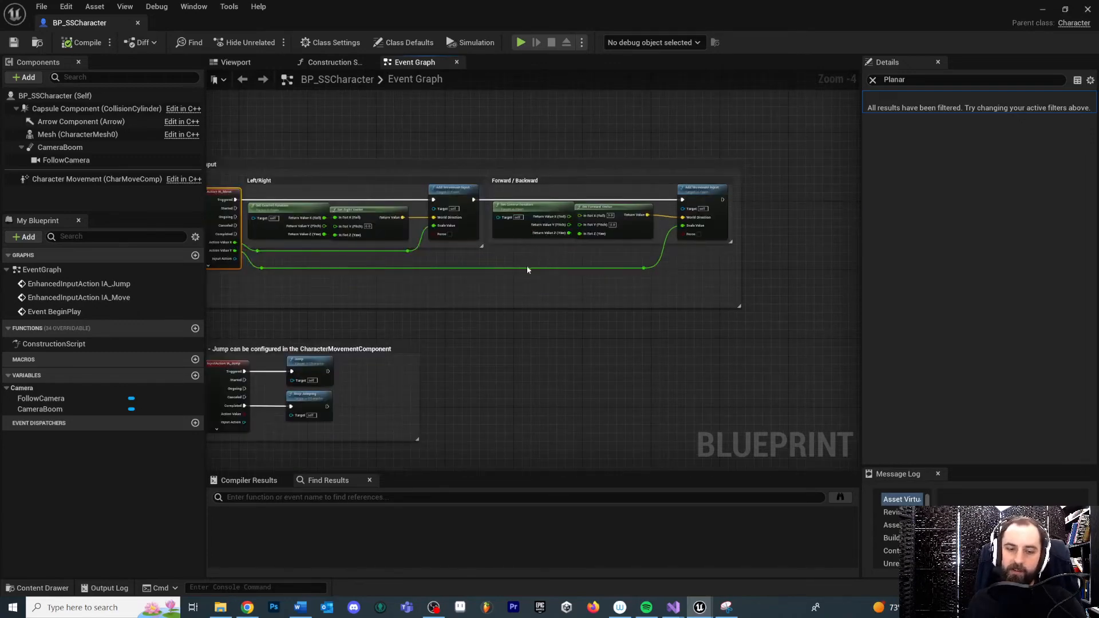
- Delete the whole Forward / Backward group with its Get Control Rotation, Get Forward Vector and Add Movement Input nodes
scroll(703, 240, "up", 3)
right_click_drag(297, 370, 477, 373)
right_click_drag(708, 314, 573, 330)
scroll(573, 330, "down", 1)
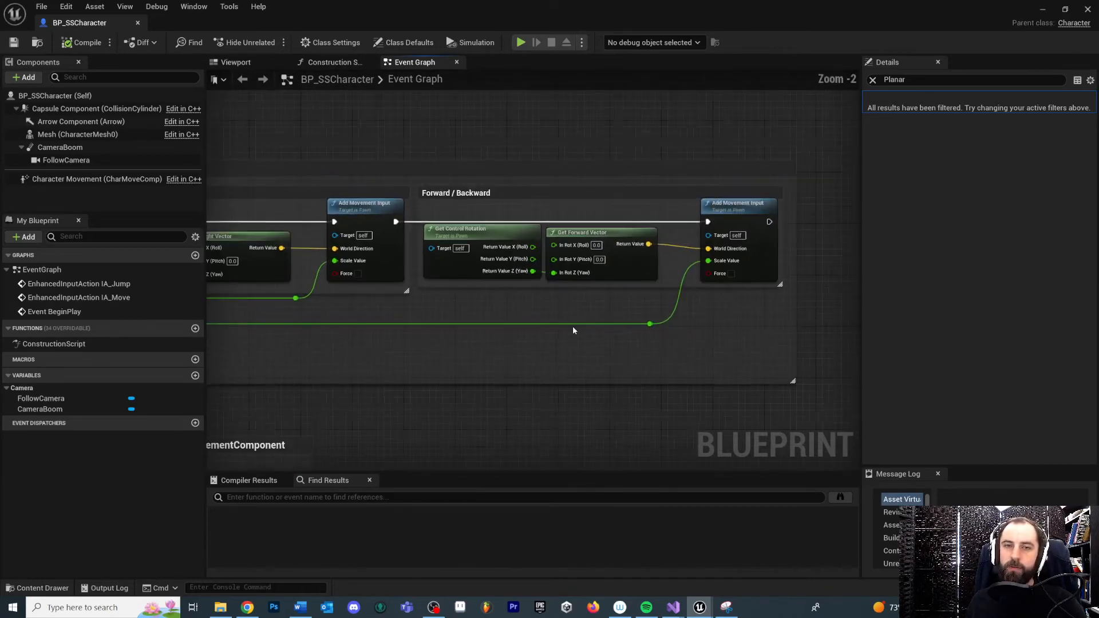
left_click(501, 210)
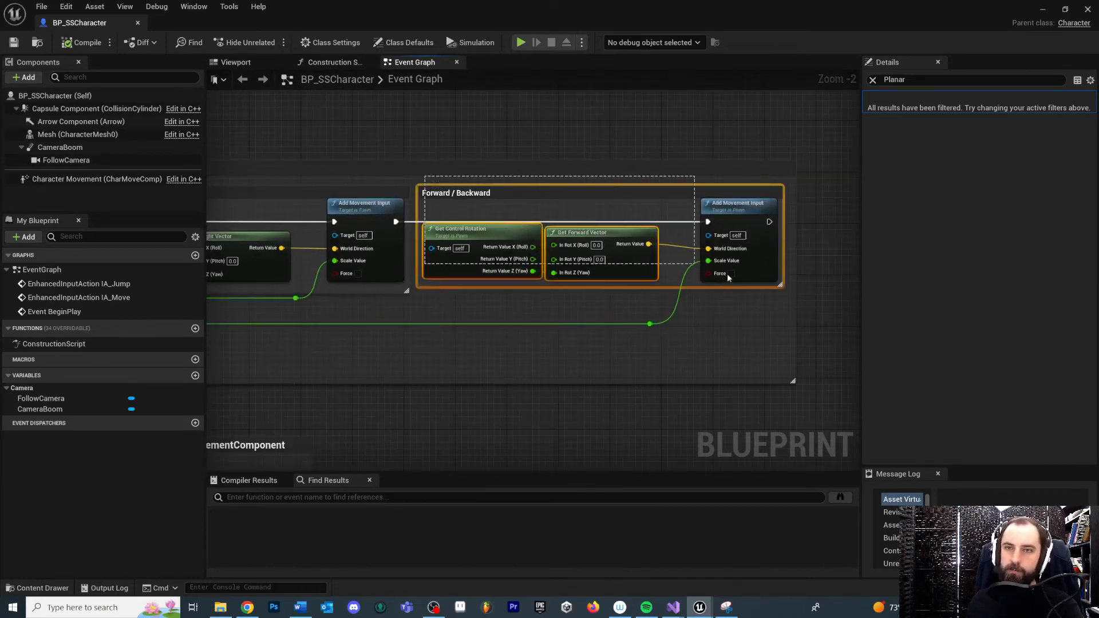
key("Delete")
- Delete the leftover reroute nodes on IA_Move's Action Value Y wire
right_click_drag(444, 344, 672, 309)
scroll(672, 309, "down", 1)
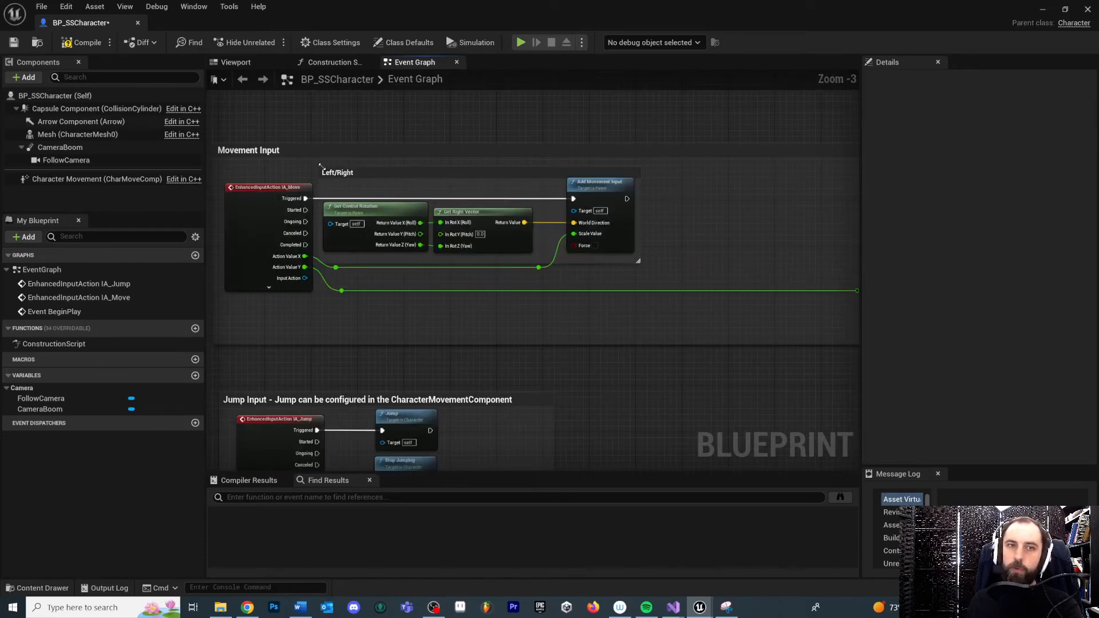
right_click_drag(605, 273, 586, 218)
left_click_drag(772, 207, 375, 239)
key("Delete")
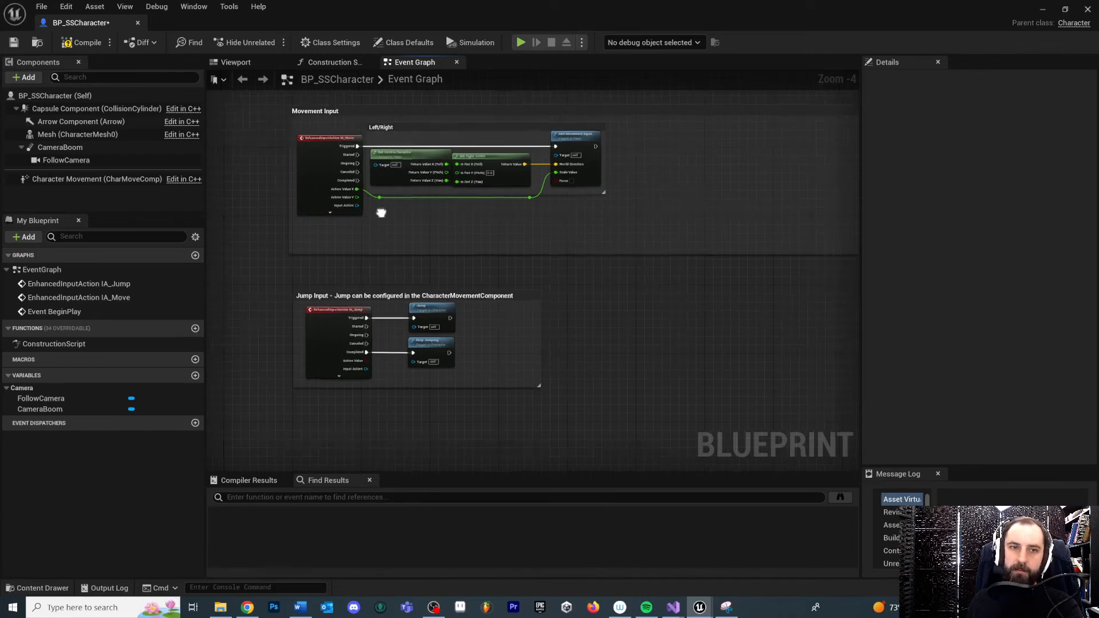
- Delete the Get Control Rotation and Get Right Vector nodes from the Left/Right group
scroll(432, 245, "up", 2)
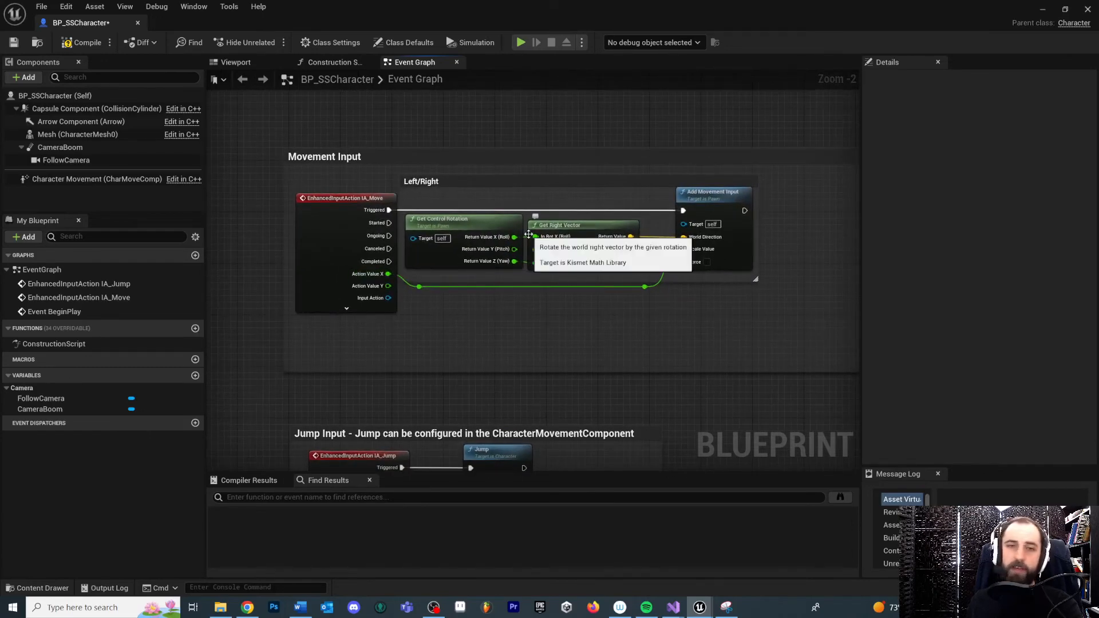
key("alt+Tab")
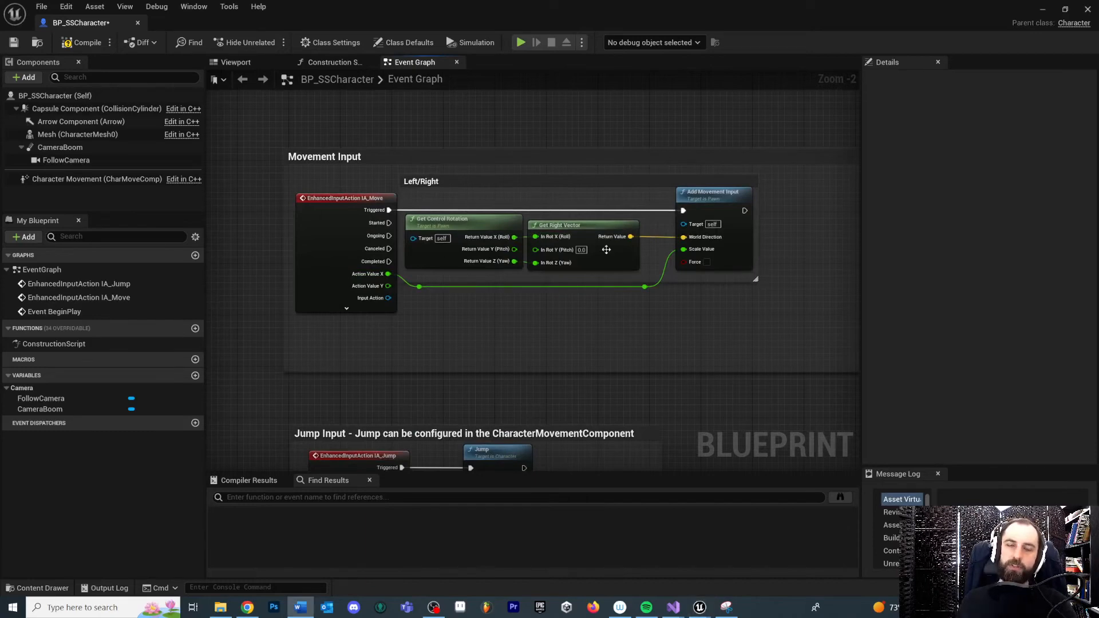
right_click_drag(814, 335, 764, 363)
right_click_drag(463, 361, 449, 377)
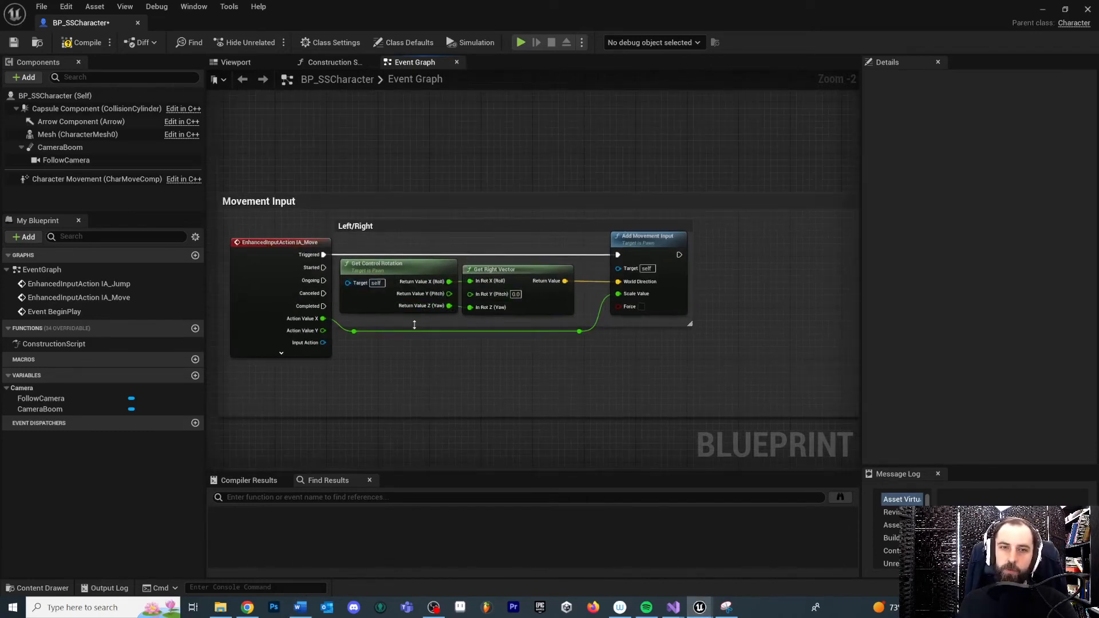
left_click_drag(412, 326, 475, 307)
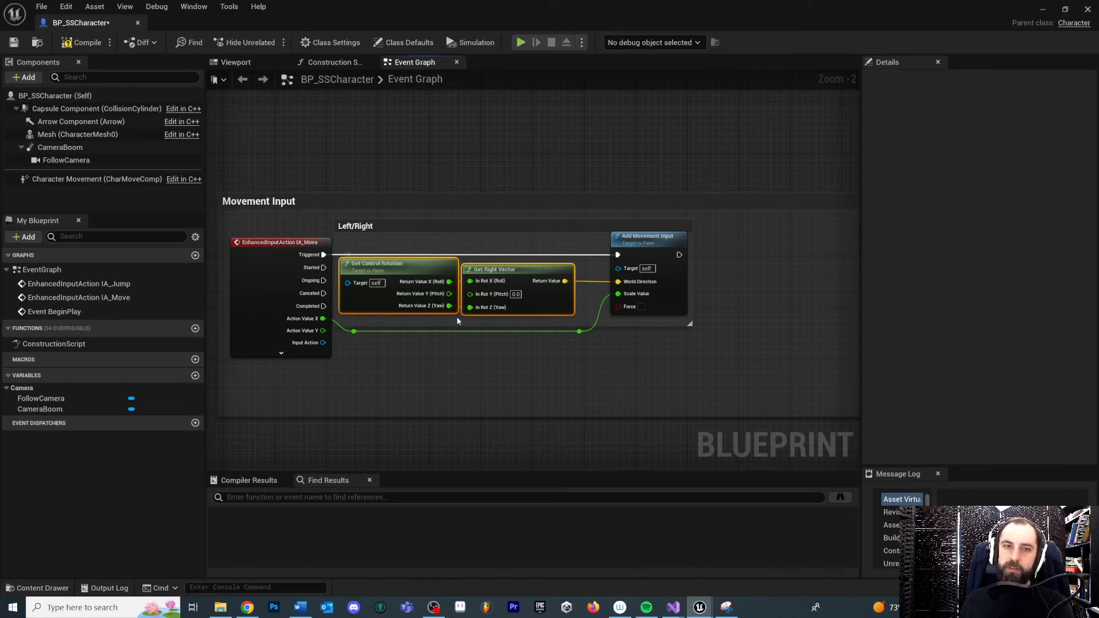
key("Delete")
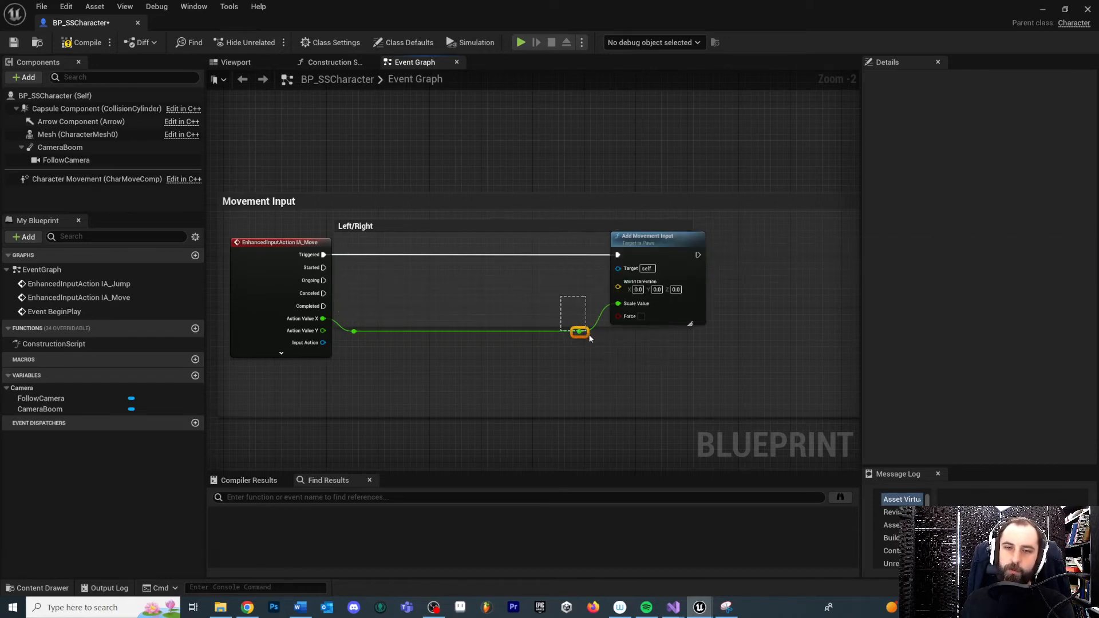
- Remove the Action Value X reroute nodes, wire Action Value X directly to Scale Value, and move Add Movement Input beside the IA_Move event
key("Delete")
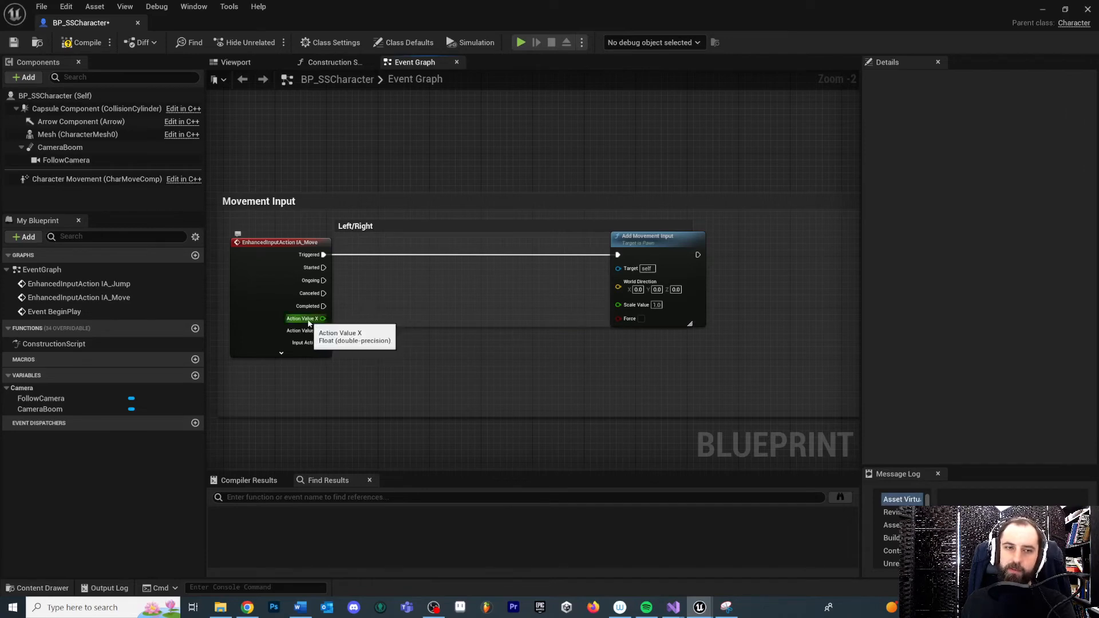
left_click_drag(315, 321, 620, 306)
left_click_drag(639, 245, 384, 246)
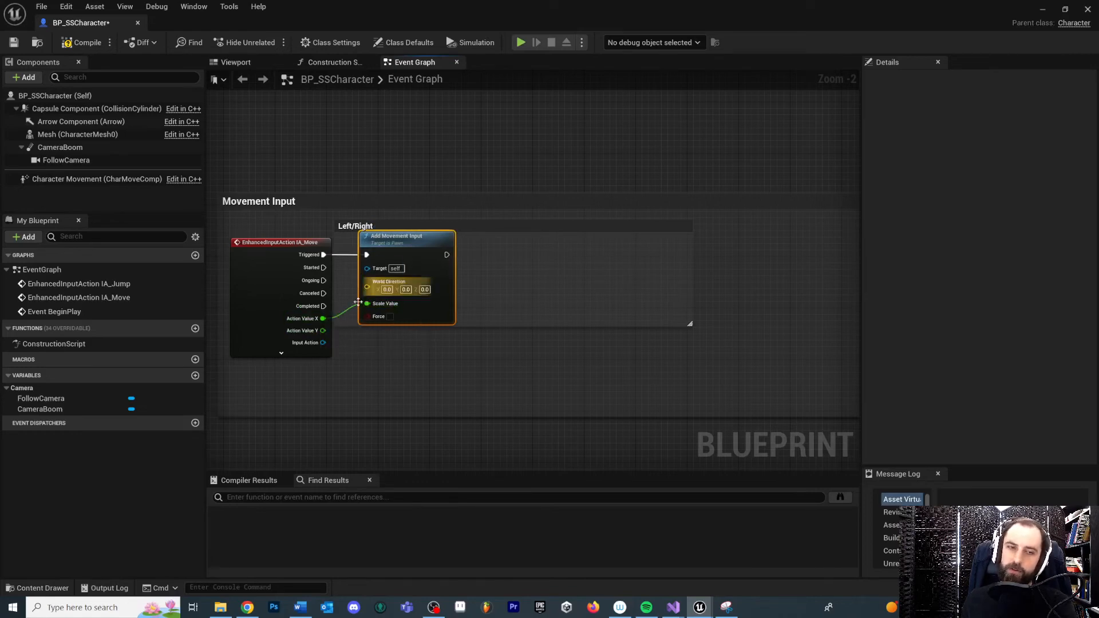
- Shrink the Left/Right comment box around the Add Movement Input node and fine-tune the node's position inside it
scroll(335, 314, "up", 2)
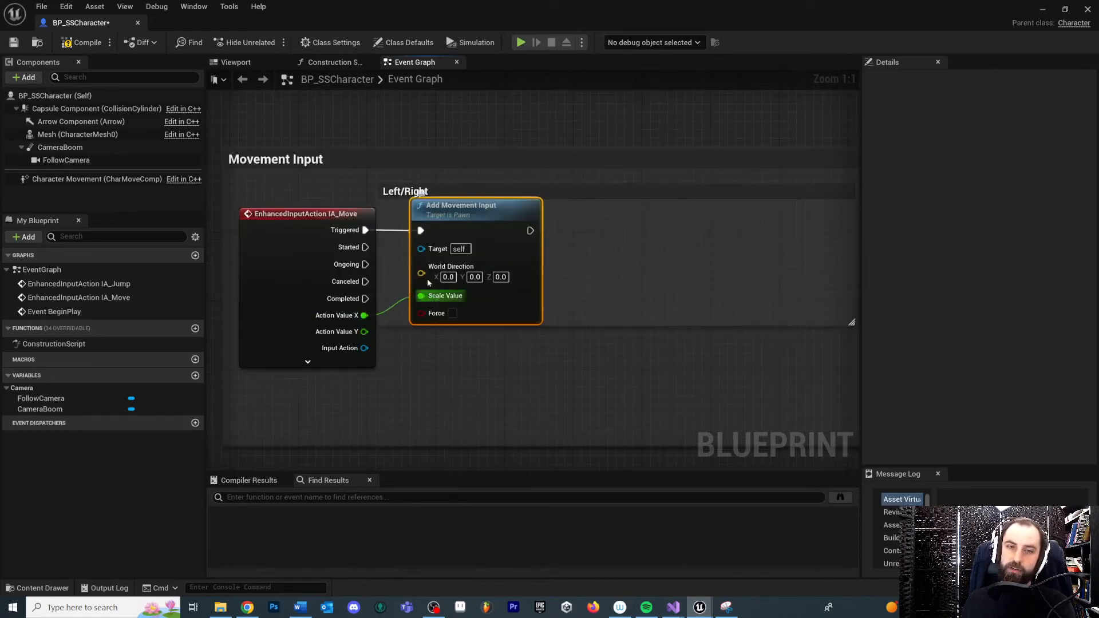
right_click_drag(440, 284, 396, 260)
left_click_drag(776, 315, 492, 348)
left_click_drag(436, 190, 419, 215)
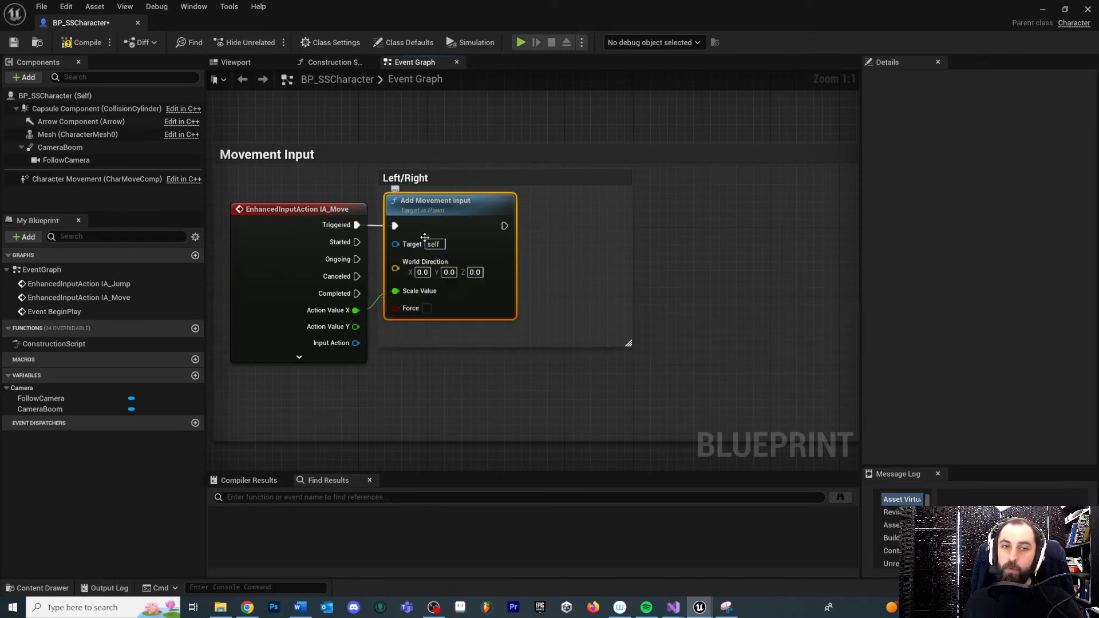
left_click_drag(438, 209, 447, 209)
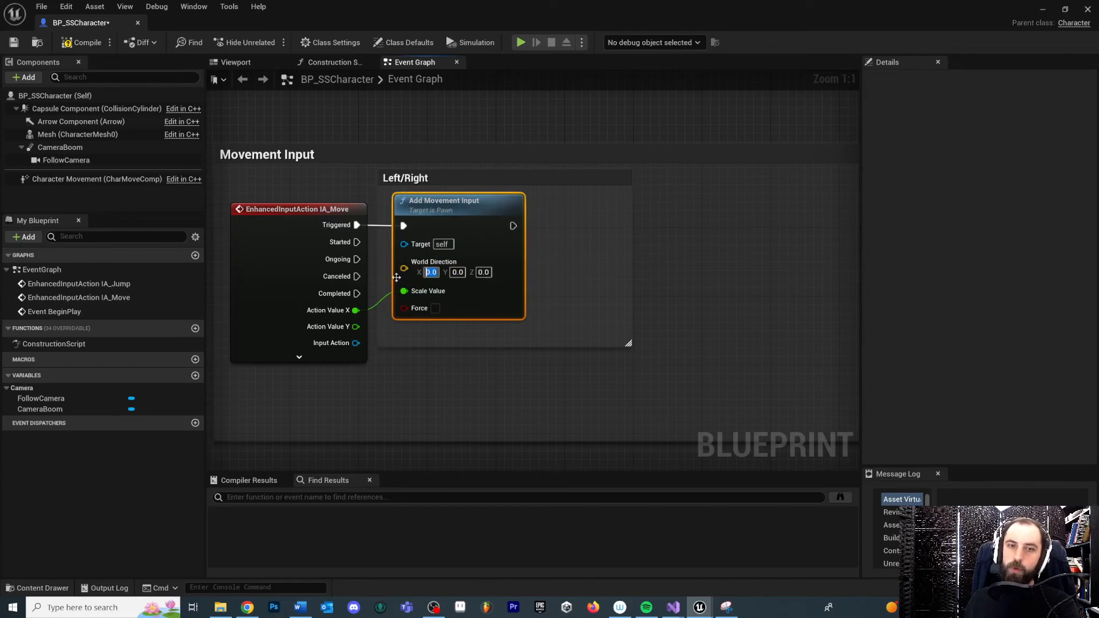
- Set the World Direction X of the Add Movement Input node to 1.0
left_click(431, 272)
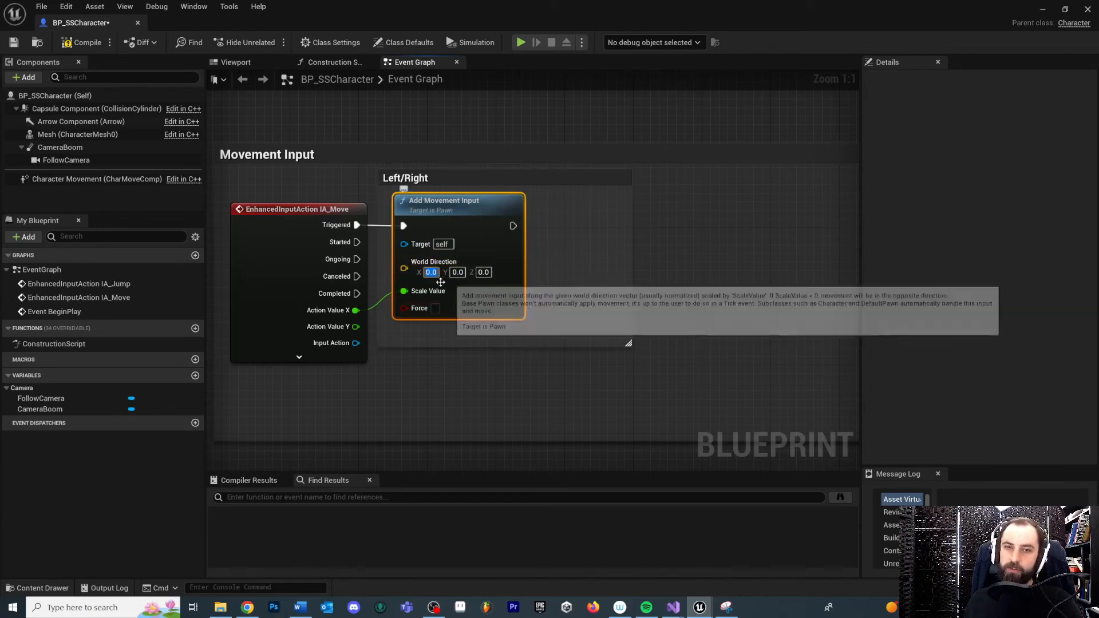
type("1")
left_click(565, 354)
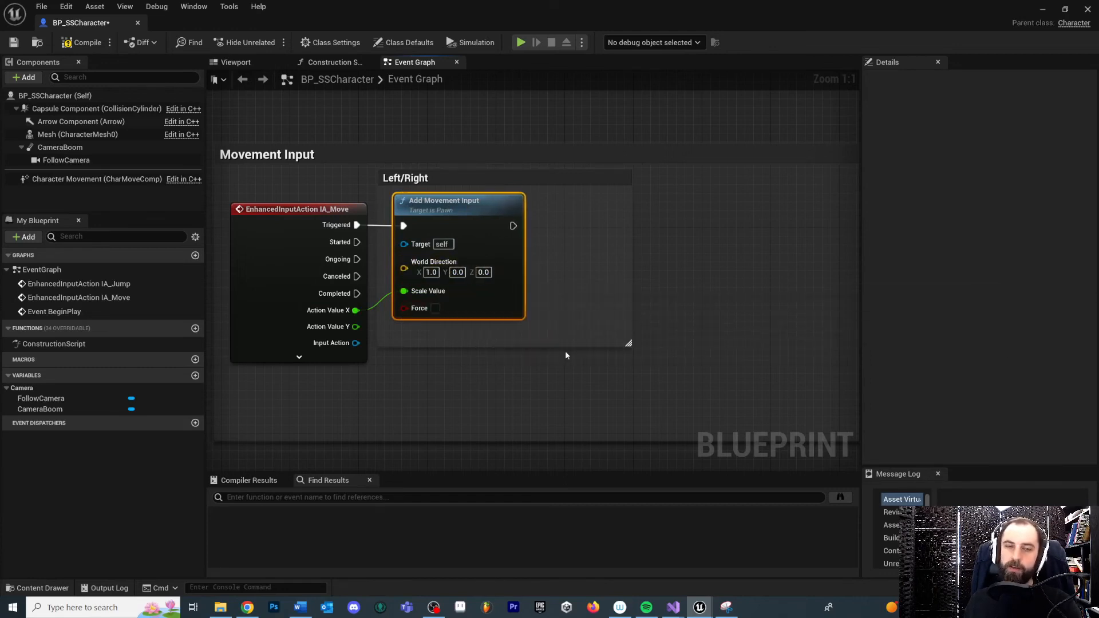
- Uncover the SS_Sandbox level to check its axis directions, and return to the maximized BP_SSCharacter graph
double_click(854, 3)
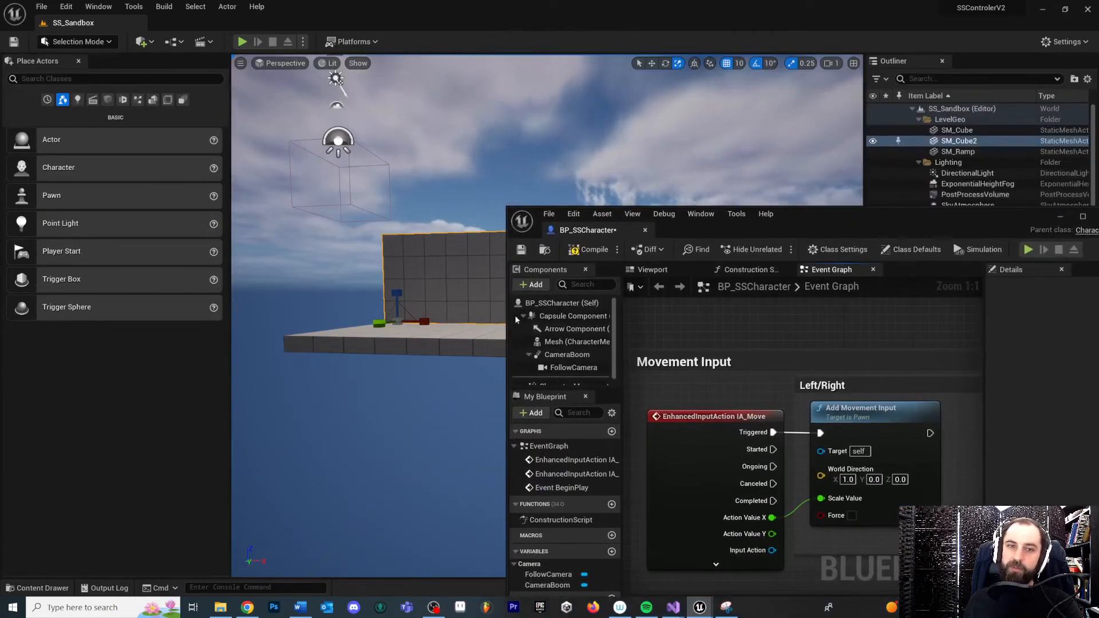
left_click_drag(863, 219, 691, 328)
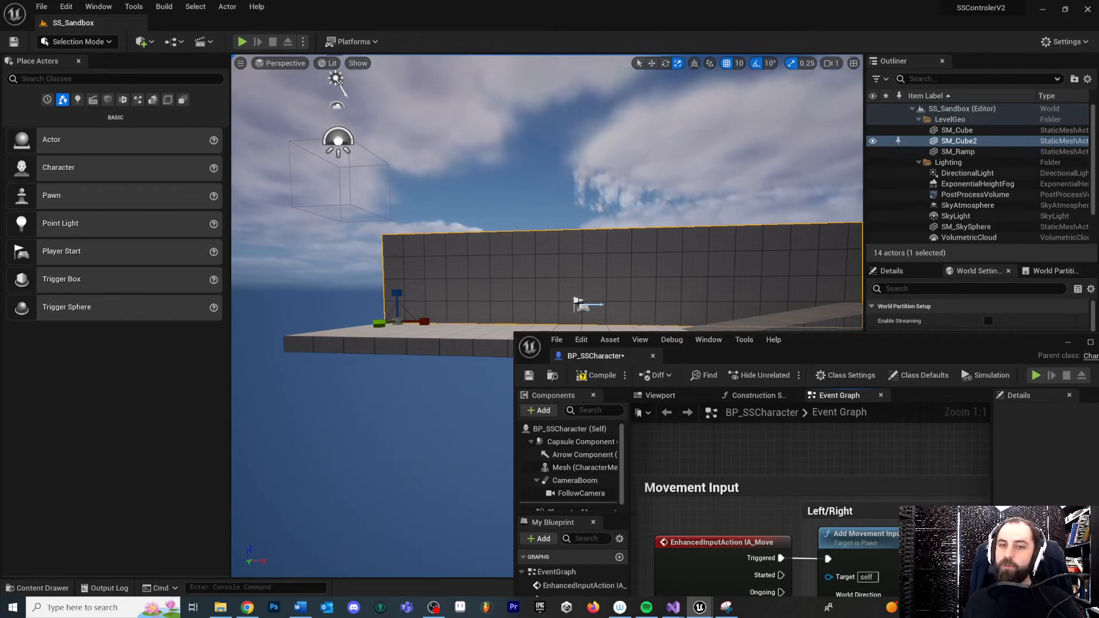
left_click_drag(679, 352, 679, 2)
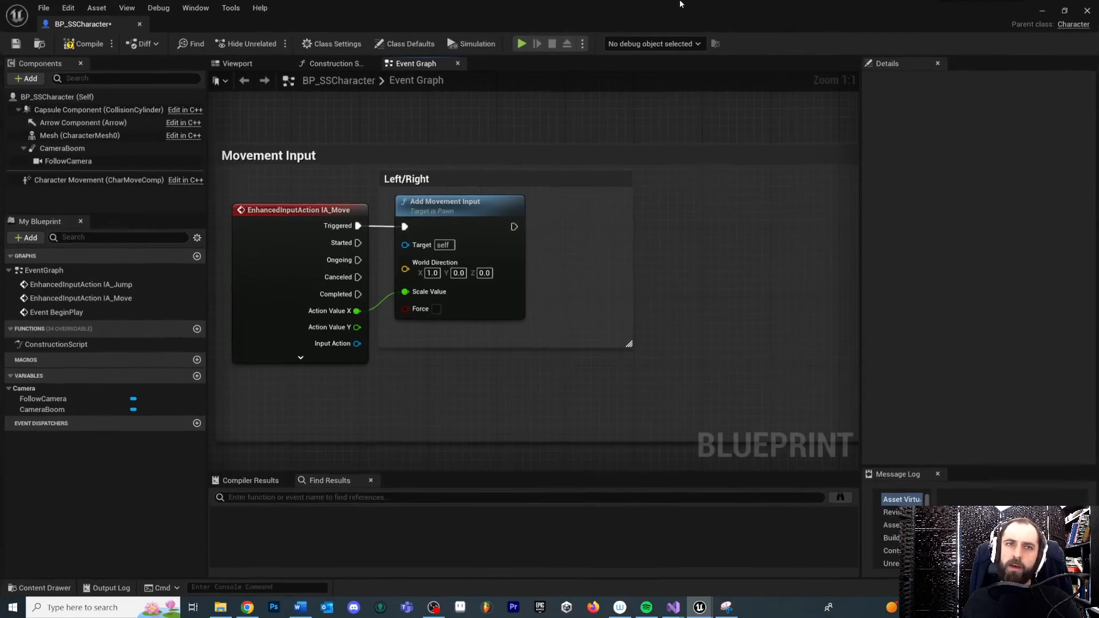
right_click_drag(619, 165, 687, 159)
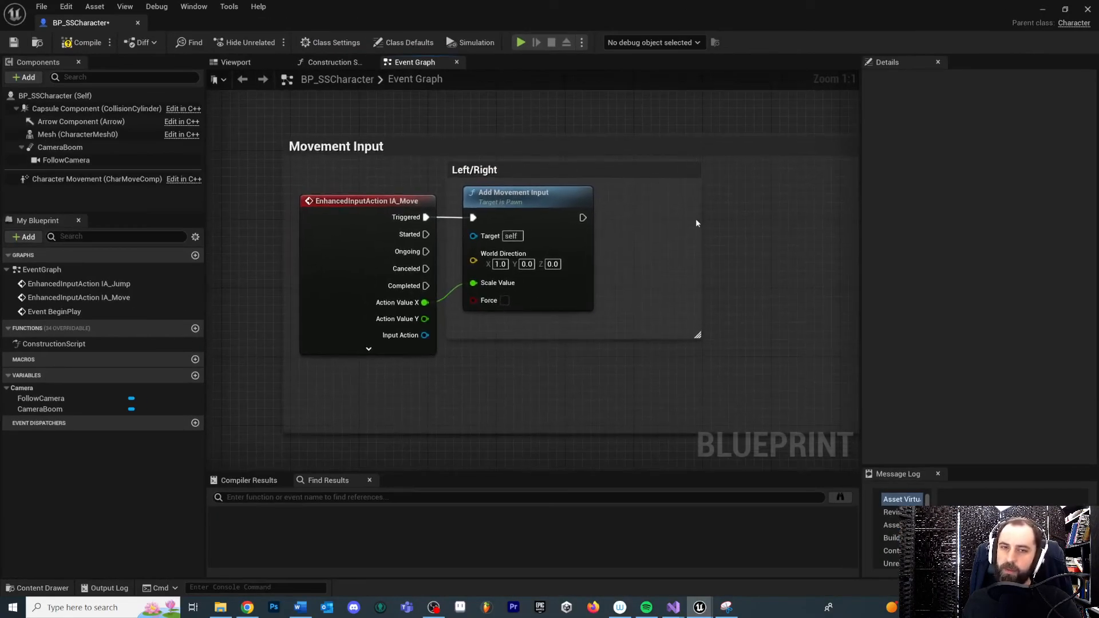
scroll(697, 223, "down", 1)
right_click_drag(721, 250, 716, 309)
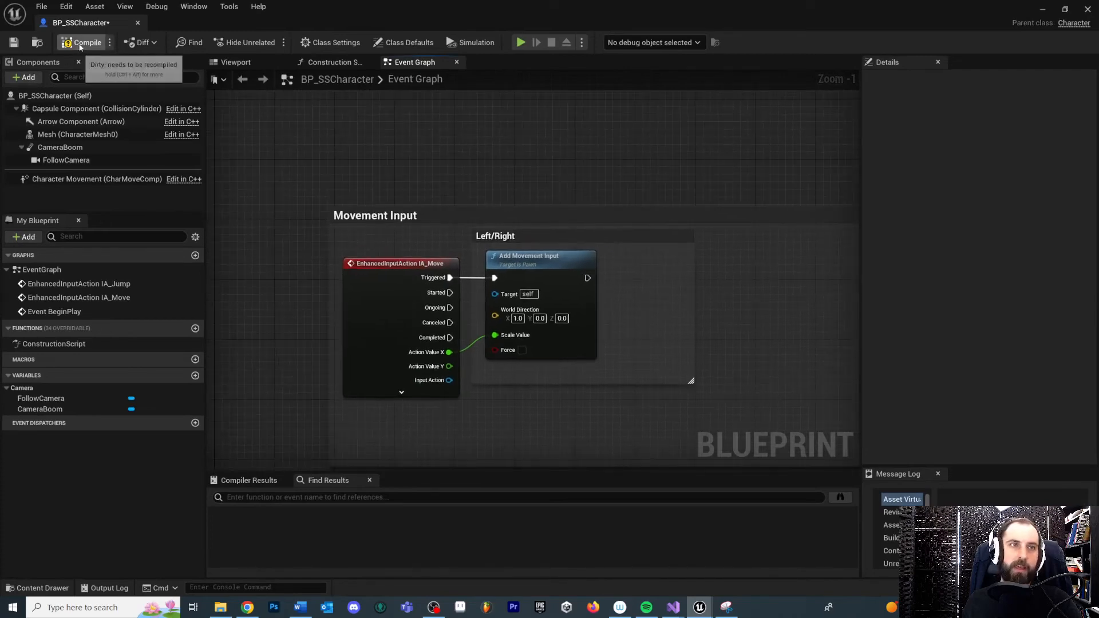
- Compile and save BP_SSCharacter, and return to the SS_Sandbox level
left_click(80, 43)
left_click(13, 43)
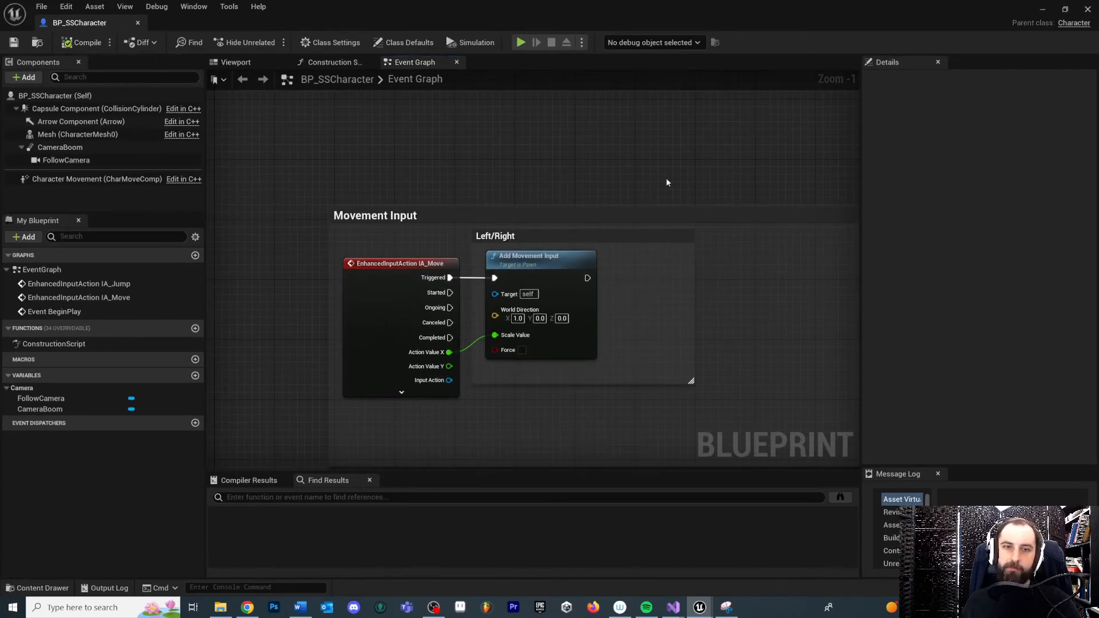
left_click(1042, 9)
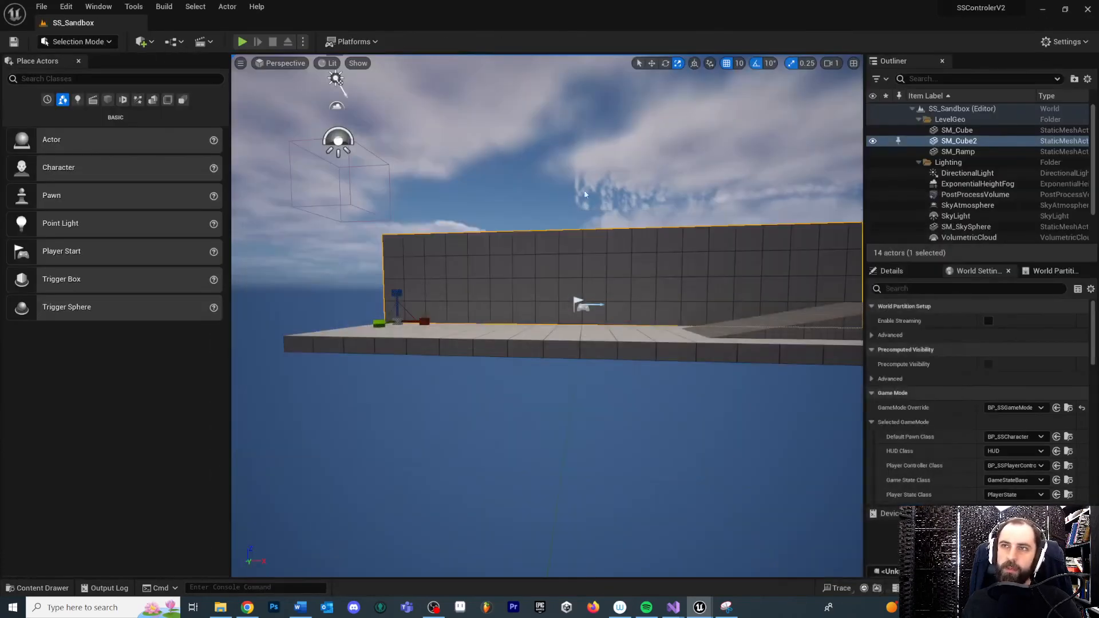
- Play-test SS_Sandbox by running the character left and right over the ramp and jumping, and end the session
left_click(242, 43)
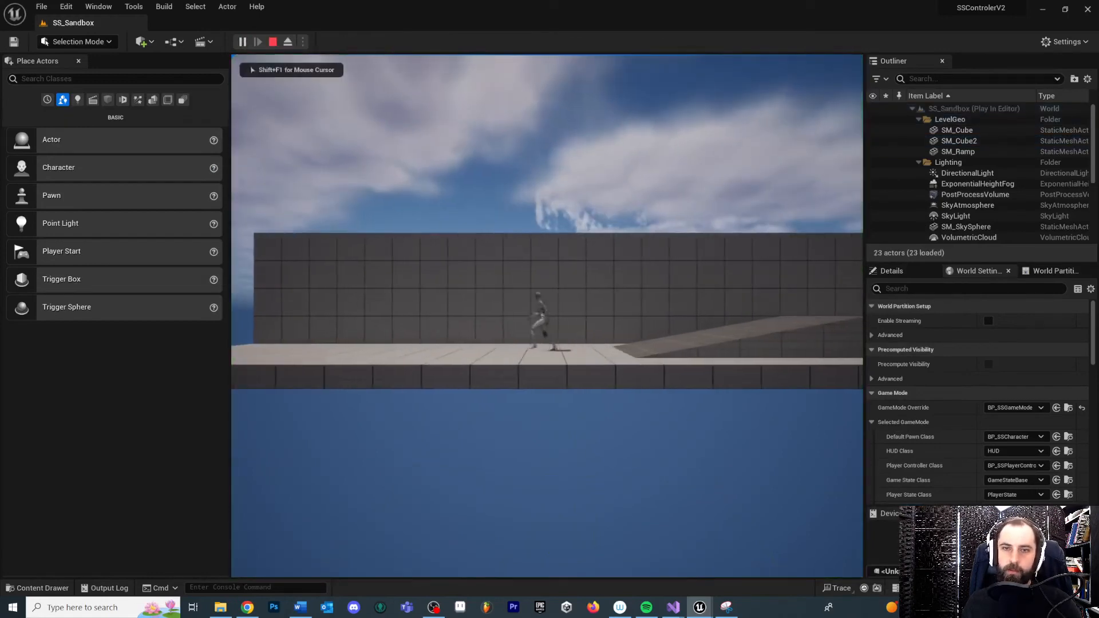
key("a")
key("d")
key("space")
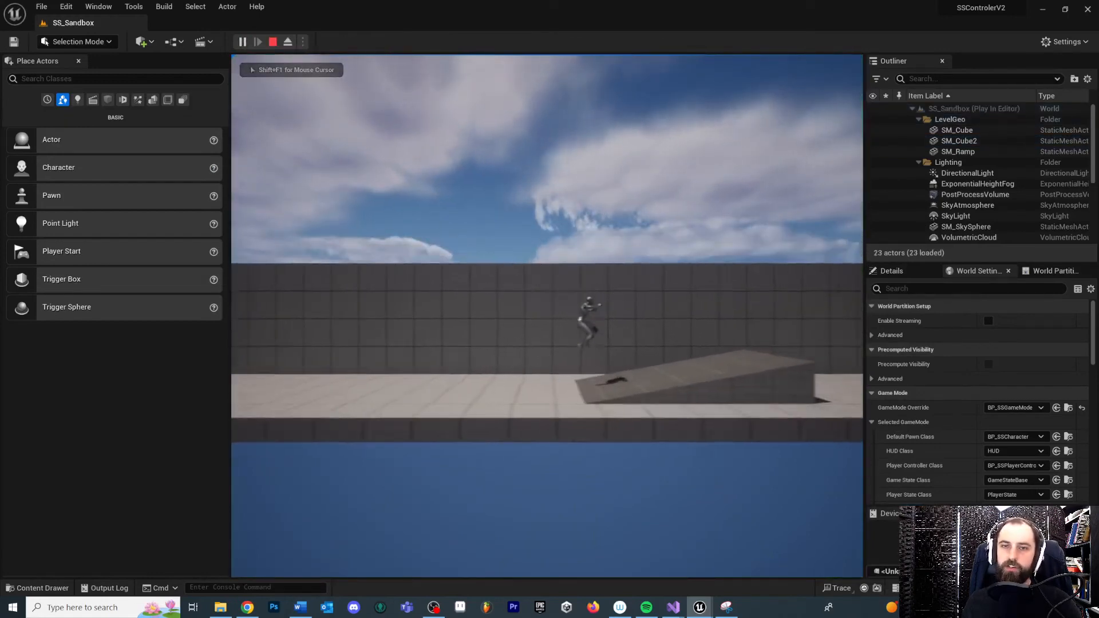
key("a")
key("d")
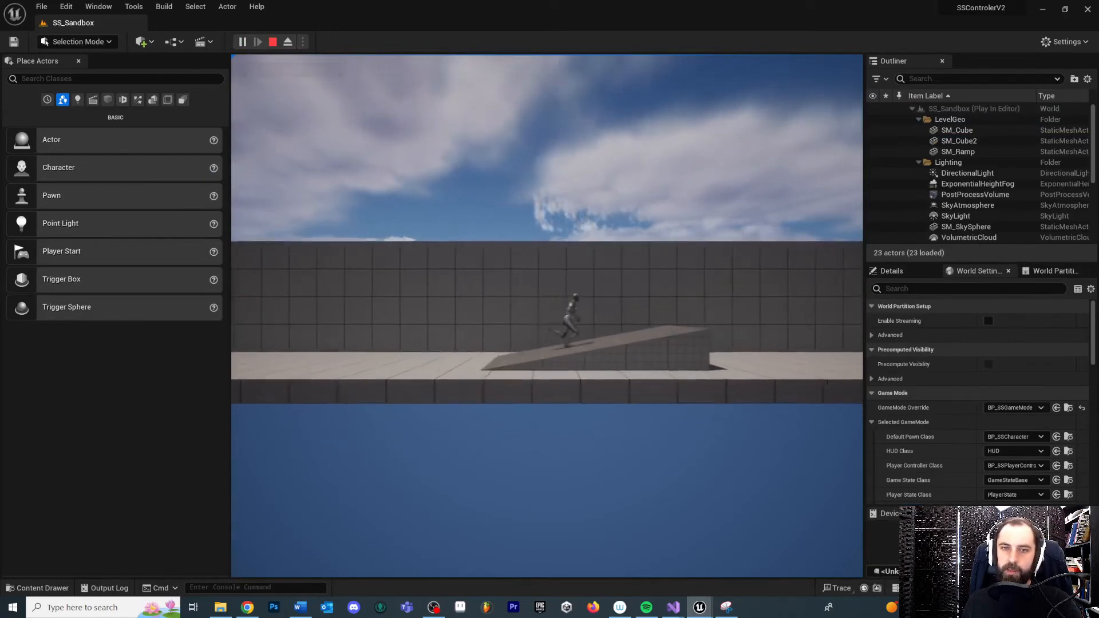
key("a")
key("d")
key("a")
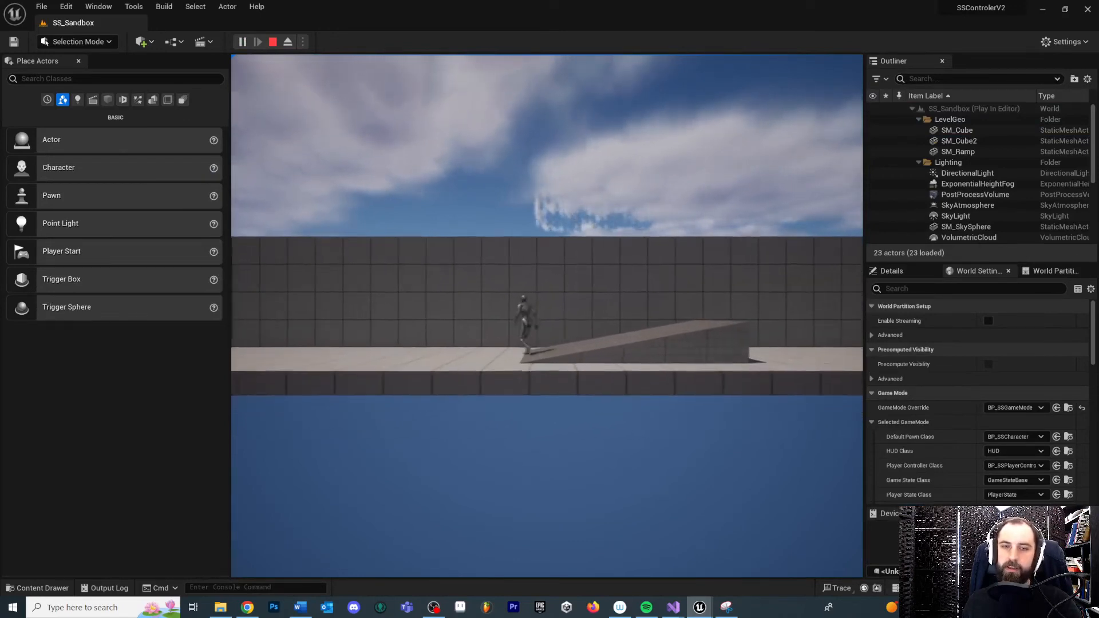
key("a")
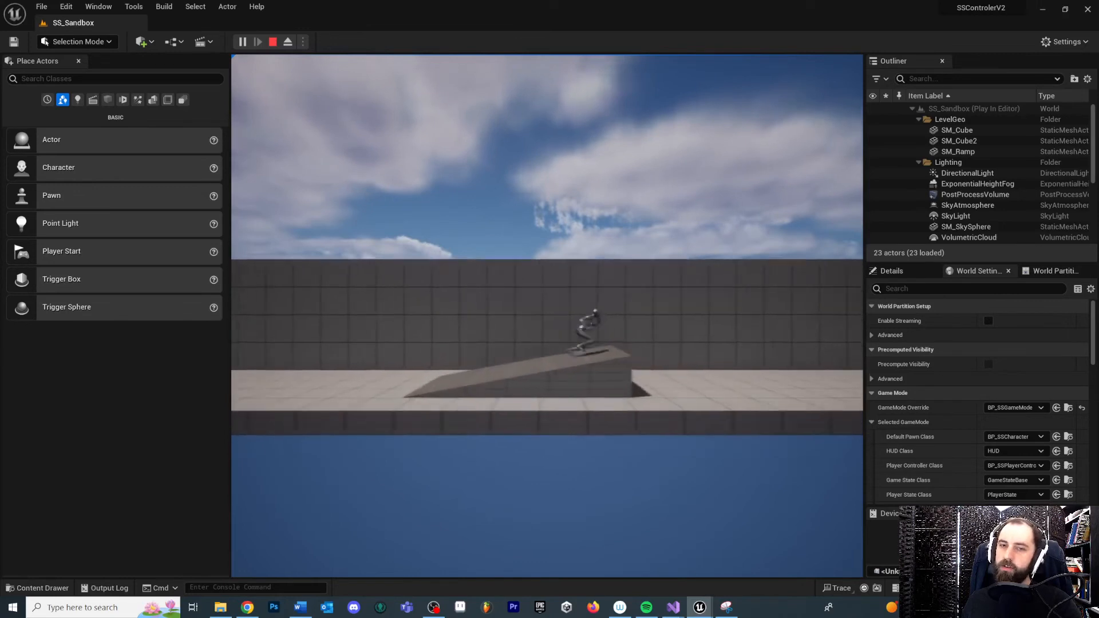
key("a")
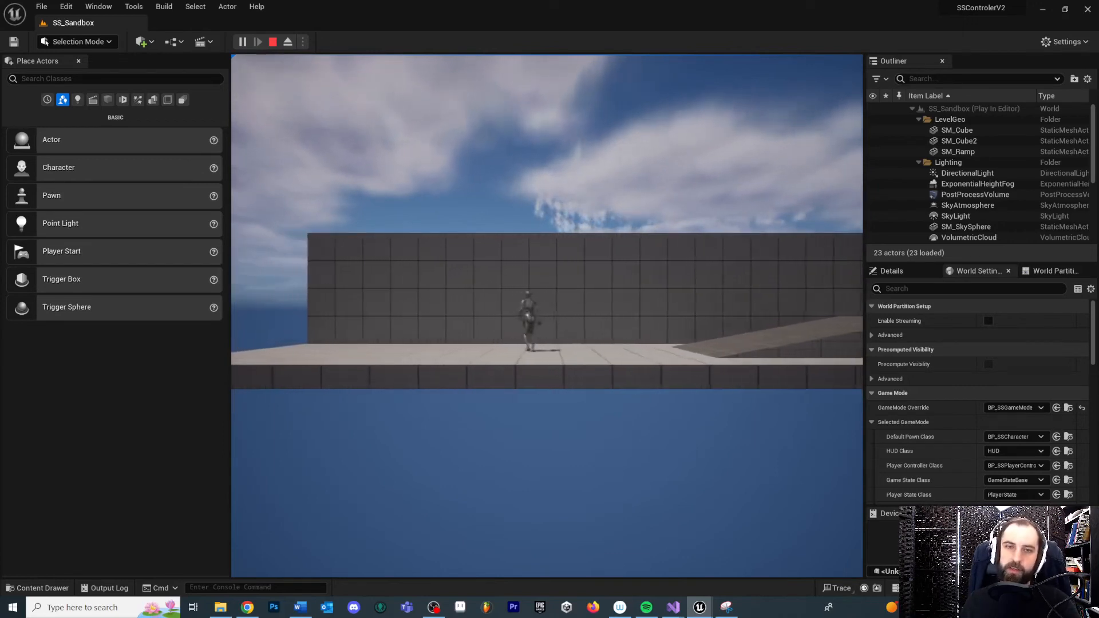
key("d")
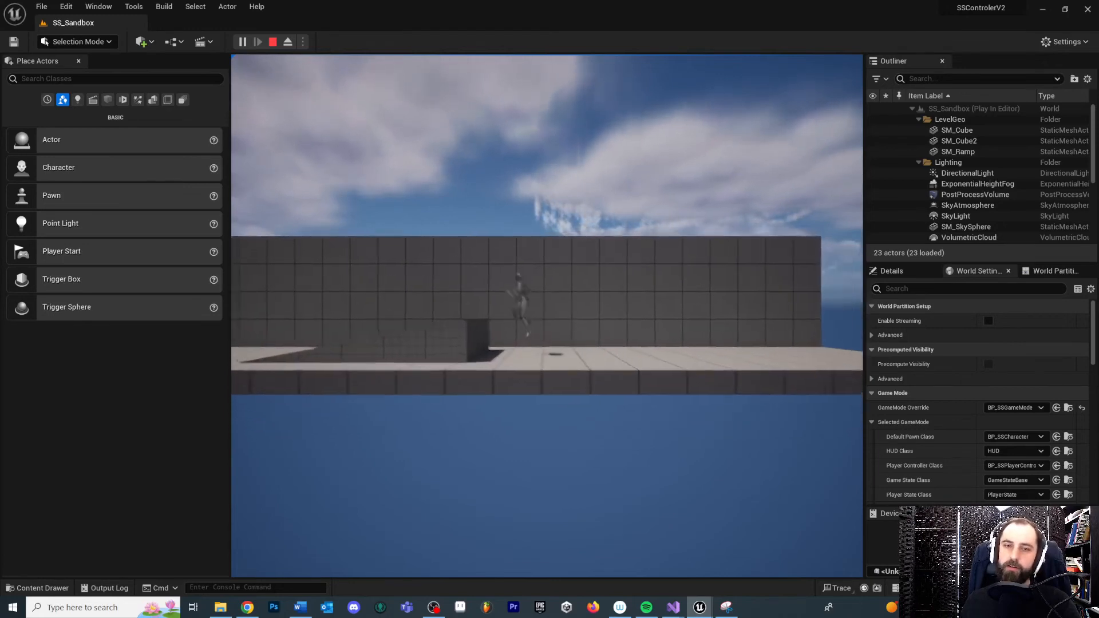
key("Escape")
left_click(554, 252)
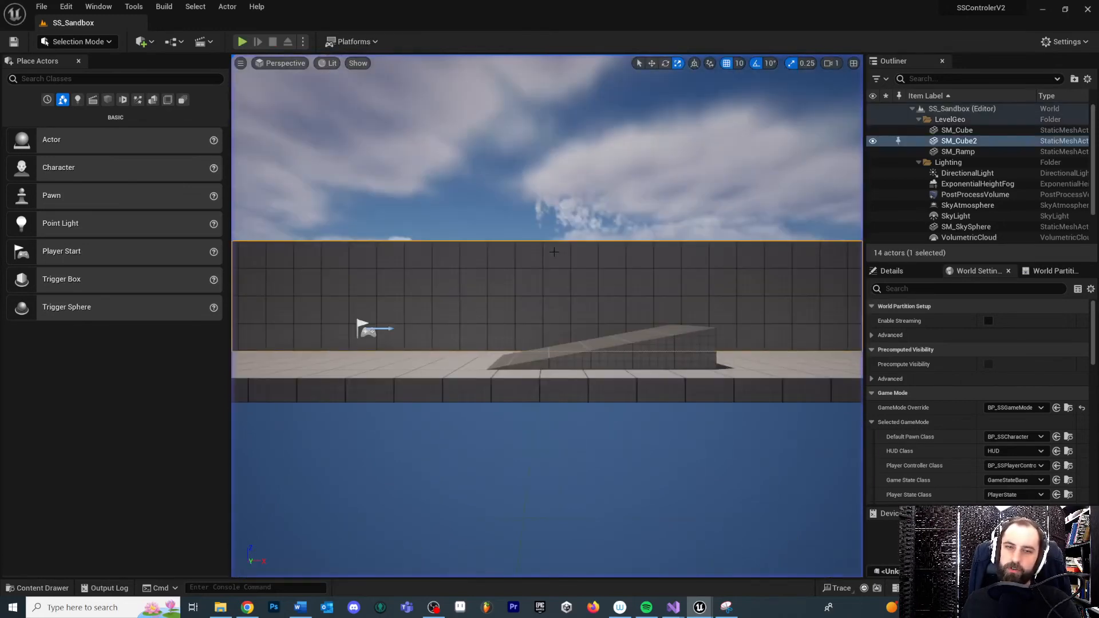
- Play-test the level again, switching direction repeatedly to examine how fast the character turns around, and end the session
key("a")
right_click_drag(604, 326, 702, 339)
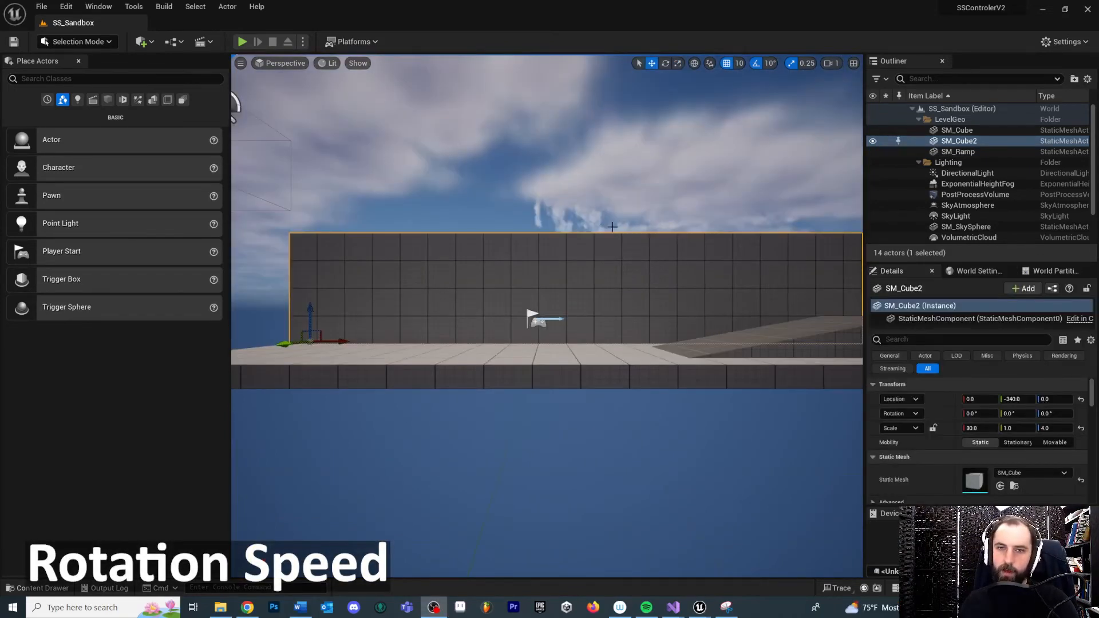
right_click_drag(612, 227, 558, 227)
key("d")
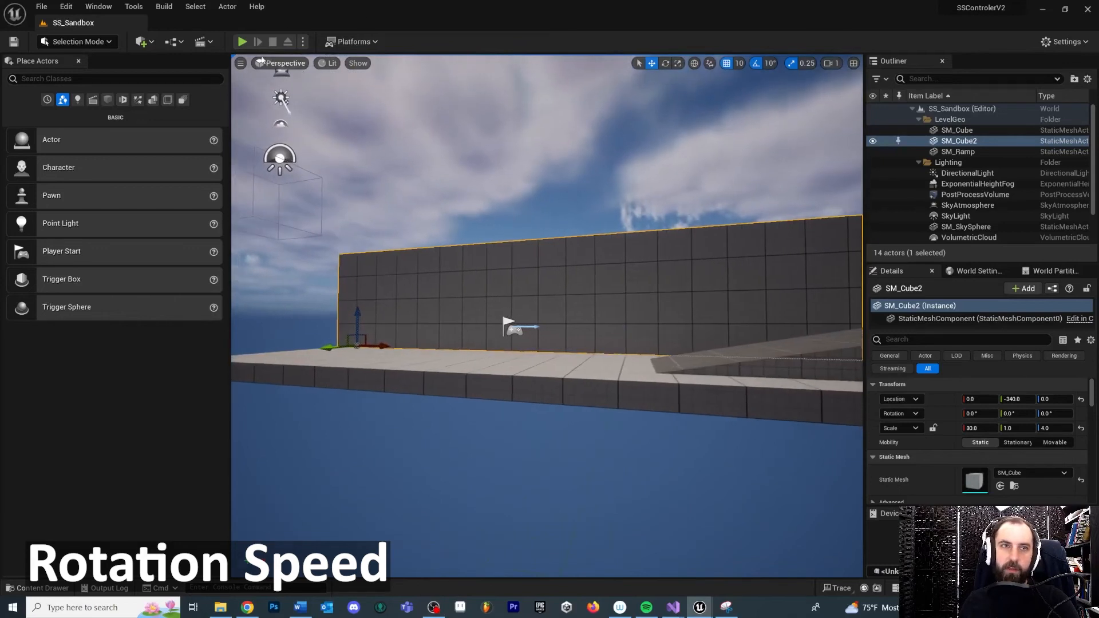
key("alt+p")
key("a")
key("d")
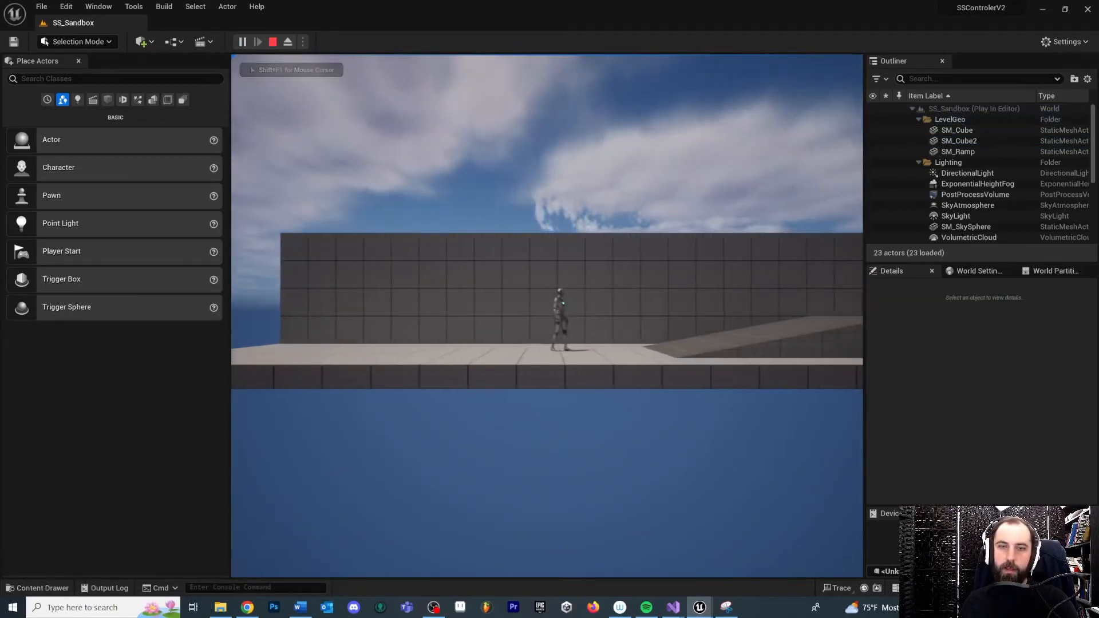
key("d")
key("a")
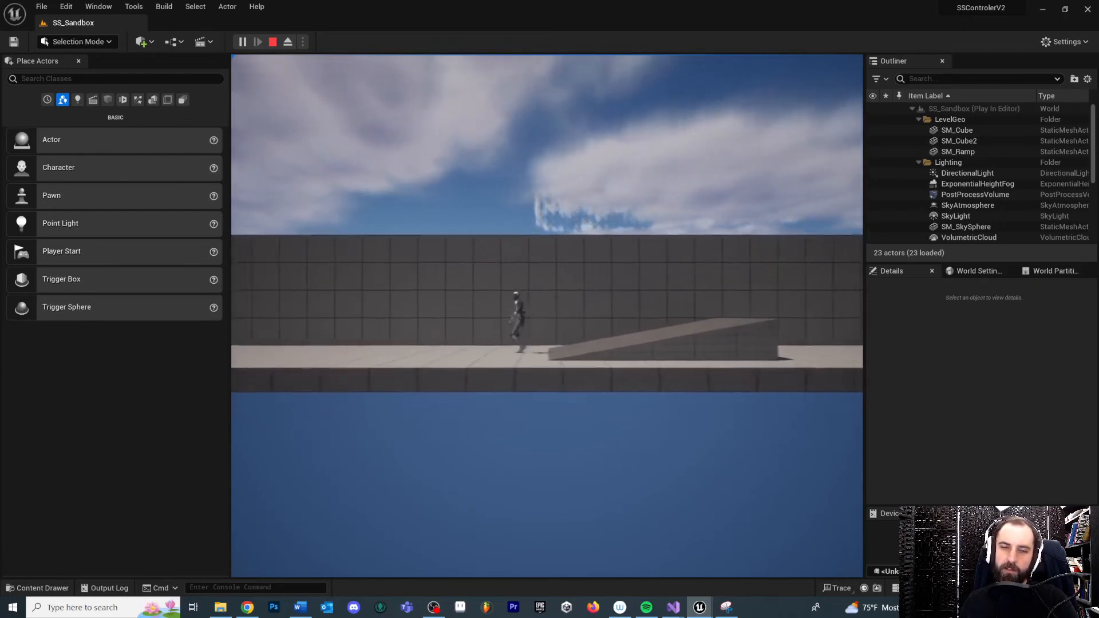
key("a")
key("d")
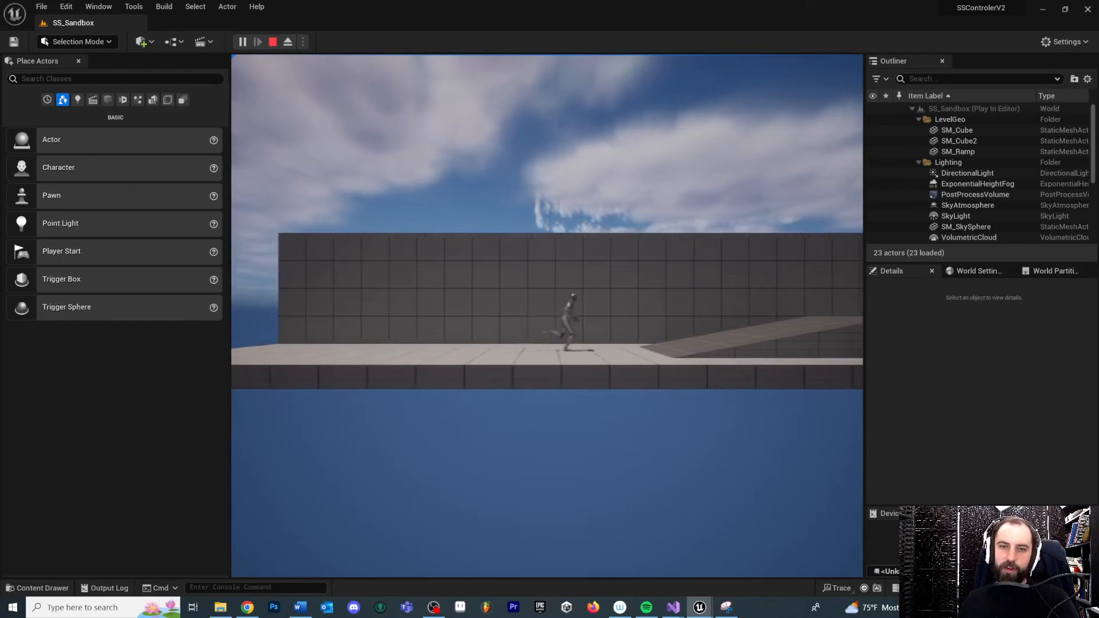
key("a")
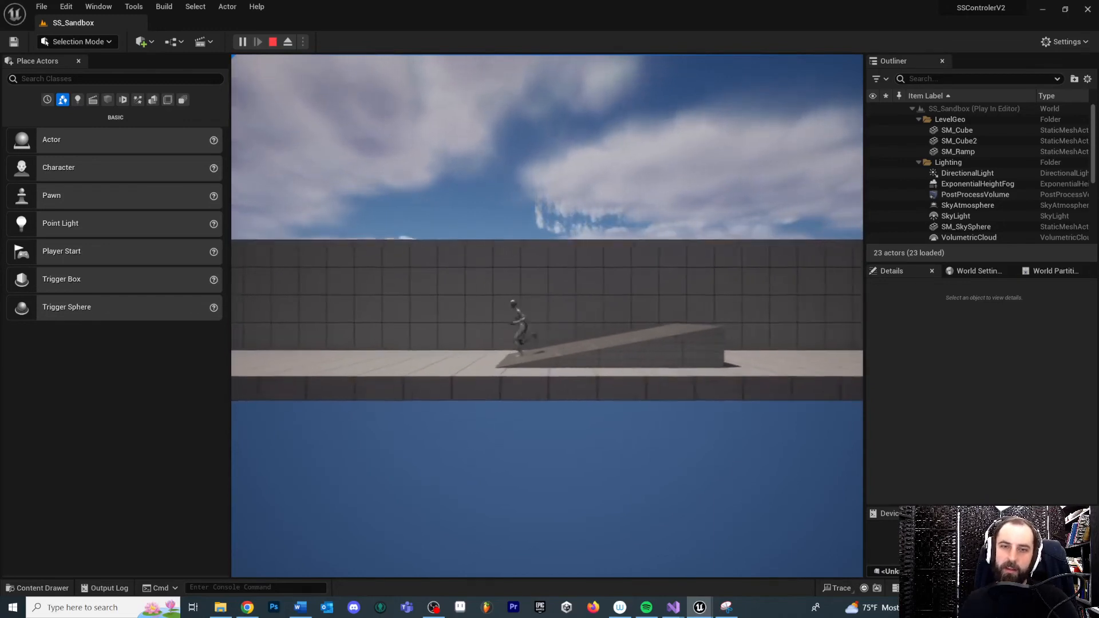
key("Escape")
left_click(664, 295)
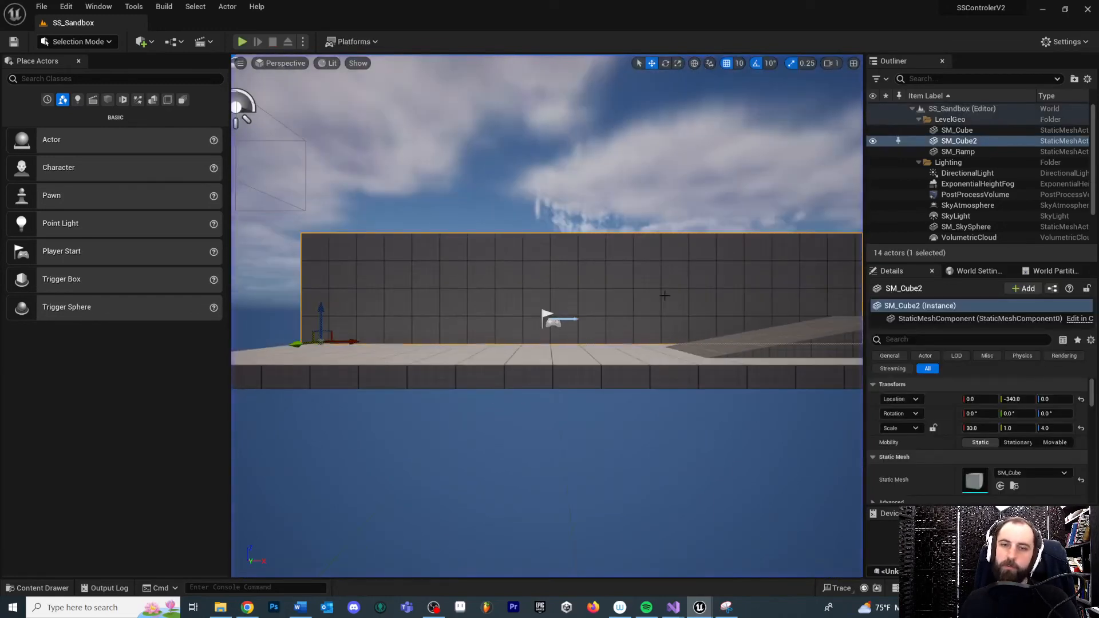
- Reopen the BP_SSCharacter blueprint from the SSGame folder
right_click_drag(622, 256, 572, 270)
key("ctrl+space")
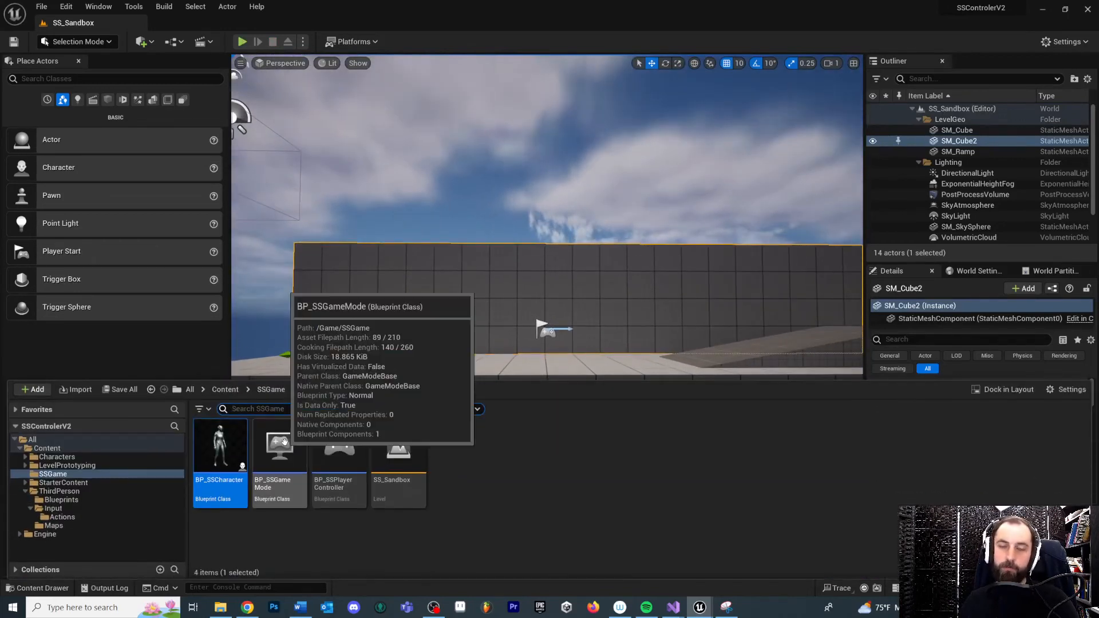
double_click(223, 444)
right_click_drag(802, 133, 754, 186)
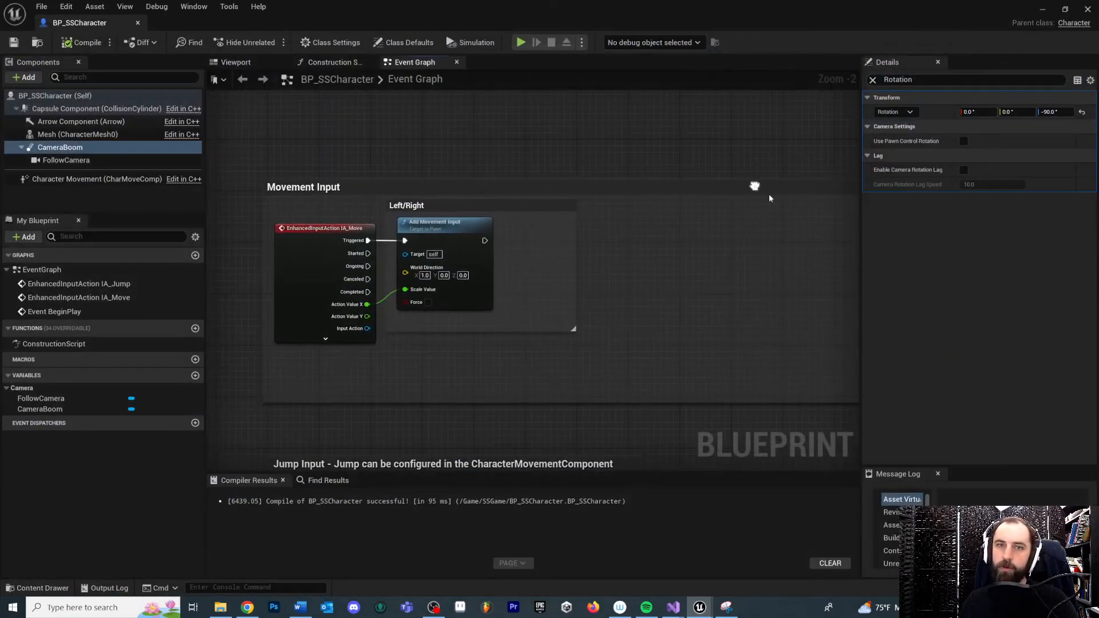
- Filter the properties of the BP_SSCharacter (Self) root by "Rotation" to find the Character Movement rotation settings
left_click(872, 80)
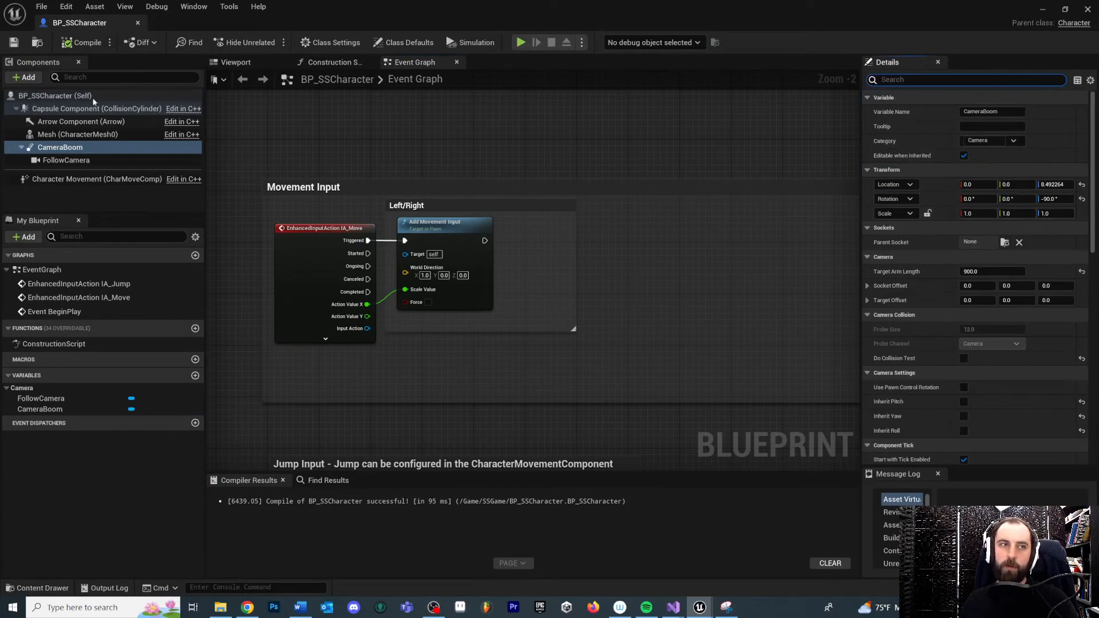
left_click(69, 101)
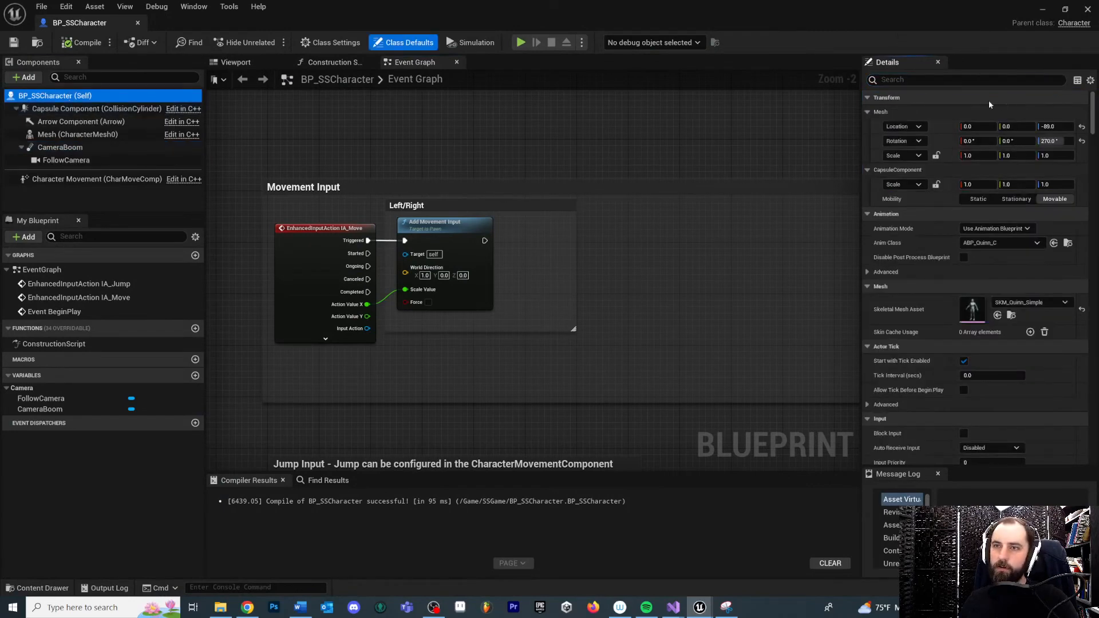
left_click(965, 80)
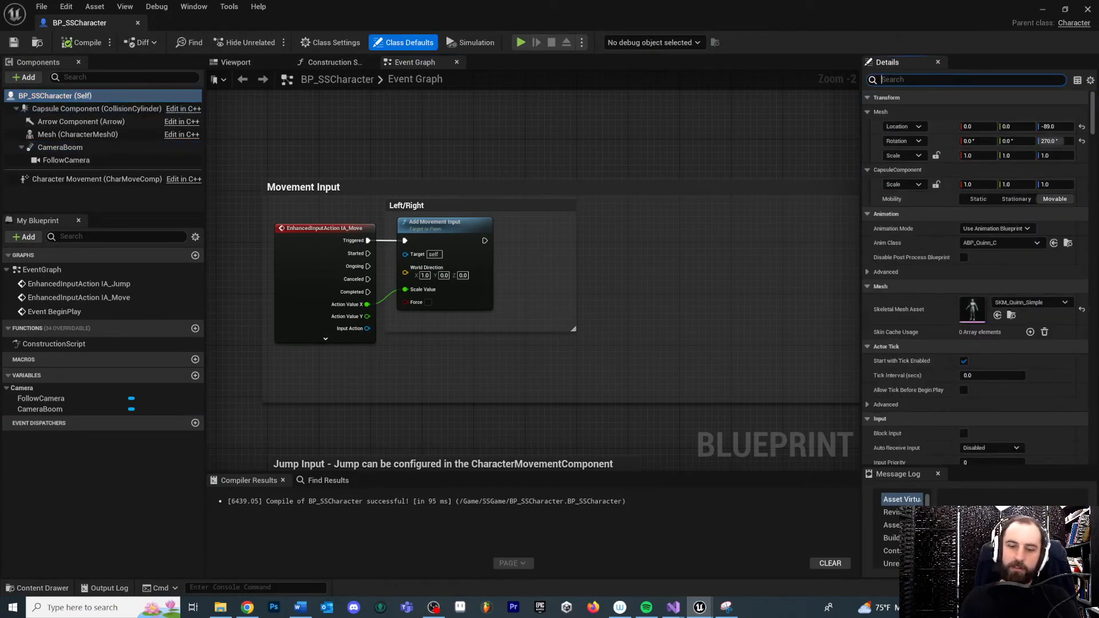
type("Rotation")
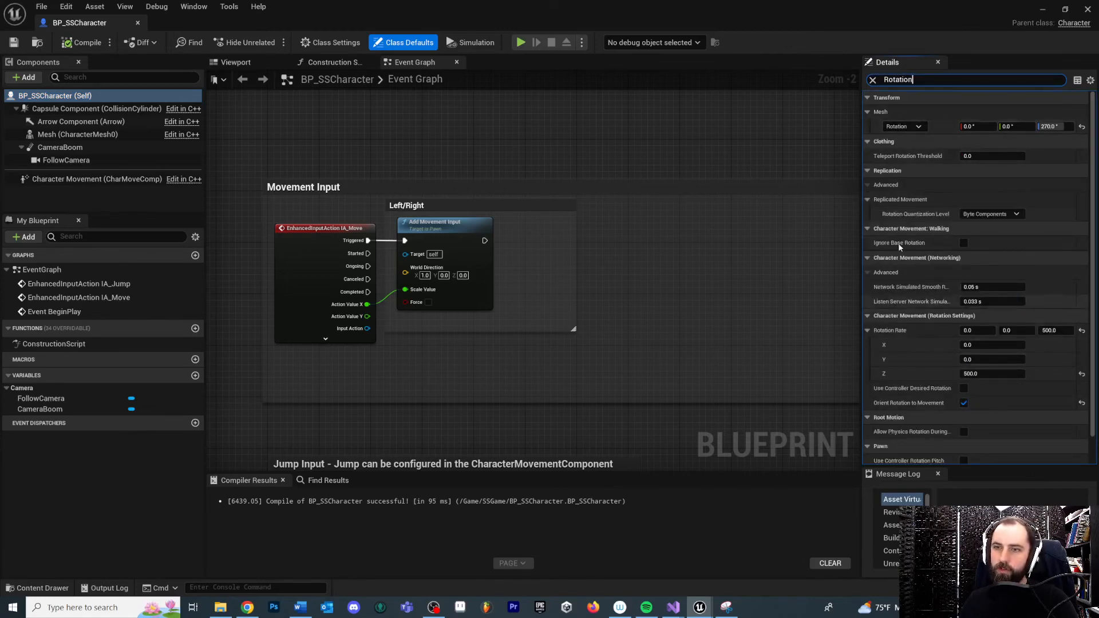
scroll(910, 275, "down", 1)
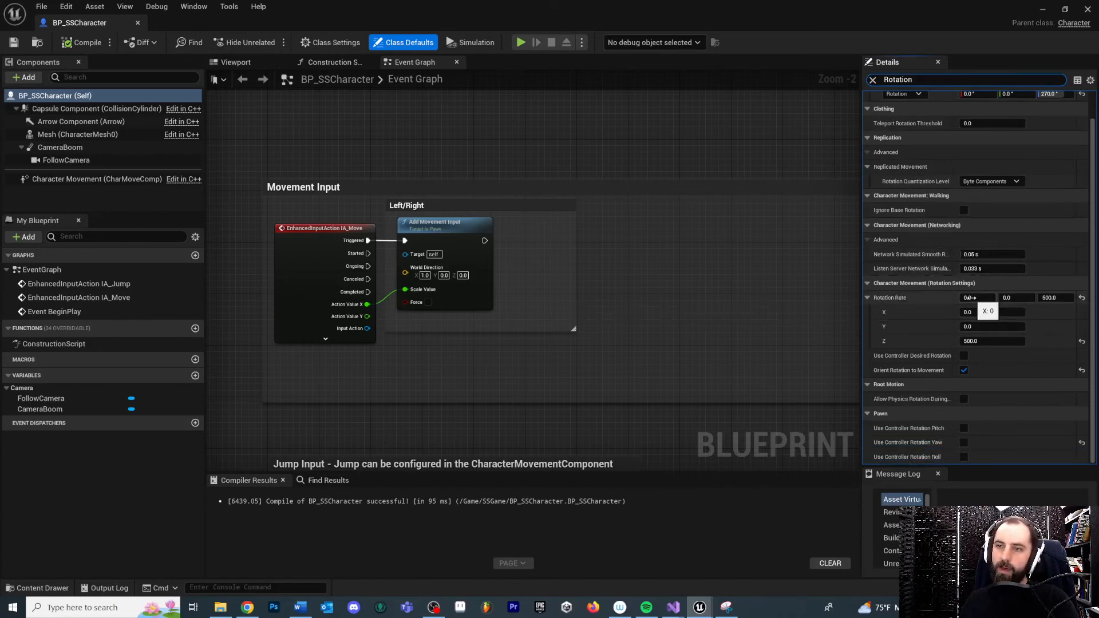
- Try a Rotation Rate Z of 900 and of 1000 in the Character Movement rotation settings, and compile the blueprint
left_click(1049, 297)
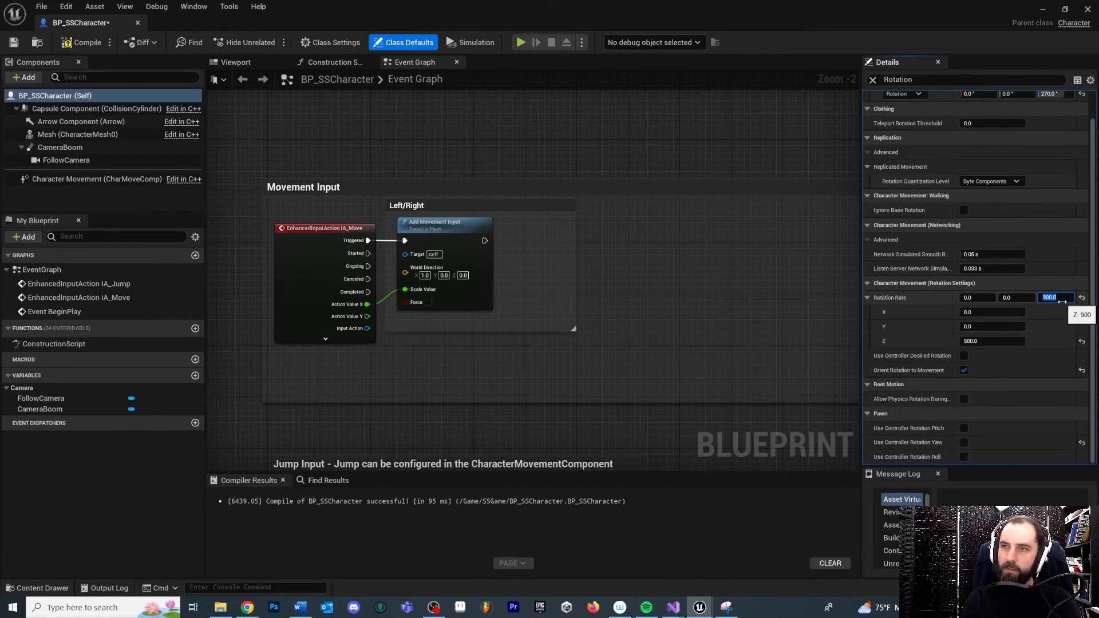
left_click(637, 197)
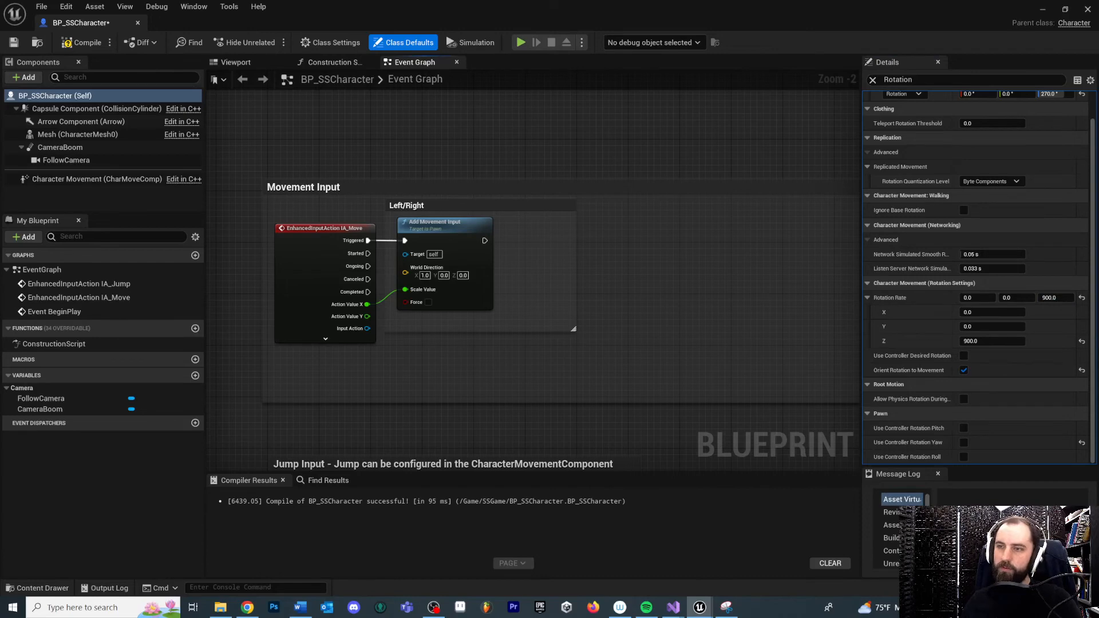
left_click(1051, 297)
type("1")
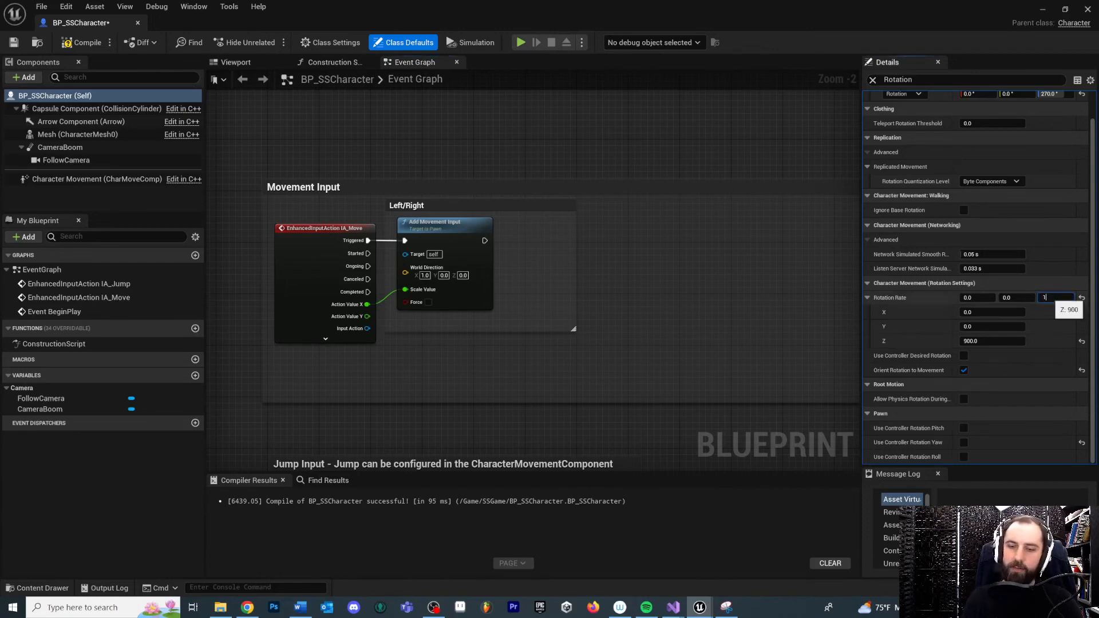
left_click(80, 43)
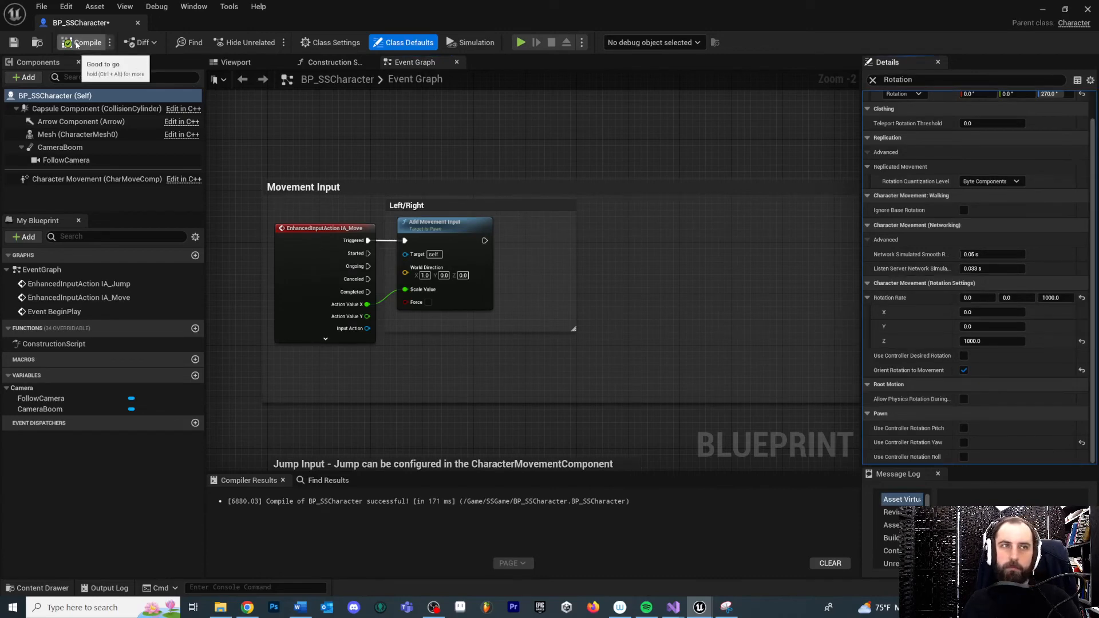
- Play-test SS_Sandbox, running the character both ways to check its turning speed, and end the session
left_click(1038, 7)
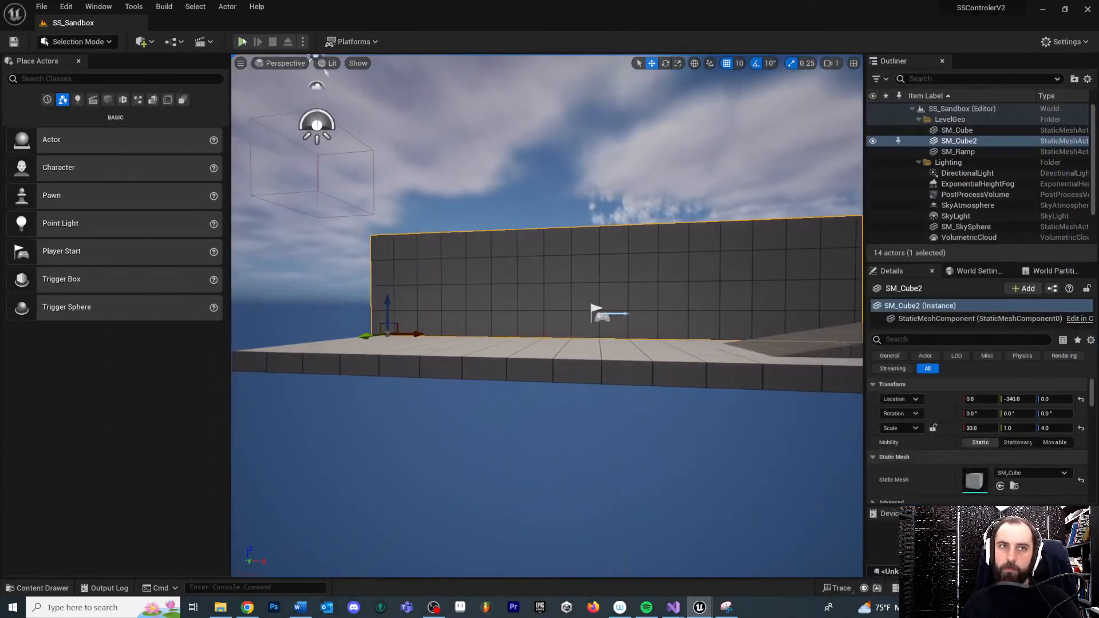
left_click(242, 41)
key("d")
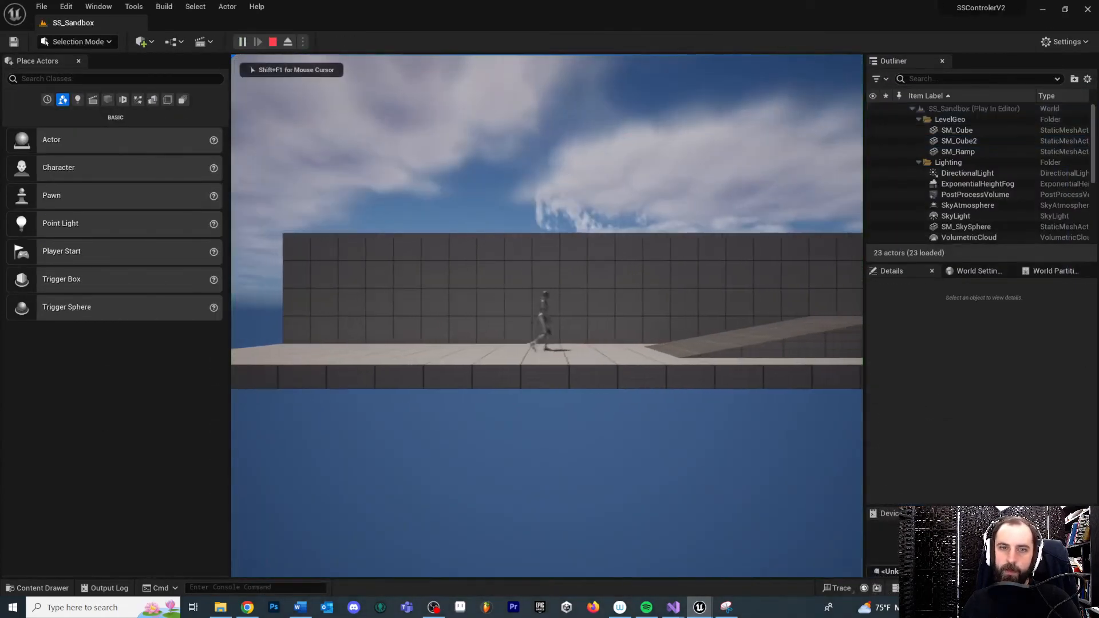
key("a")
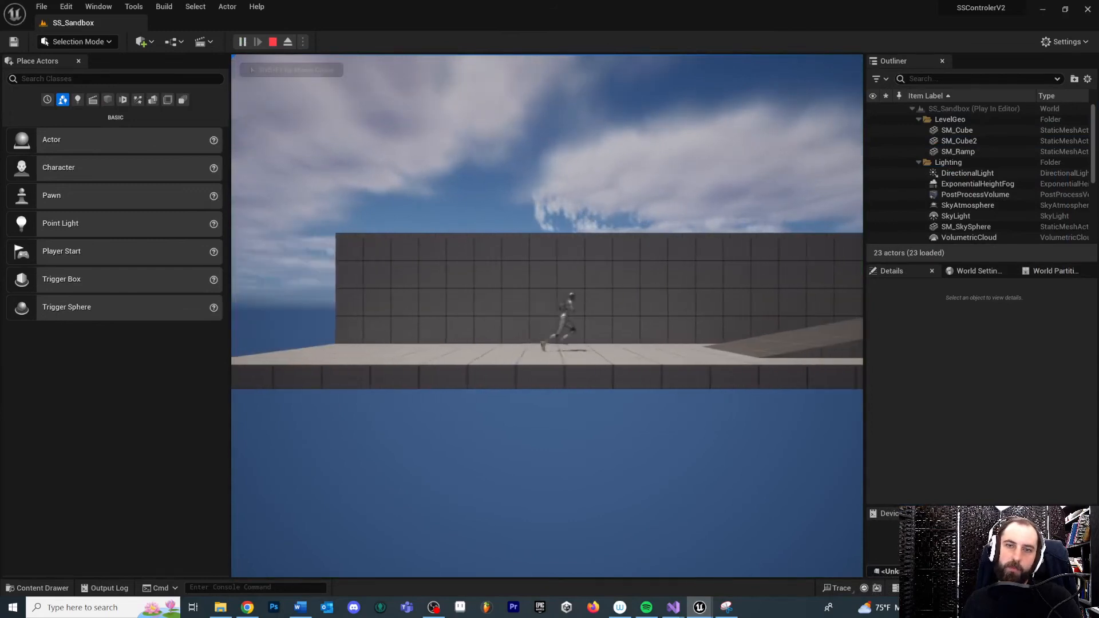
key("Escape")
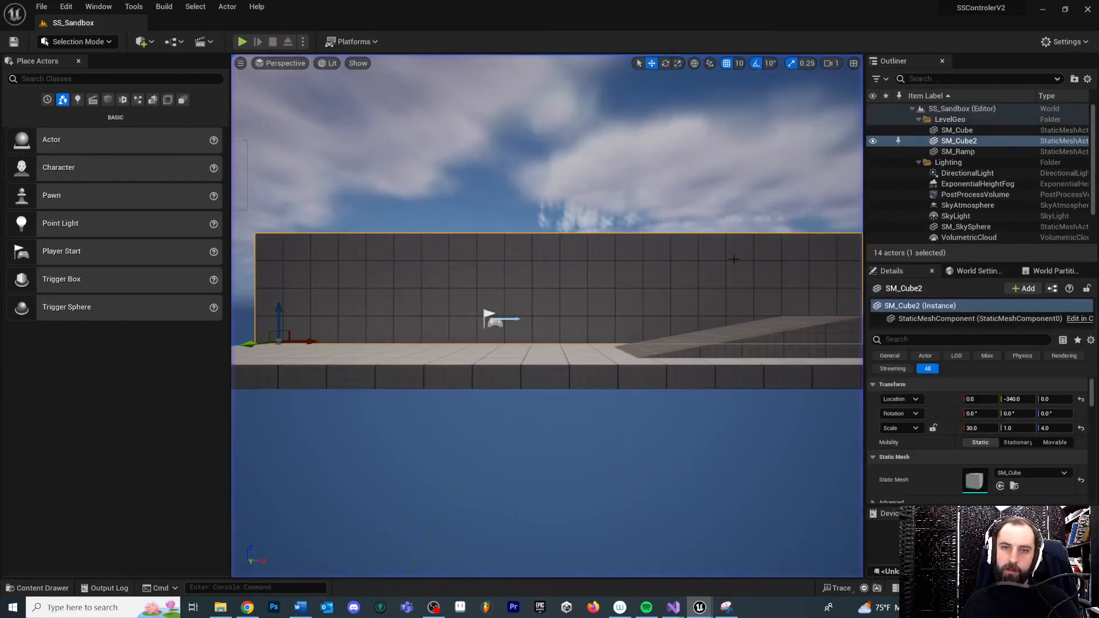
- Reopen BP_SSCharacter and set the Rotation Rate Z in the Character Movement rotation settings to 10000
key("ctrl+space")
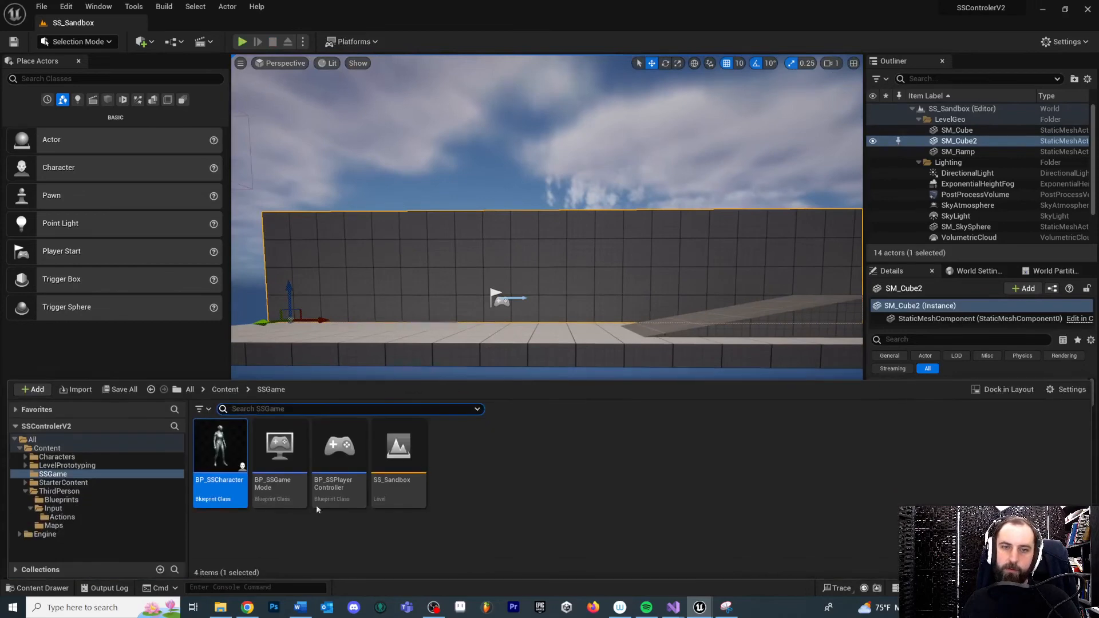
left_click(229, 458)
double_click(219, 447)
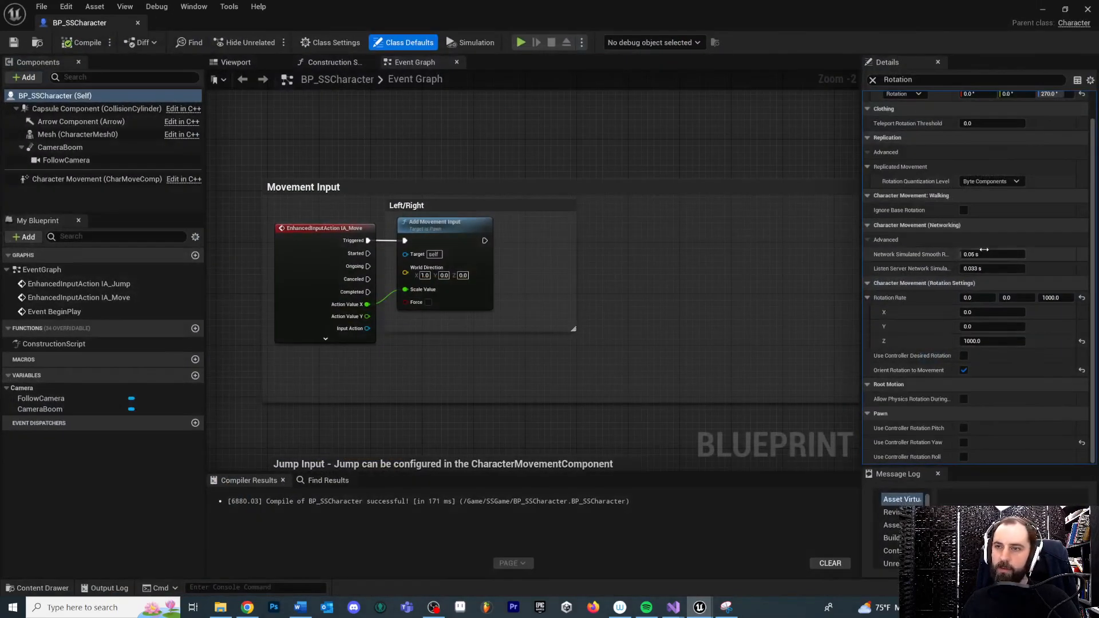
left_click(985, 341)
type("10000")
key("Return")
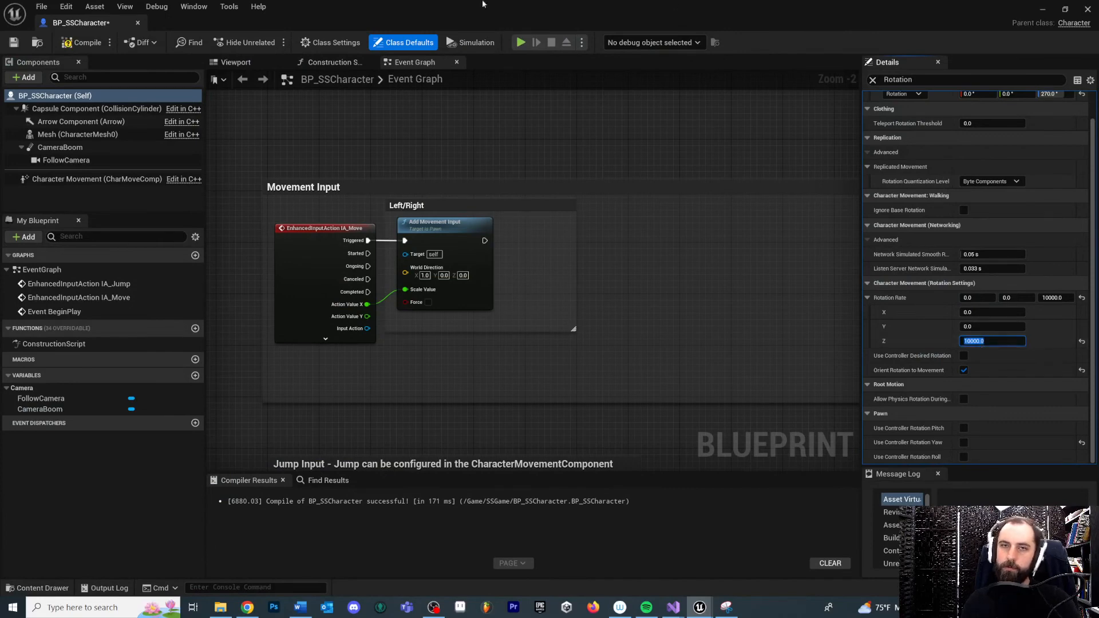
- Play-test SS_Sandbox to check the character's turning with the new rotation rate, and end the session
left_click(1042, 10)
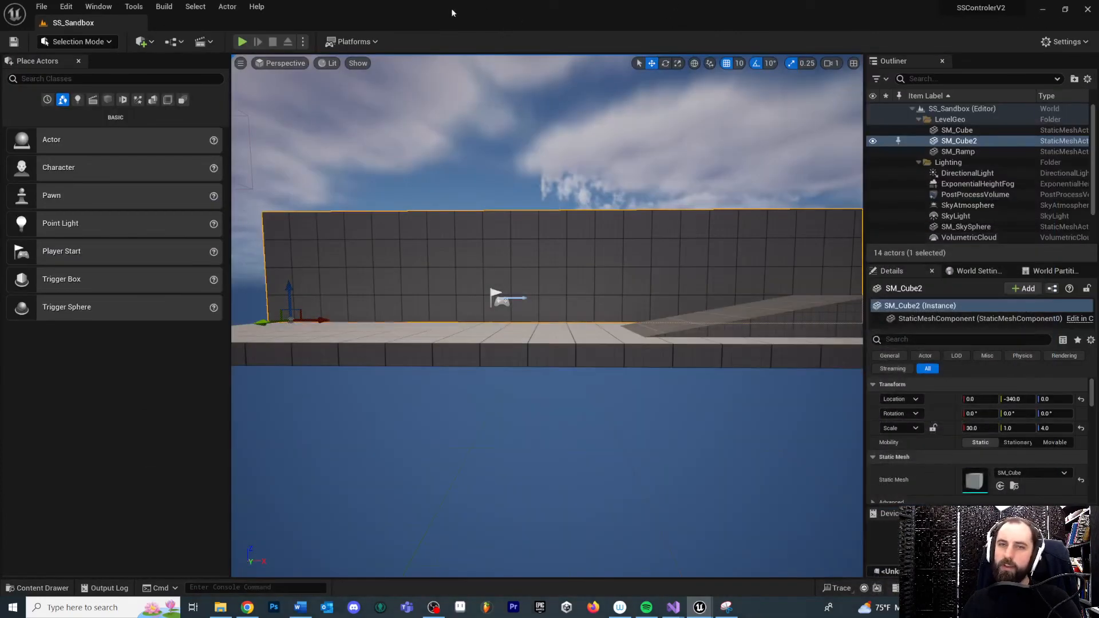
left_click(242, 42)
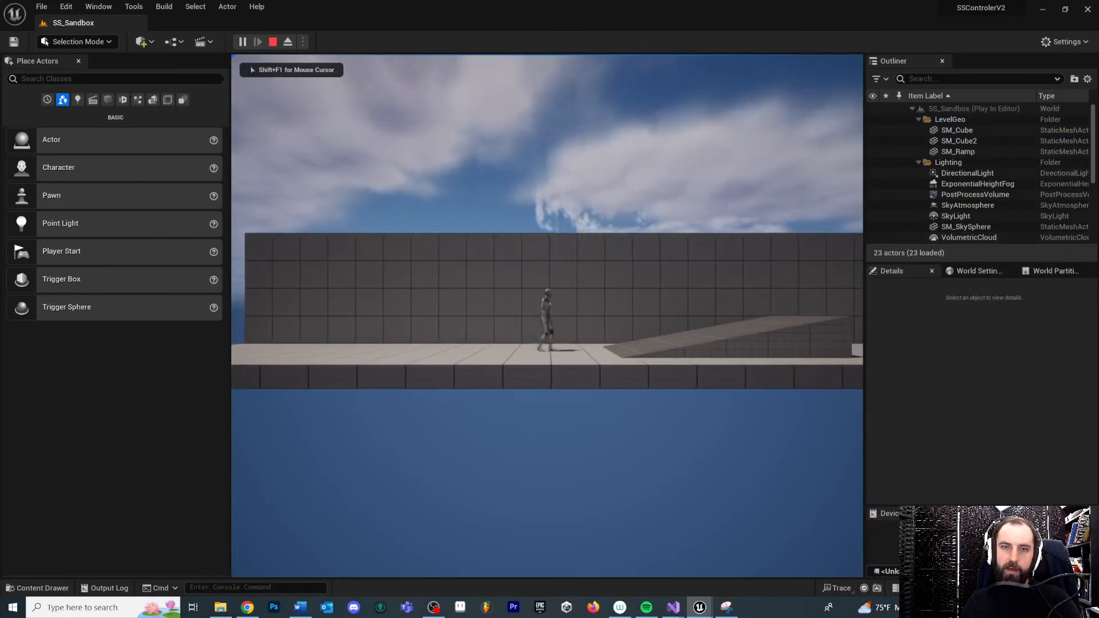
key("Escape")
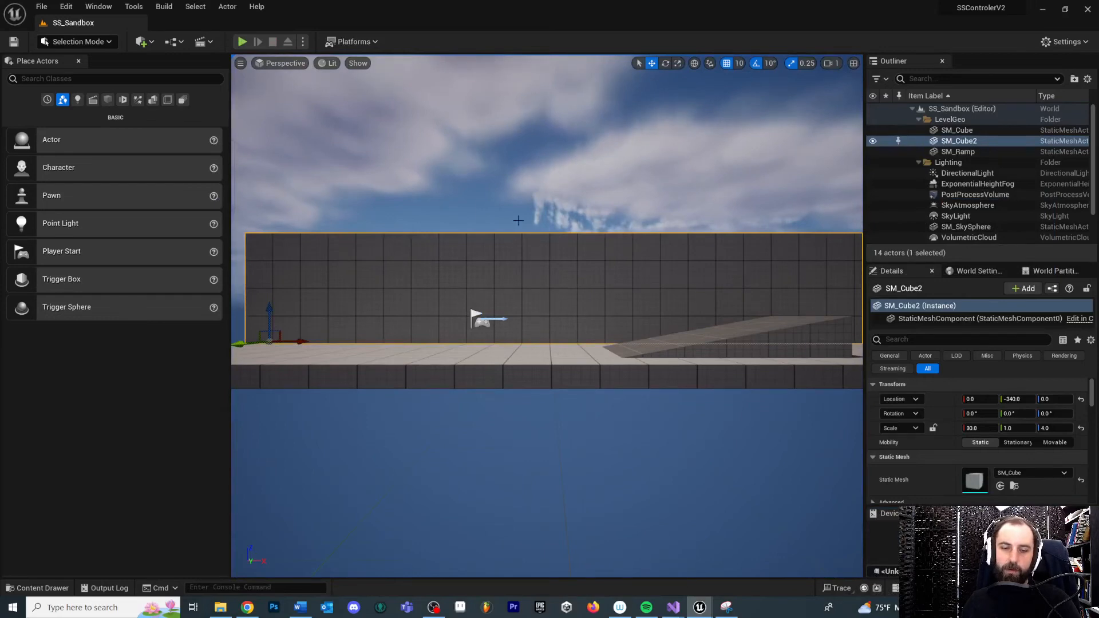
- Reopen BP_SSCharacter, change the Rotation Rate Z in the Character Movement rotation settings, and compile the blueprint
key("ctrl+space")
double_click(215, 488)
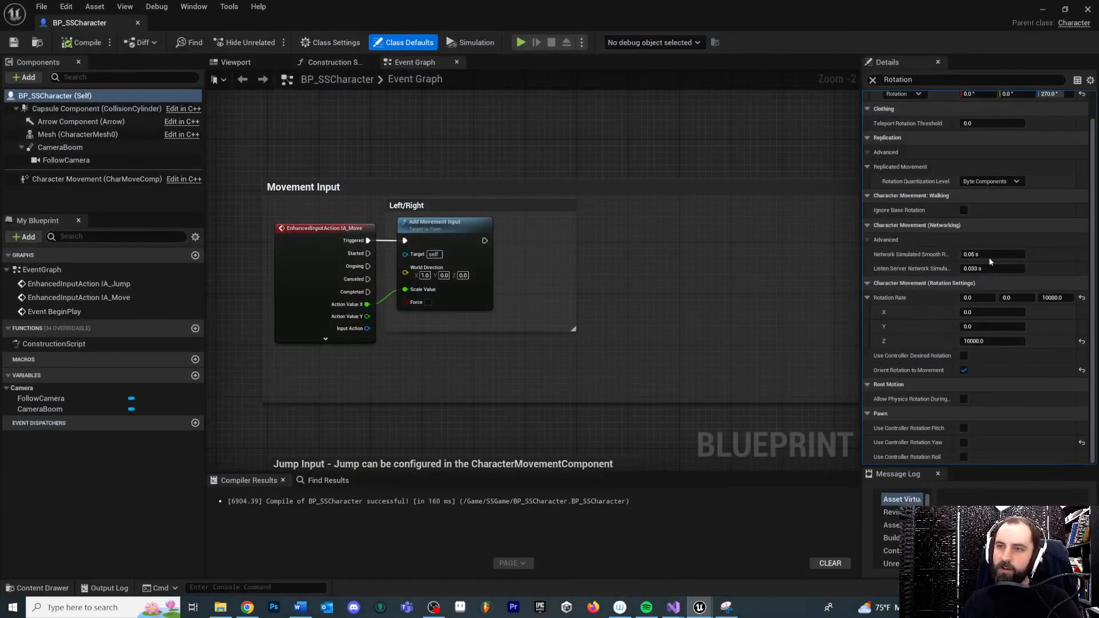
left_click(1053, 298)
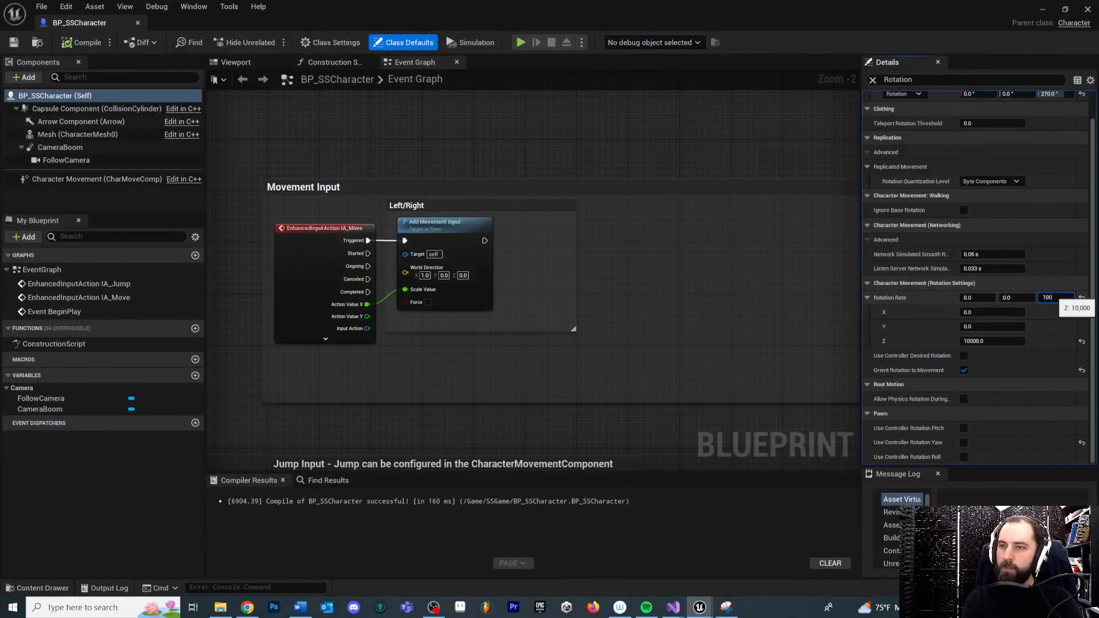
left_click(82, 43)
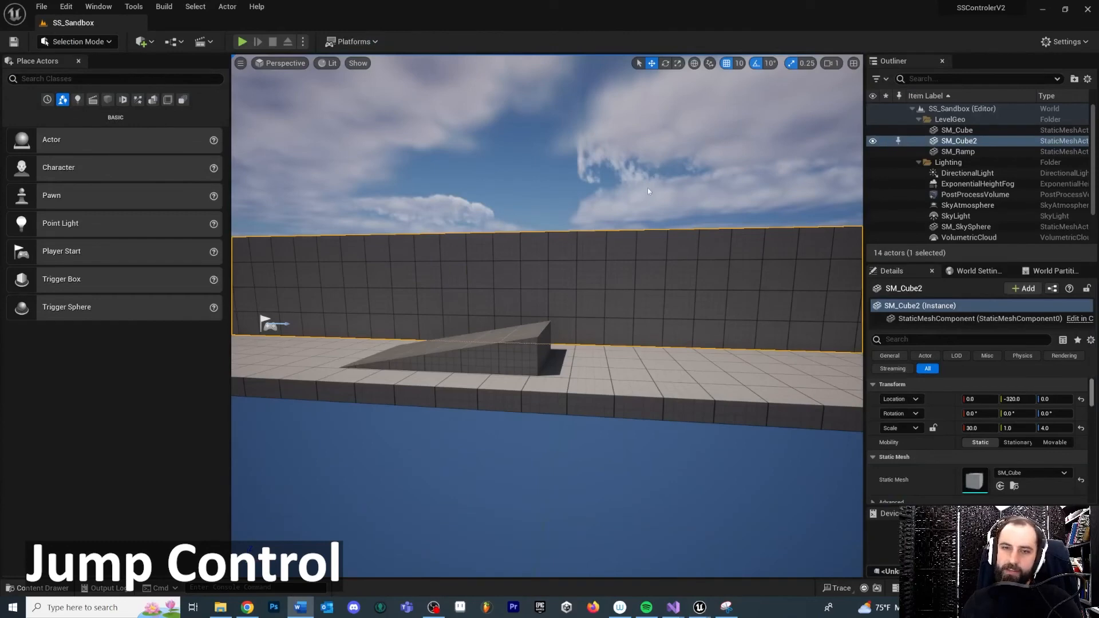
- Play-test SS_Sandbox, running both ways and jumping repeatedly to judge the character's current jump, and end the session
middle_click_drag(649, 190, 537, 154)
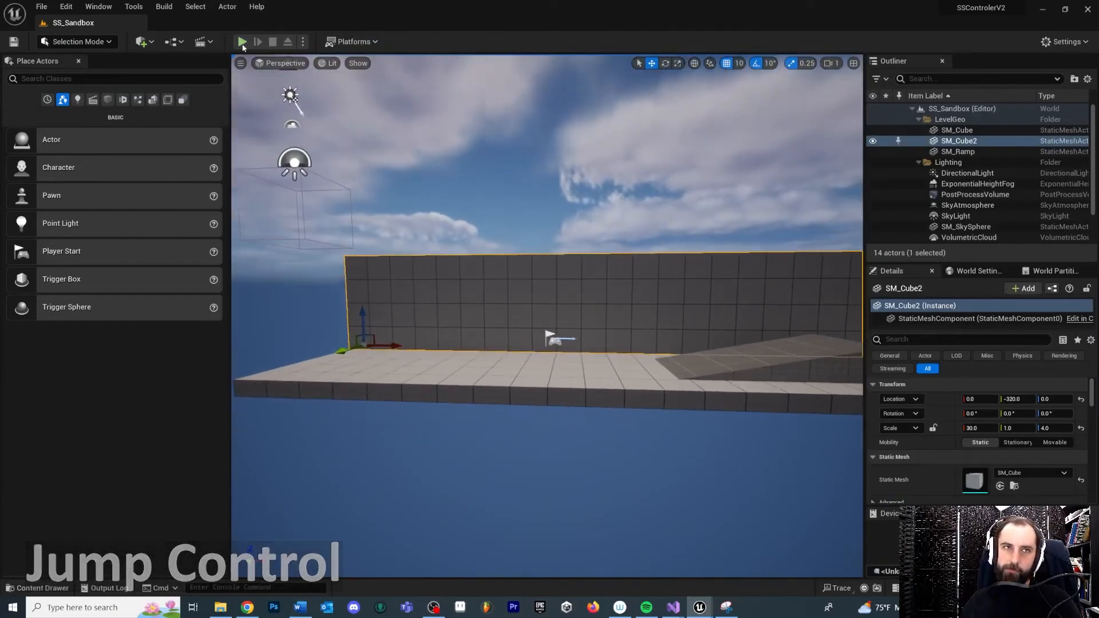
left_click(242, 41)
key("d")
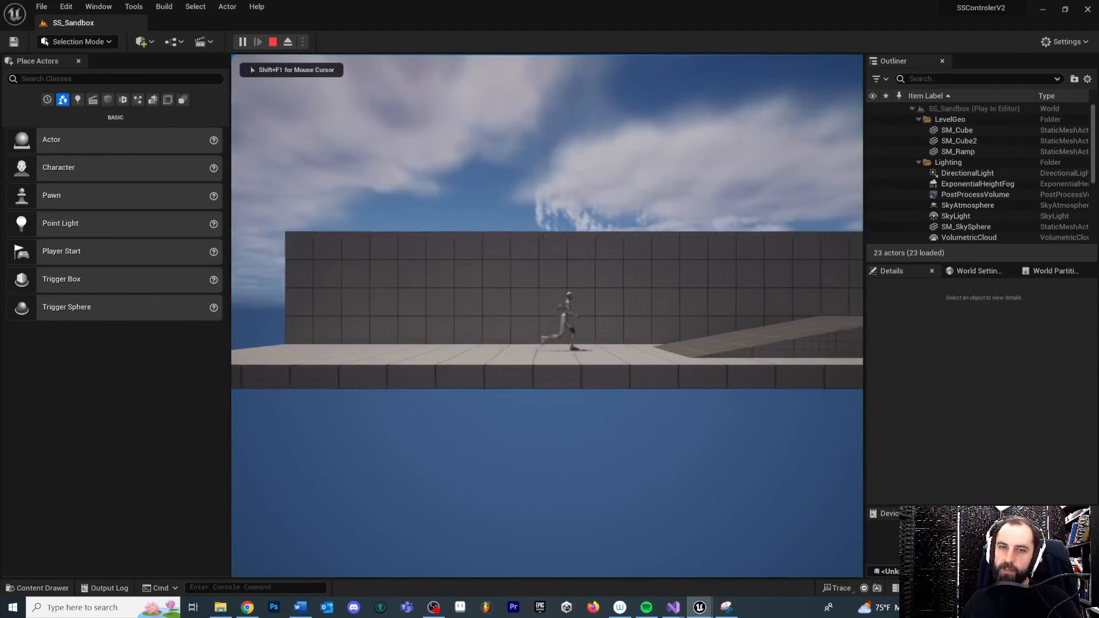
key("space")
key("a")
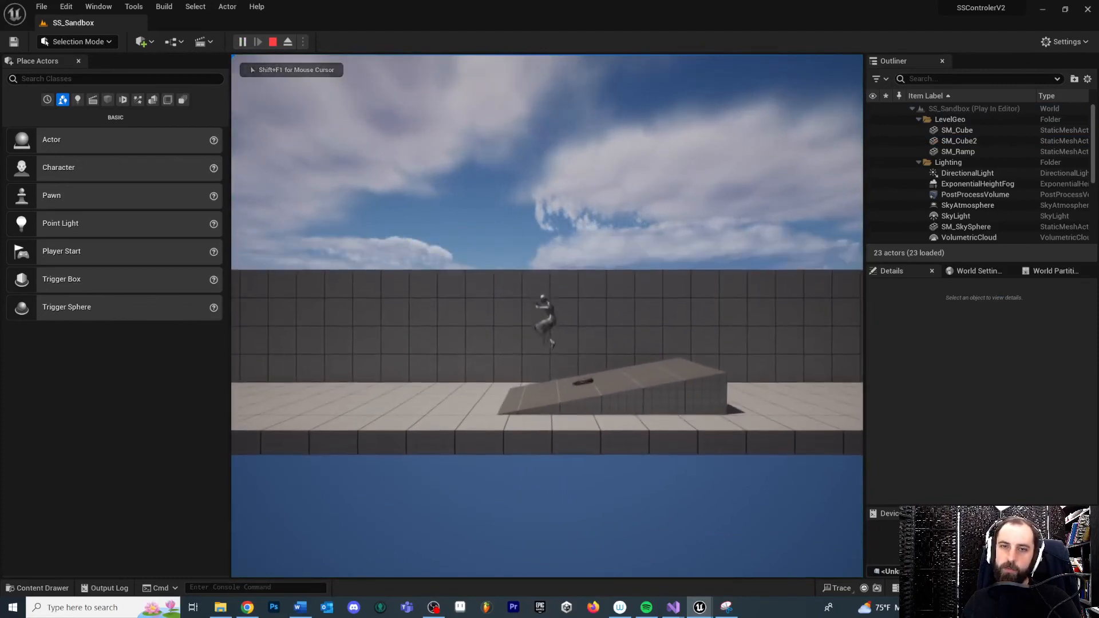
key("space")
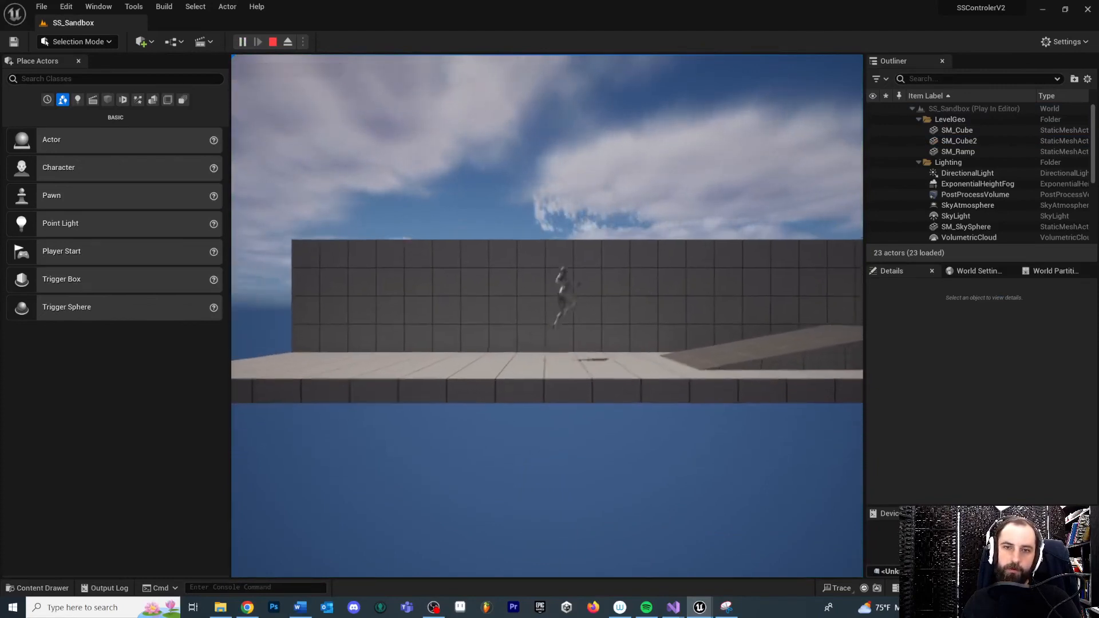
key("space")
key("space")
key("space")
key("space")
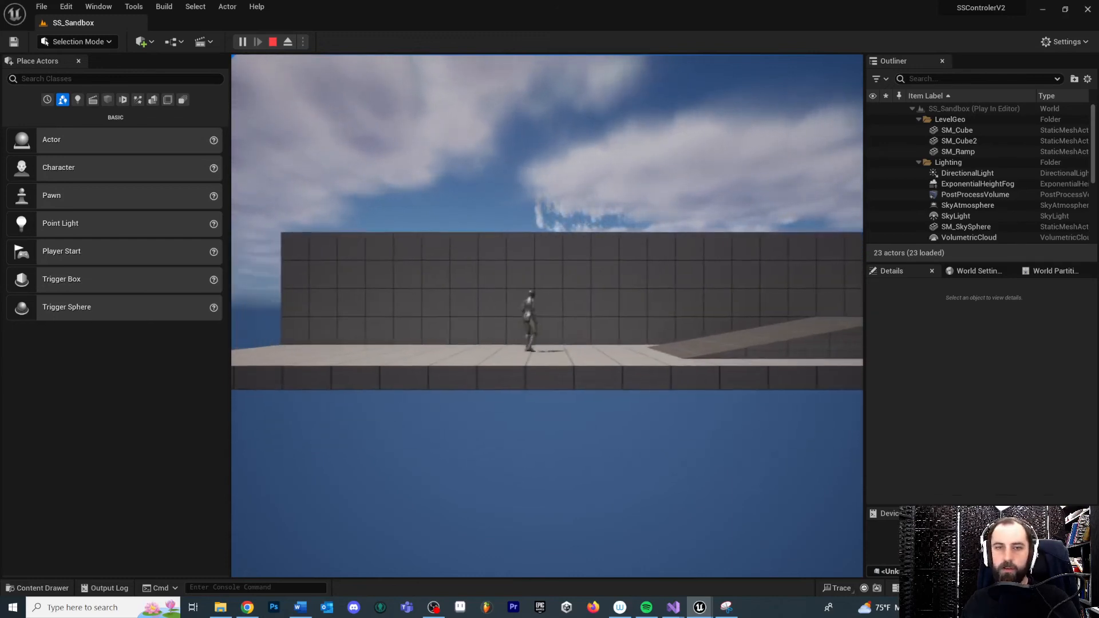
key("Escape")
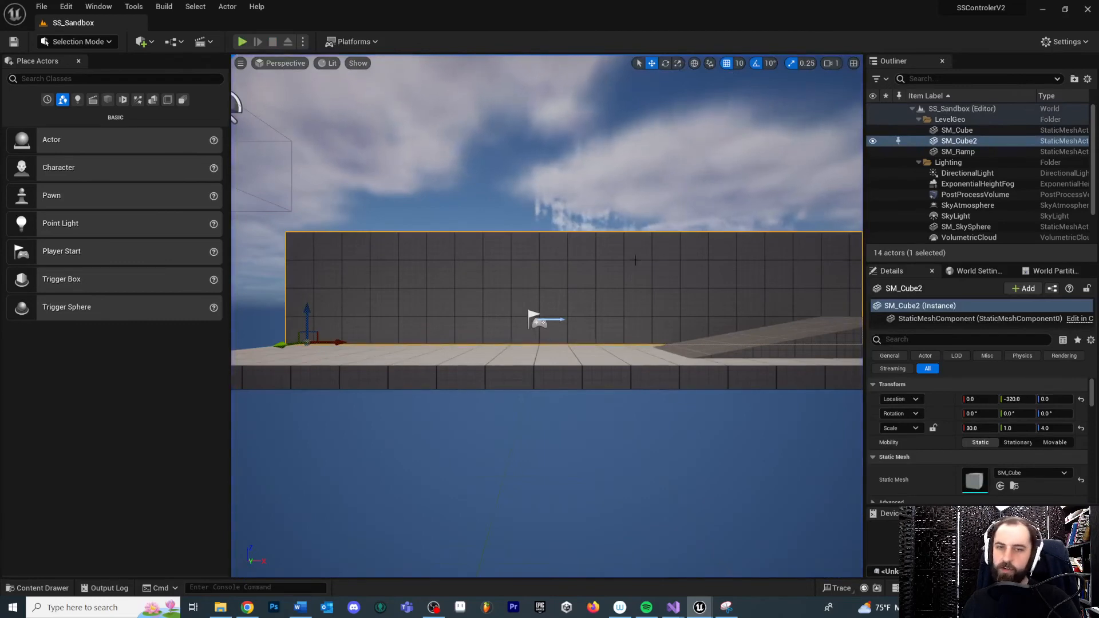
- Reopen BP_SSCharacter and filter the properties of its Character Movement component by "JumpZ"
right_click_drag(309, 196, 319, 184)
key("ctrl+space")
double_click(227, 465)
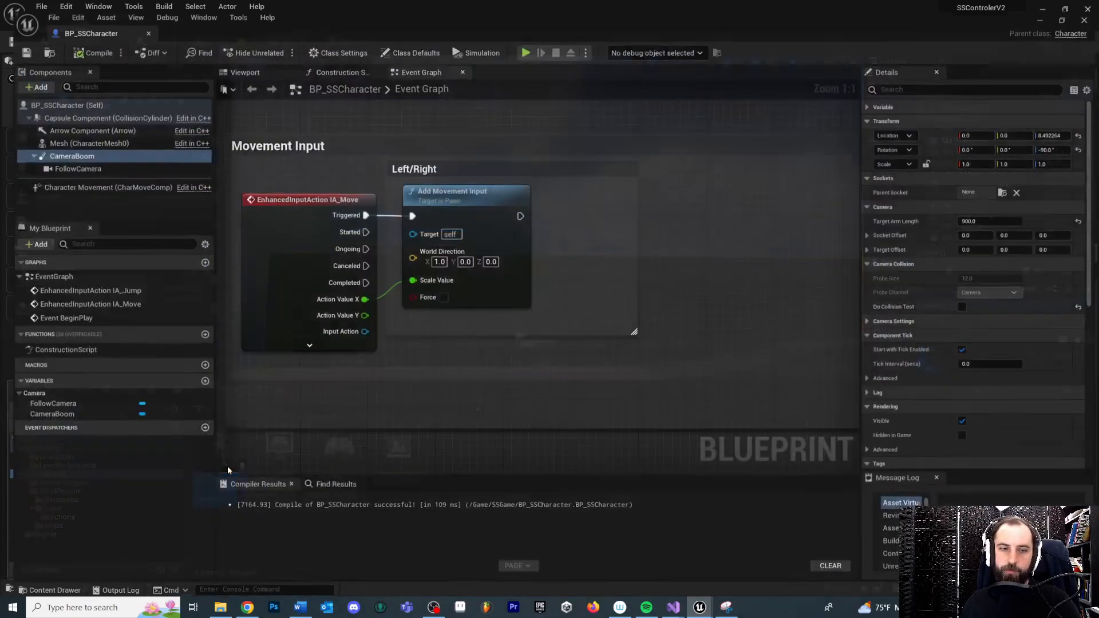
left_click(54, 95)
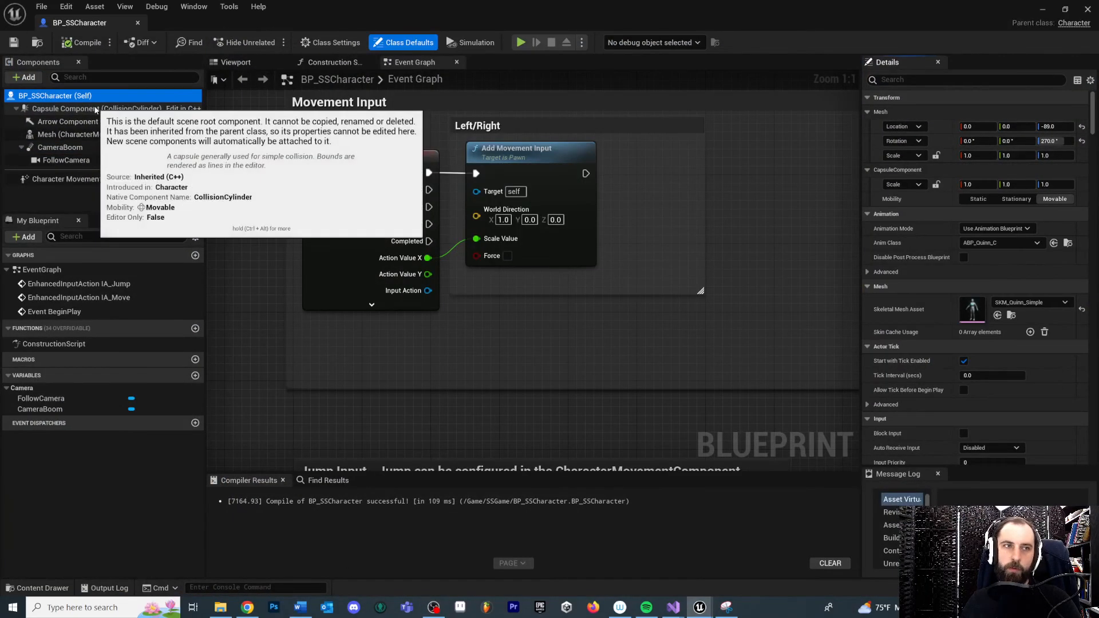
left_click(82, 180)
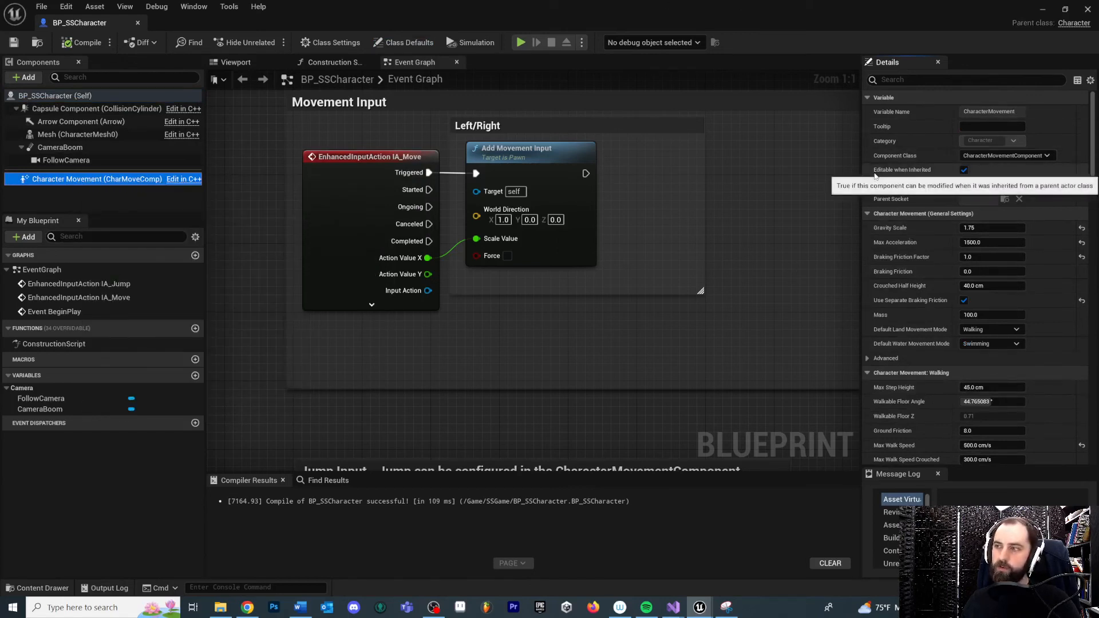
left_click(904, 80)
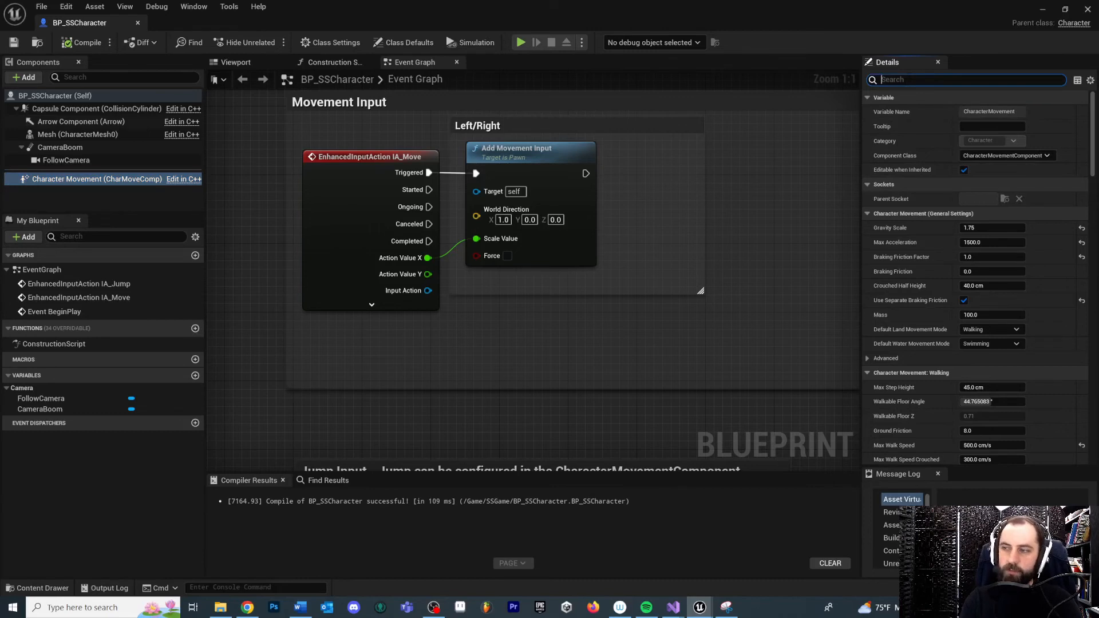
type("Ju")
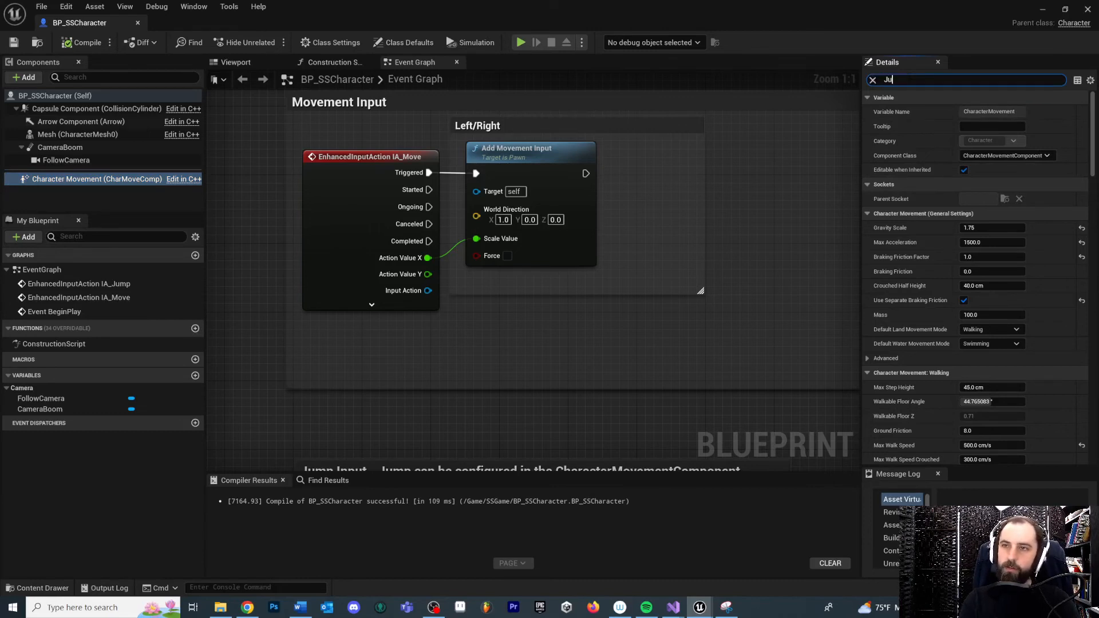
type("mpZ")
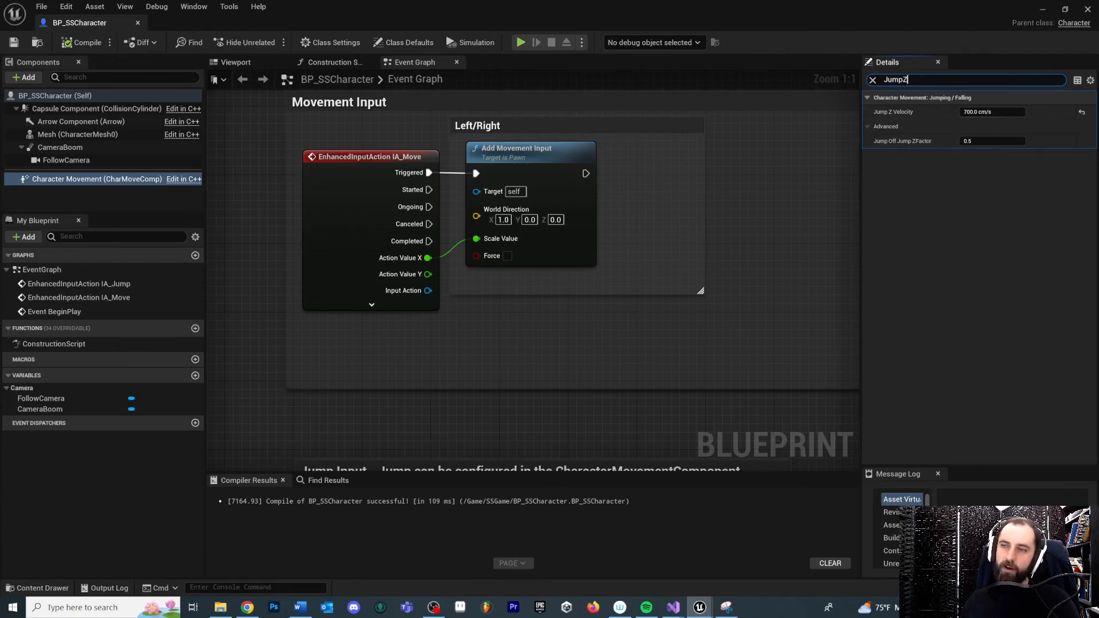
- Set the Jump Z Velocity of the Character Movement component to 800 cm/s, and compile and save the blueprint
left_click(992, 112)
type("900")
key("Return")
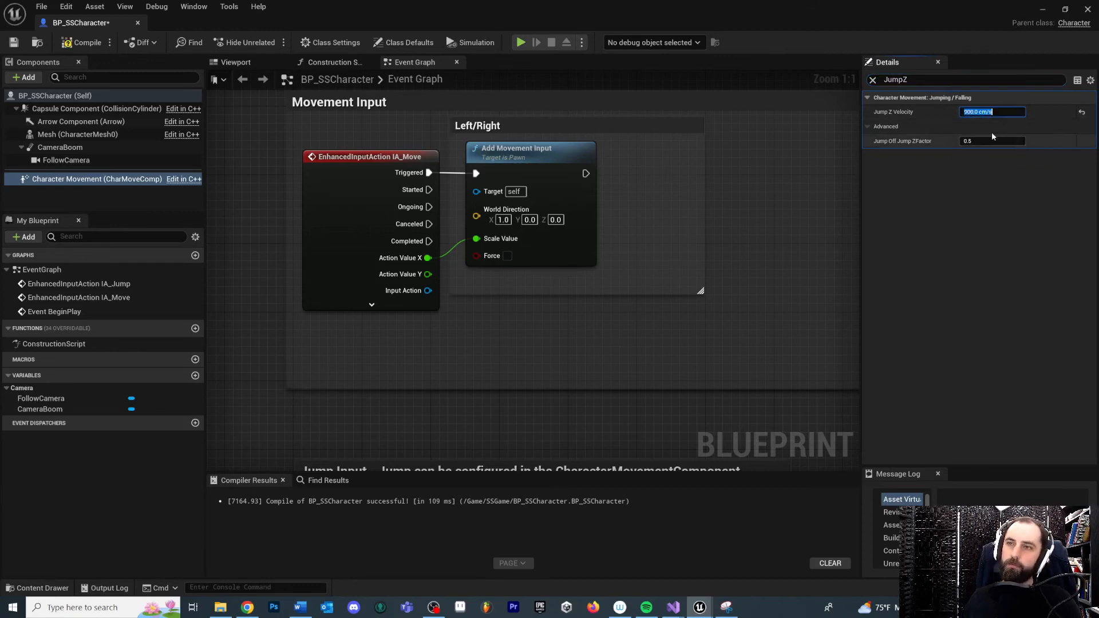
type("800")
key("Return")
left_click(82, 42)
left_click(12, 44)
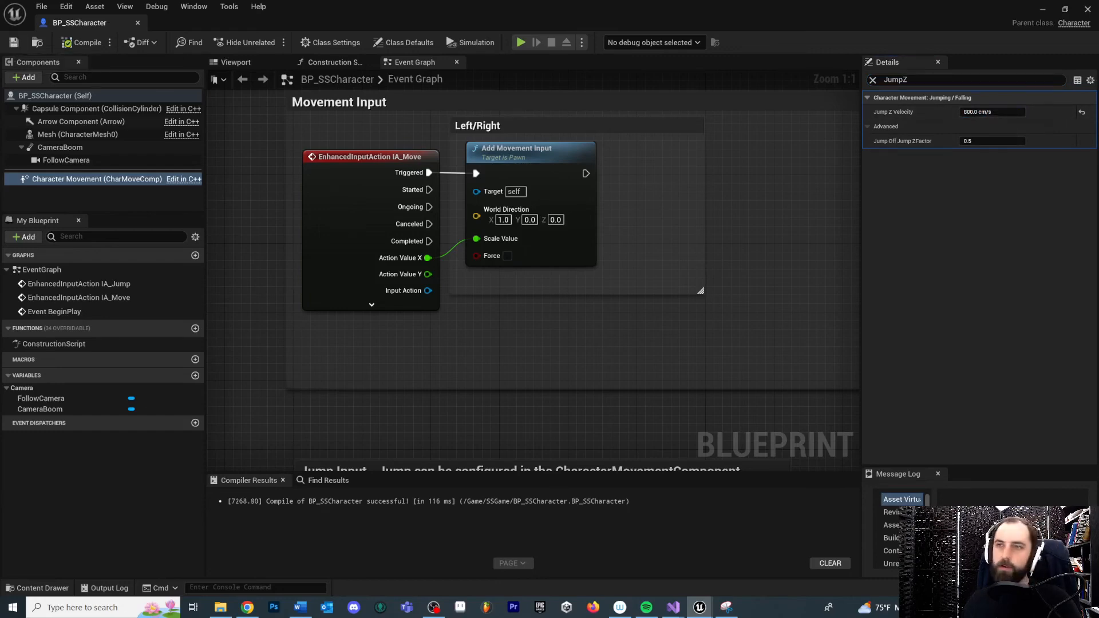
- Play-test SS_Sandbox, jumping while running in both directions to check the new jump height, and end the session
left_click(1043, 10)
left_click(243, 42)
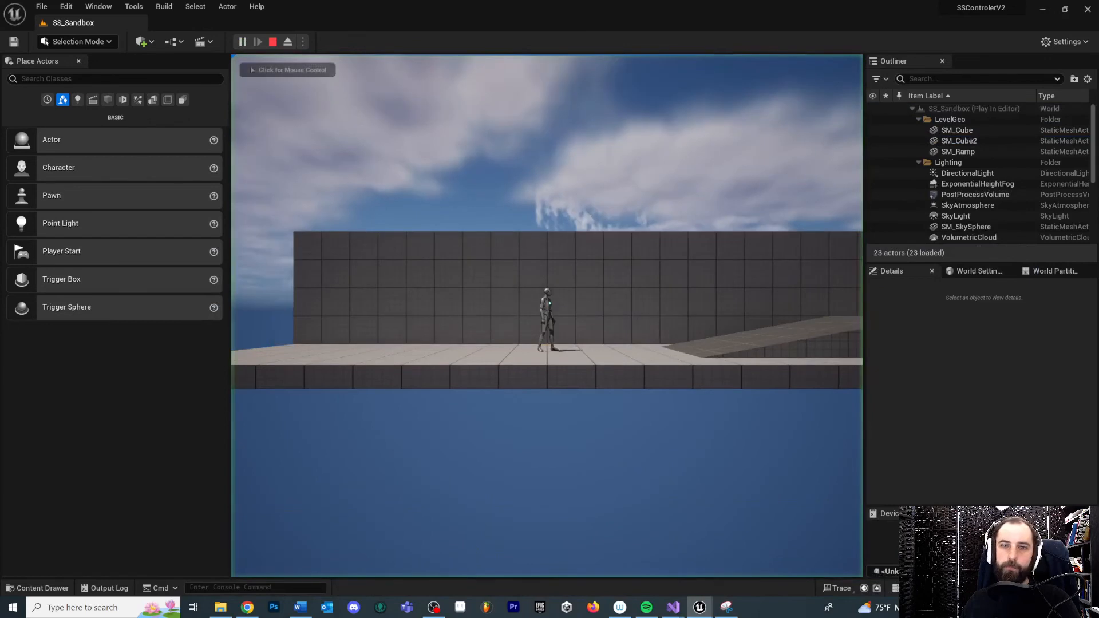
key("d")
key("space")
key("space")
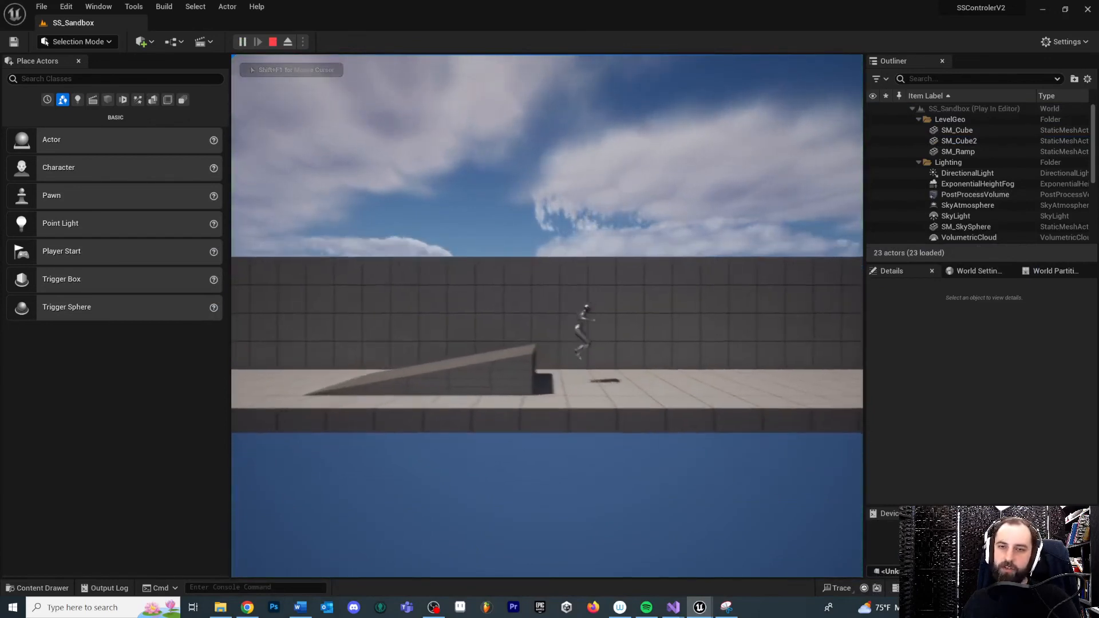
key("space")
key("a")
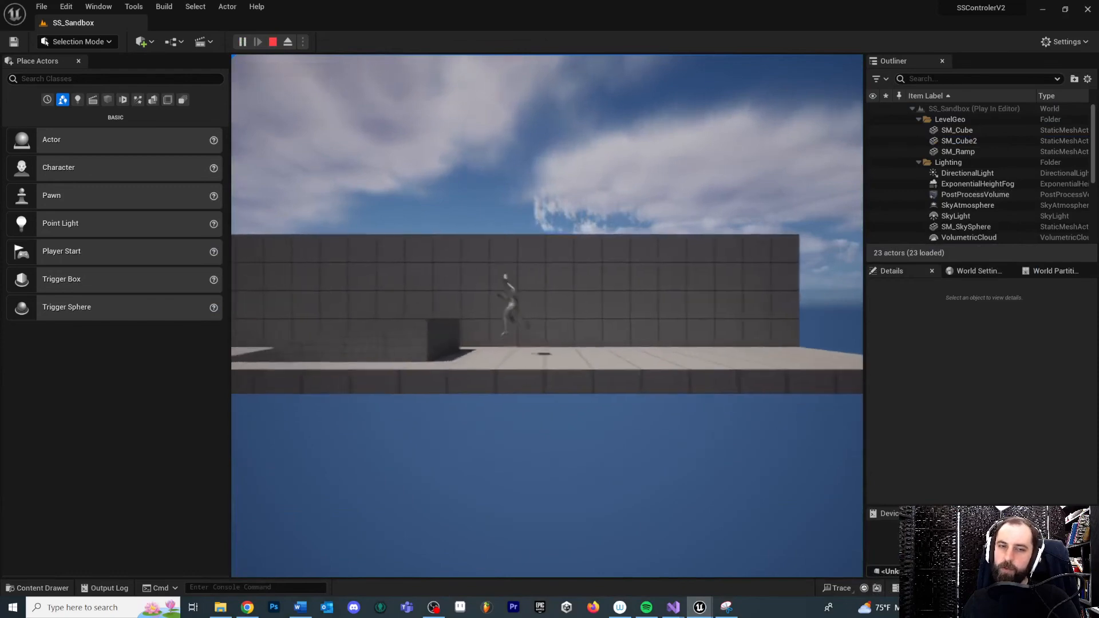
key("space")
key("Escape")
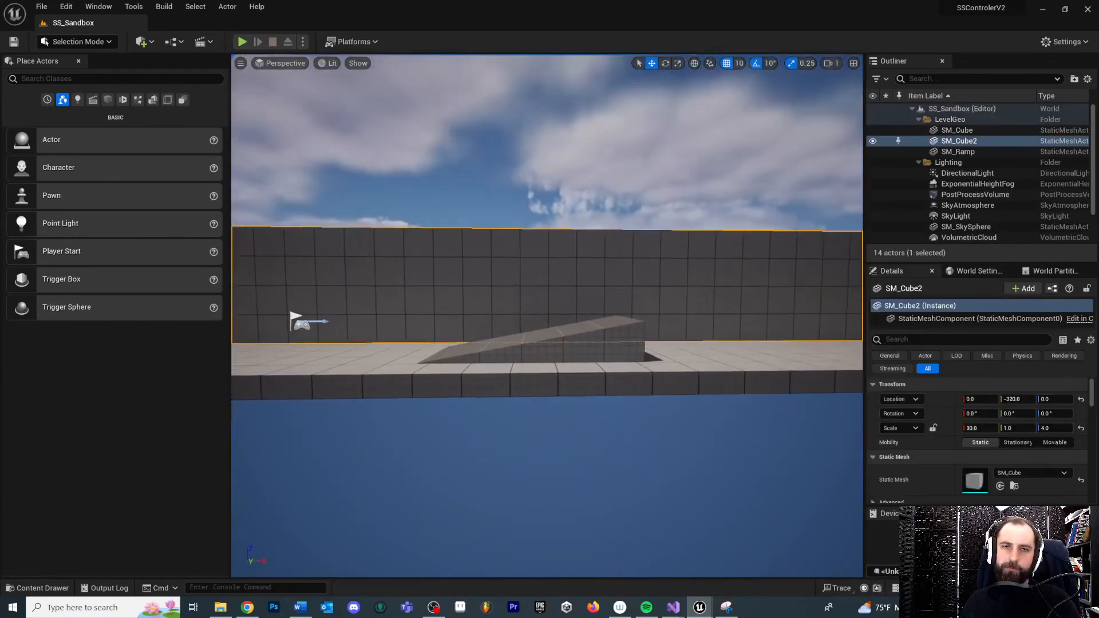
- Return to BP_SSCharacter and clear the "JumpZ" filter to reach the full Jumping / Falling settings of Character Movement
key("ctrl+space")
mouse_move(704, 612)
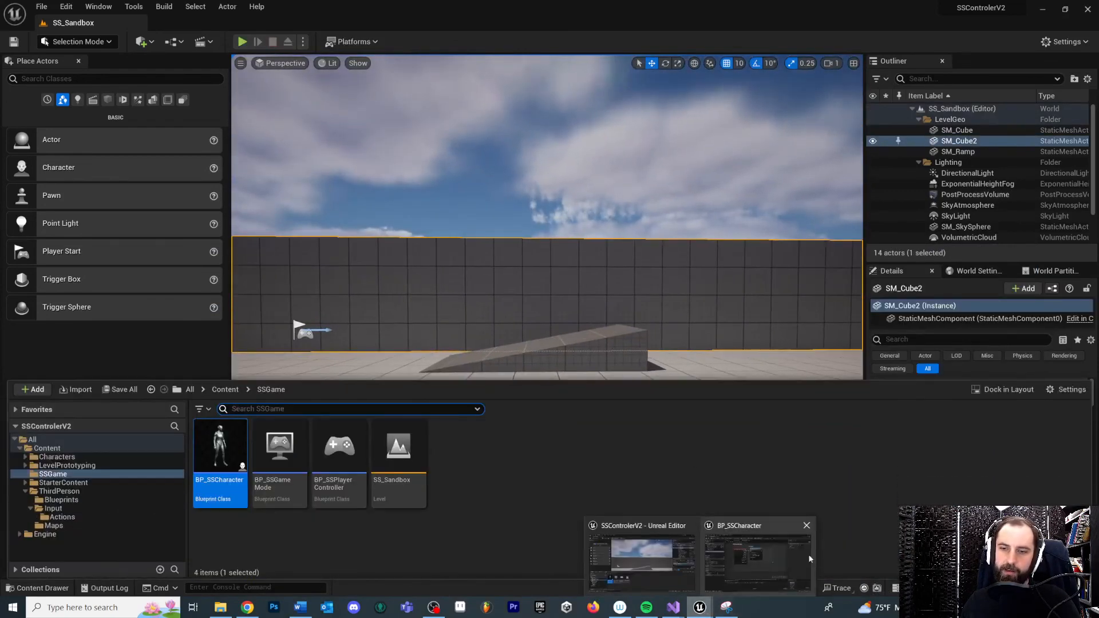
left_click(751, 563)
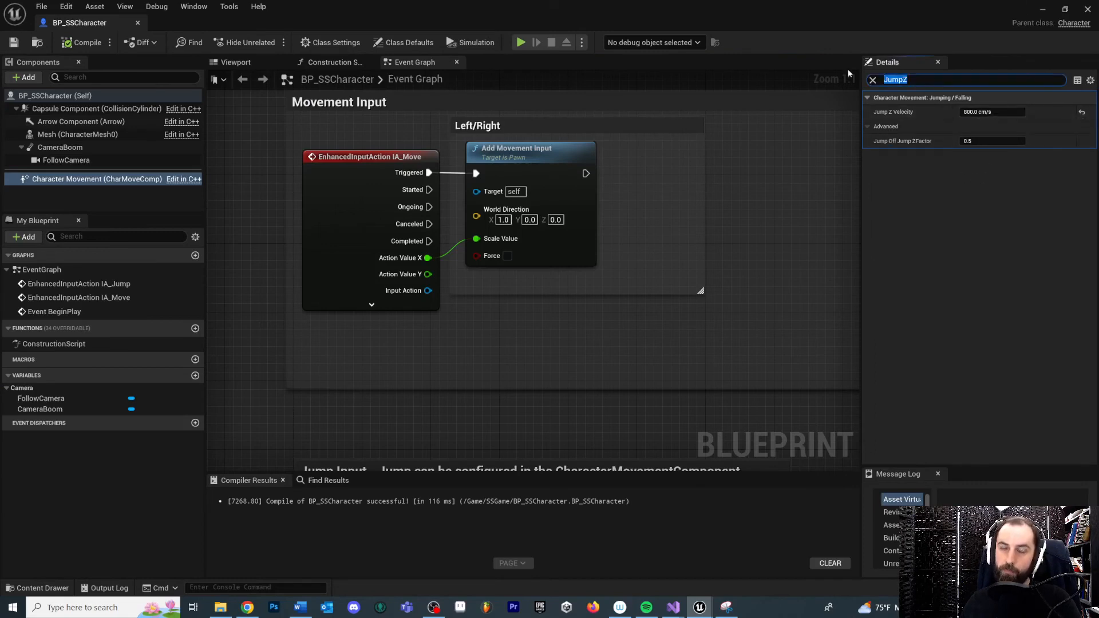
key("BackSpace")
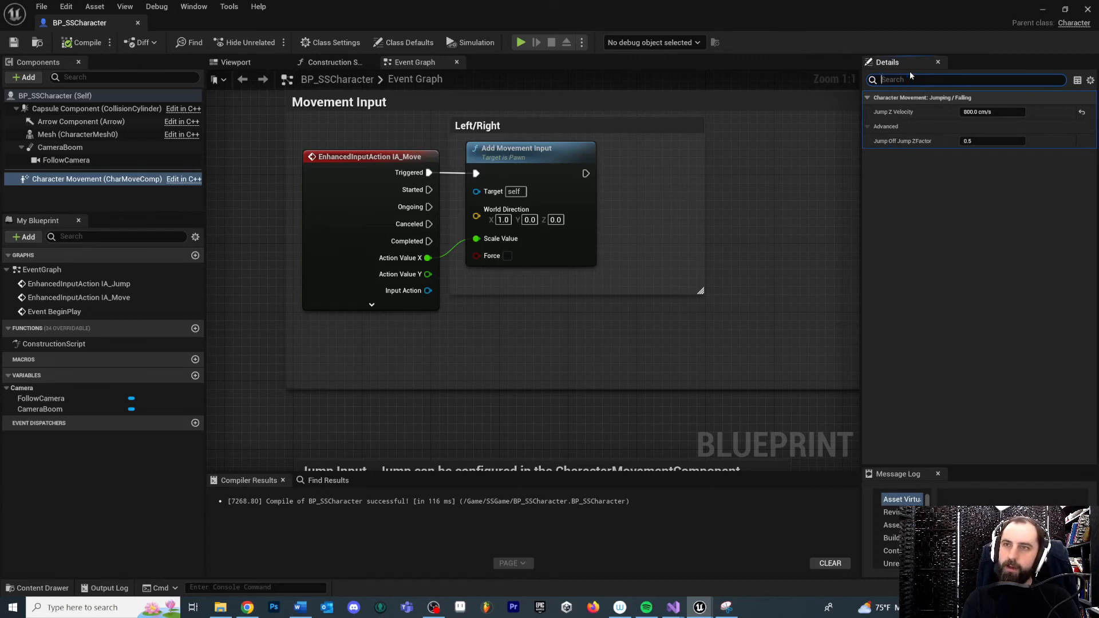
scroll(915, 189, "down", 10)
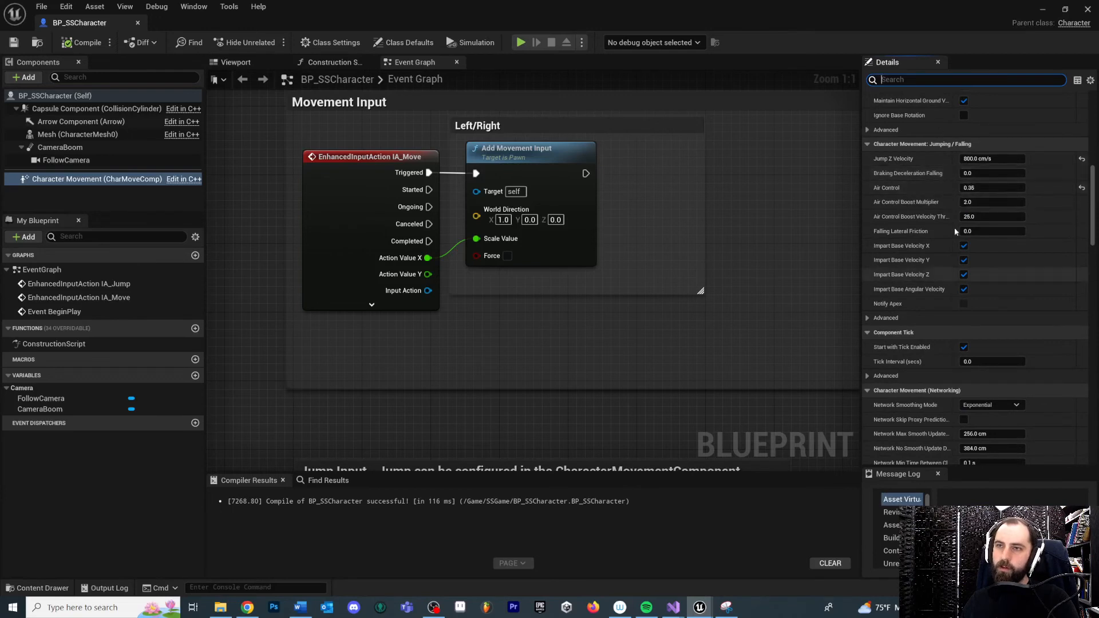
- Set Braking Deceleration Falling to 500 in the Jumping / Falling settings, and compile and save the blueprint
left_click(972, 173)
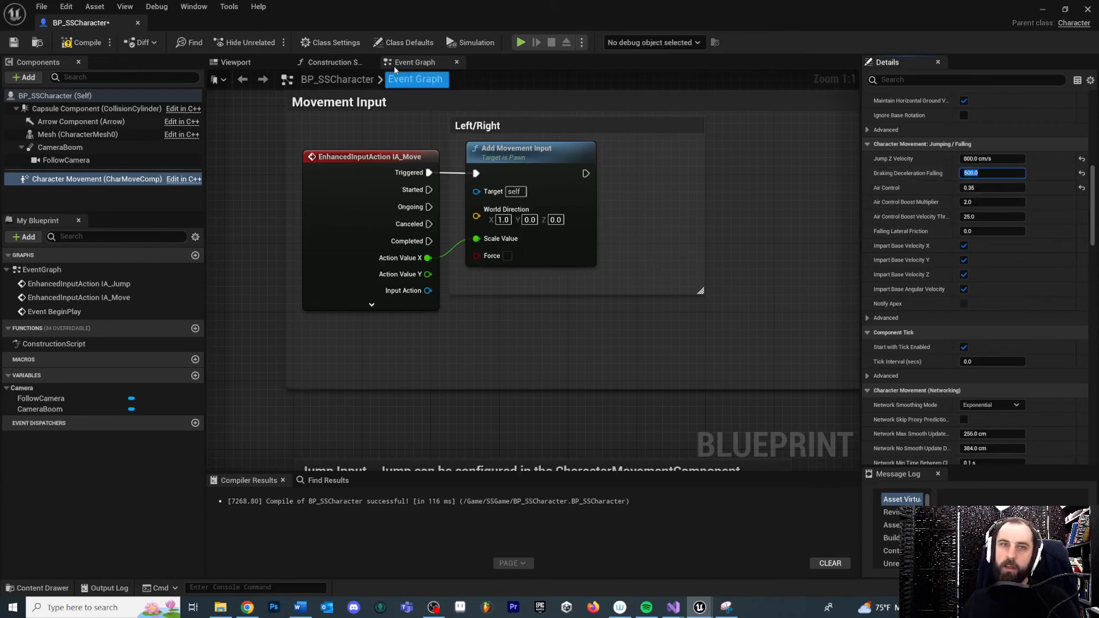
left_click(82, 43)
left_click(14, 43)
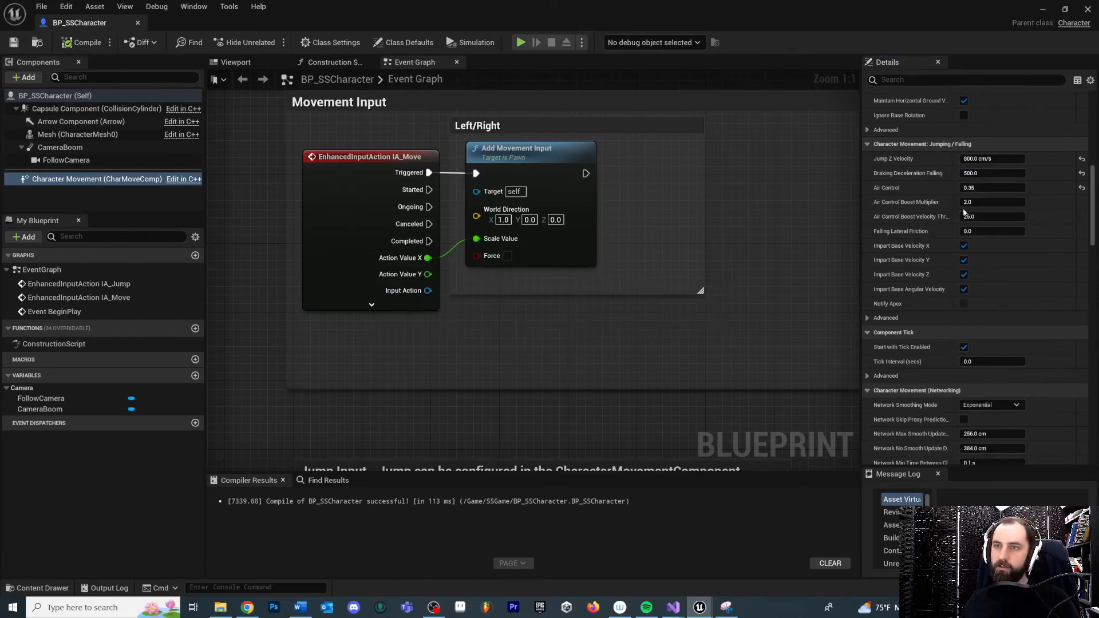
- Play-test SS_Sandbox, jumping and reversing direction to check the falling deceleration, and end the session
left_click(1042, 9)
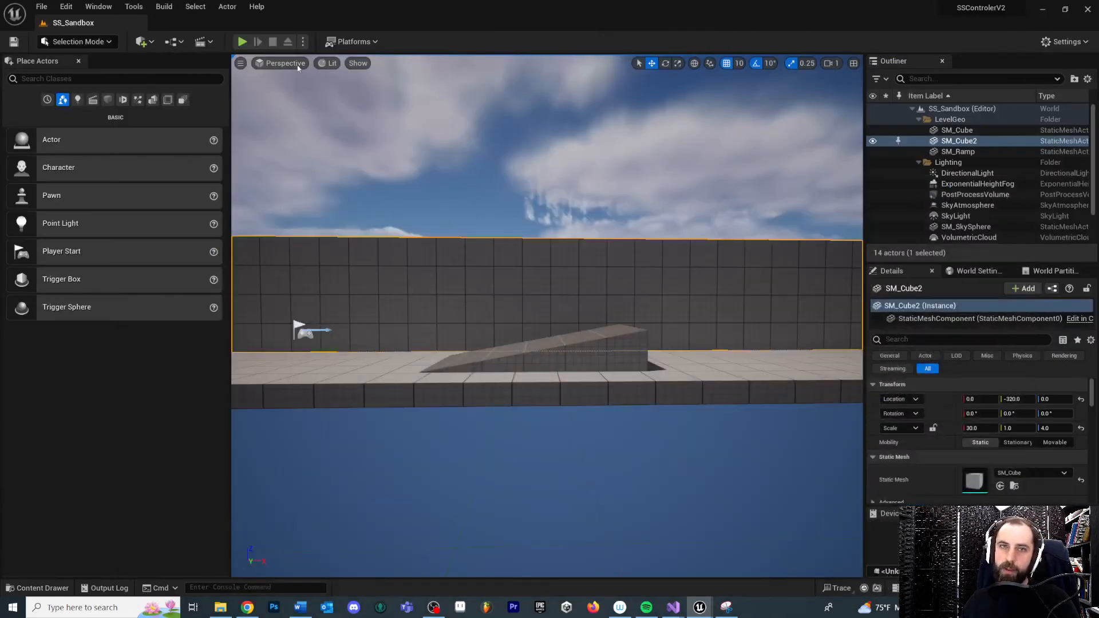
left_click(242, 42)
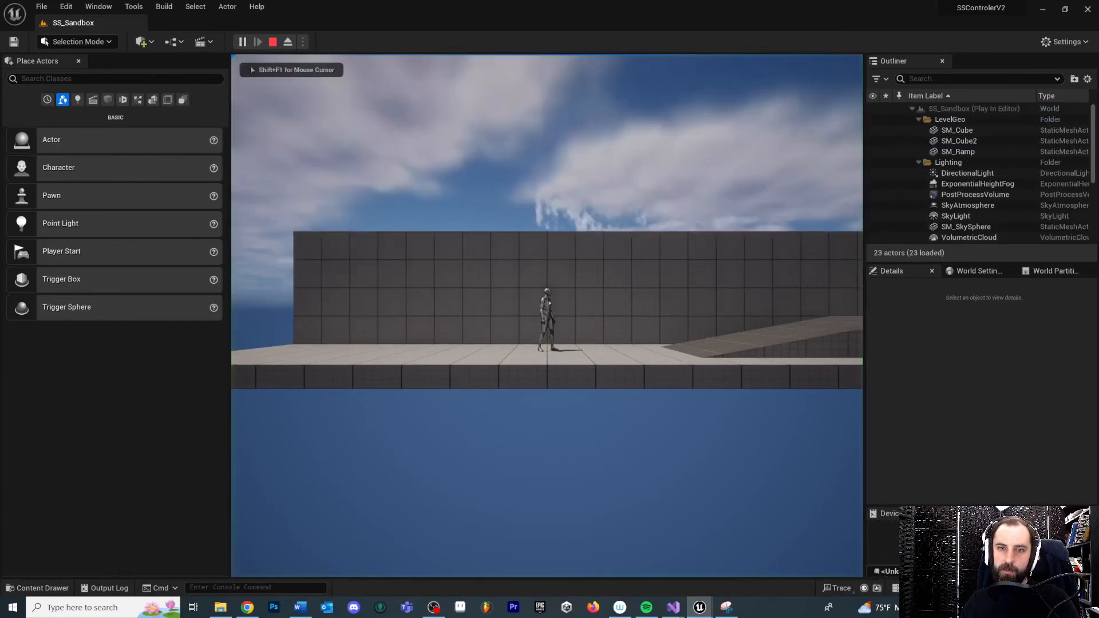
key("space")
key("space")
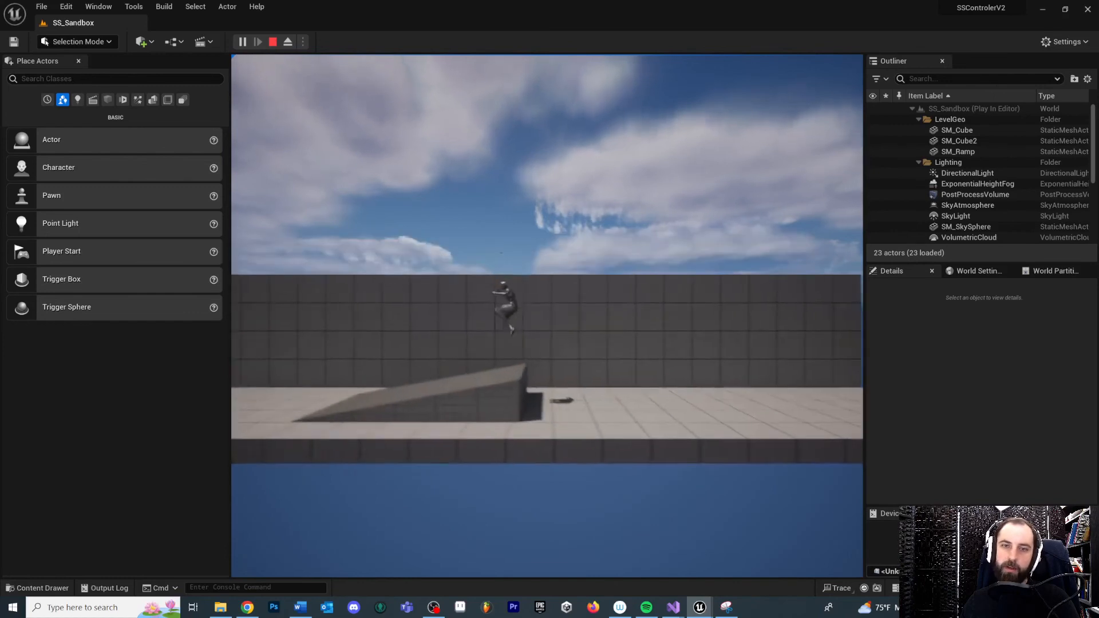
key("space")
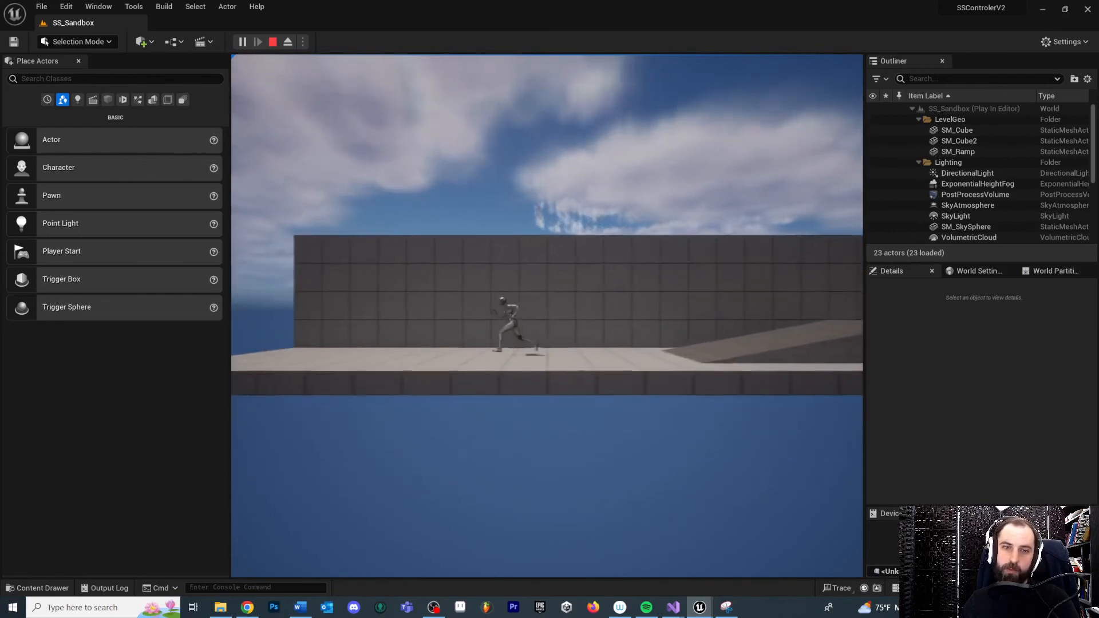
key("space")
key("d")
key("space")
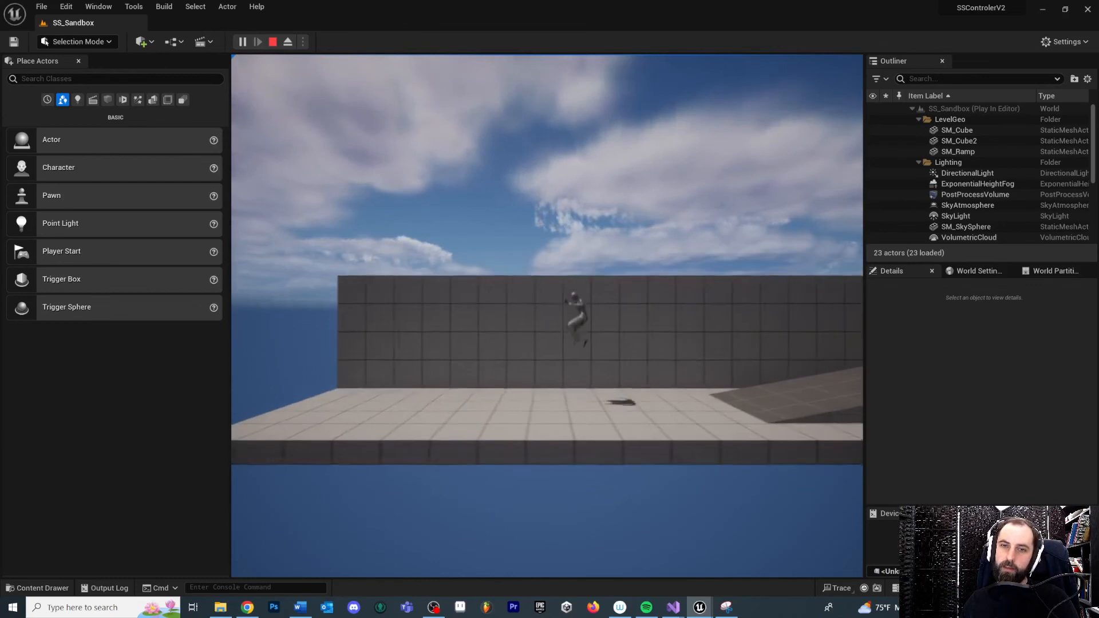
key("a")
key("space")
key("d")
key("space")
key("space")
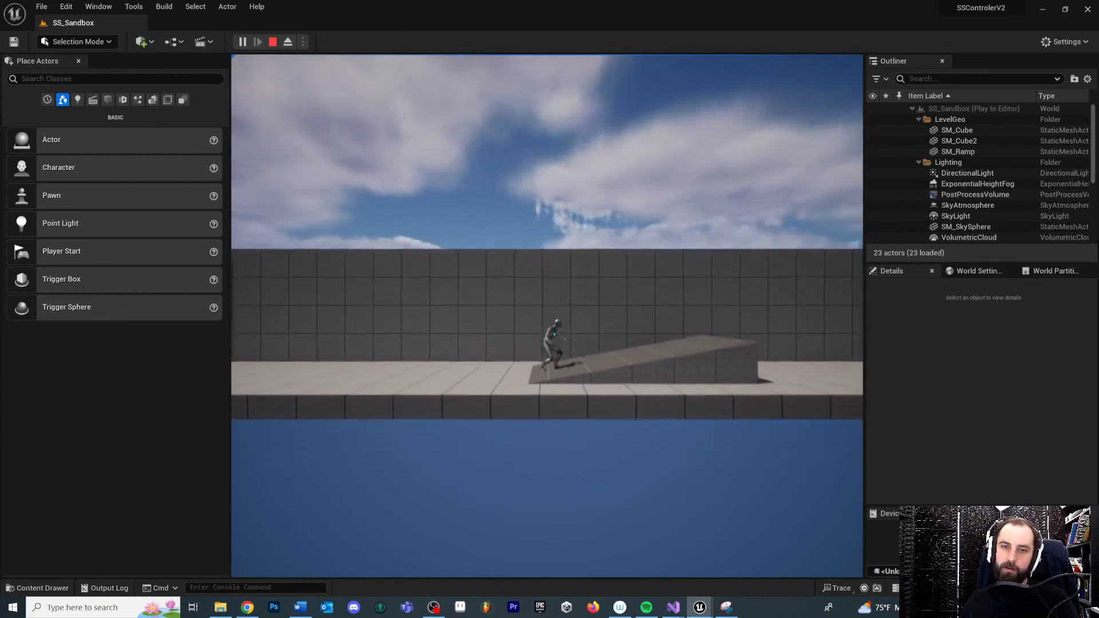
key("Escape")
left_click(686, 261)
right_click_drag(687, 262, 686, 320)
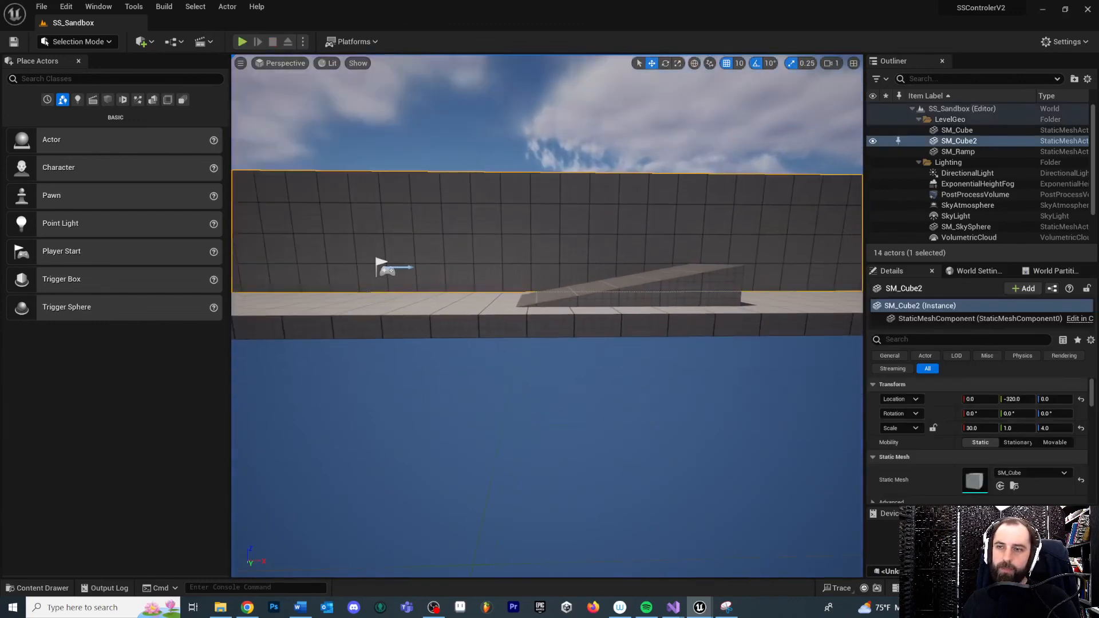
- Reopen BP_SSCharacter, set Air Control to 1.0 in the Jumping / Falling settings, and compile and save the blueprint
key("ctrl+space")
double_click(220, 475)
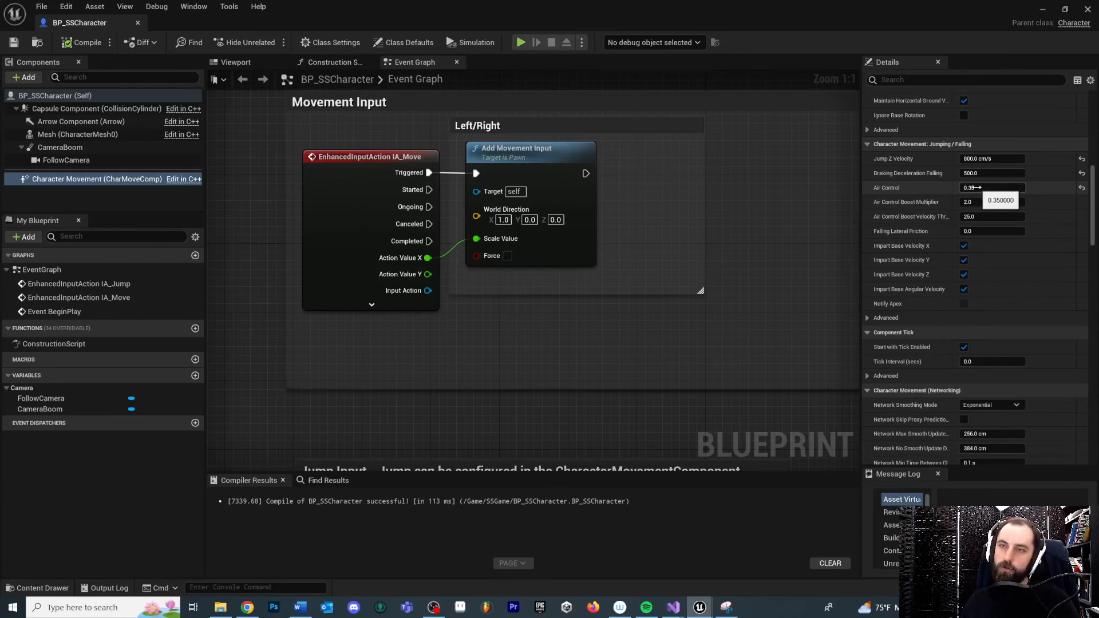
left_click(973, 187)
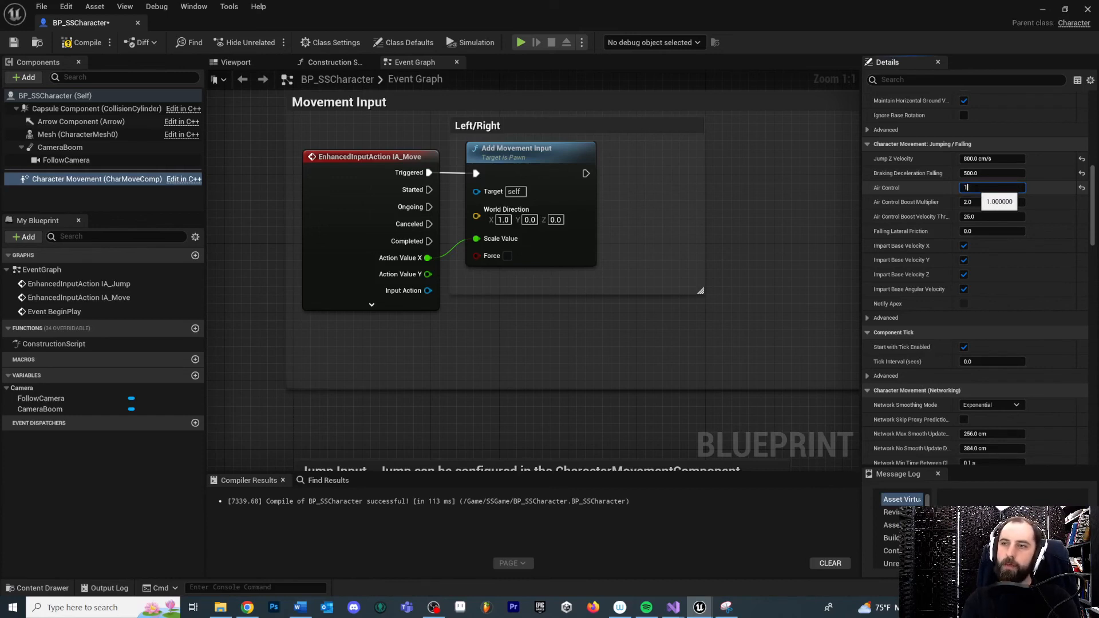
key("ctrl+s")
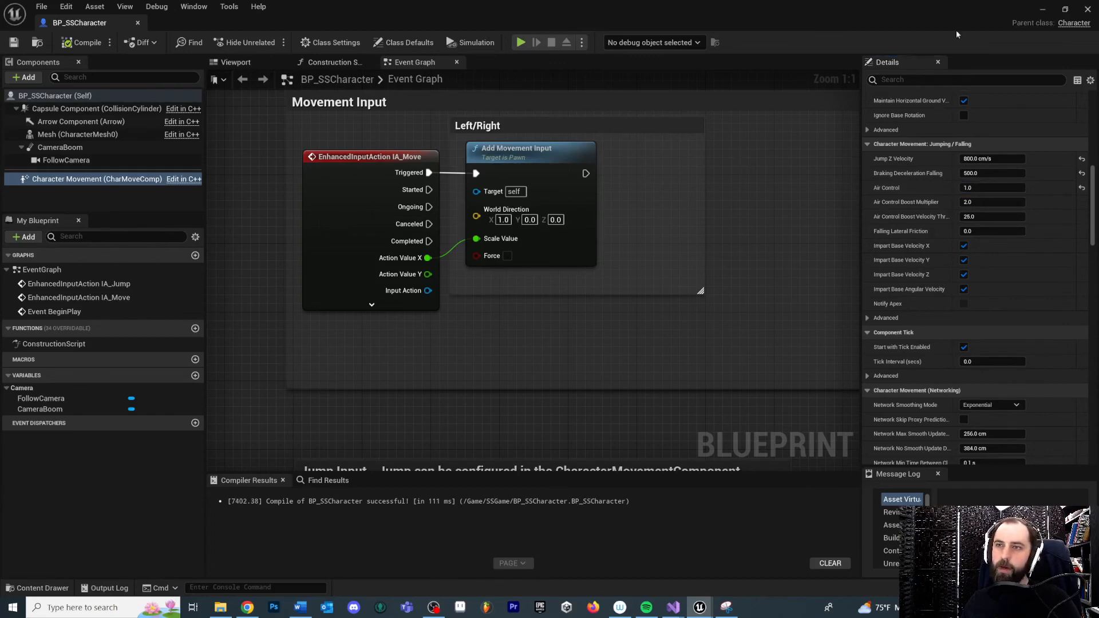
- Play-test SS_Sandbox, changing direction during jumps to check the new air control, and end the session
left_click(1050, 9)
left_click(243, 41)
key("space")
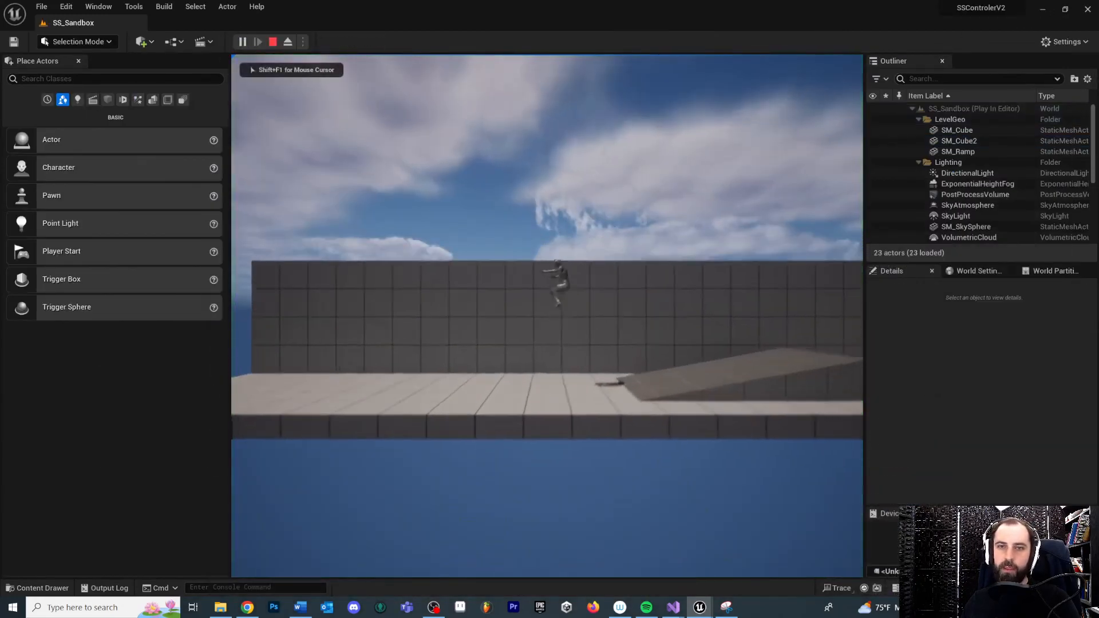
key("d")
key("space")
key("space")
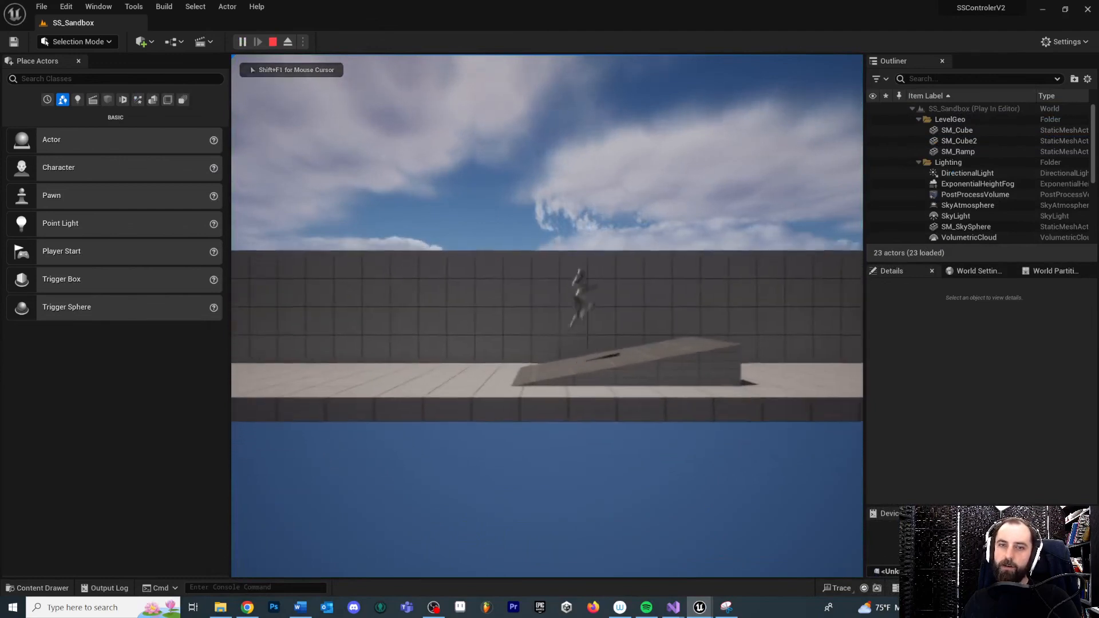
key("a")
key("space")
key("space")
key("d")
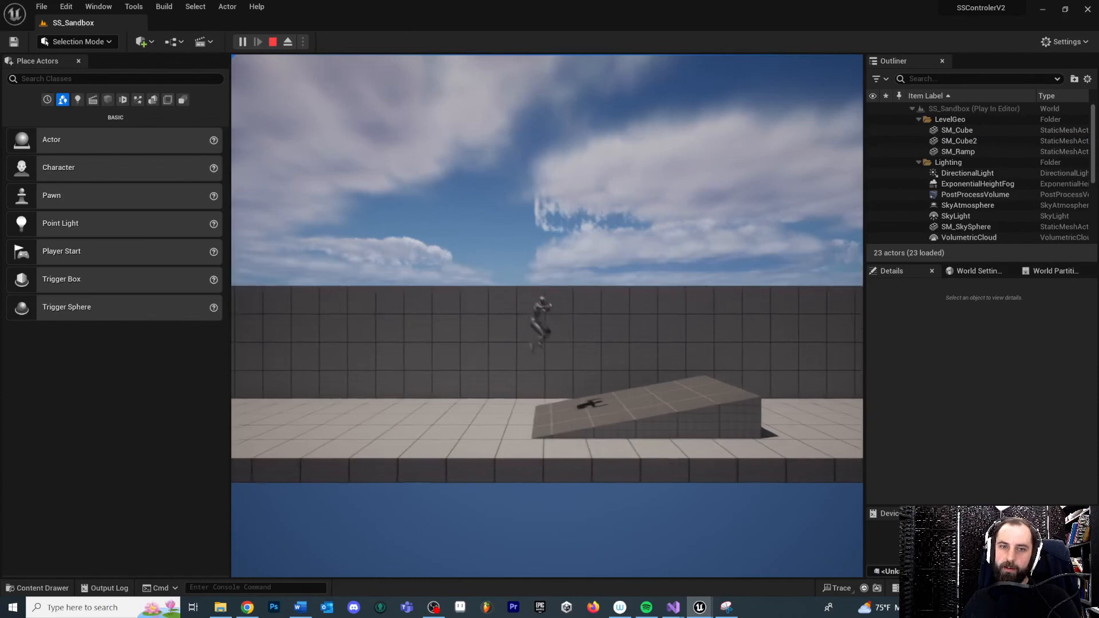
key("space")
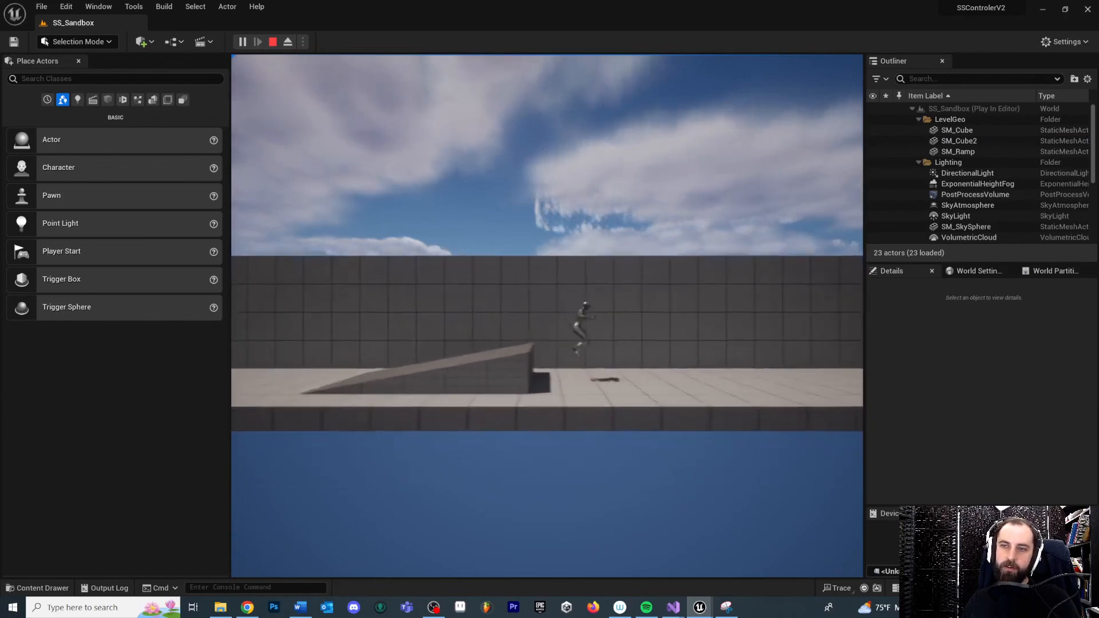
key("Escape")
right_click_drag(620, 290, 620, 289)
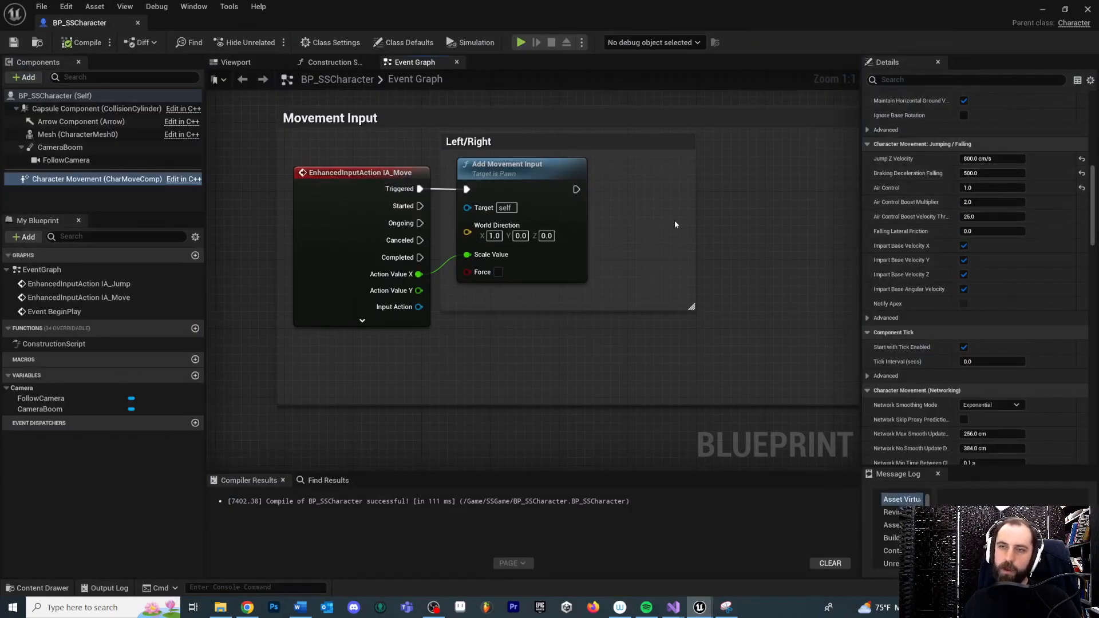
left_click(1044, 11)
right_click_drag(437, 181, 437, 182)
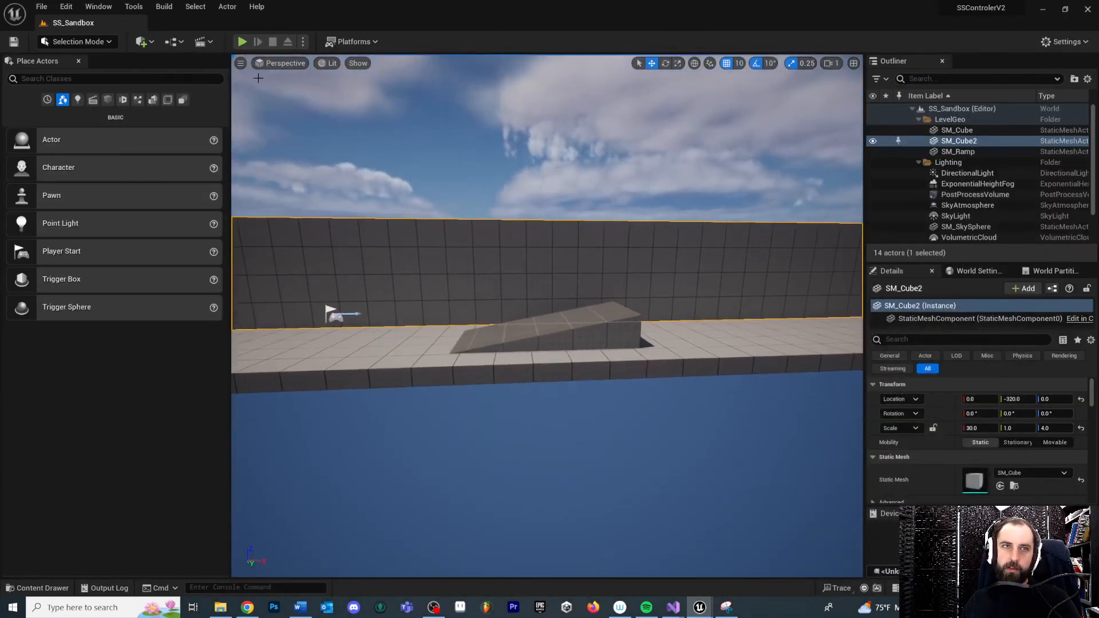
right_click_drag(479, 242, 479, 242)
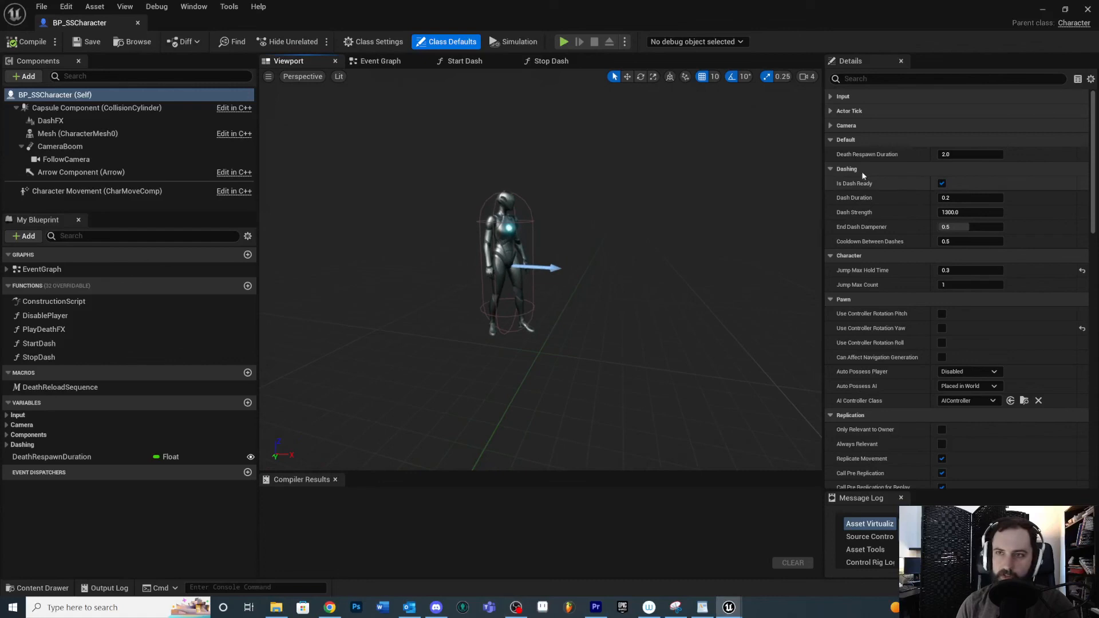
- Select BP_SSCharacter (Self) in the example project and examine Jump Max Hold Time in its Character settings
left_click(54, 98)
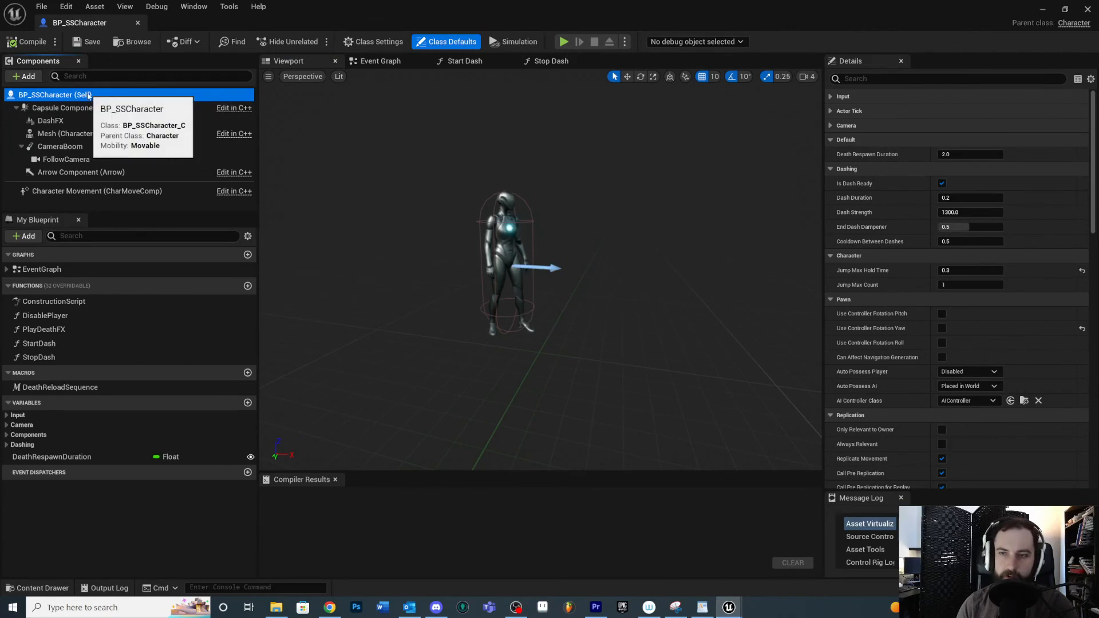
left_click(831, 256)
left_click(830, 256)
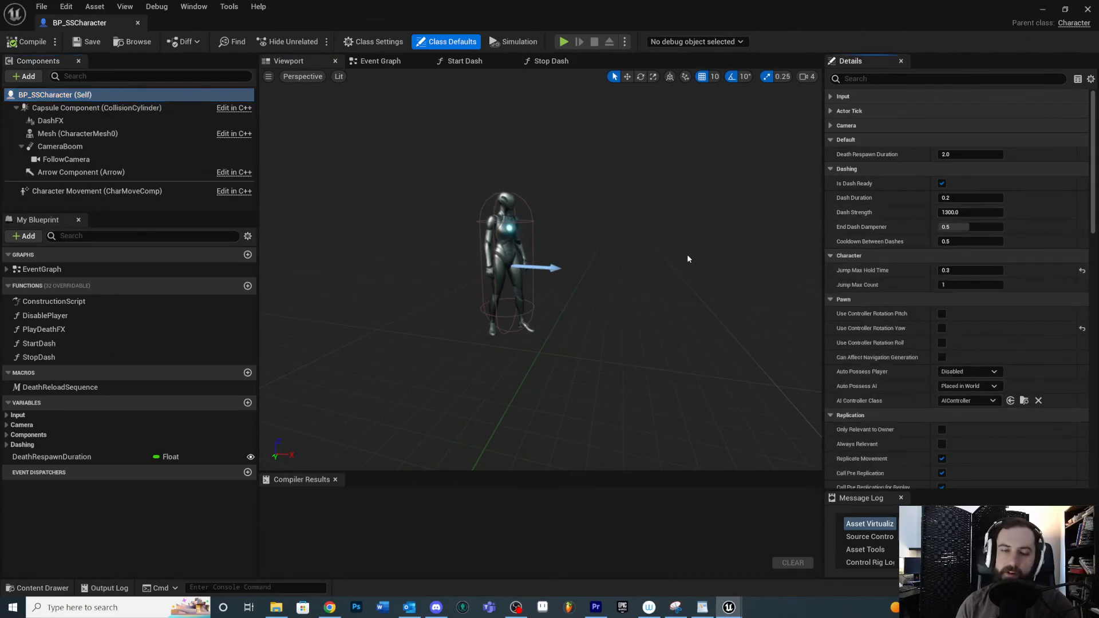
left_click_drag(687, 254, 703, 242)
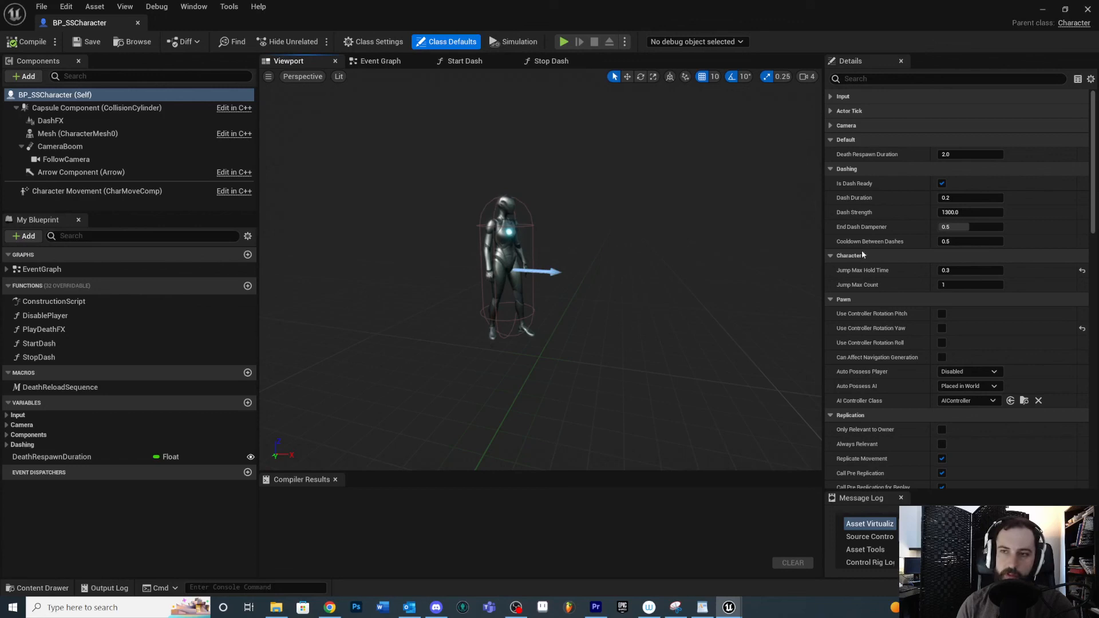
left_click(946, 270)
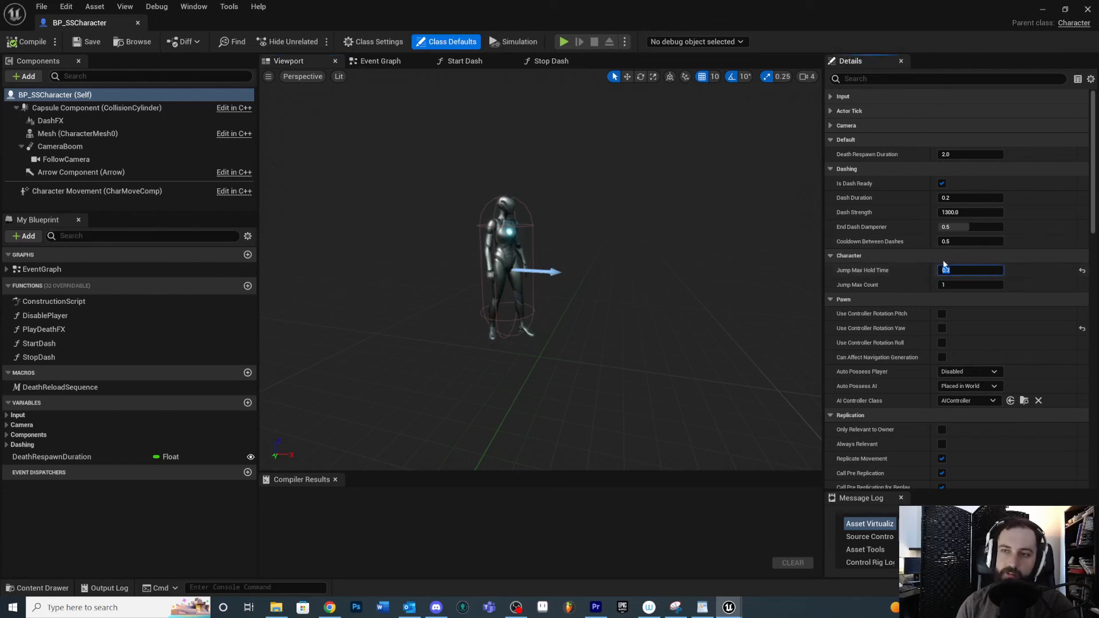
mouse_move(645, 258)
left_mouse_down()
mouse_move(636, 261)
mouse_move(643, 250)
left_mouse_up()
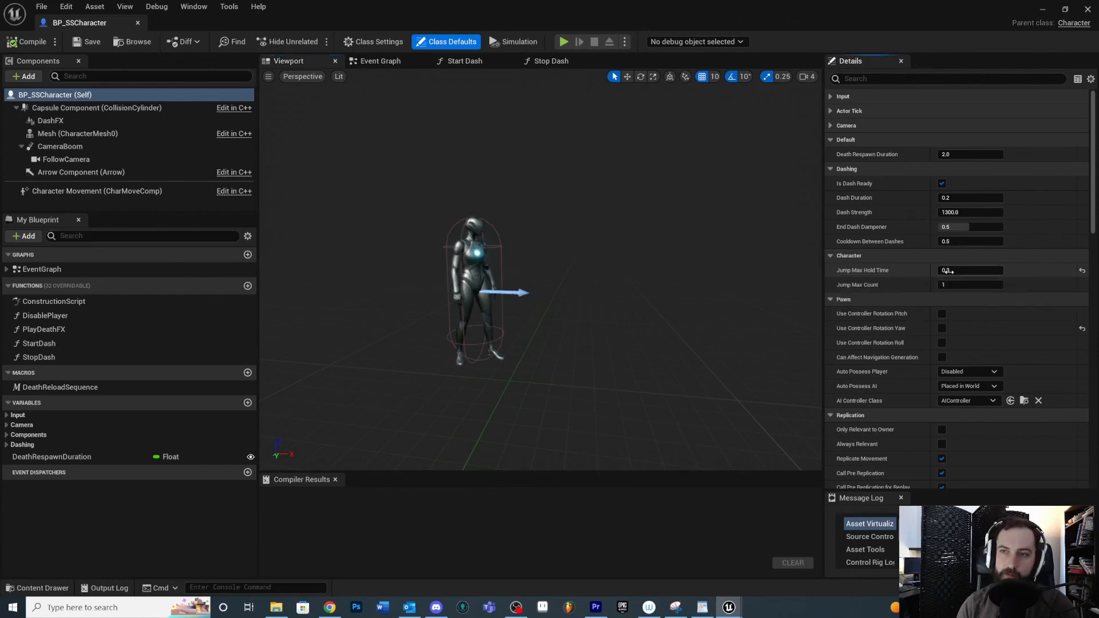
- Select the Character Movement component, filter its details by "Jumping", and examine Jump Z Velocity
left_click(91, 190)
left_click(893, 80)
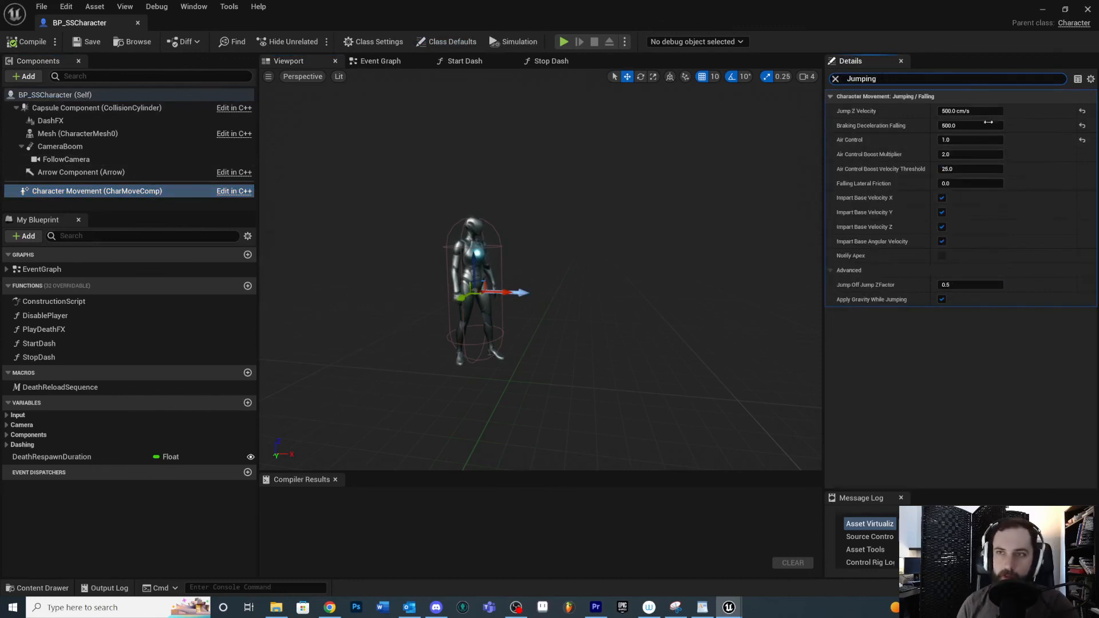
left_click(959, 111)
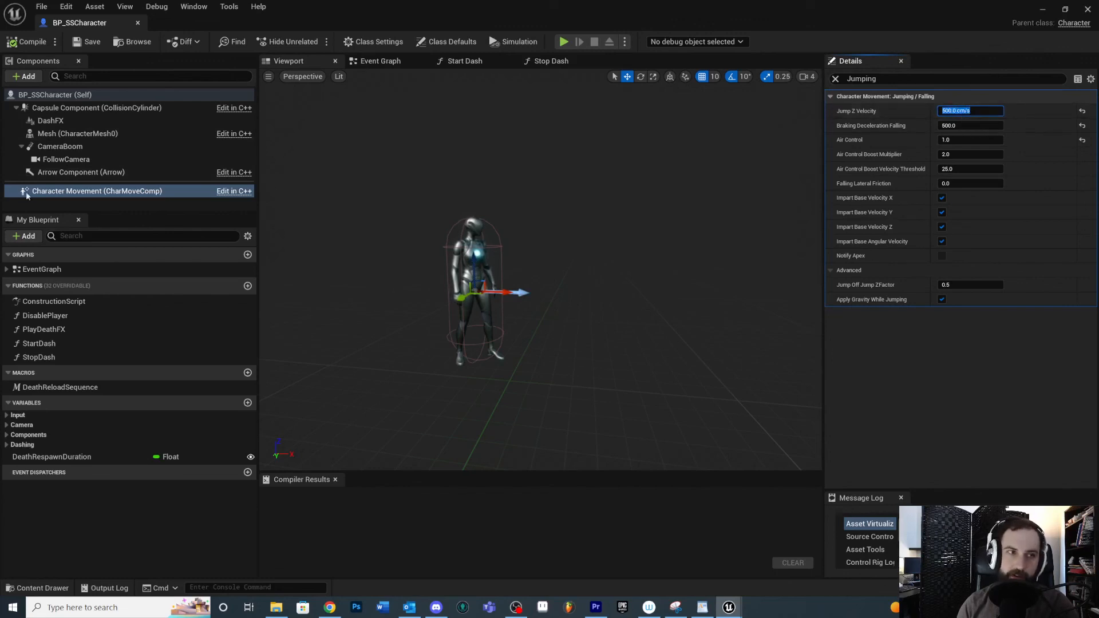
- Clear the "Jumping" filter, review the Character jump settings of BP_SSCharacter (Self) alongside Character Movement, and close the blueprint
left_click(86, 95)
left_click_drag(898, 78, 847, 78)
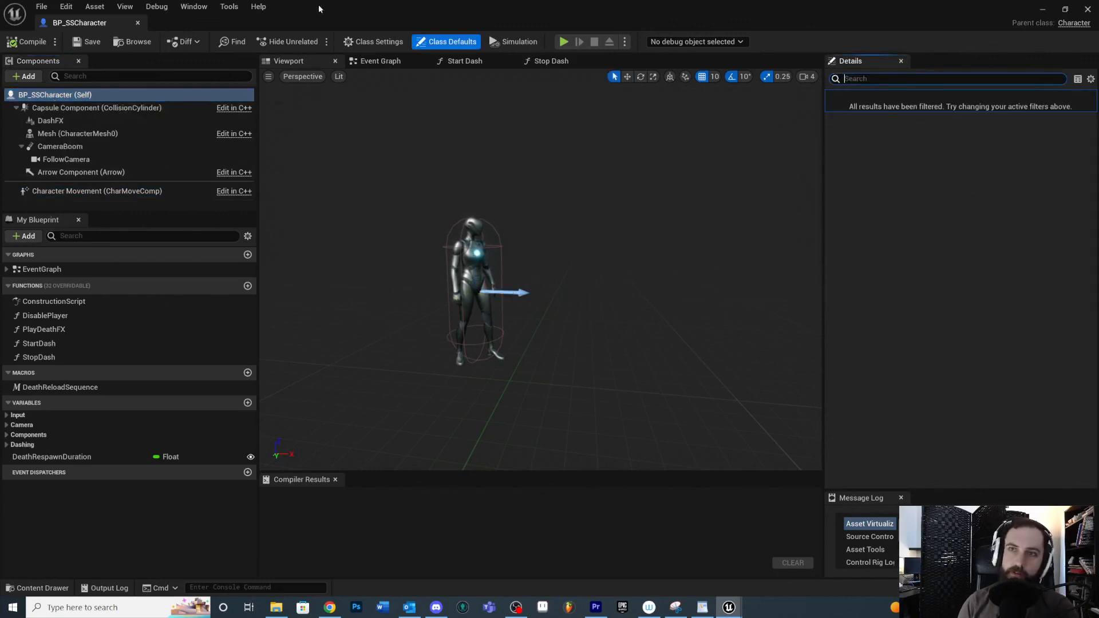
left_click(43, 93)
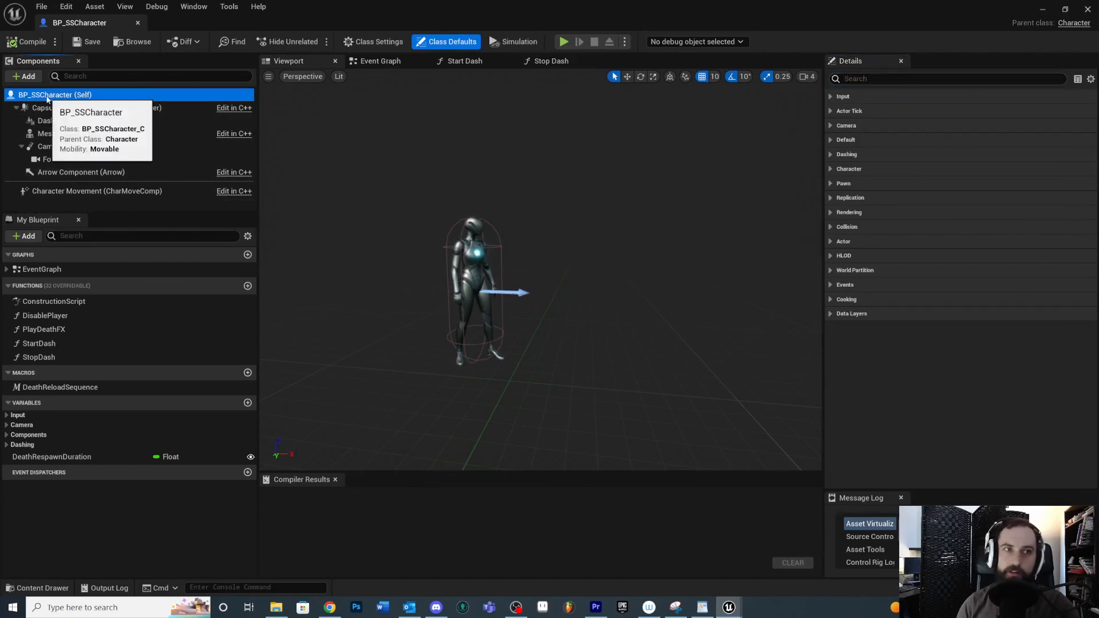
left_click(831, 169)
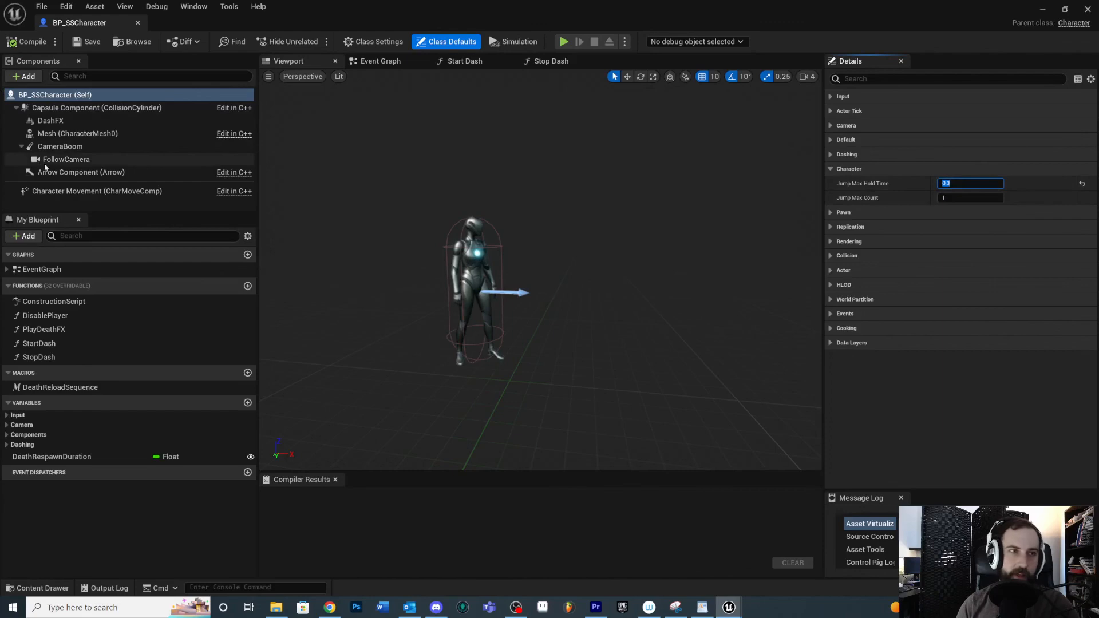
left_click(97, 191)
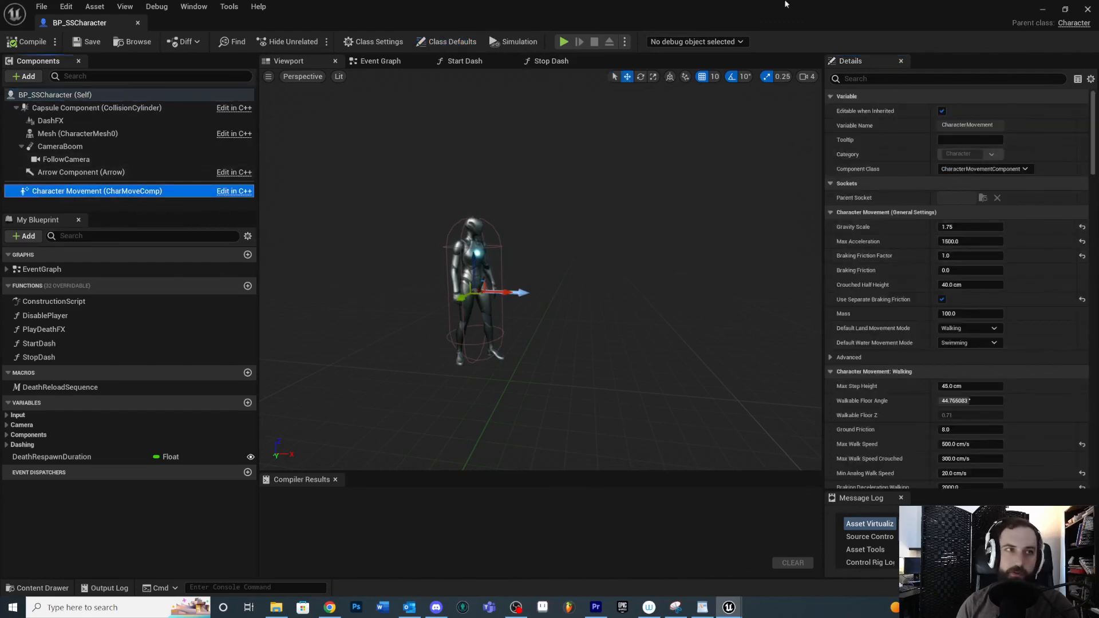
left_click(1087, 8)
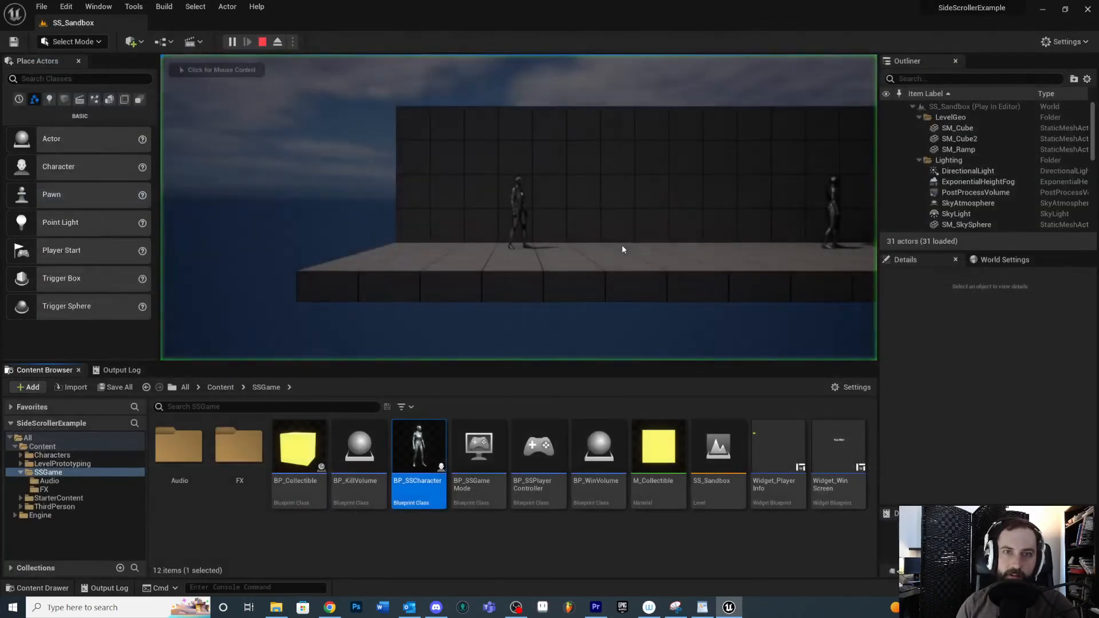
- Play-test SS_Sandbox in the SideScrollerExample project, jumping repeatedly to check how the jump hold time affects height, and end the session
left_click(623, 249)
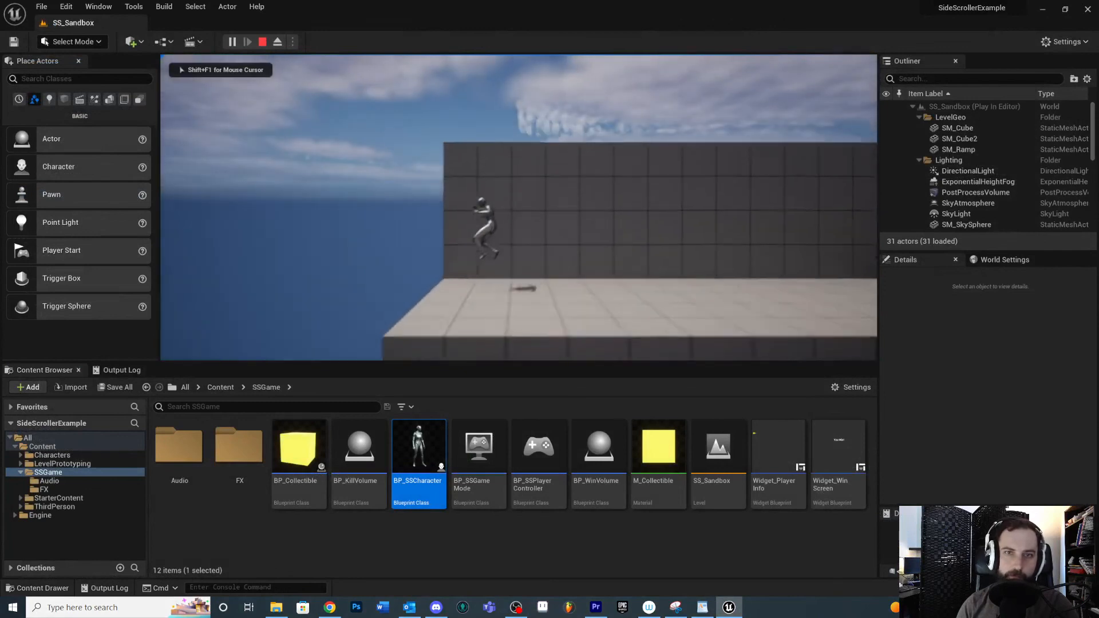
key("d")
key("a")
key("space")
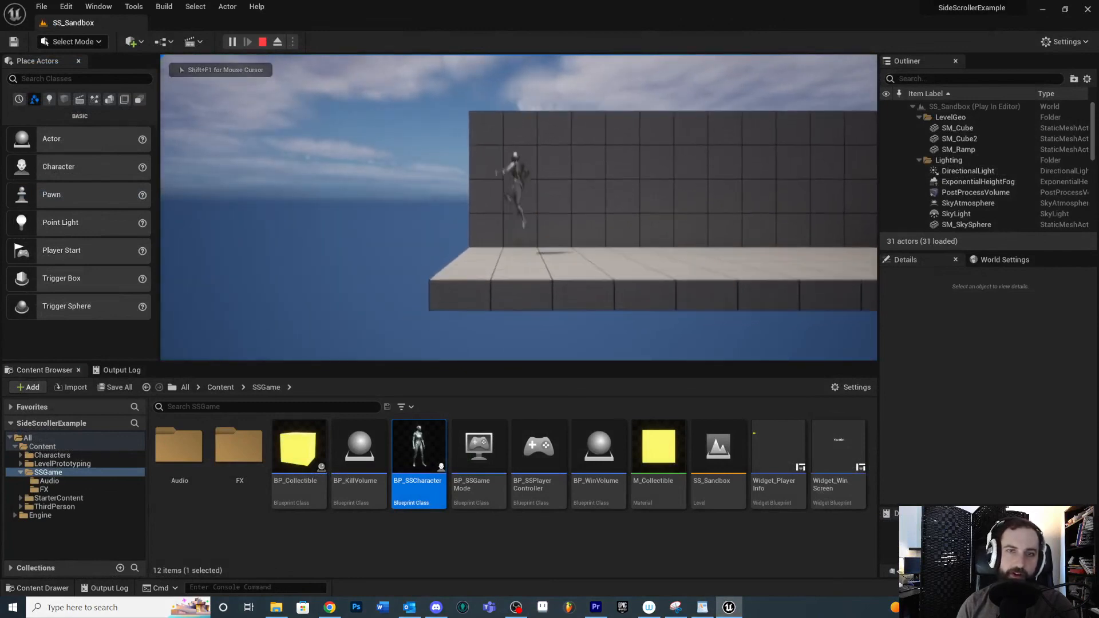
key("d")
key("space")
key("space")
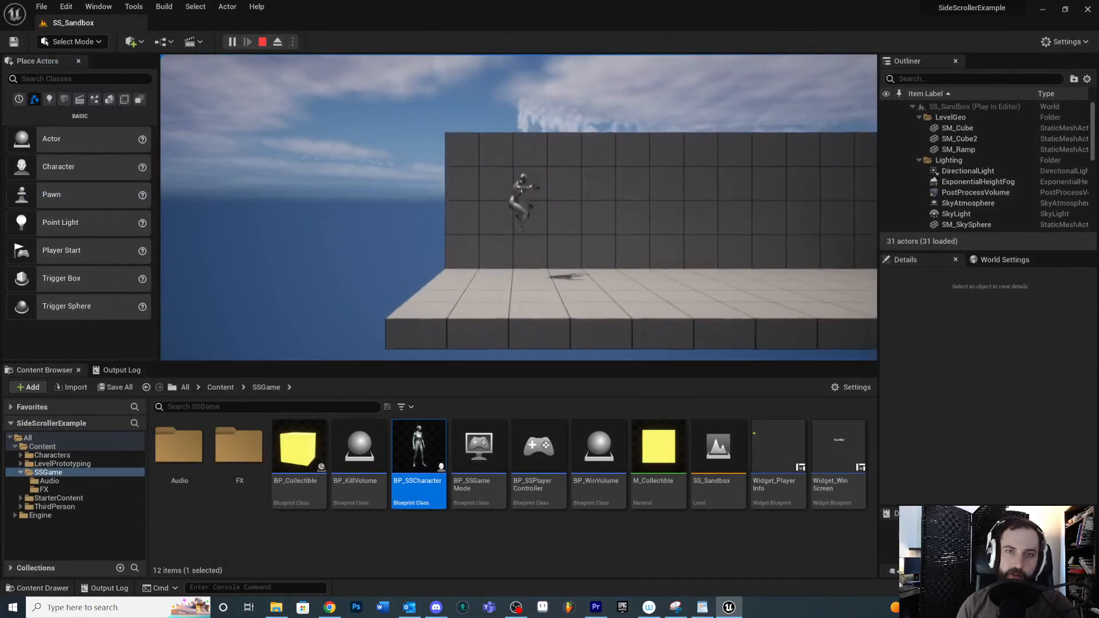
key("space")
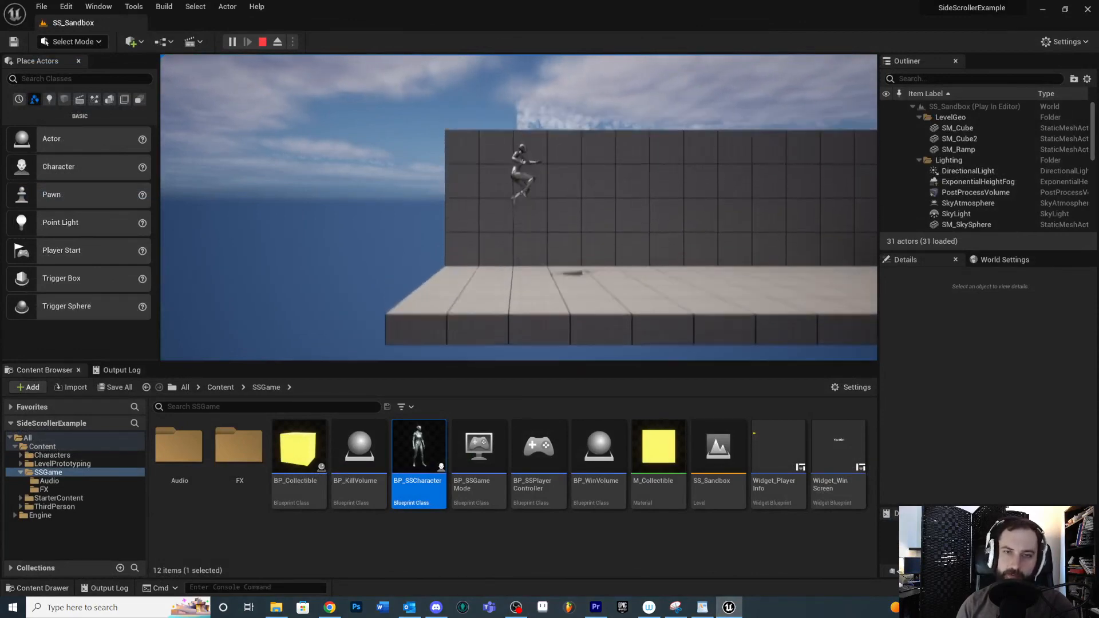
key("space")
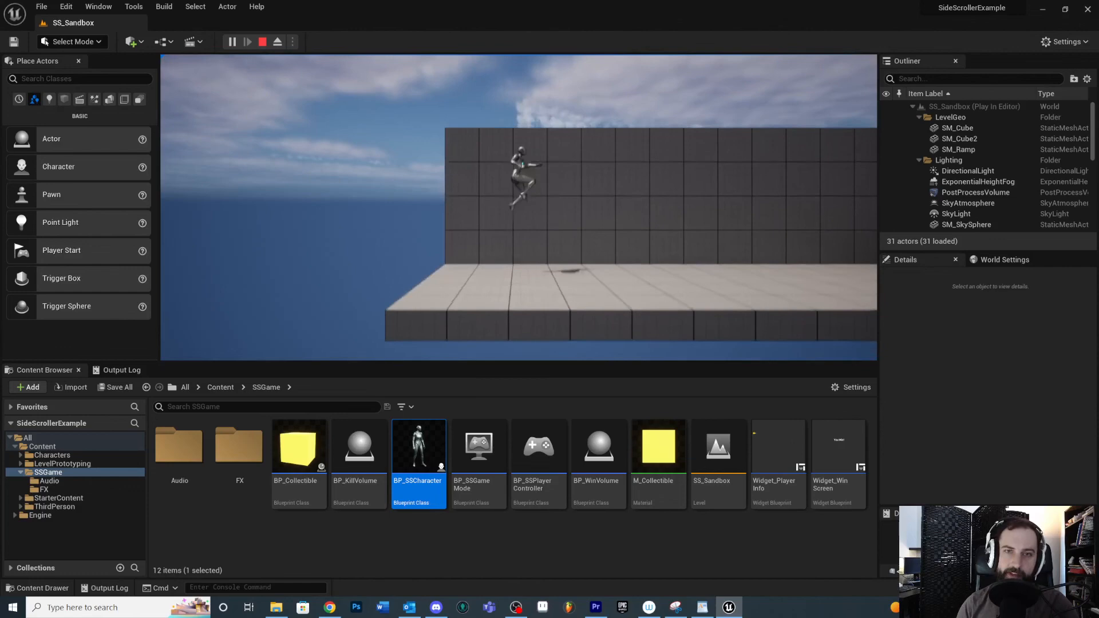
key("Escape")
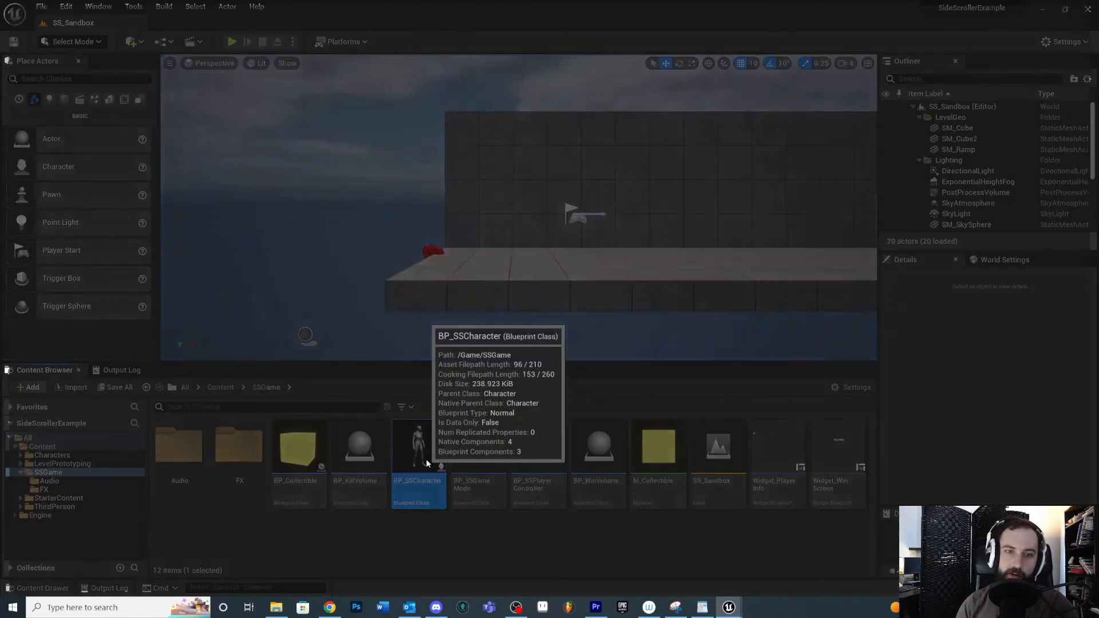
- Reopen the BP_SSCharacter blueprint and examine the jump settings of its character and Character Movement component
double_click(424, 455)
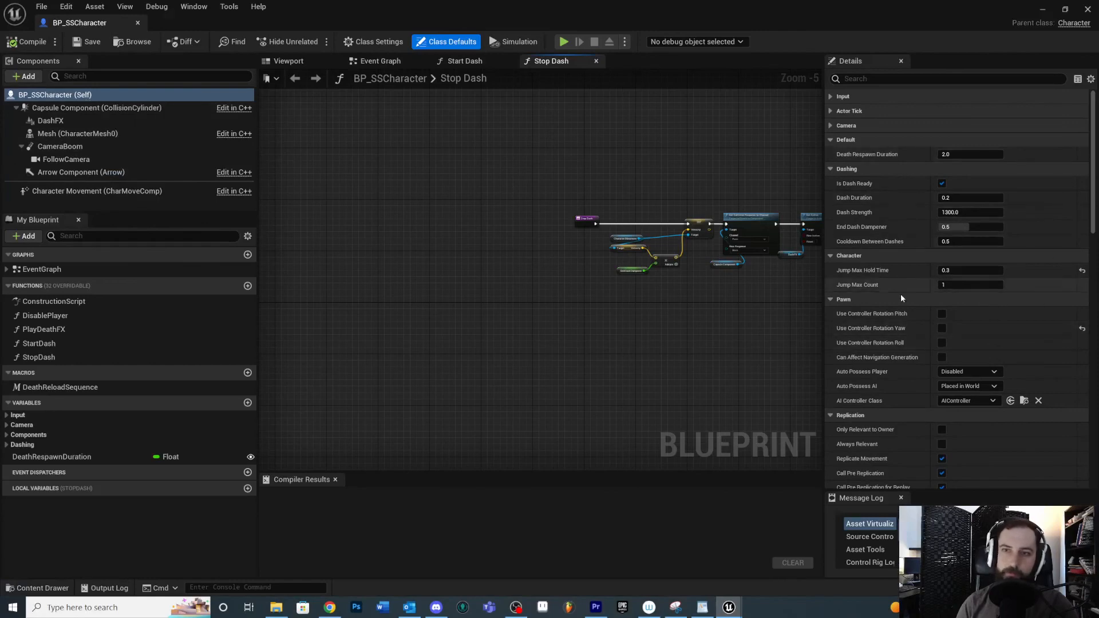
left_click(73, 191)
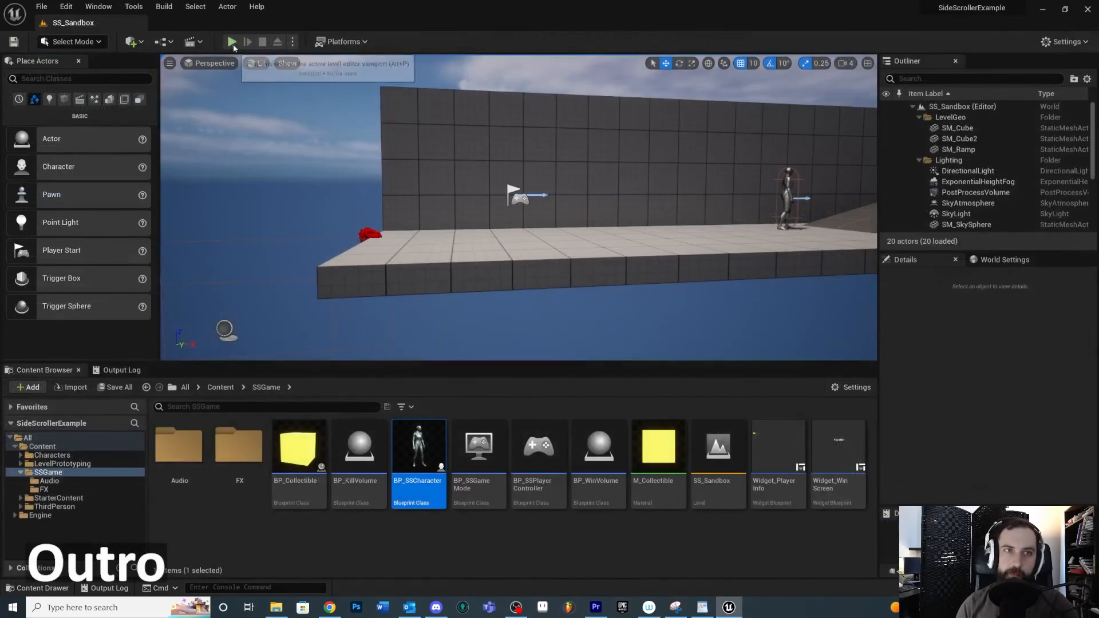
- Play-test SS_Sandbox, running back and forth along the platform and jumping repeatedly to check turn-around, air control and jump height
left_click(232, 42)
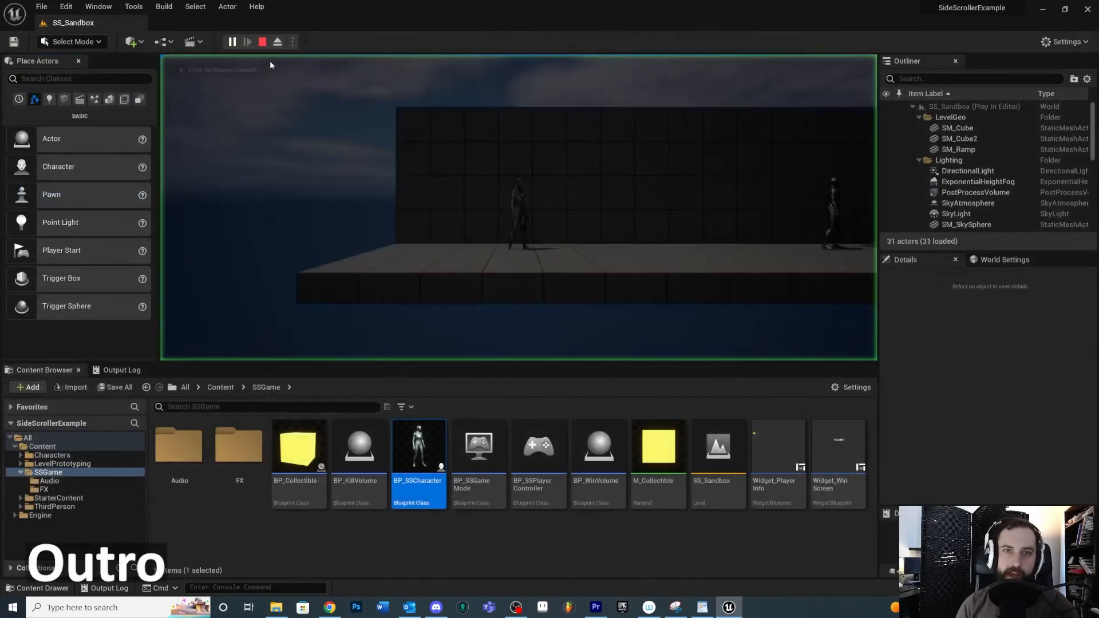
key("space")
key("d")
key("space")
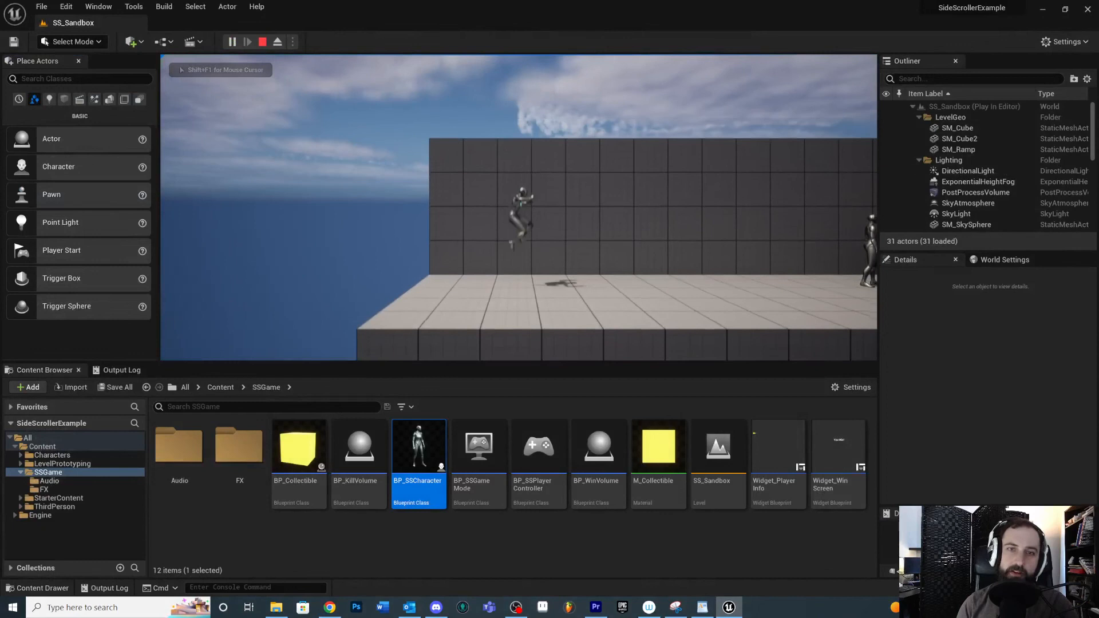
key("space")
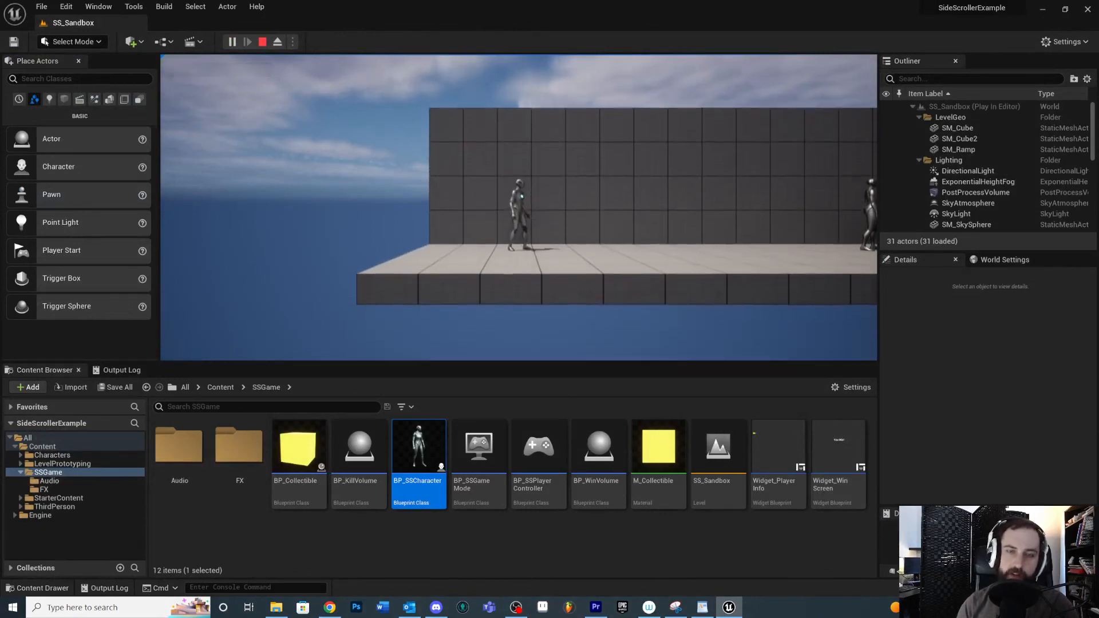
key("space")
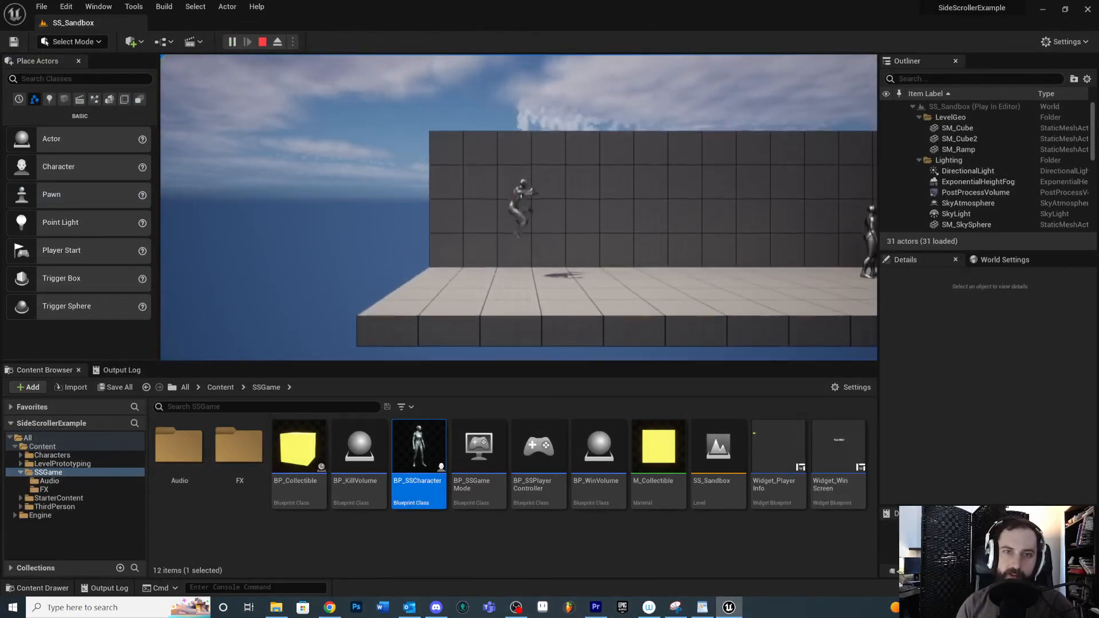
key("space")
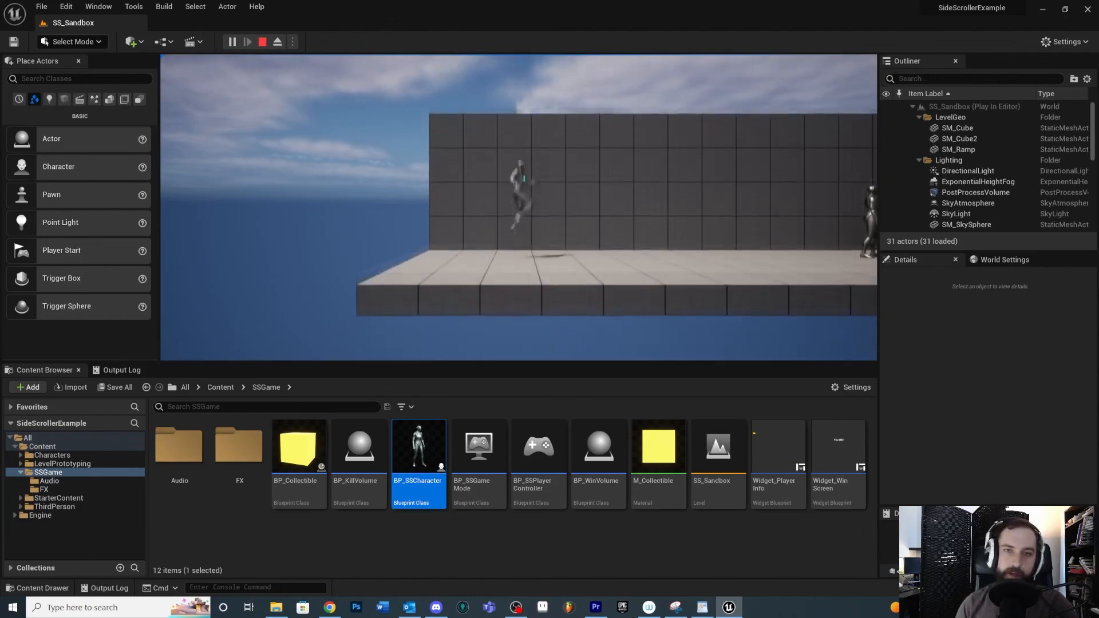
key("d")
key("a")
key("space")
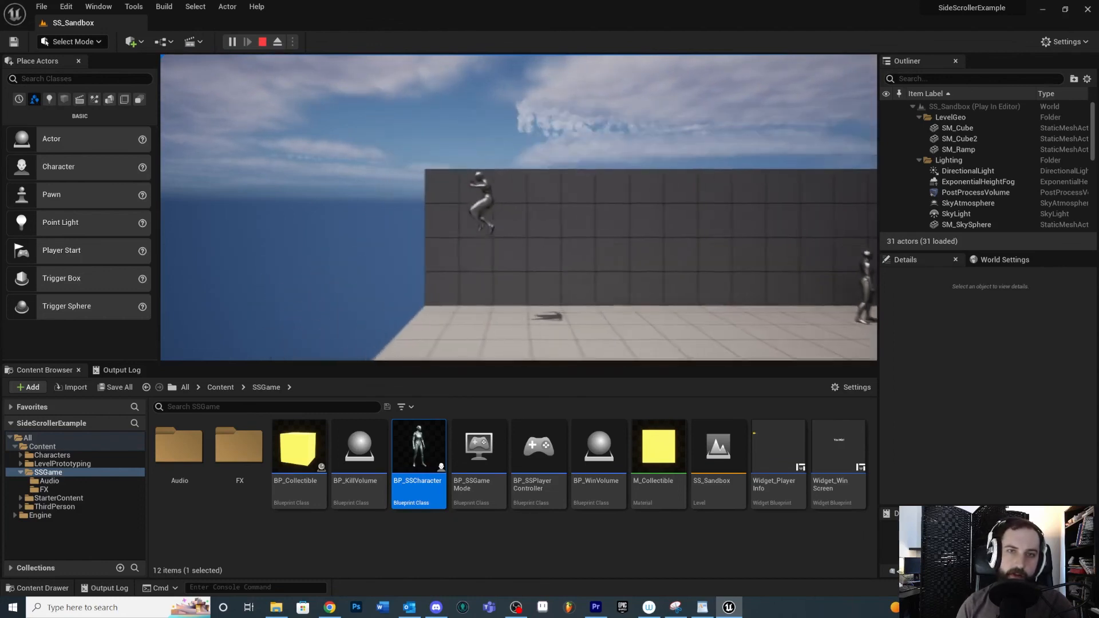
key("d")
key("space")
key("a")
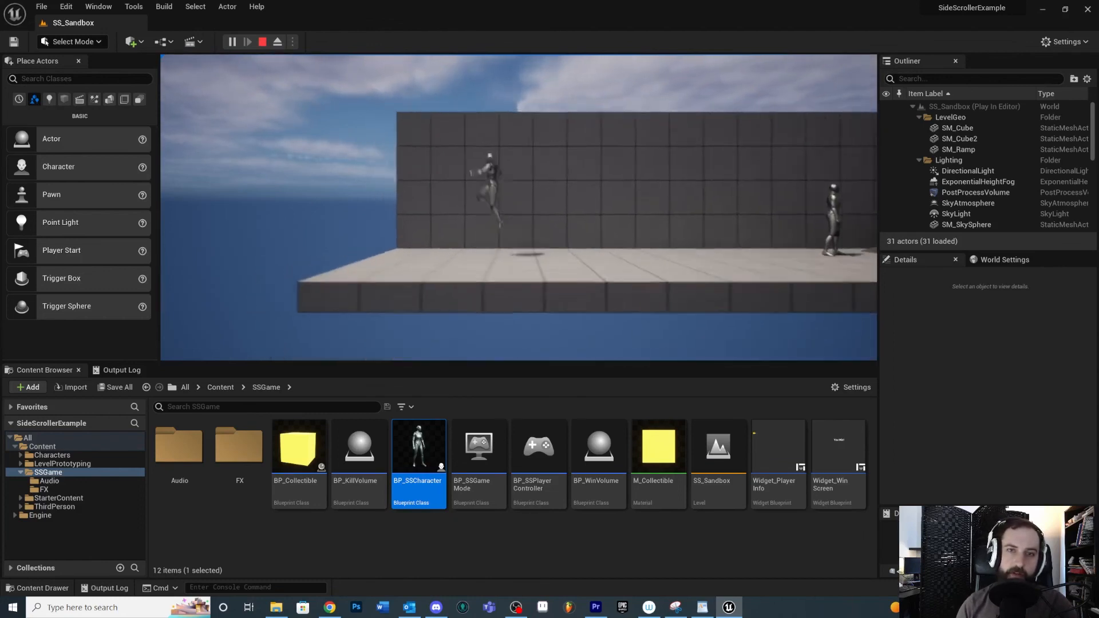
key("space")
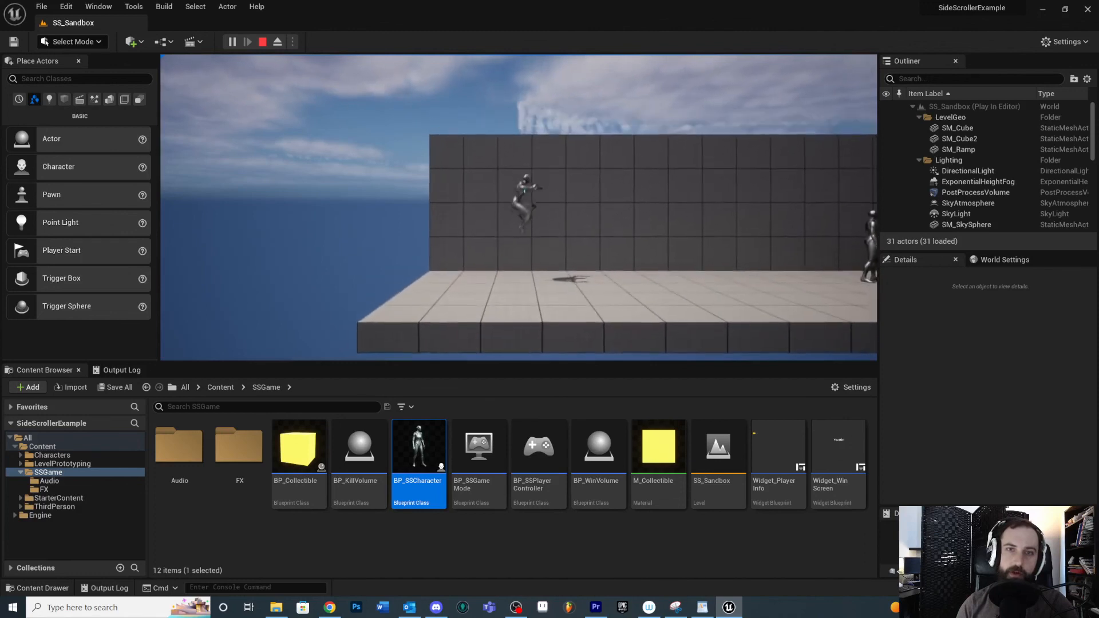
key("space")
key("a")
key("d")
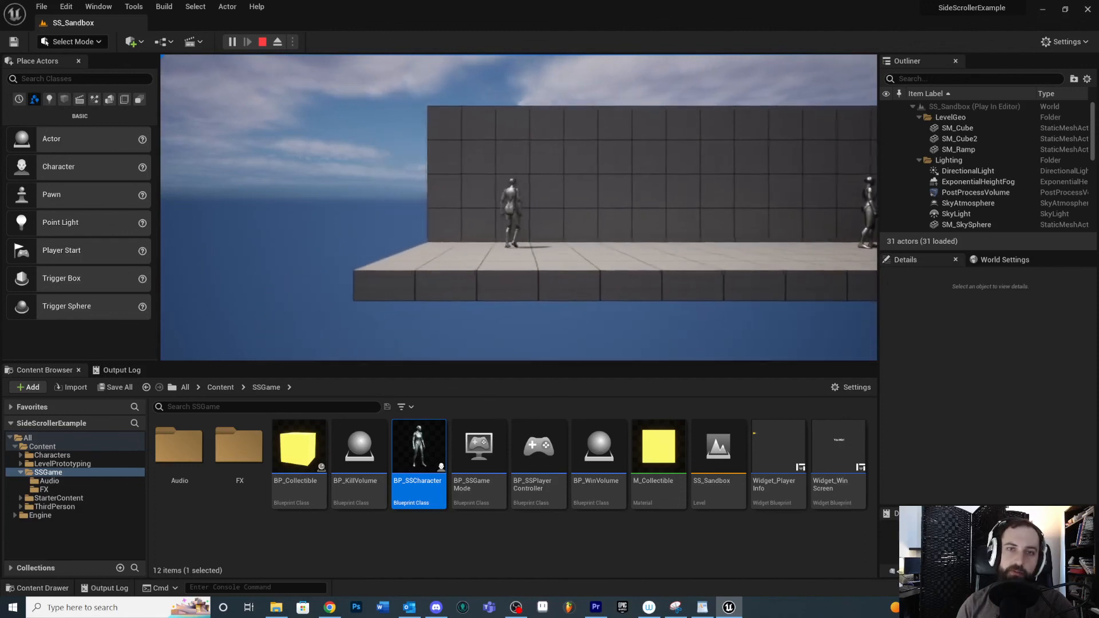
key("a")
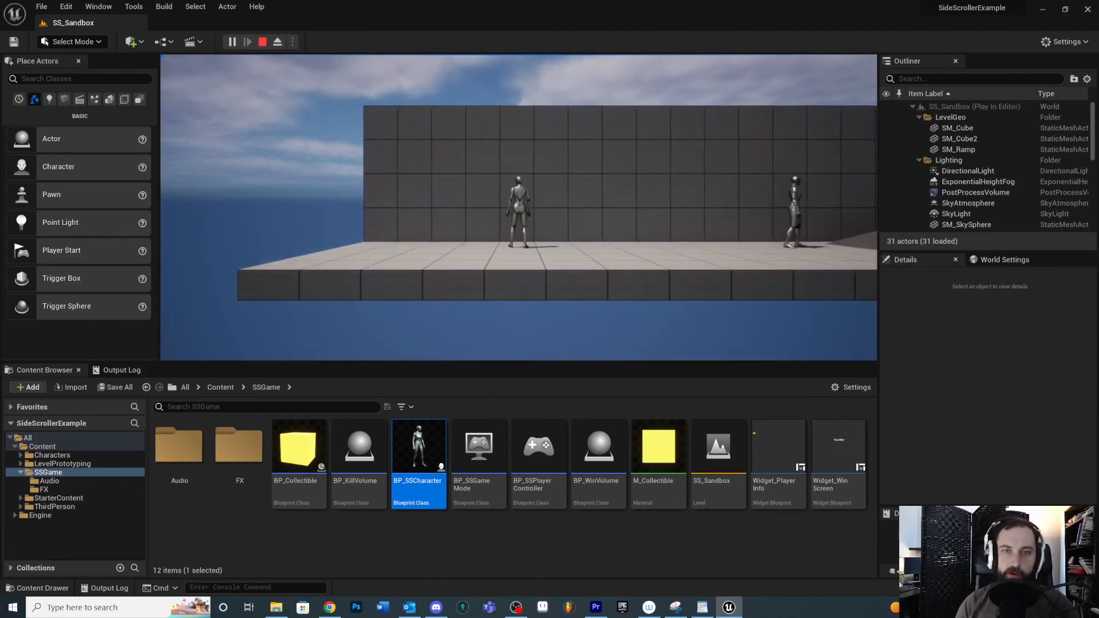
key("a")
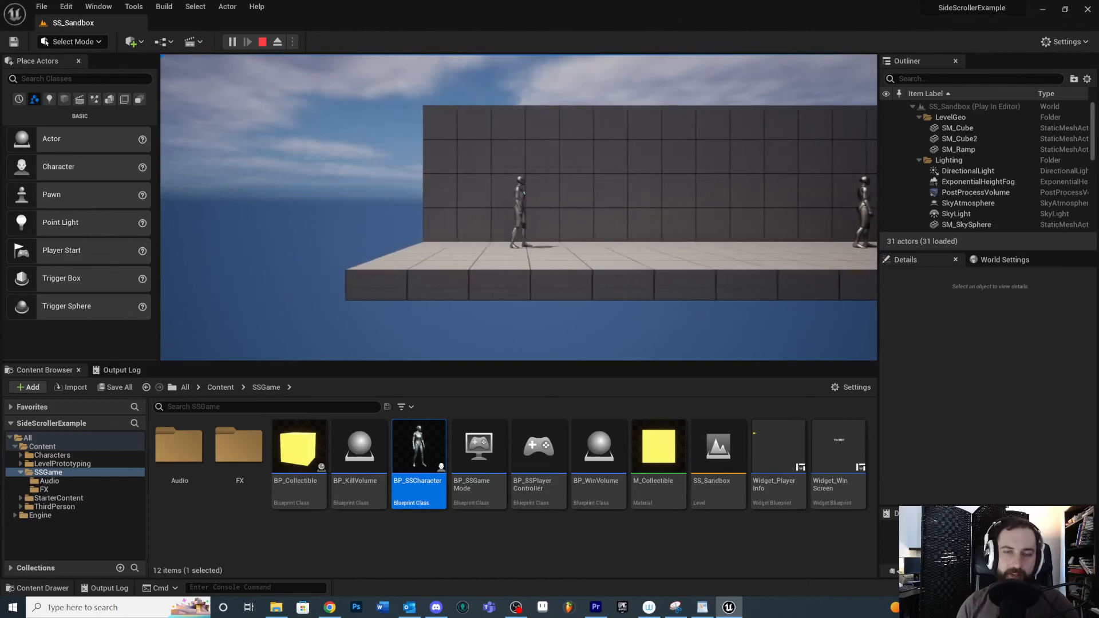
key("space")
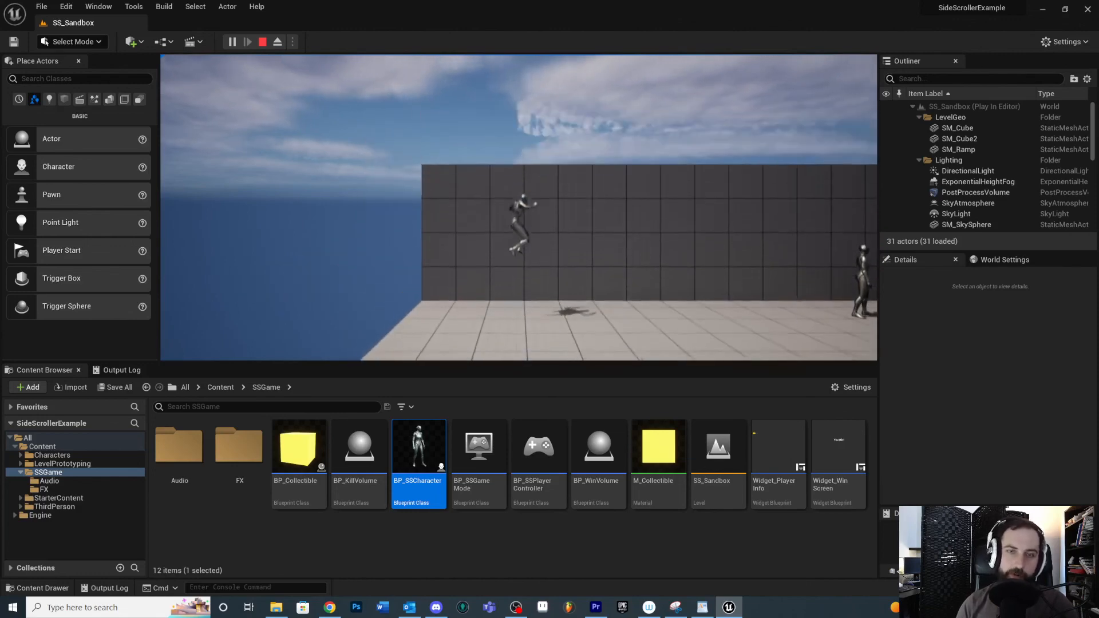
key("d")
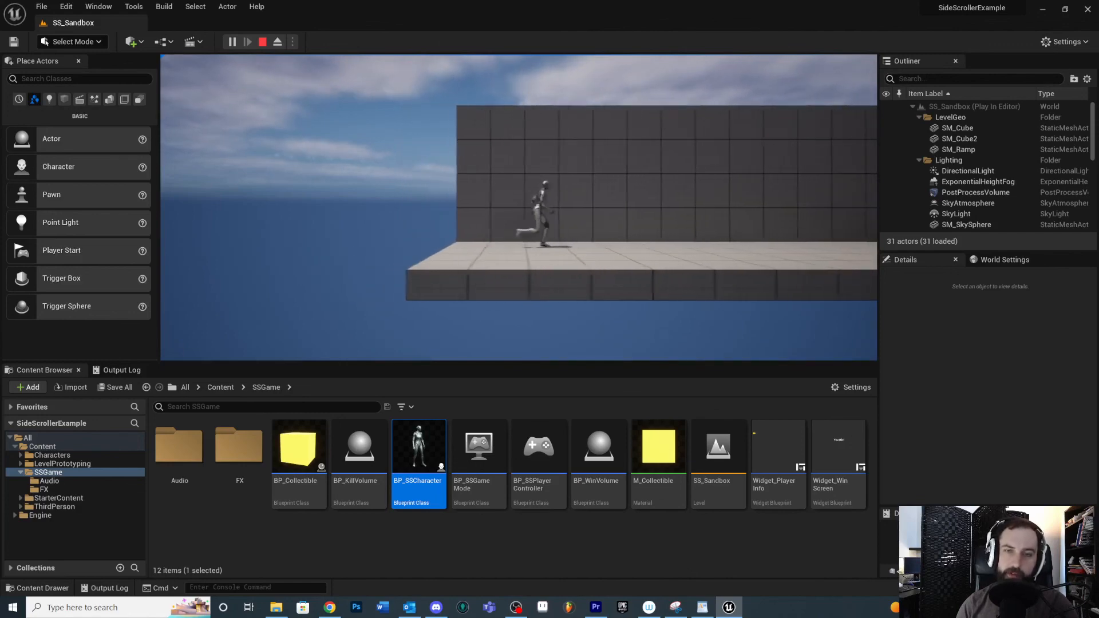
key("space")
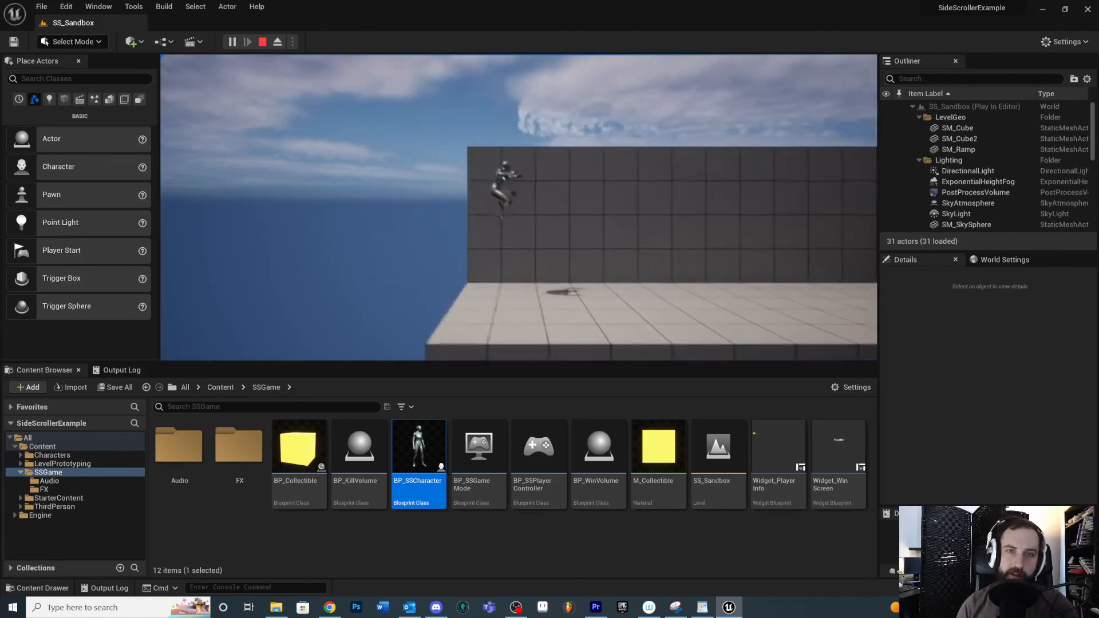
key("a")
key("d")
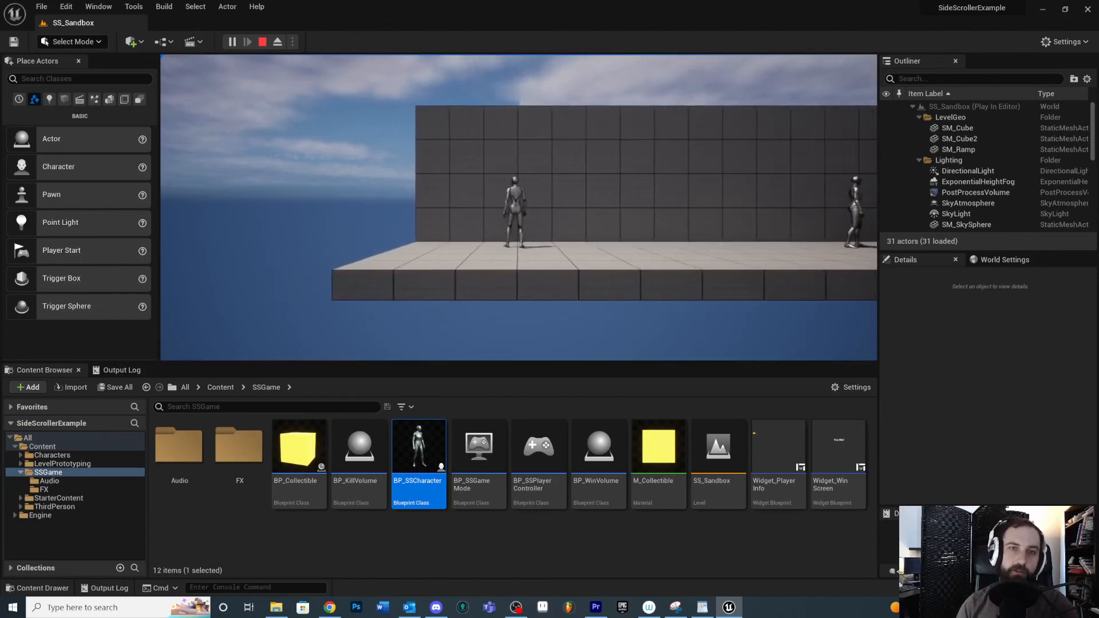
key("a")
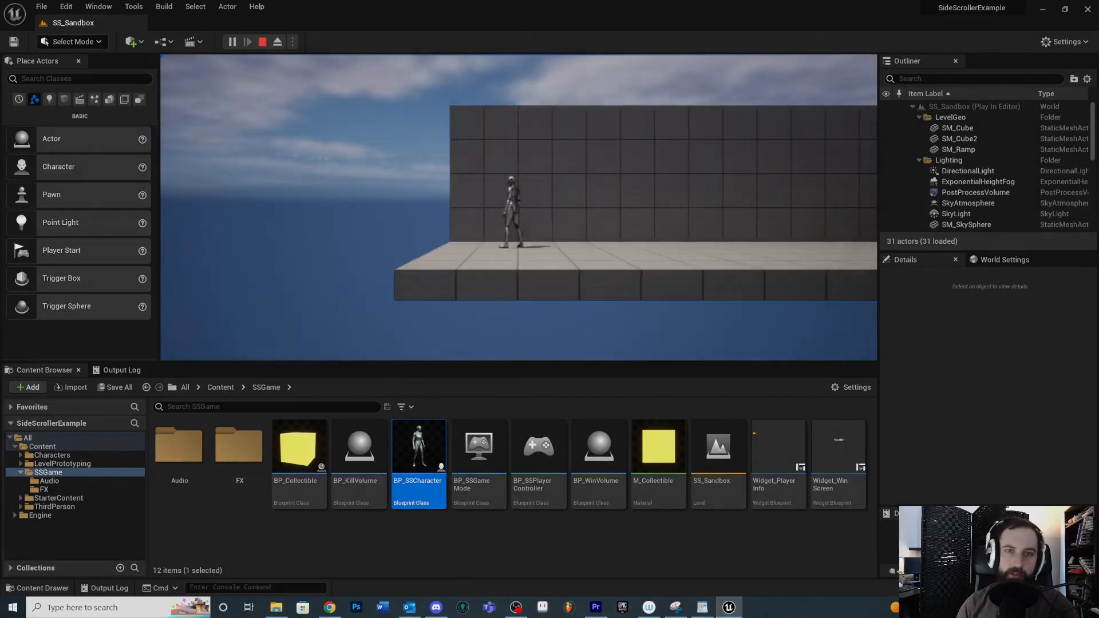